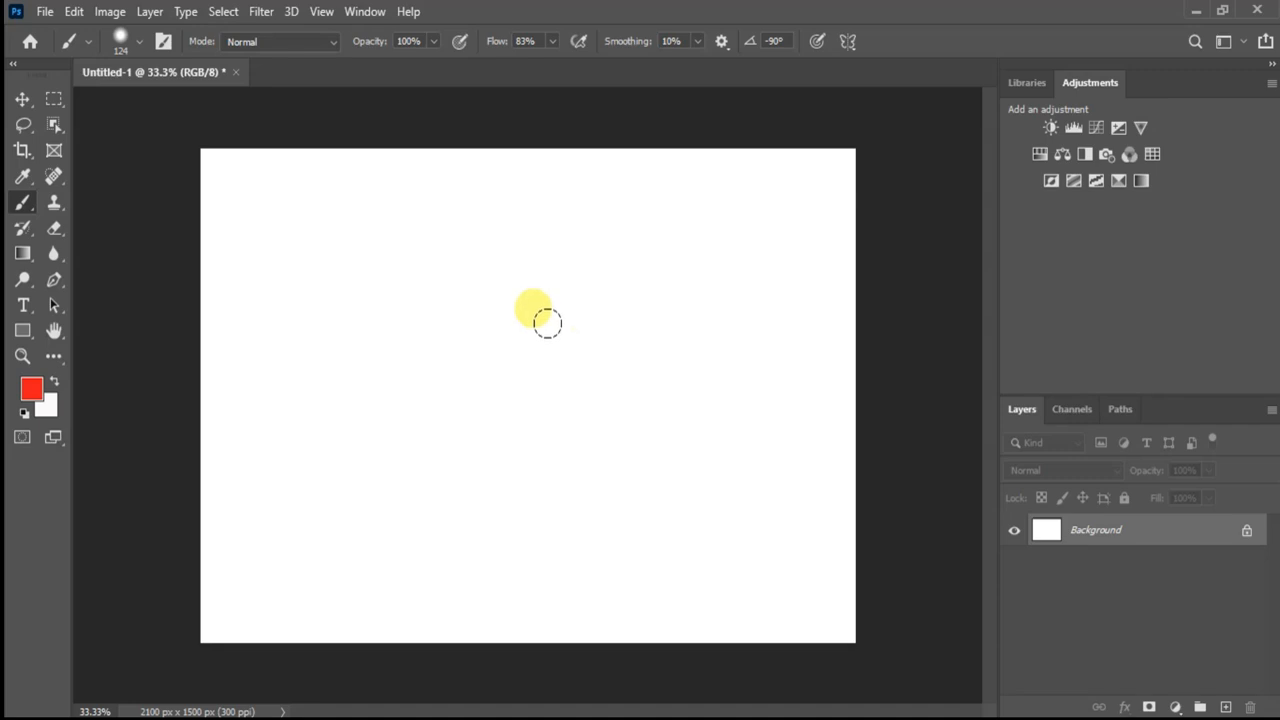
Open the image IMG_20210522_172921 from the Desktop.
click(45, 10)
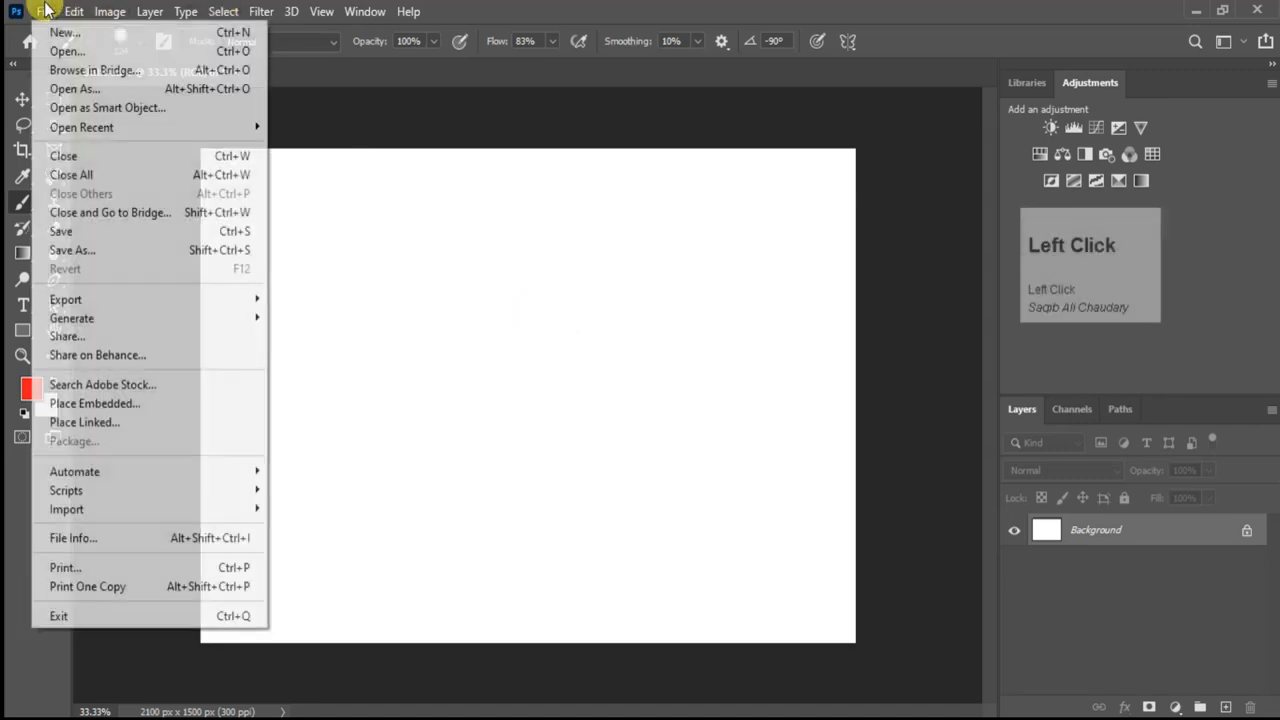
click(55, 54)
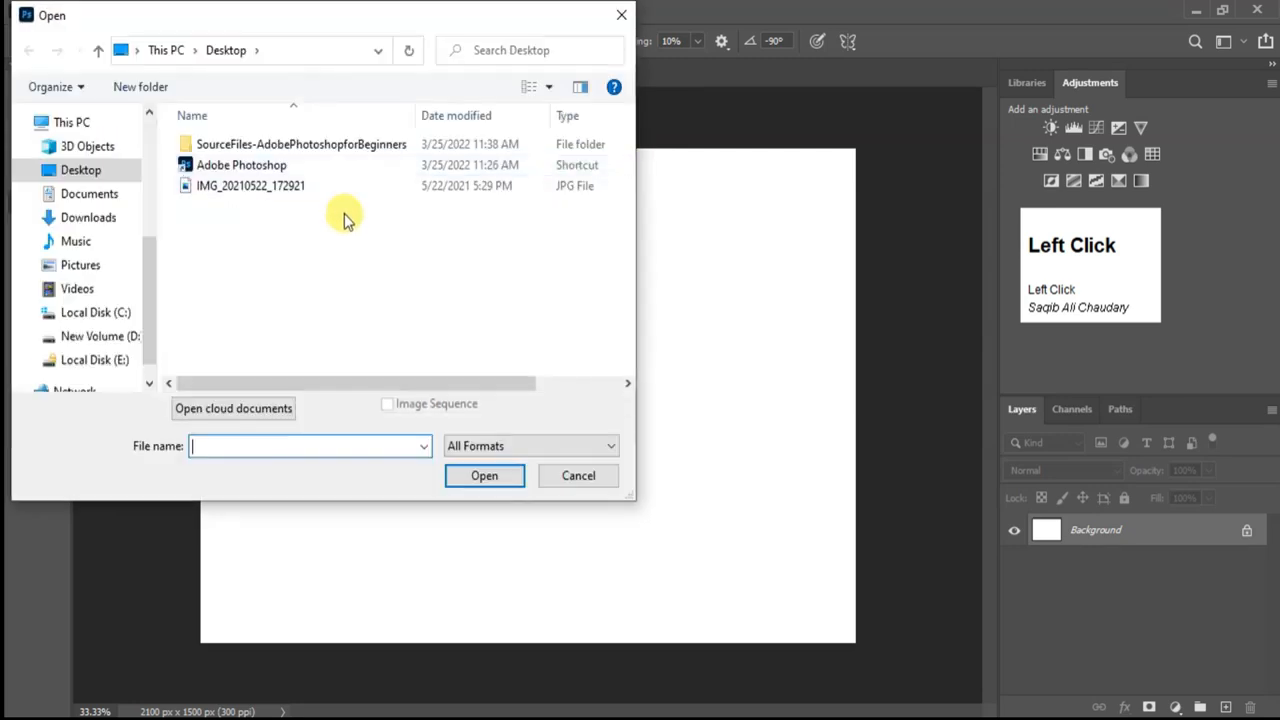
click(335, 186)
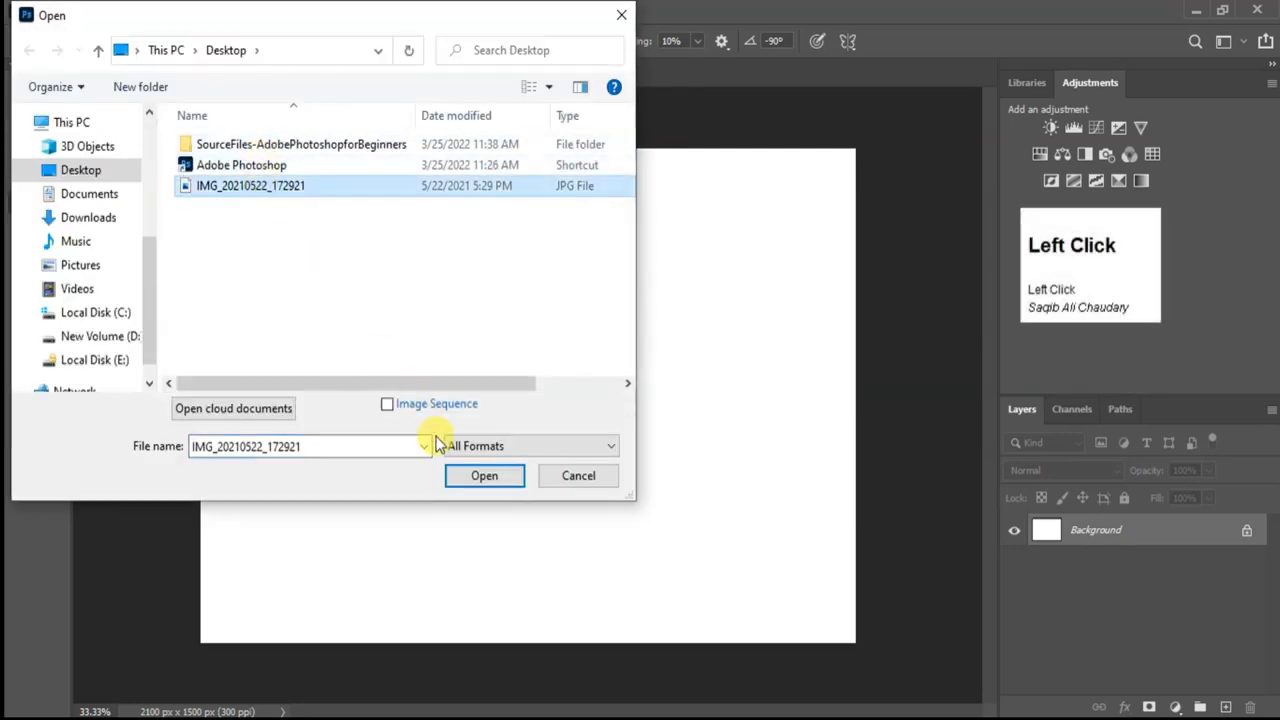
click(473, 478)
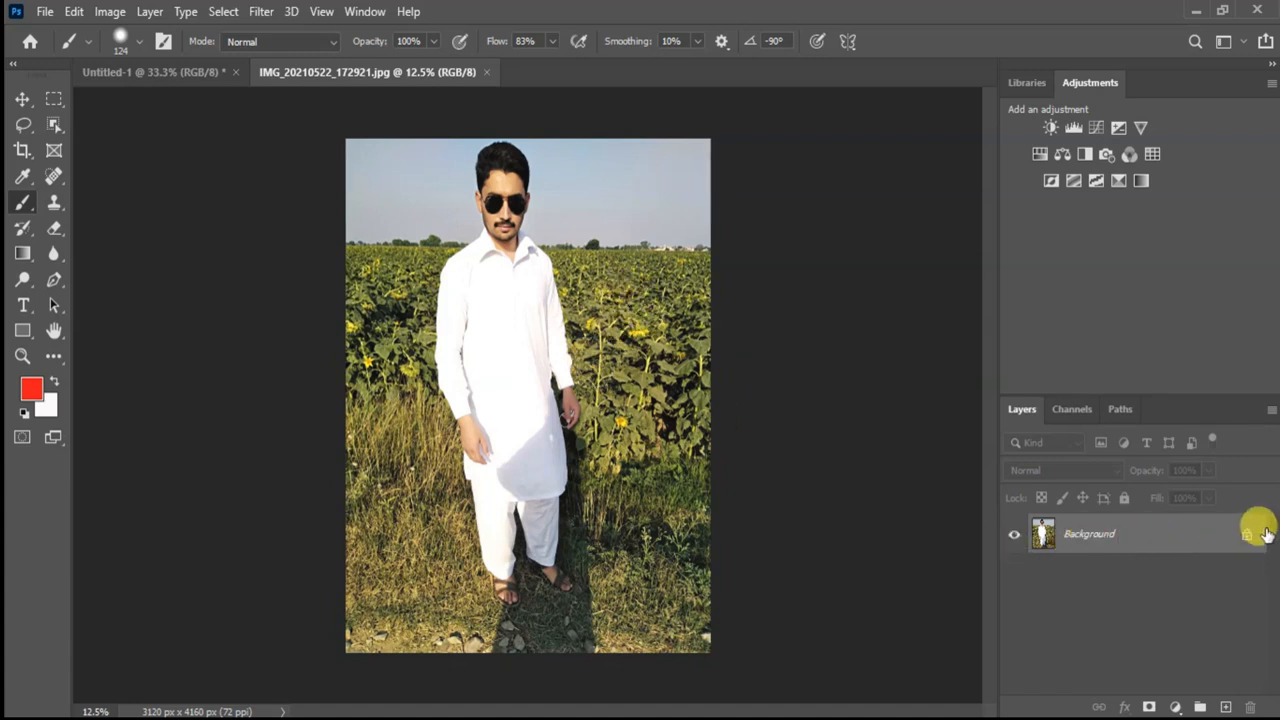
Try to move the locked Background layer with the Move tool, declining its conversion to a normal layer.
click(22, 99)
mouse_move(474, 300)
mouse_down()
mouse_move(480, 290)
mouse_move(546, 308)
mouse_move(530, 260)
mouse_move(651, 427)
mouse_up()
click(768, 329)
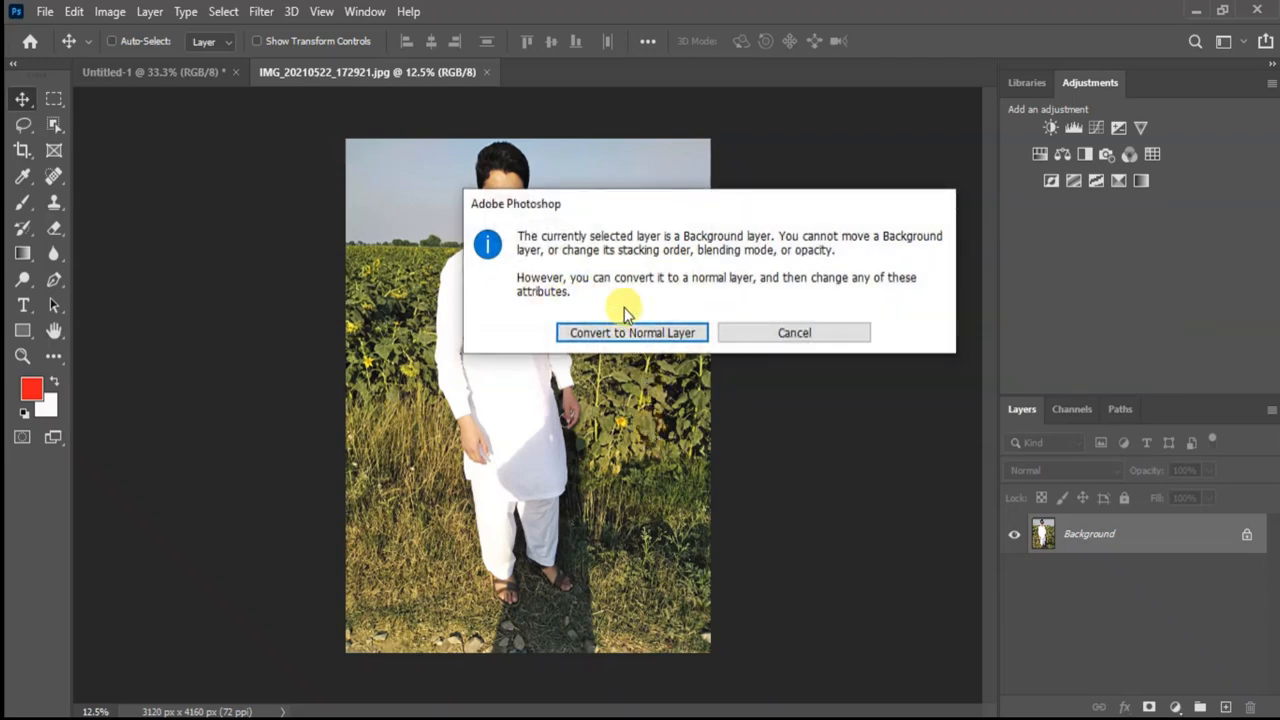
click(845, 343)
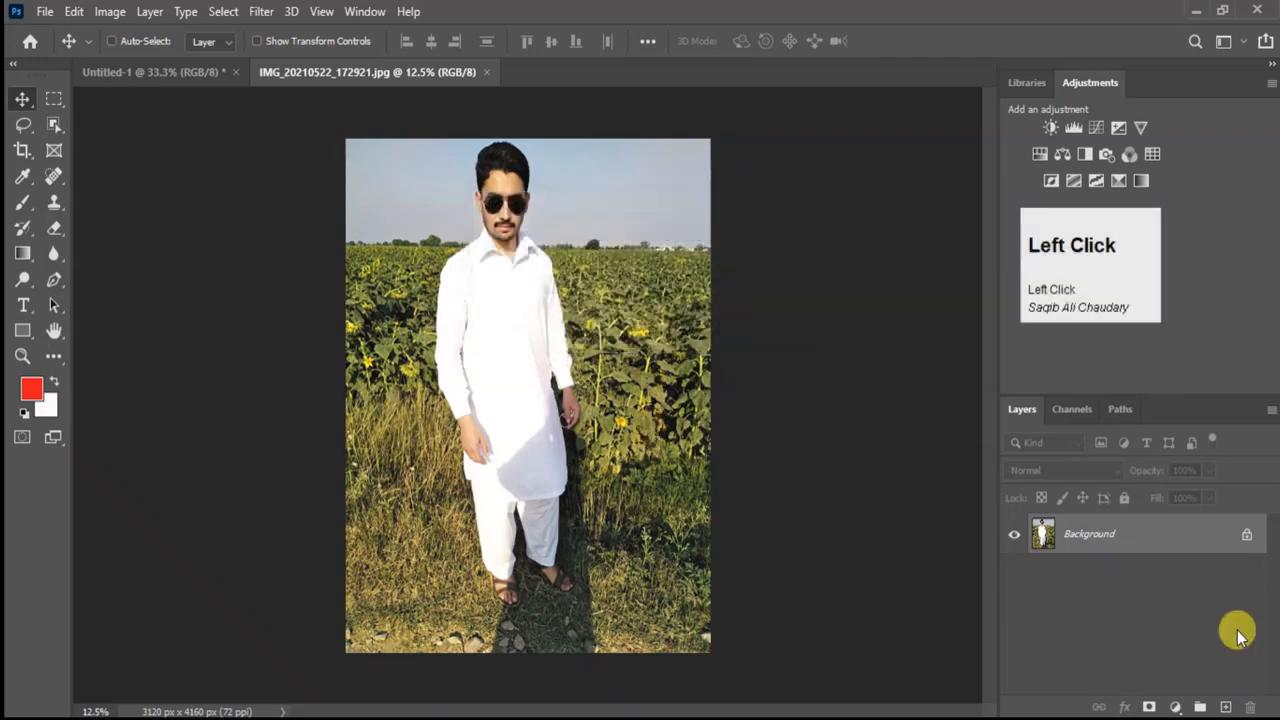
Add an empty layer above the photo and set the brush to 401 px size and 48% hardness.
click(1226, 707)
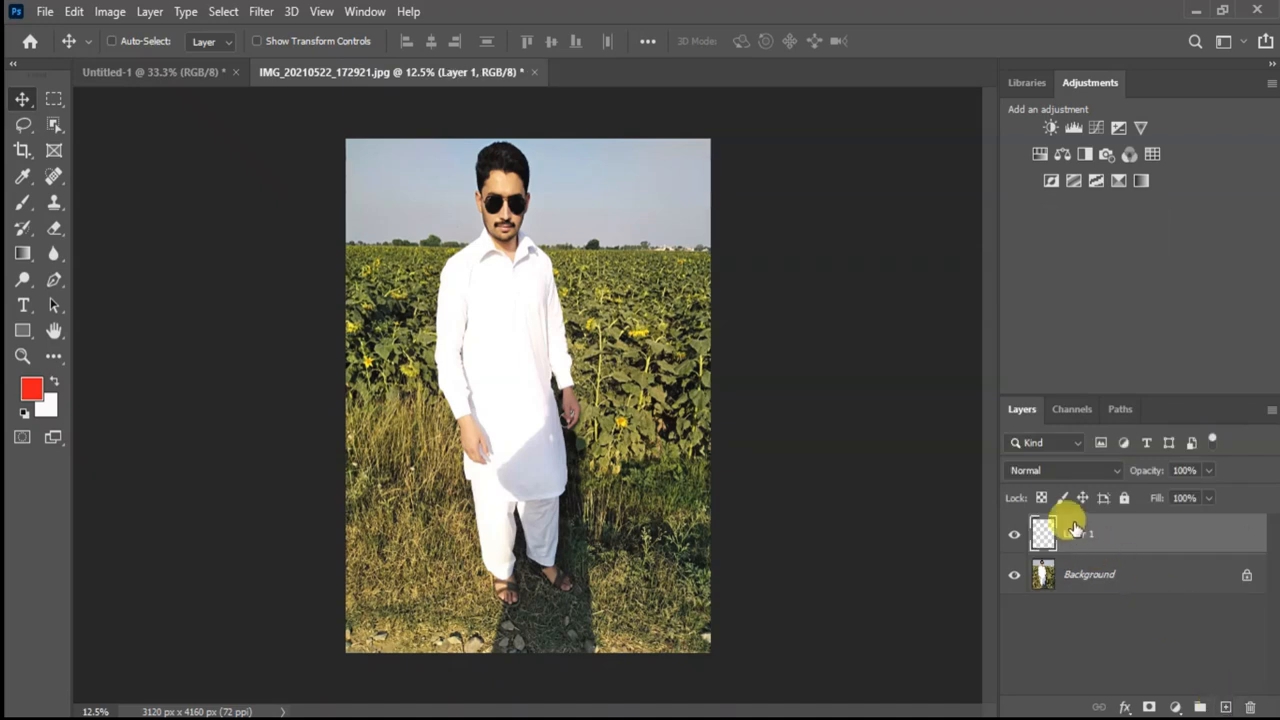
click(22, 205)
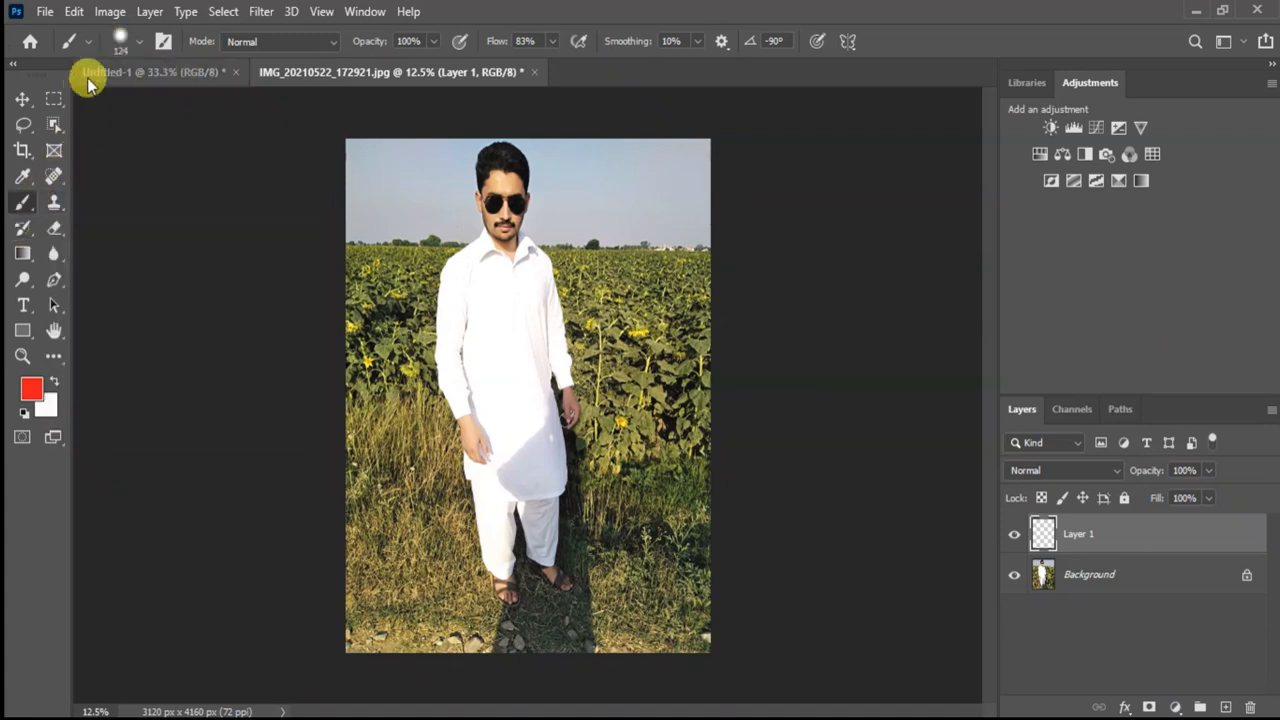
click(121, 40)
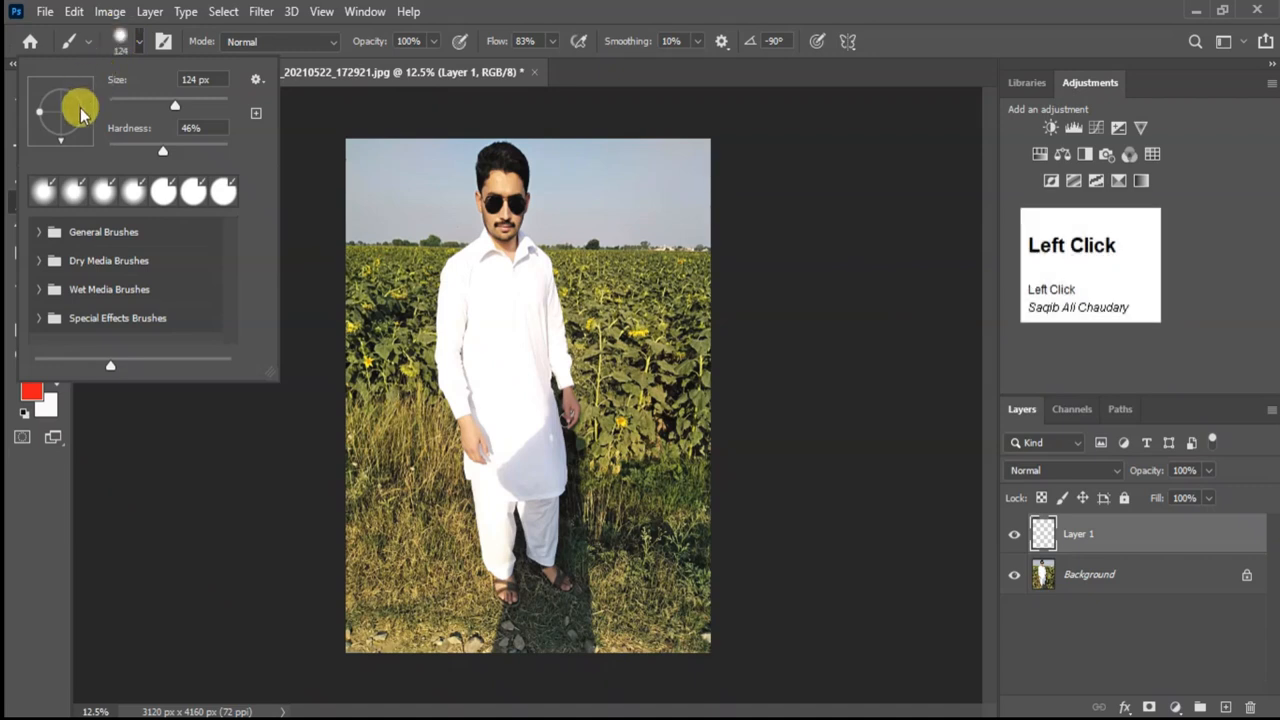
drag(173, 104, 203, 108)
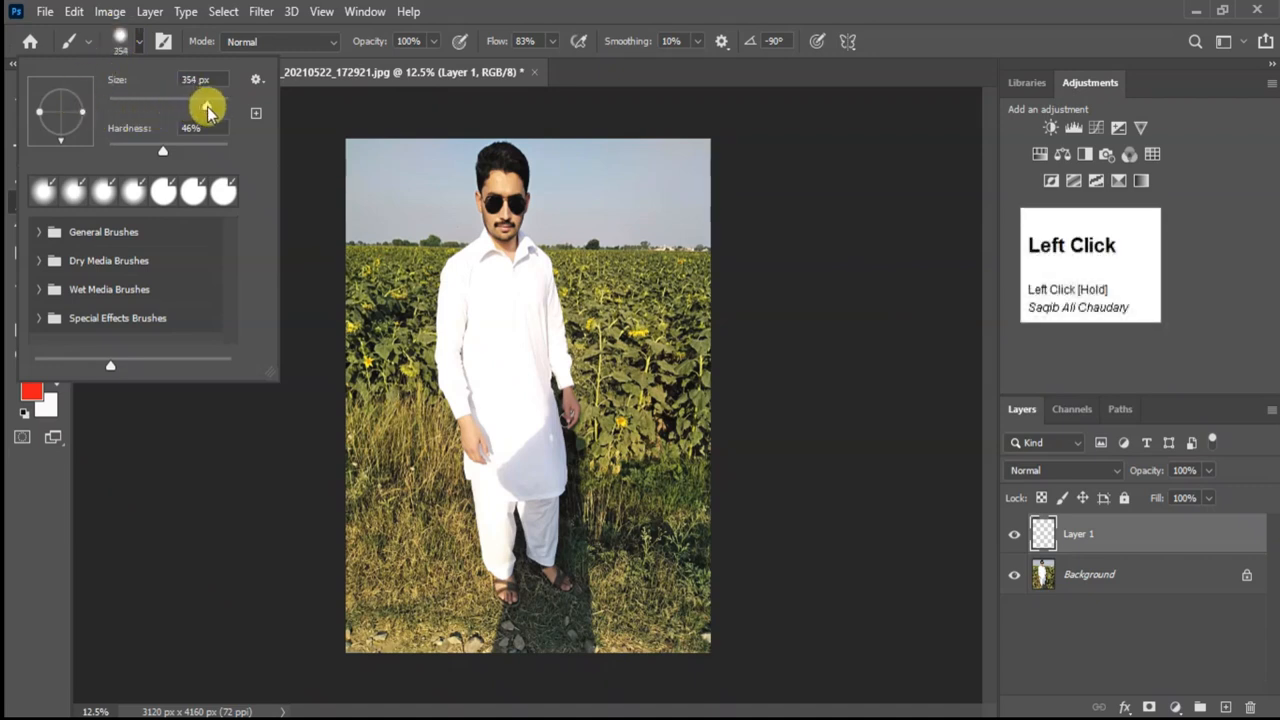
drag(211, 108, 210, 108)
drag(162, 149, 166, 150)
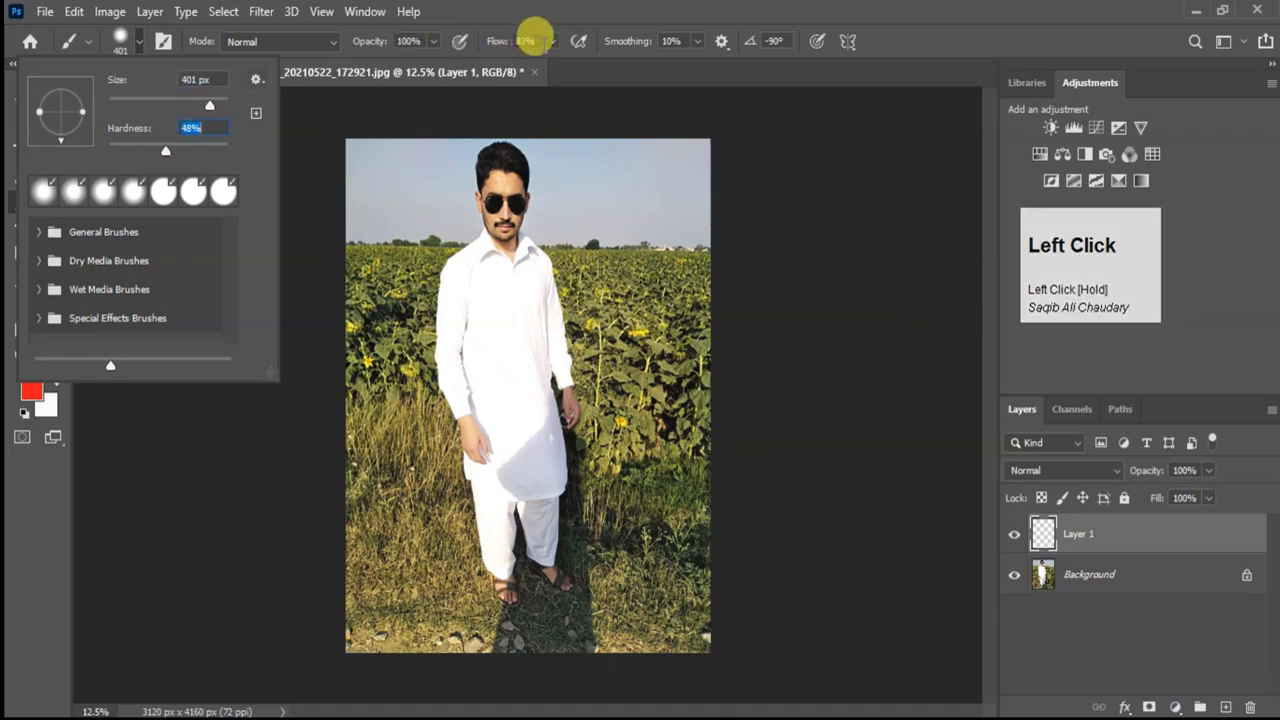
Paint broad red brush strokes across the man's torso on the empty layer, keeping the brush flow at 83%.
click(549, 41)
click(550, 43)
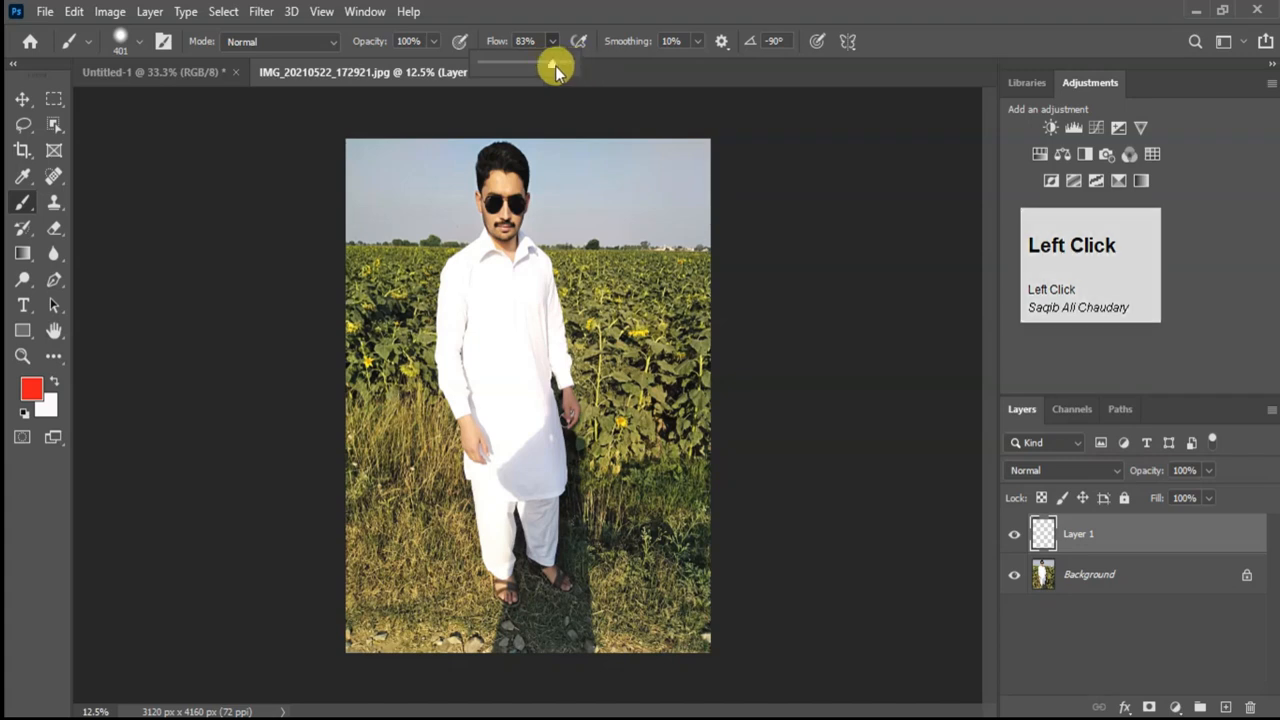
click(363, 300)
mouse_move(368, 305)
mouse_down()
mouse_move(618, 310)
mouse_move(705, 335)
mouse_up()
mouse_move(375, 342)
mouse_down()
mouse_move(407, 331)
mouse_move(586, 343)
mouse_move(543, 365)
mouse_move(412, 372)
mouse_move(555, 375)
mouse_move(521, 421)
mouse_move(415, 425)
mouse_move(615, 429)
mouse_move(542, 385)
mouse_move(465, 364)
mouse_move(641, 371)
mouse_up()
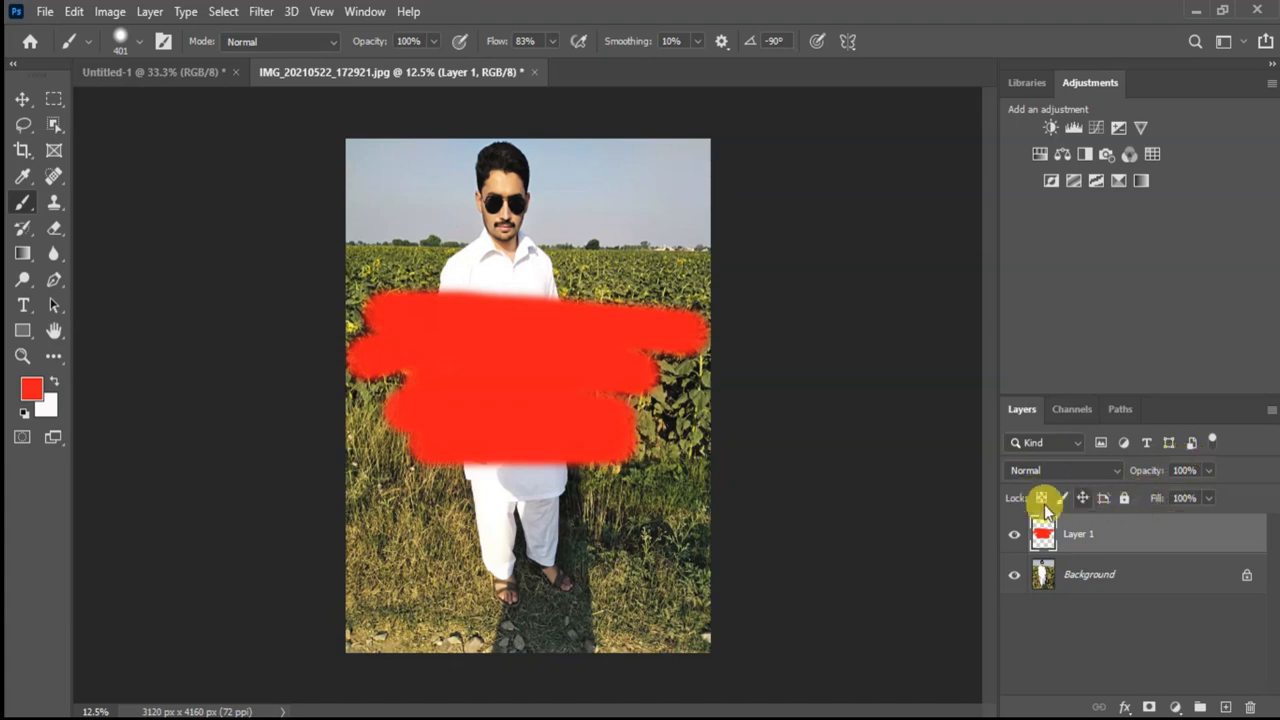
Select the Background and Layer 1 in turn to compare their available lock, blending, opacity and fill settings.
click(1088, 578)
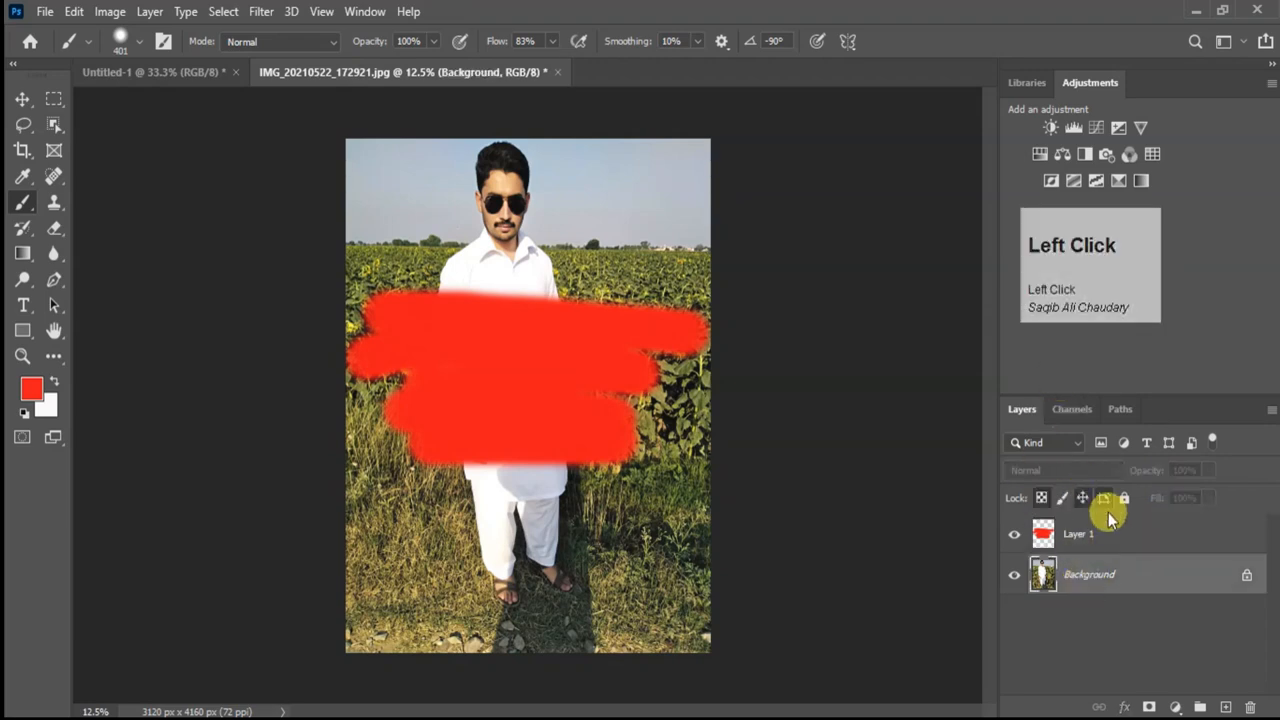
click(1100, 598)
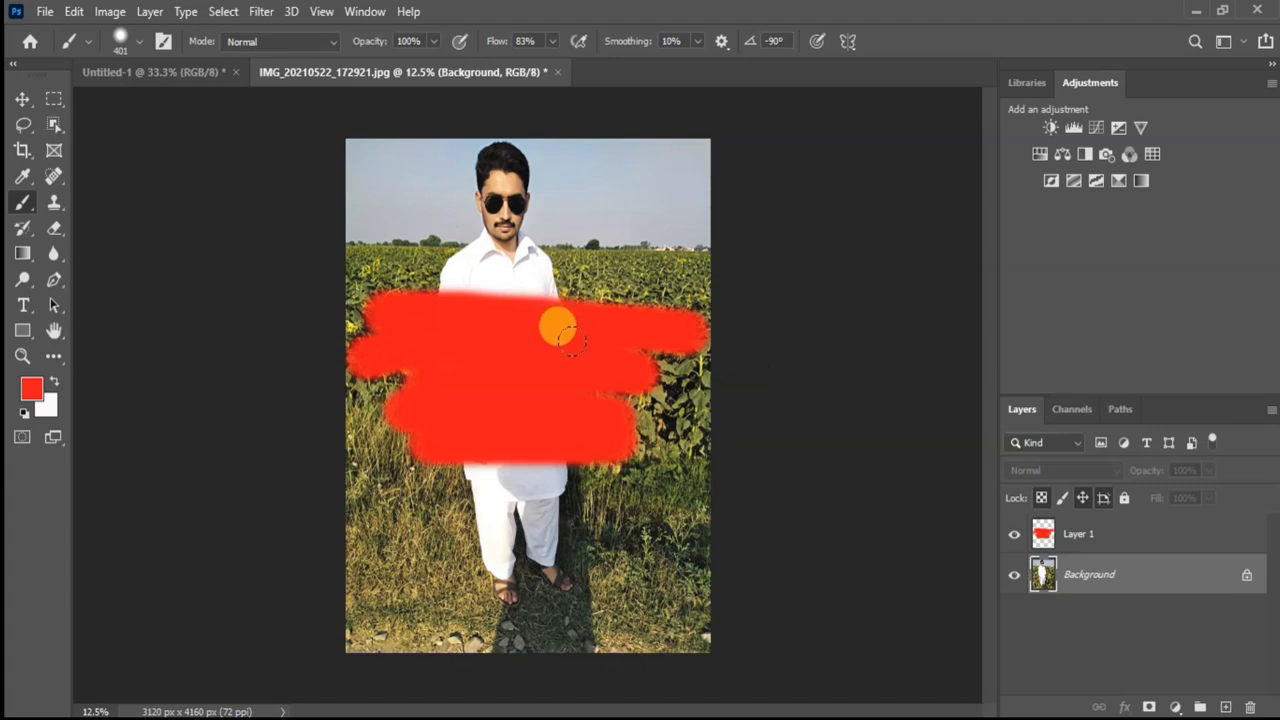
key(alt+bracketright)
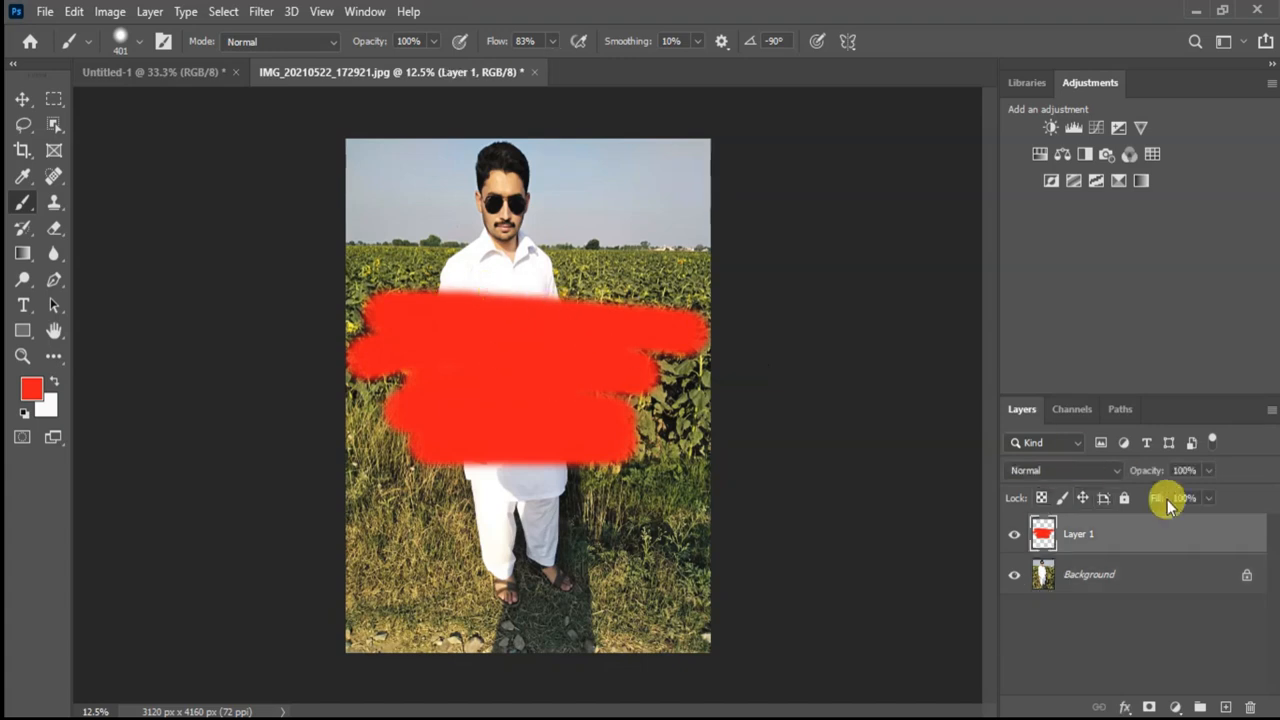
Try out the opacity and fill of Layer 1, returning both to 100%.
click(1210, 472)
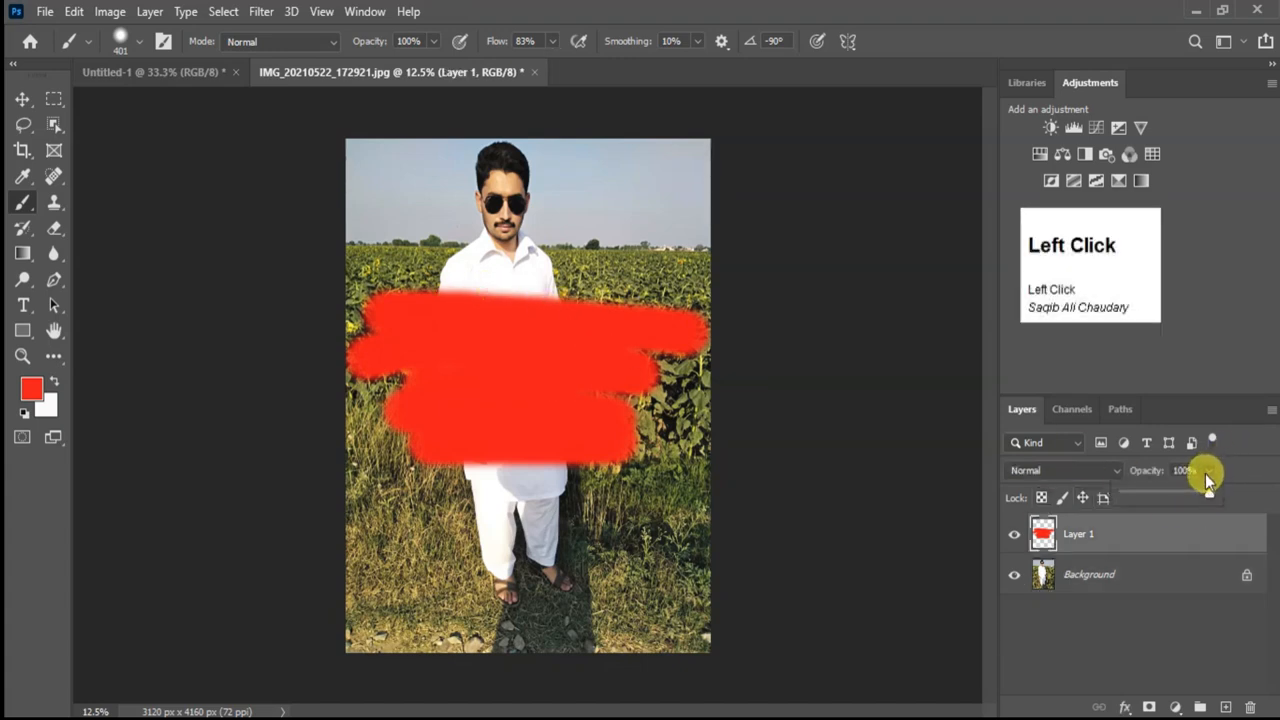
mouse_move(1167, 501)
mouse_down()
mouse_move(1146, 506)
mouse_move(1226, 510)
mouse_move(1228, 477)
mouse_up()
click(1209, 498)
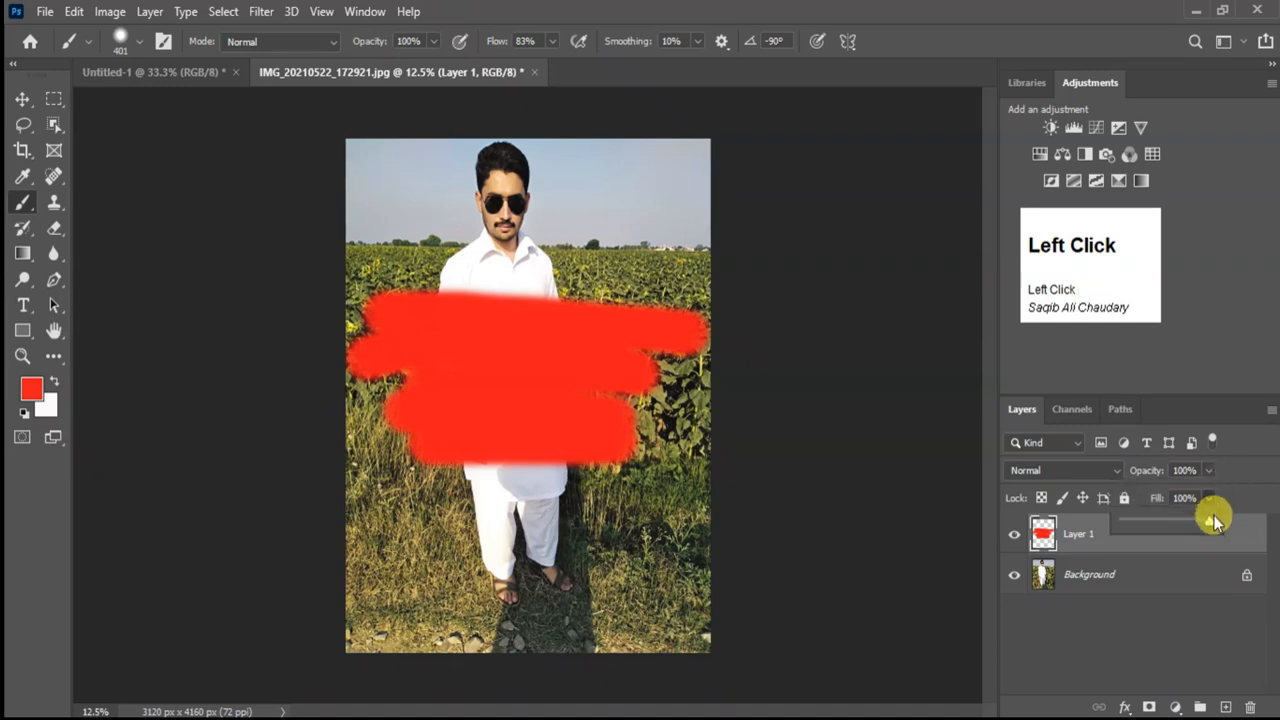
drag(1185, 528, 1221, 520)
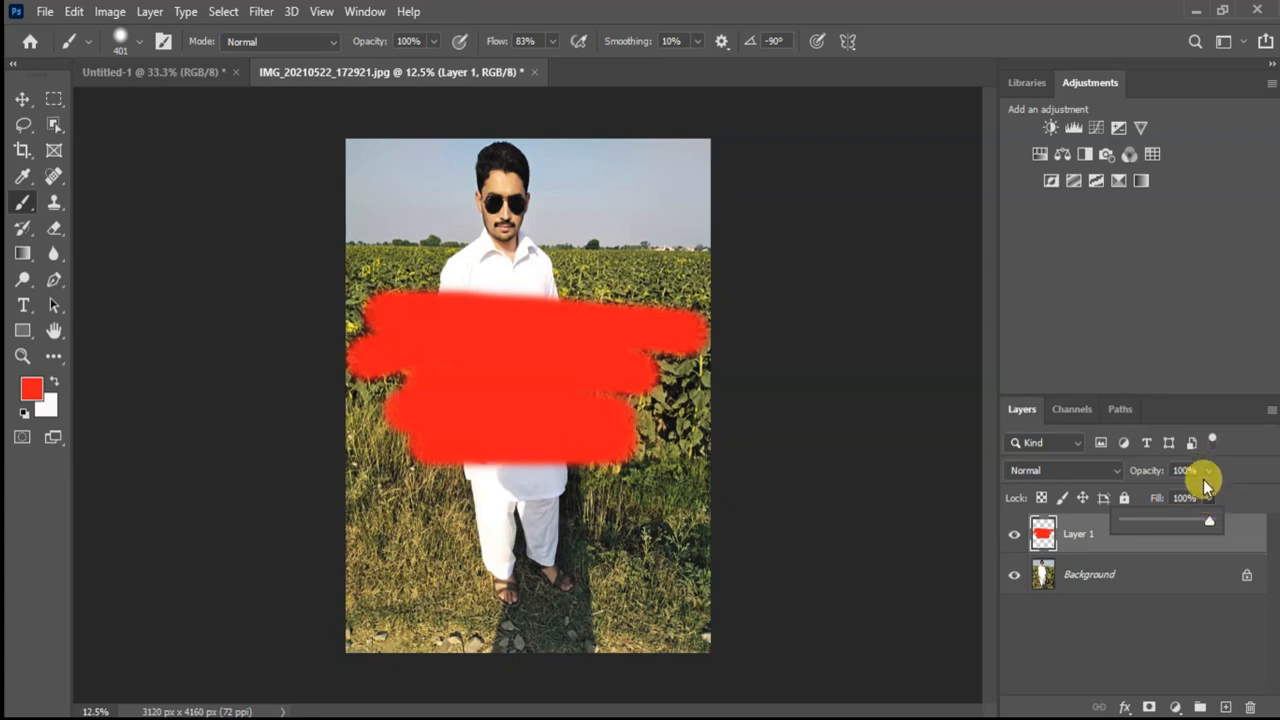
Convert the Background layer to a normal layer with Normal mode and 100% opacity.
click(1107, 588)
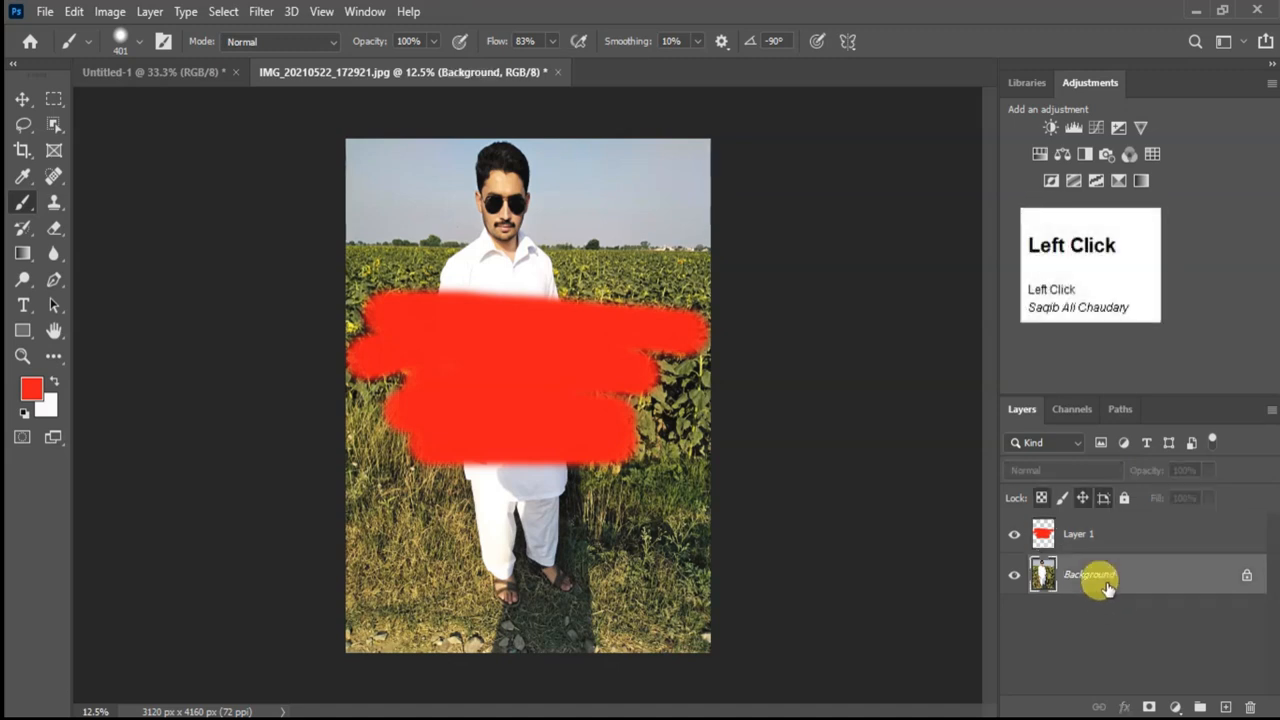
click(1090, 535)
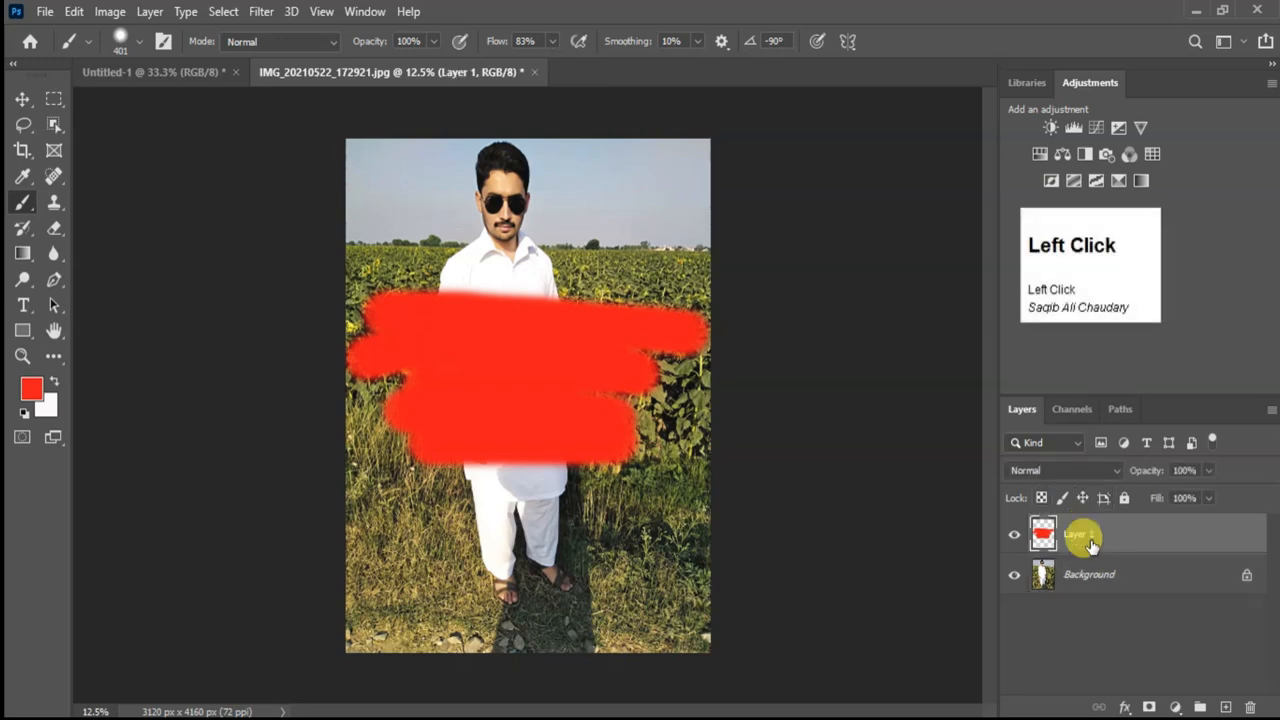
click(1147, 582)
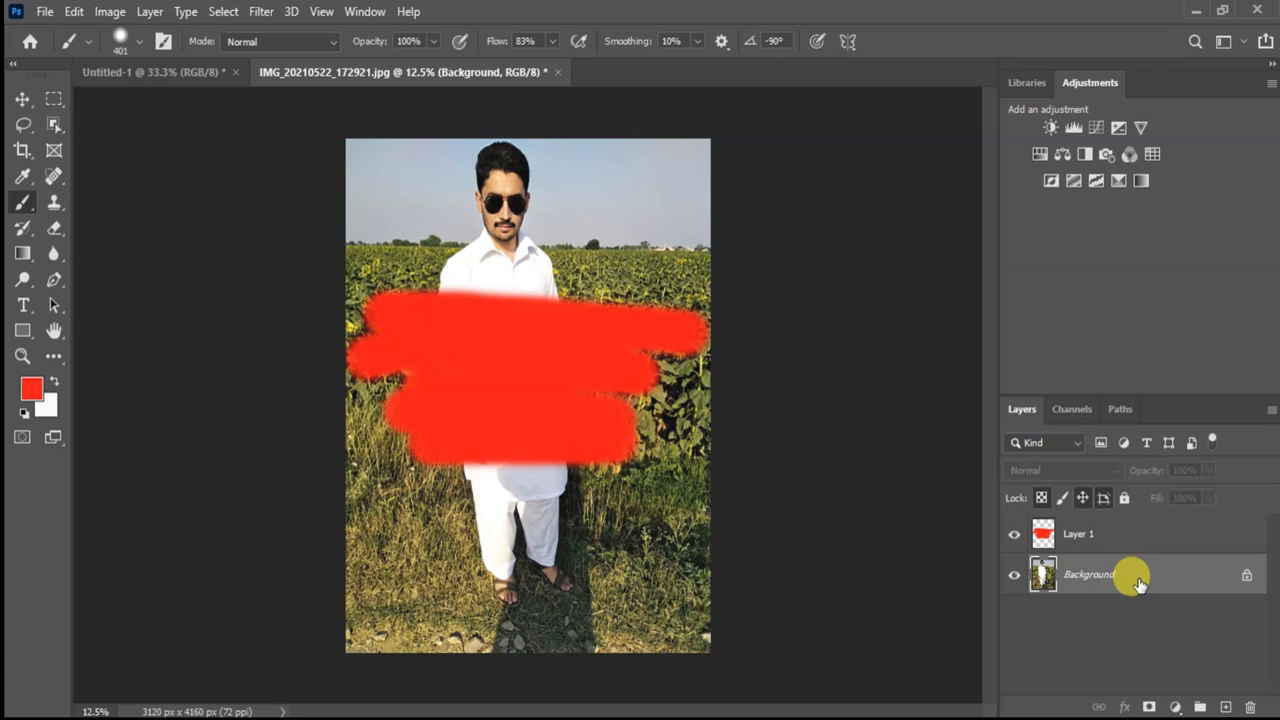
double_click(1137, 582)
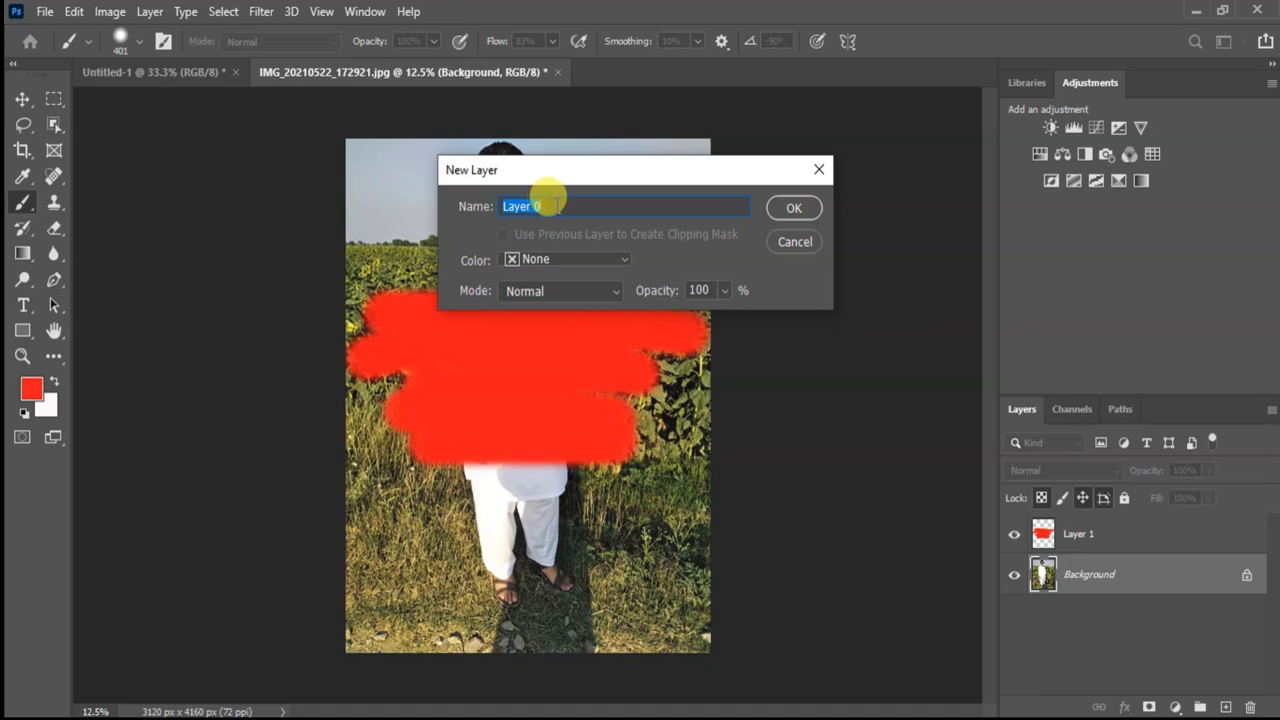
click(793, 208)
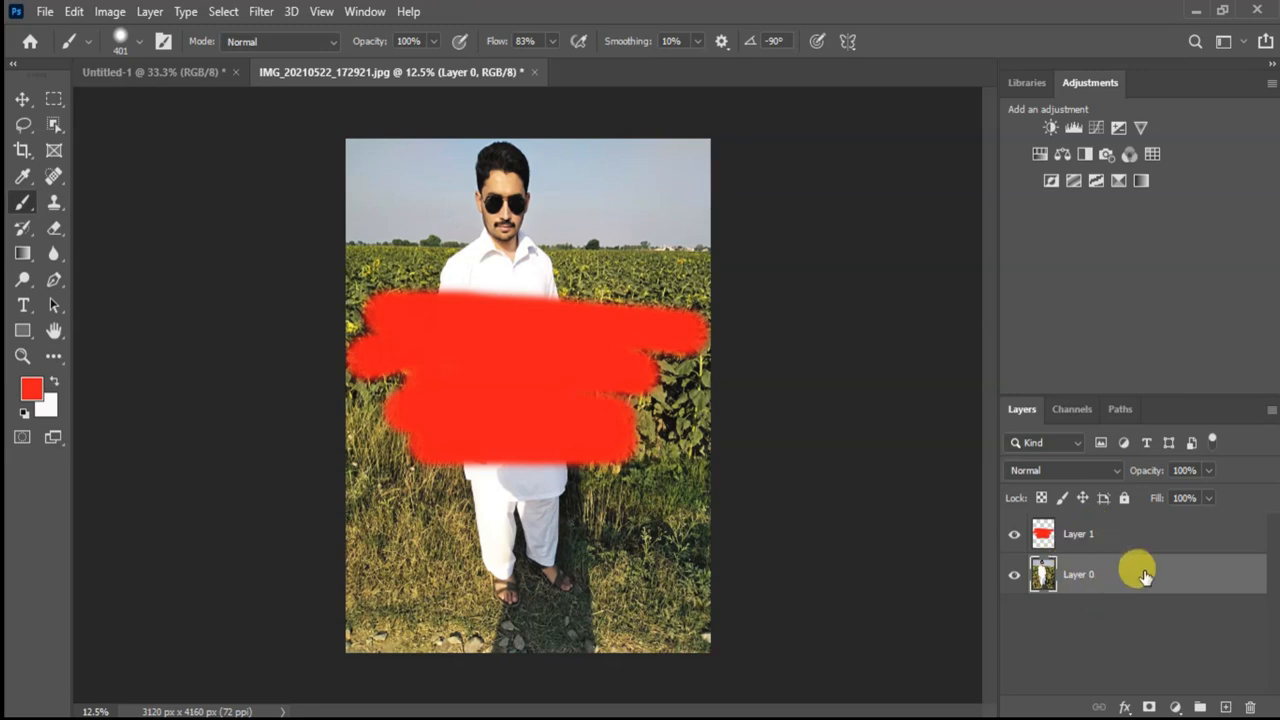
Try a lower opacity on the photo layer, return it to 100%, and move the layer above Layer 1.
click(1206, 471)
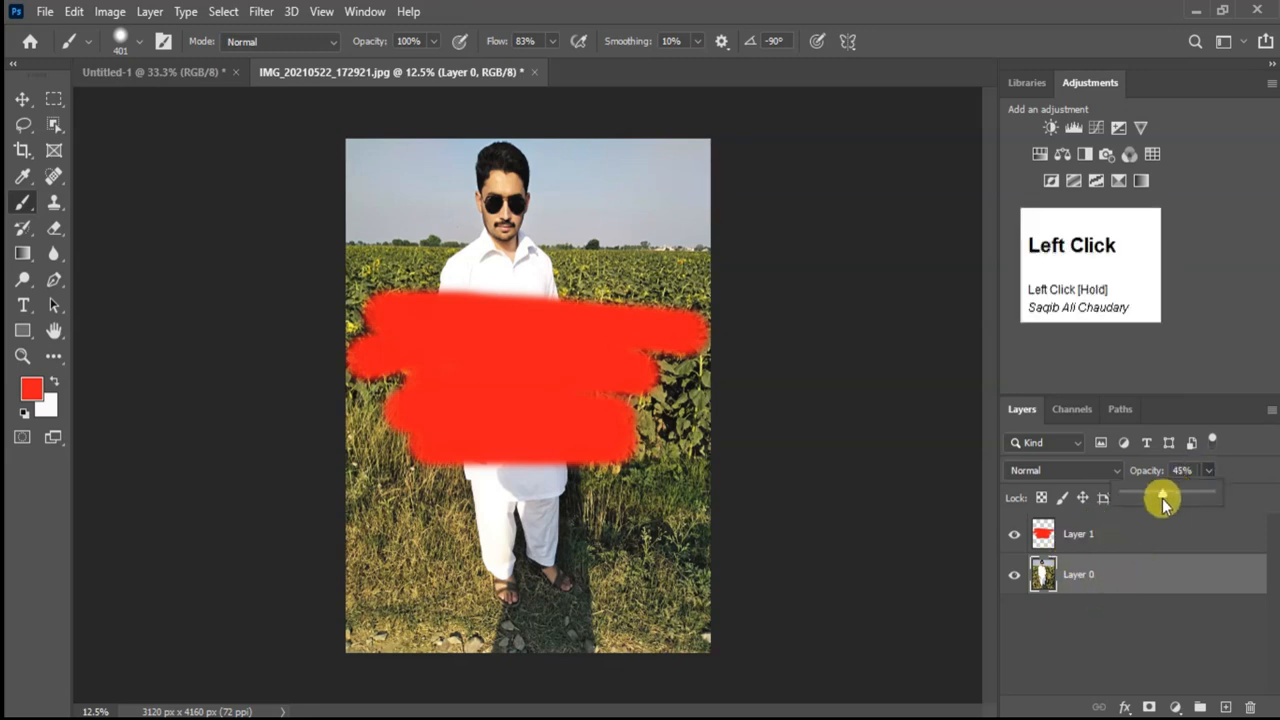
drag(1157, 502, 1217, 490)
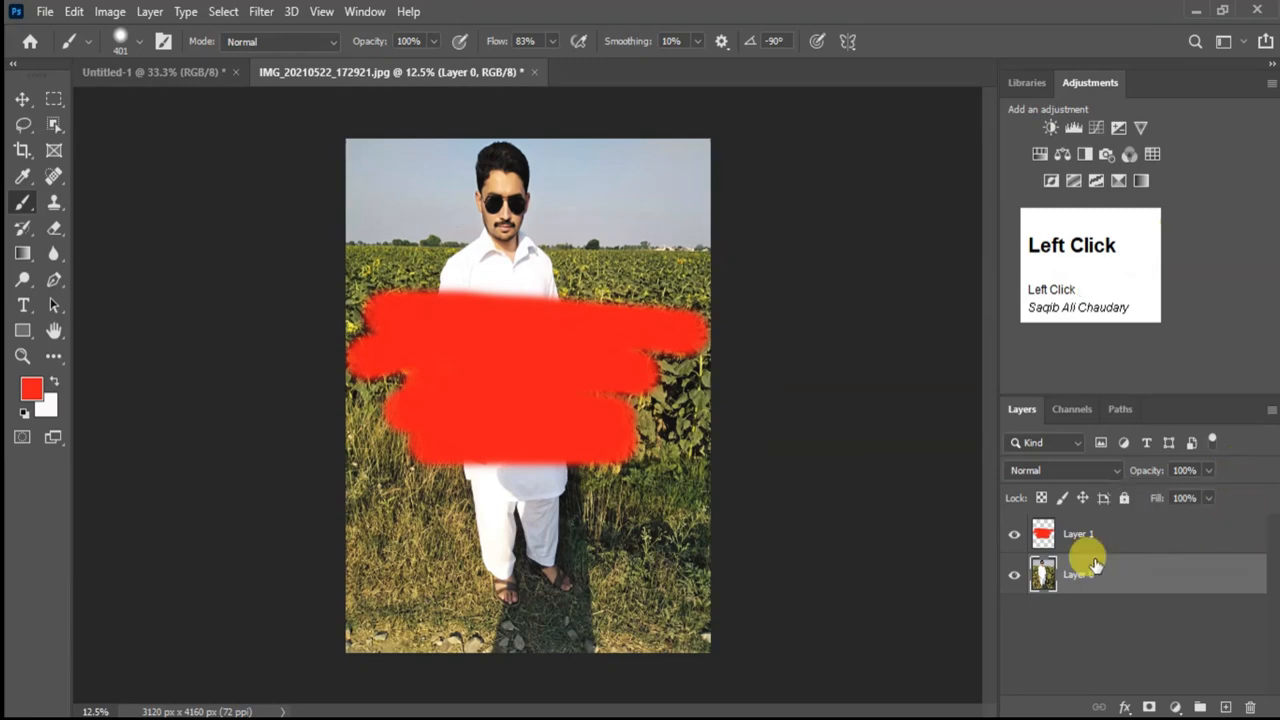
drag(1090, 577, 1086, 526)
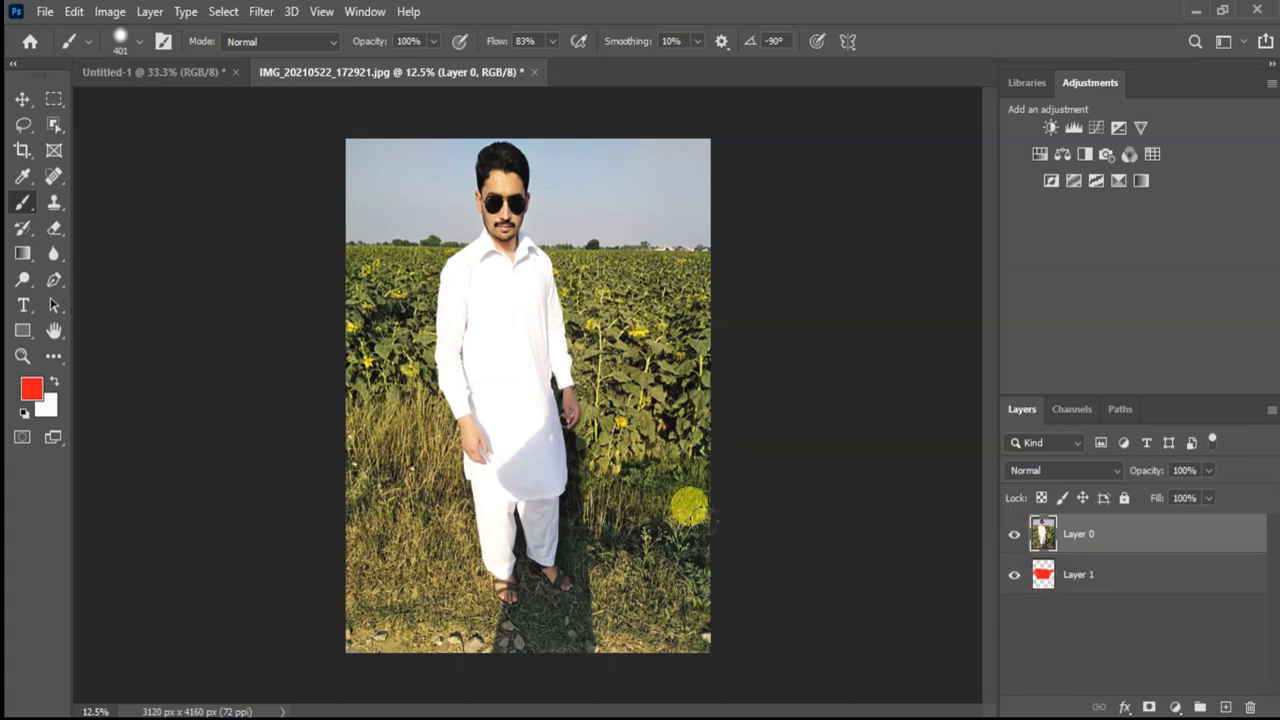
Delete a rectangular marquee area over the man's torso from the photo layer and deselect it.
click(51, 99)
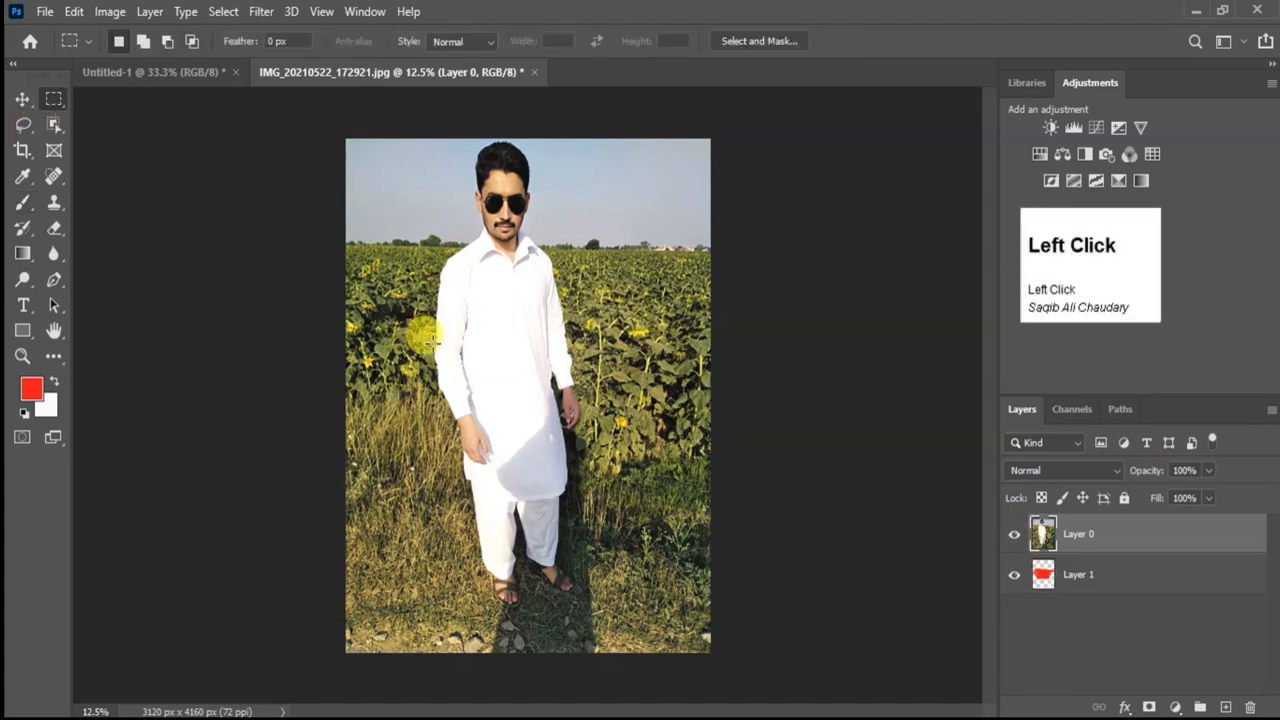
drag(441, 272, 585, 449)
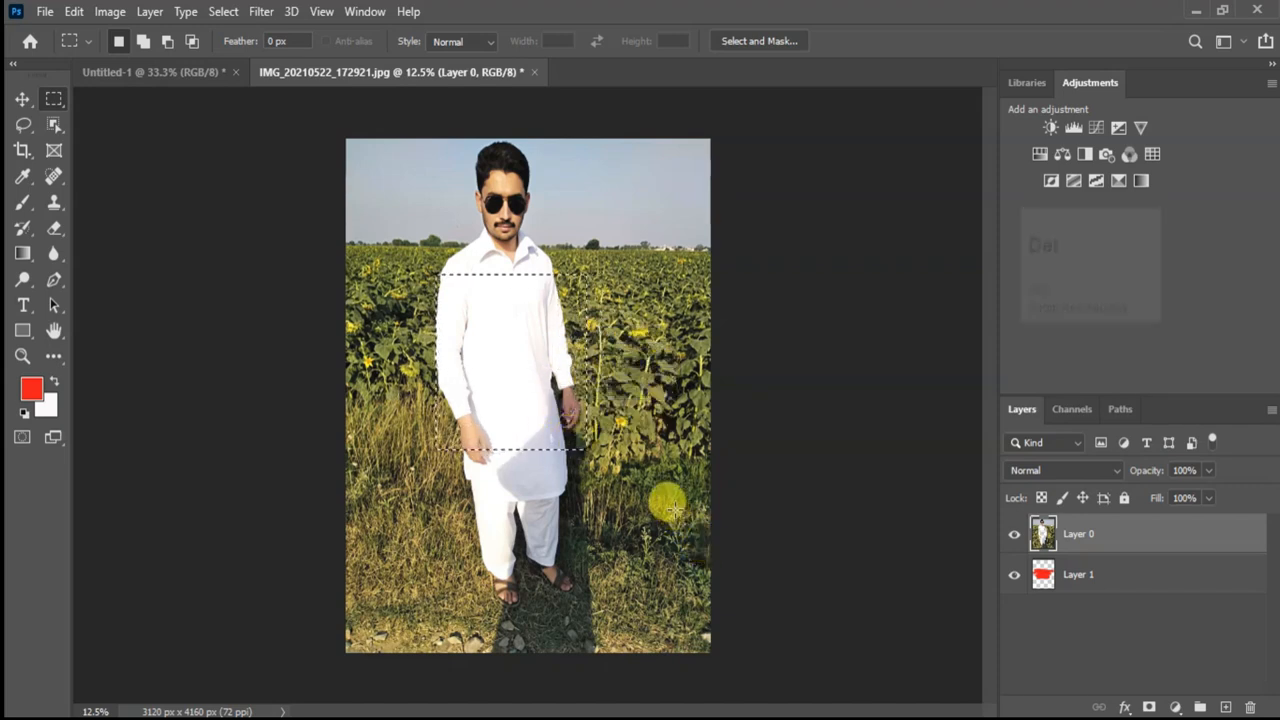
key(Delete)
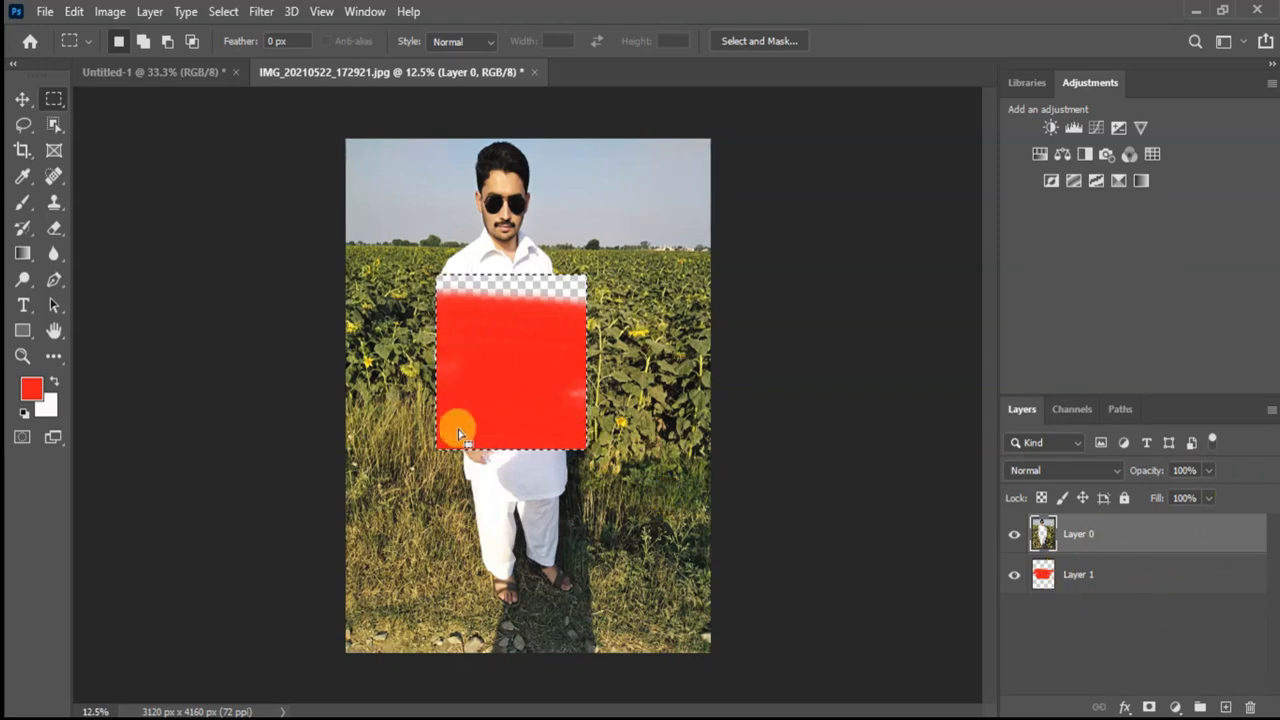
click(672, 300)
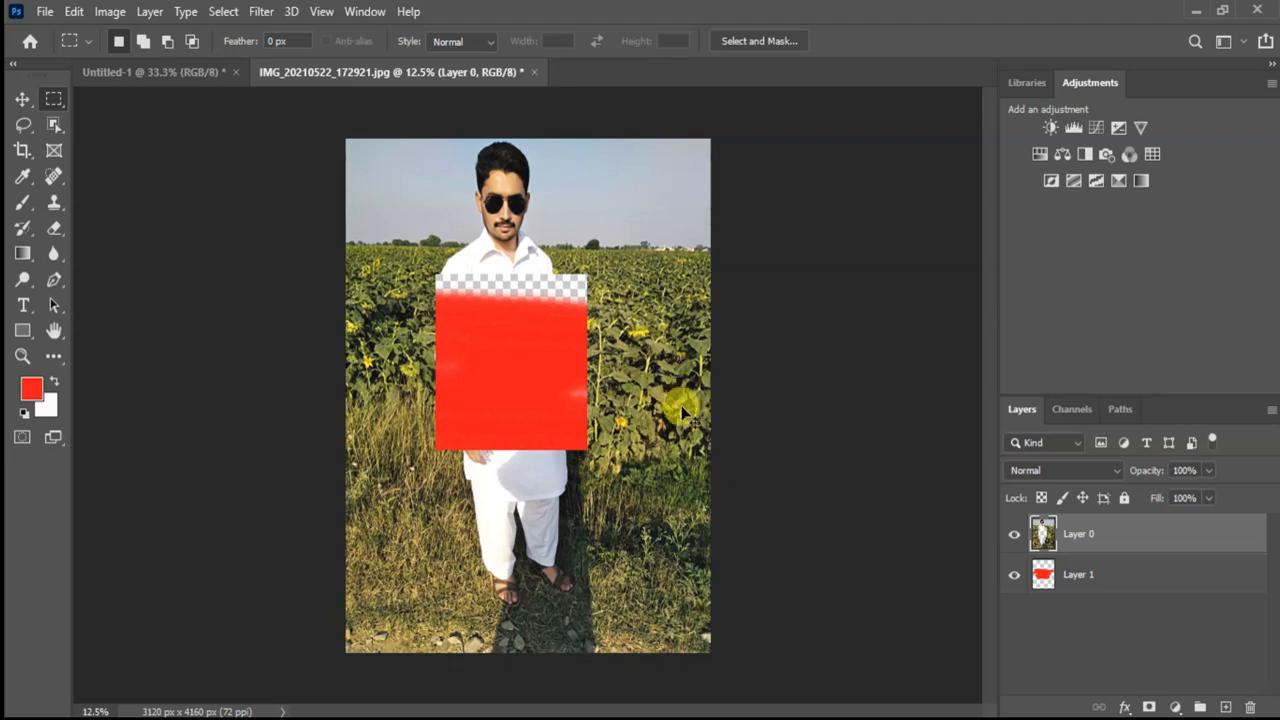
Undo the torso deletion, the layer reordering and the conversion of the Background layer.
key(ctrl+z)
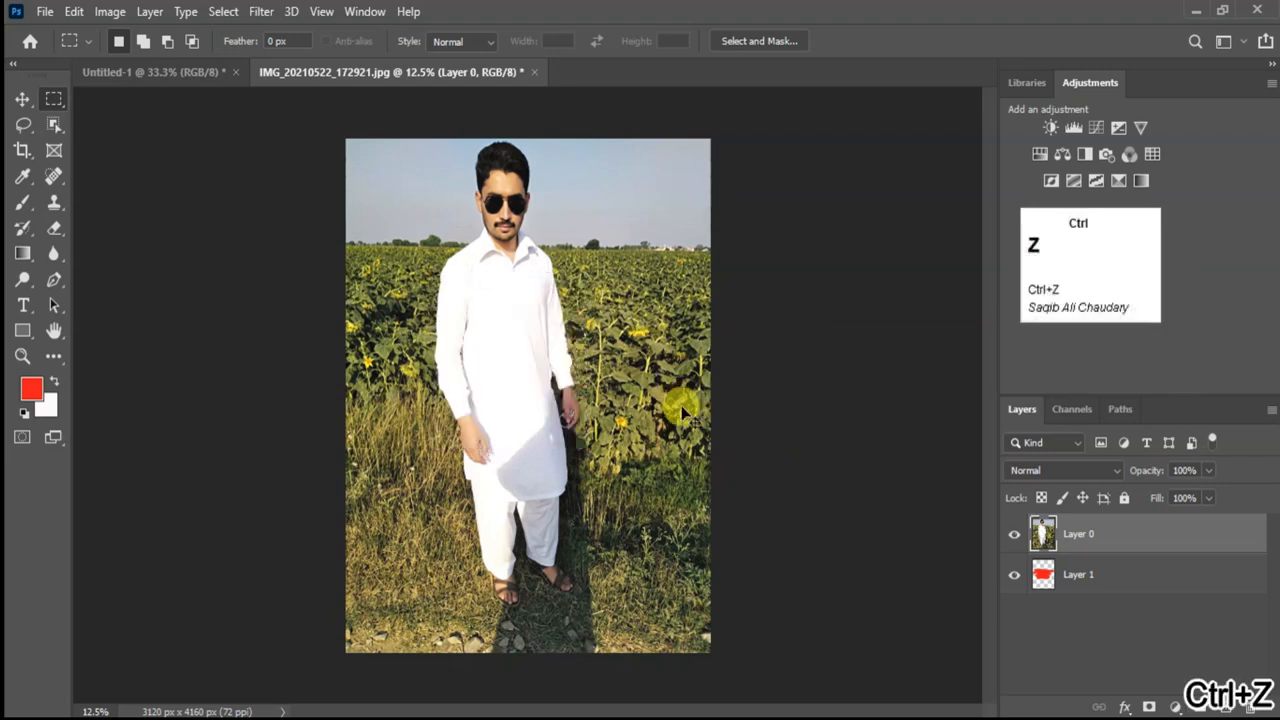
key(ctrl+z)
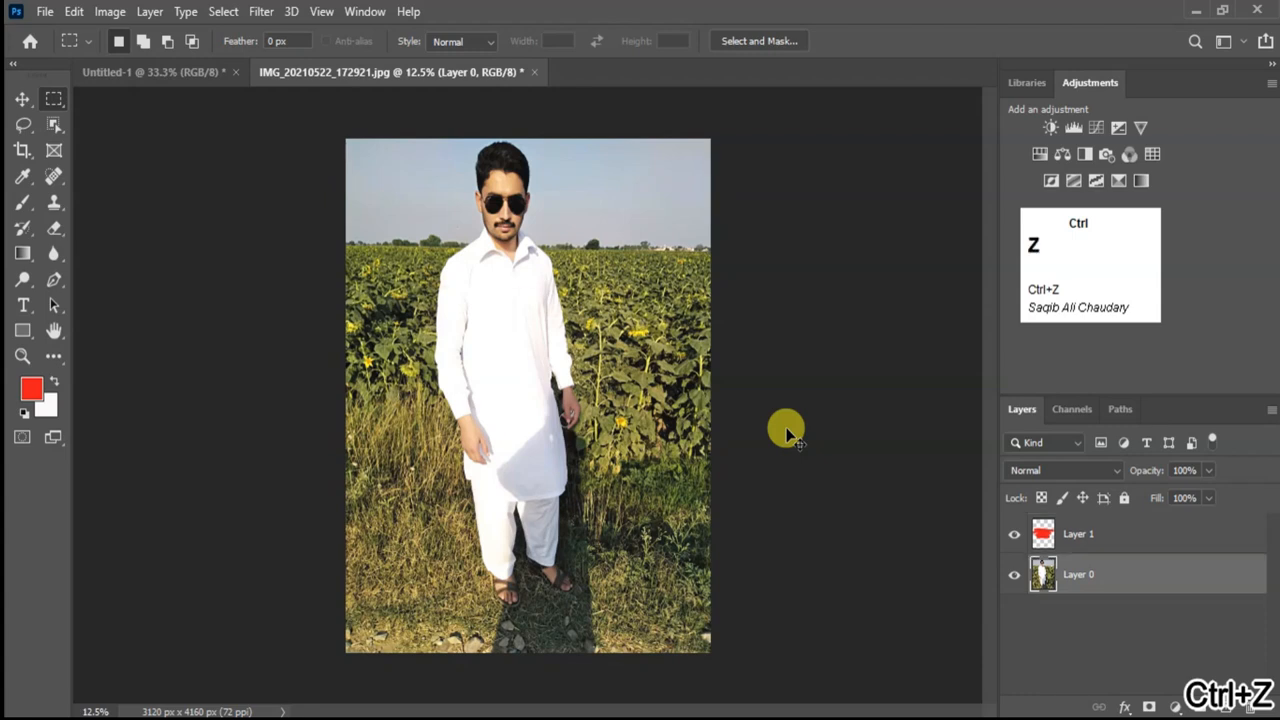
key(ctrl+z)
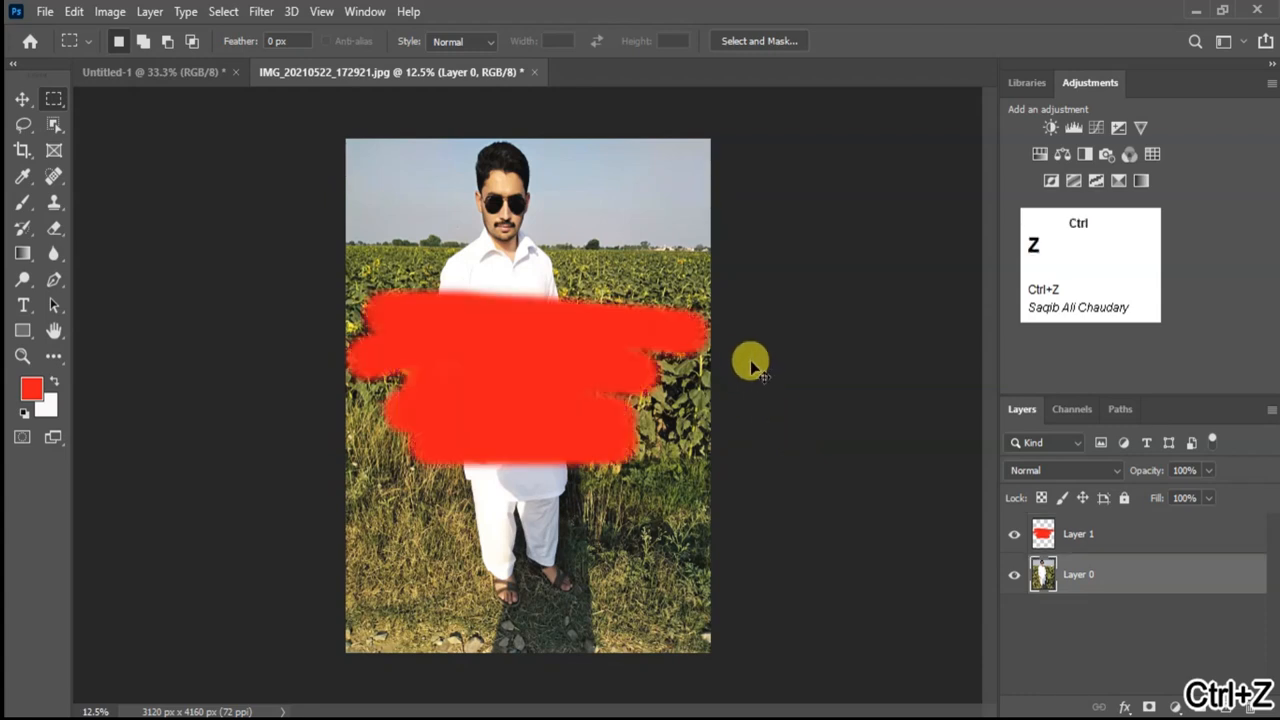
key(ctrl+z)
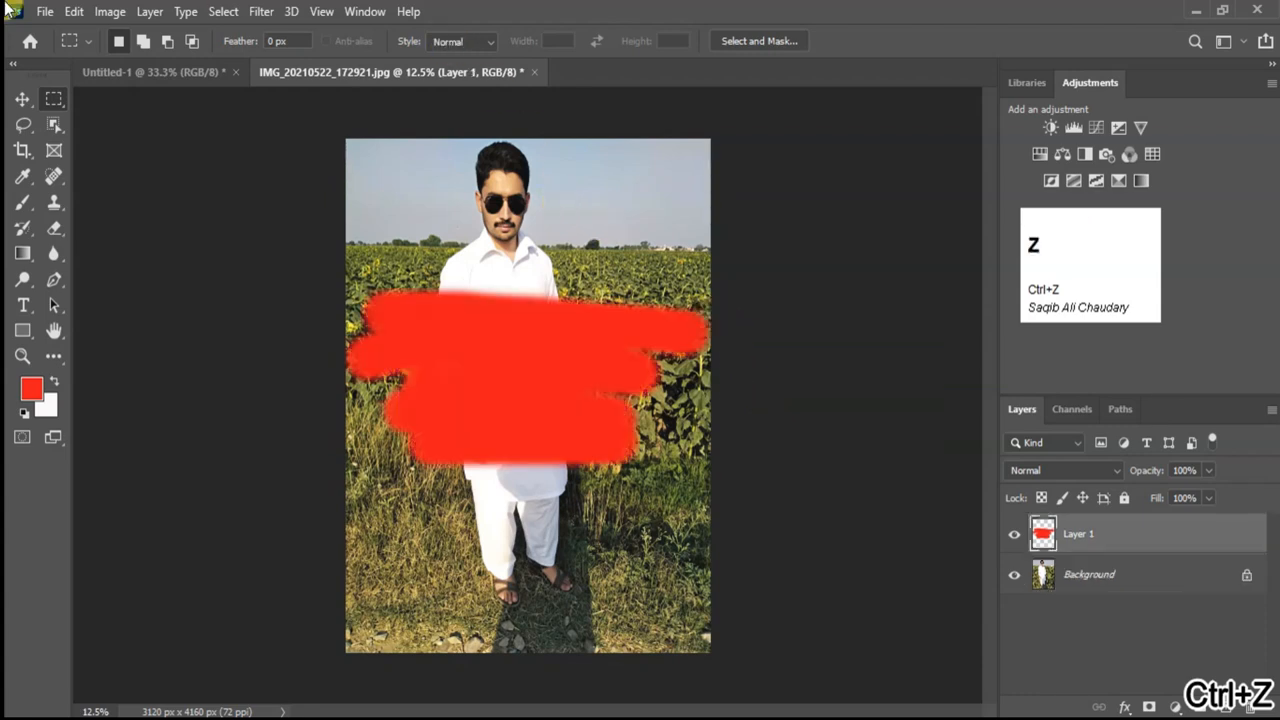
Open the image 14a-quick-select-quino-al-unsplash from the SourceFiles-AdobePhotoshopforBeginners folder on the Desktop.
click(44, 13)
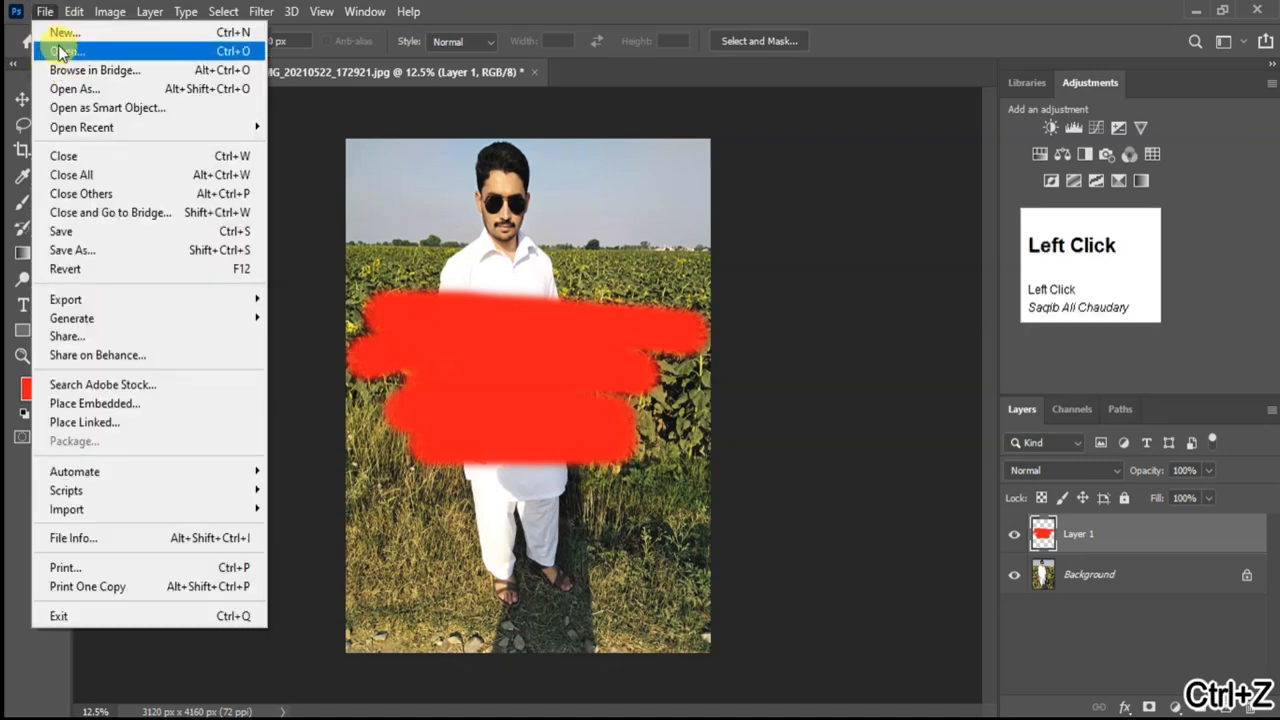
click(57, 51)
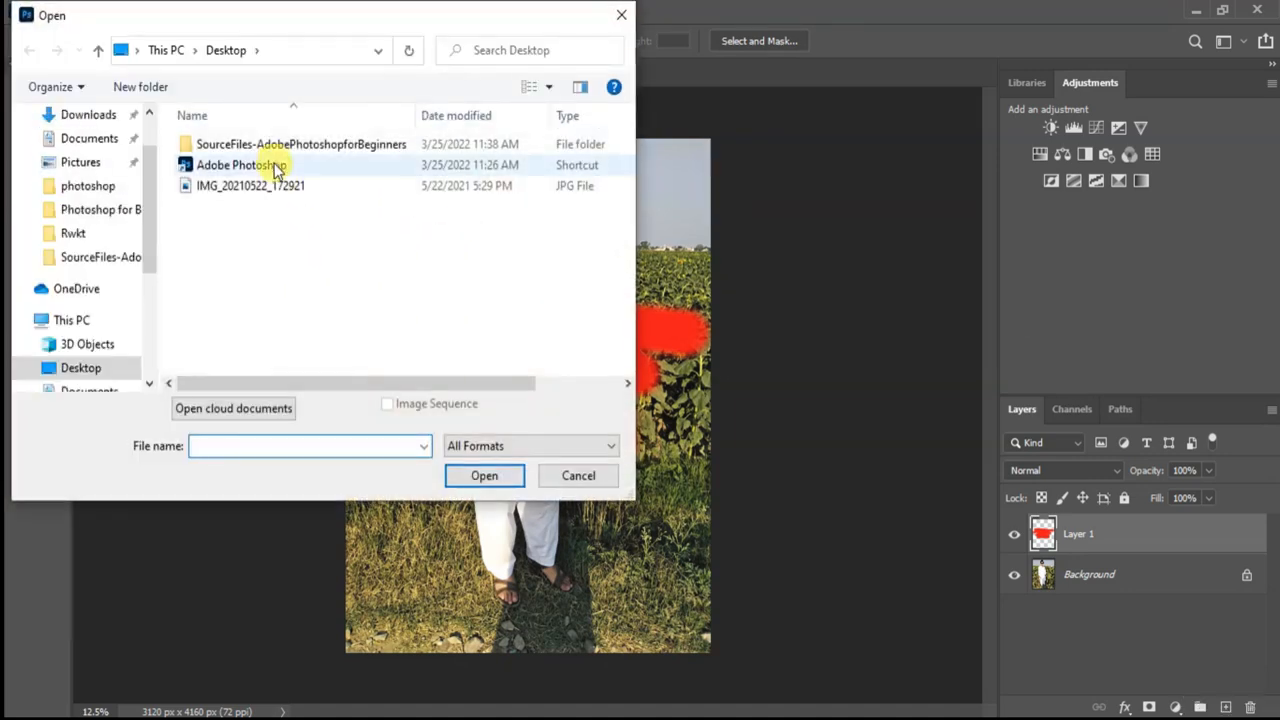
click(271, 150)
double_click(271, 150)
scroll(400, 300, down, 6)
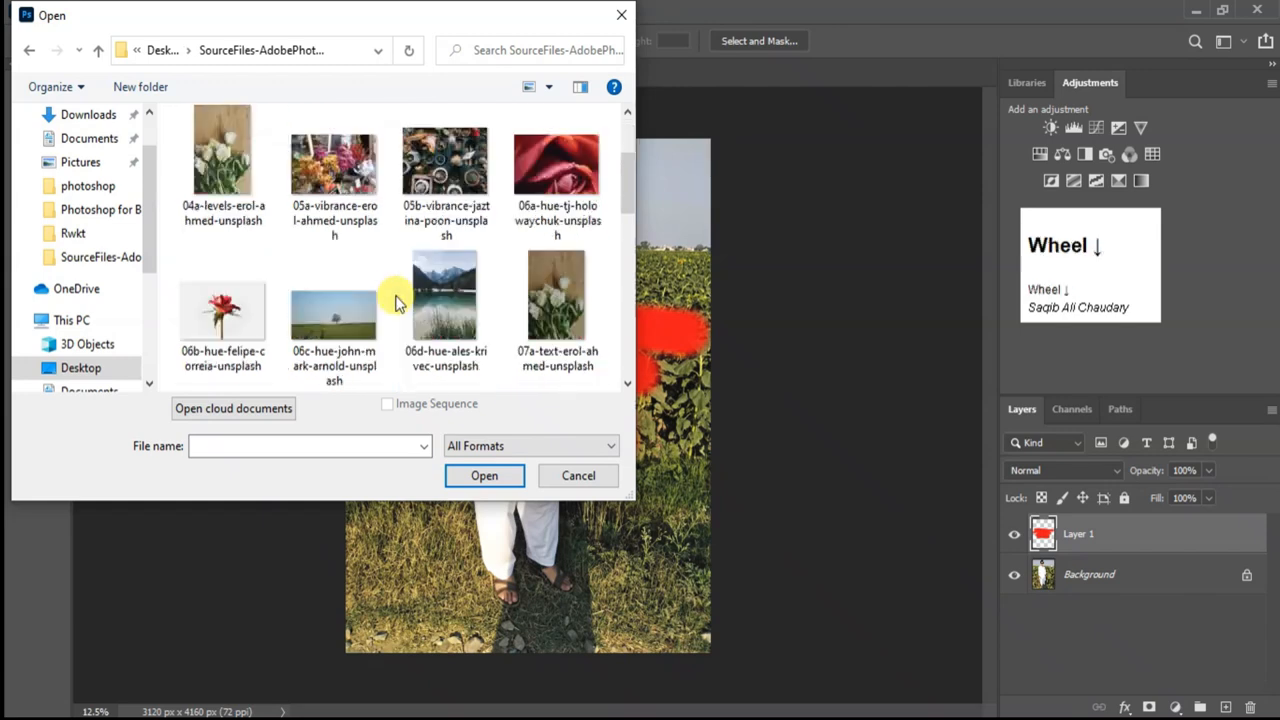
click(222, 310)
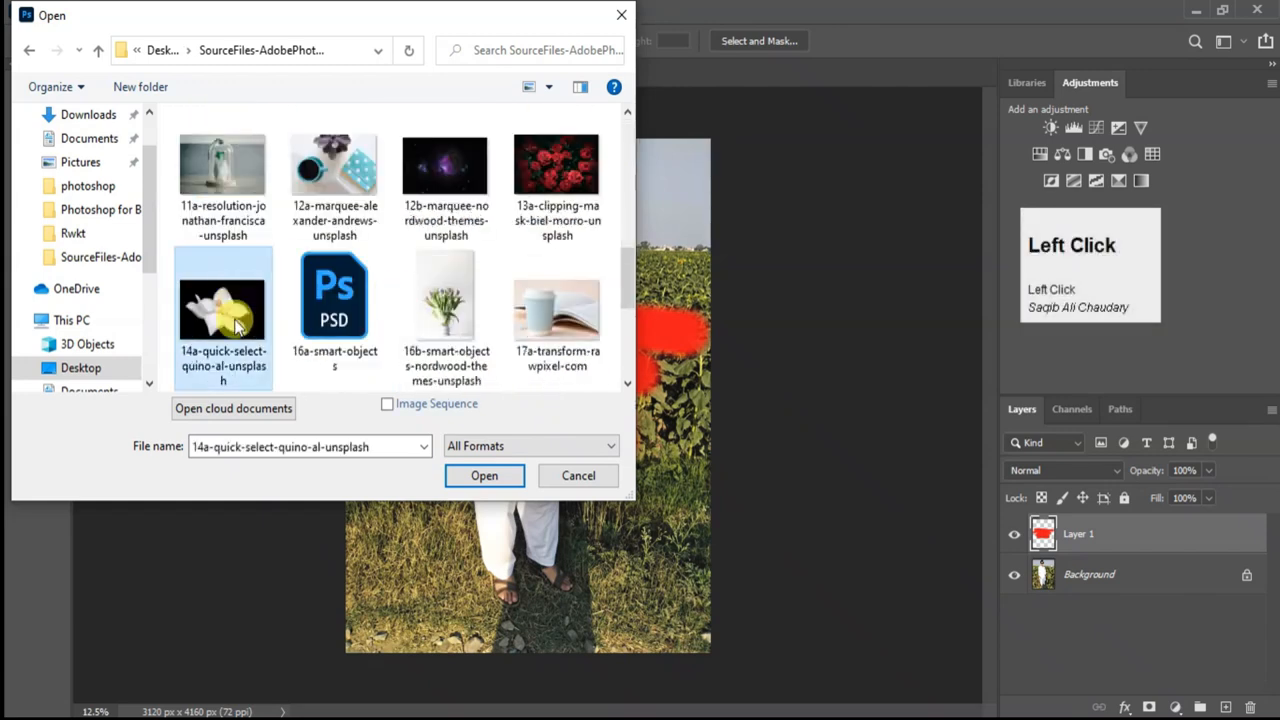
click(486, 477)
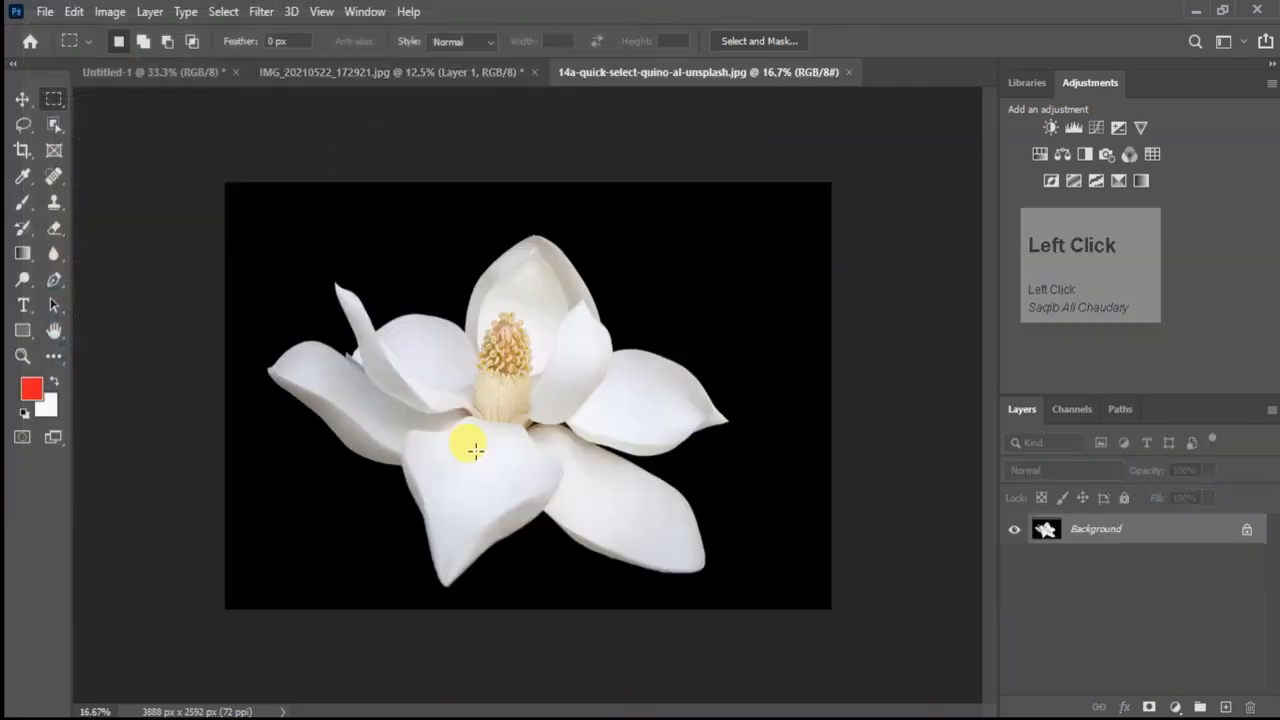
In IMG_20210522_172921.jpg, delete the red-painted Layer 1 and convert the Background layer to a normal layer.
click(469, 78)
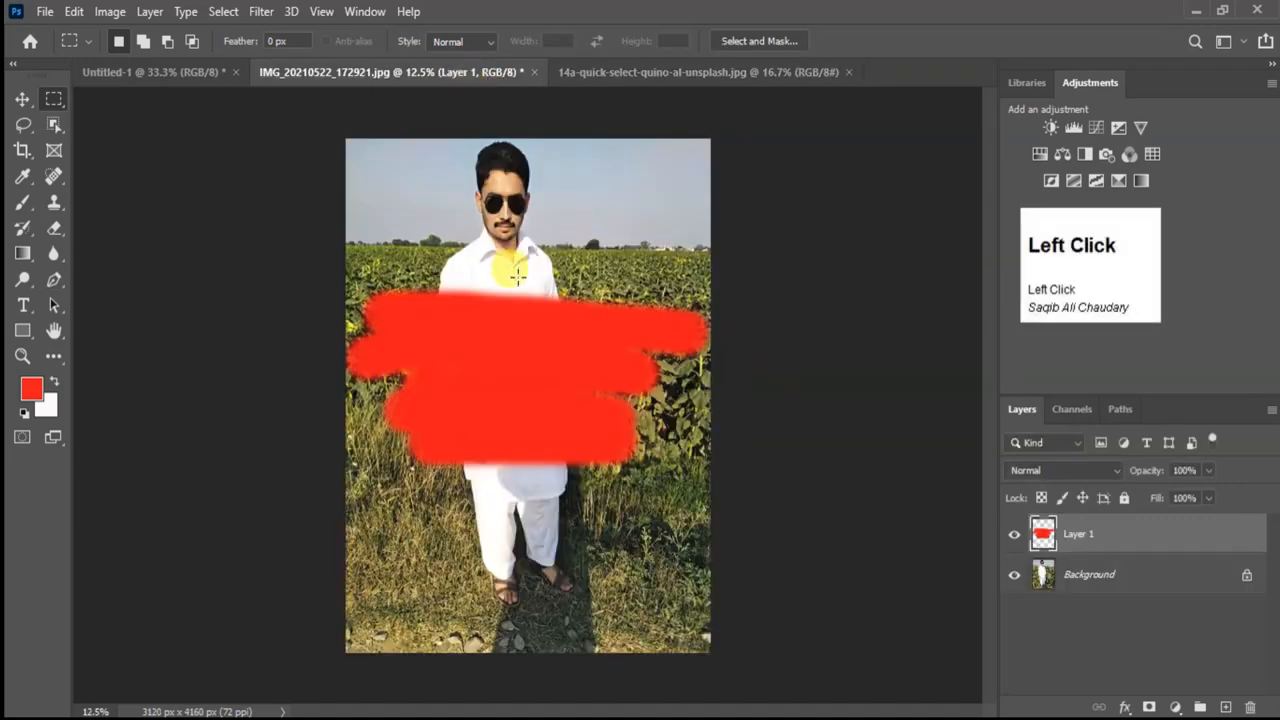
click(550, 373)
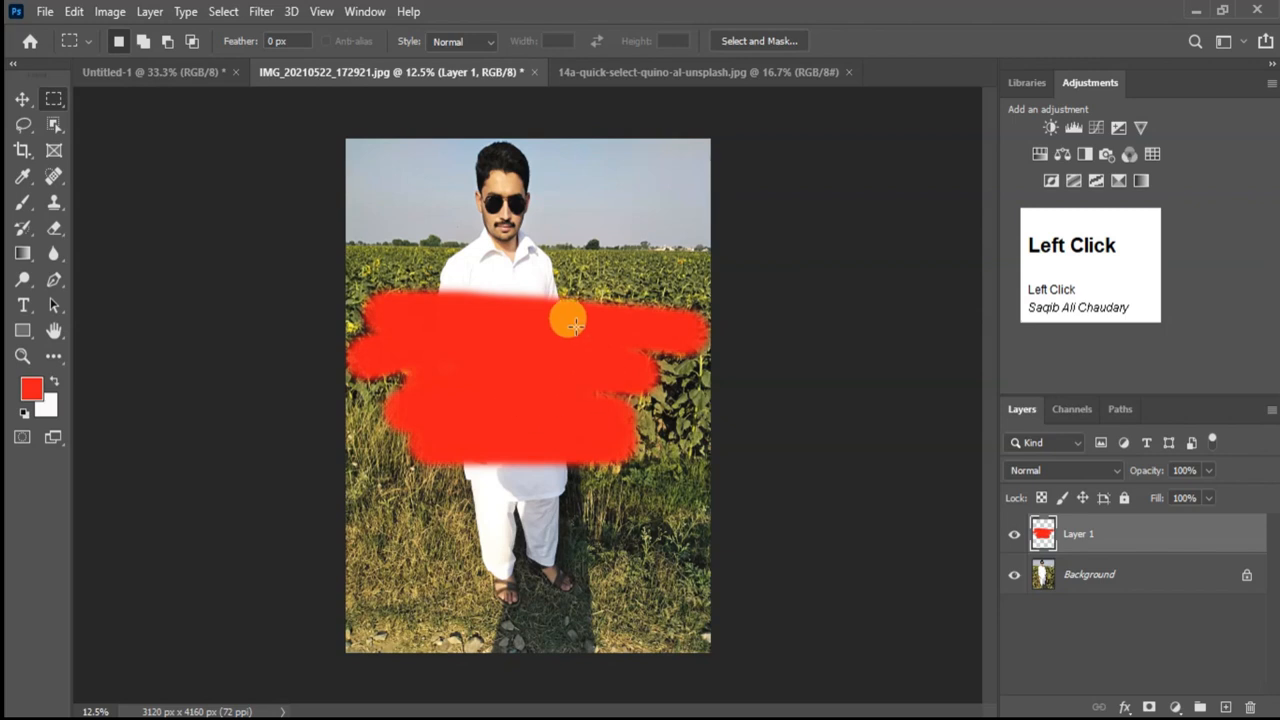
mouse_move(1113, 537)
mouse_down()
mouse_move(1240, 680)
mouse_move(1174, 586)
mouse_move(1157, 518)
mouse_move(1249, 669)
mouse_move(1254, 707)
mouse_up()
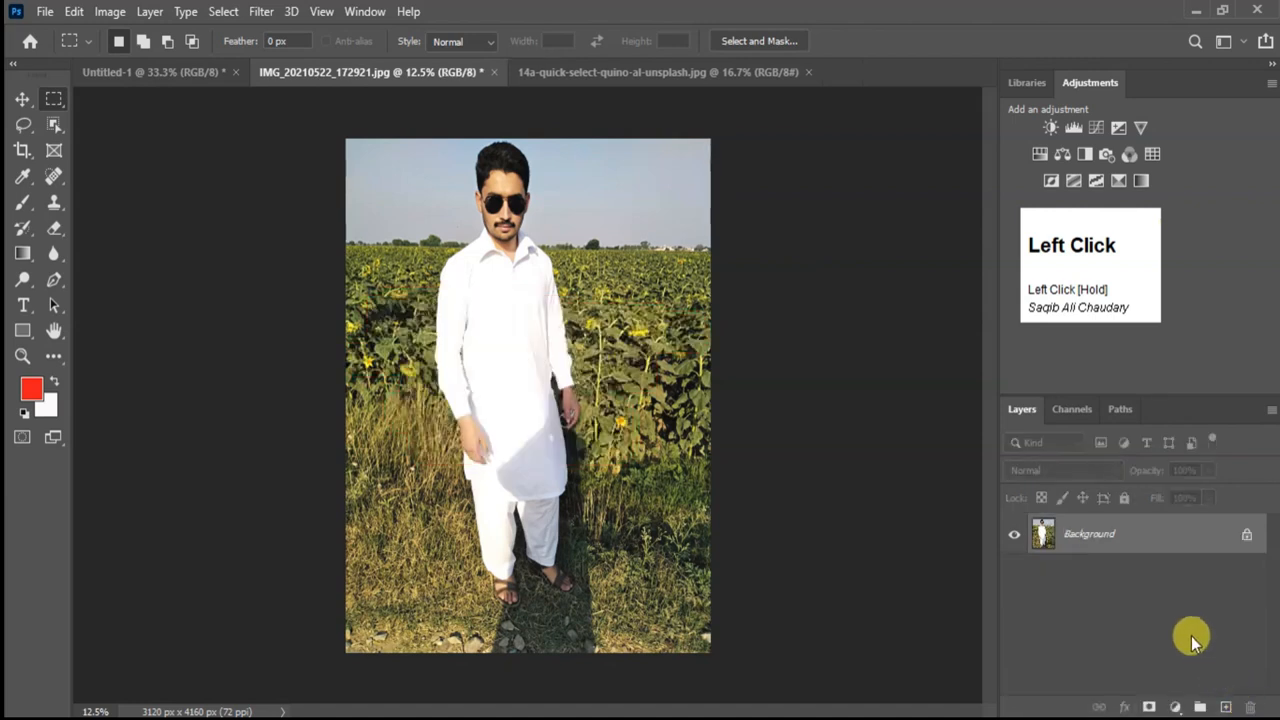
double_click(1137, 537)
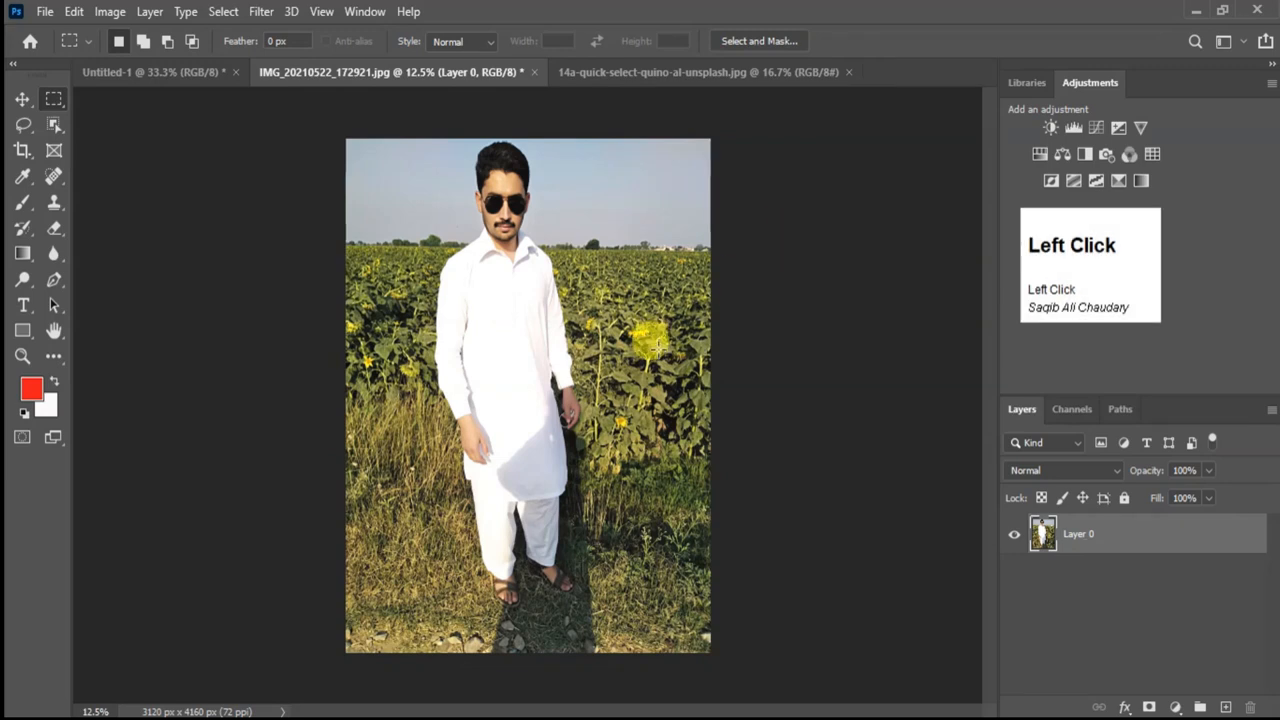
Move a copy of the photo layer into the flower document and shift it down so the man's head shows.
click(22, 100)
drag(491, 437, 624, 90)
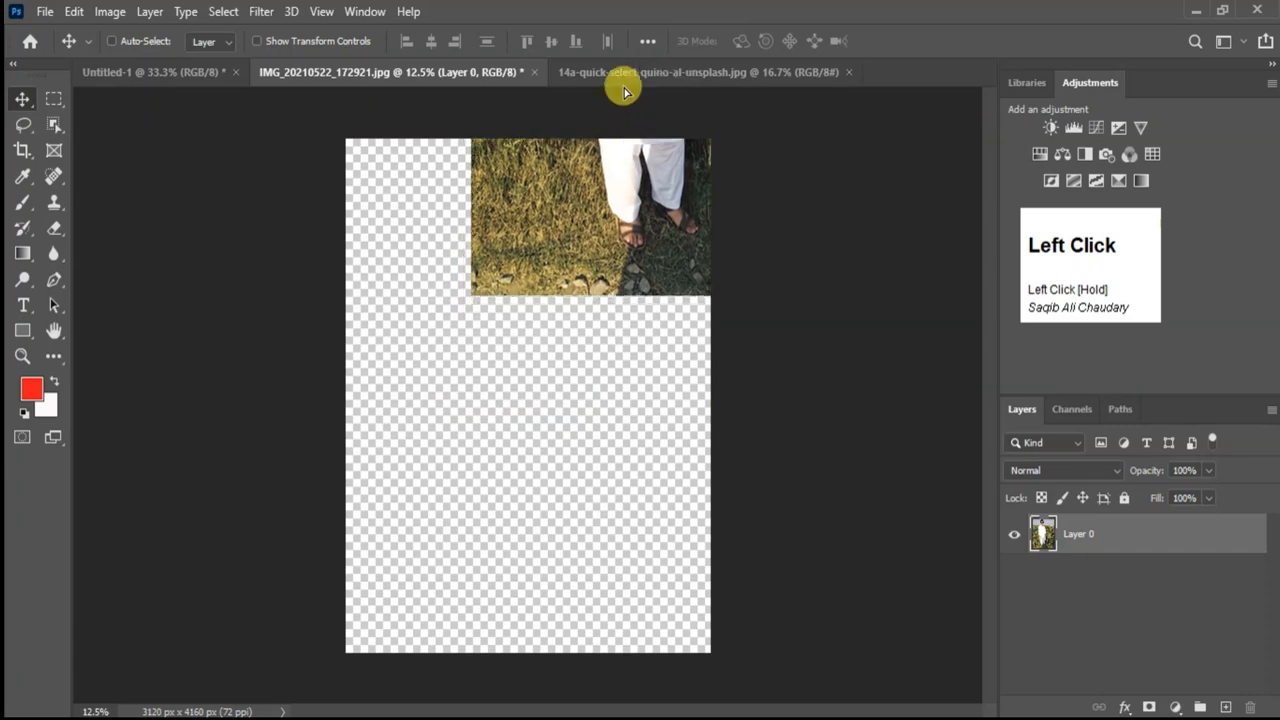
click(628, 72)
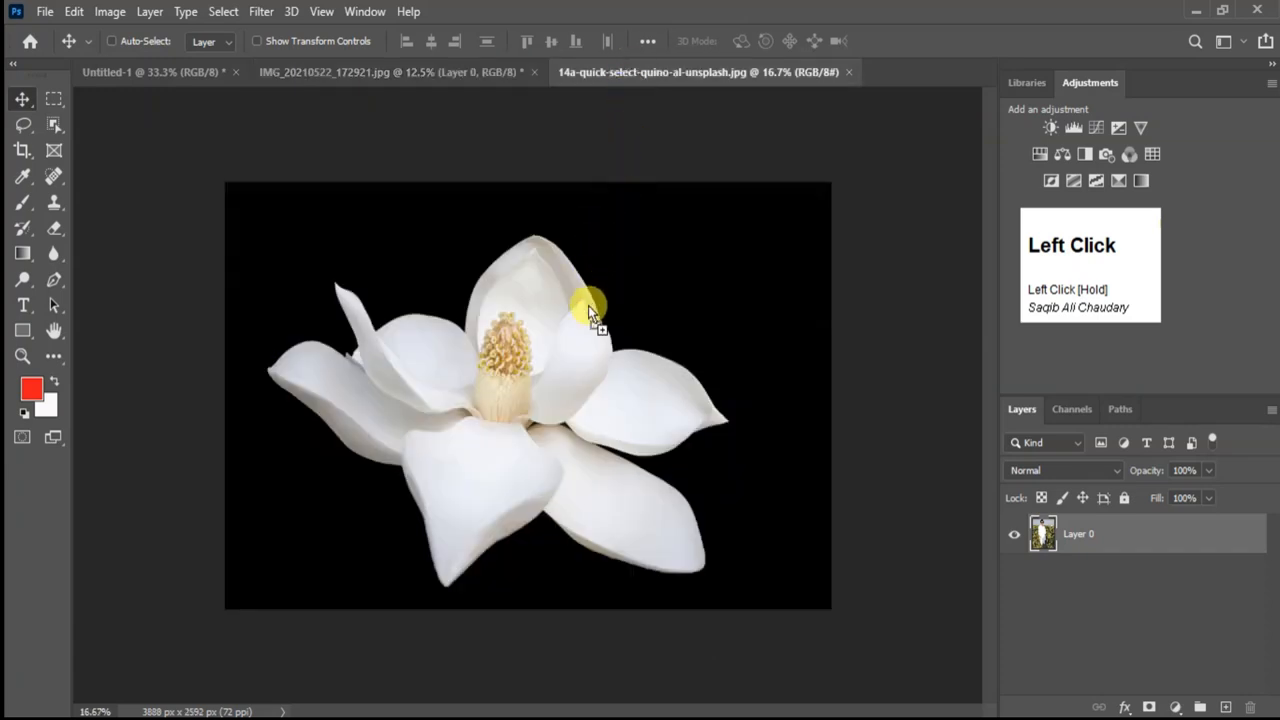
drag(645, 458, 650, 462)
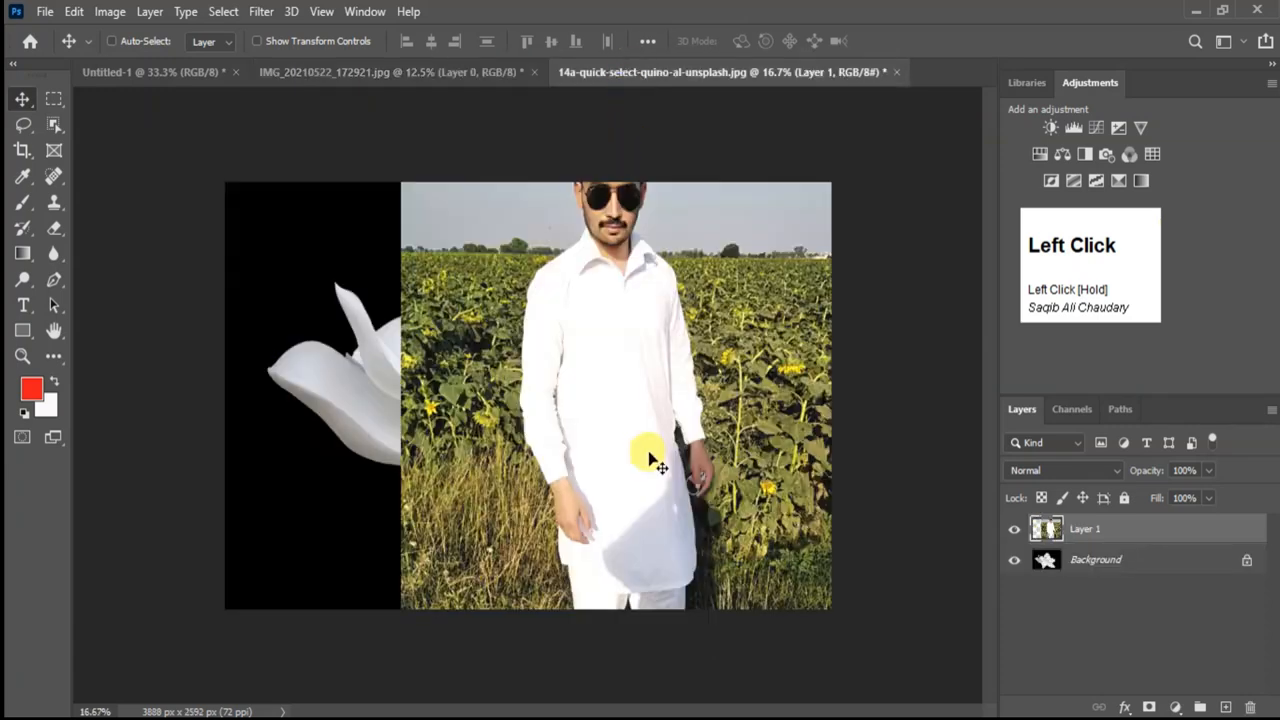
drag(623, 314, 609, 381)
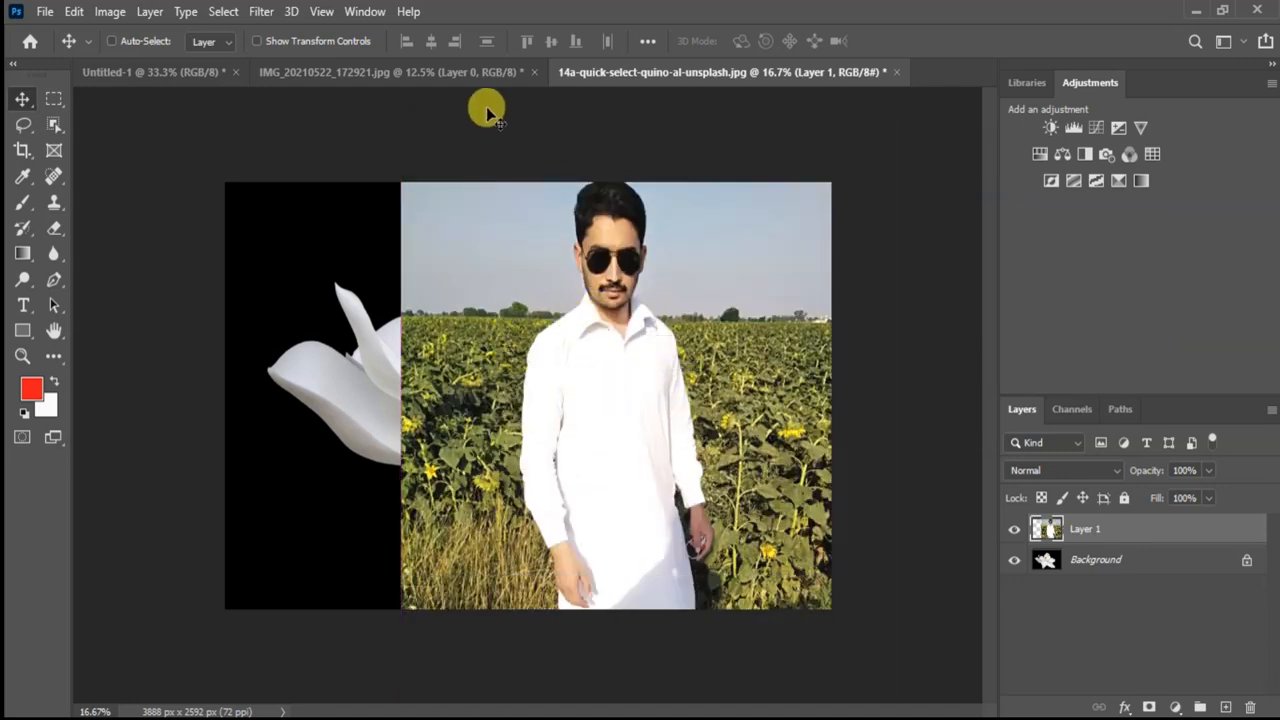
Check the original photo document, then undo the photo's placement in the flower document.
click(451, 79)
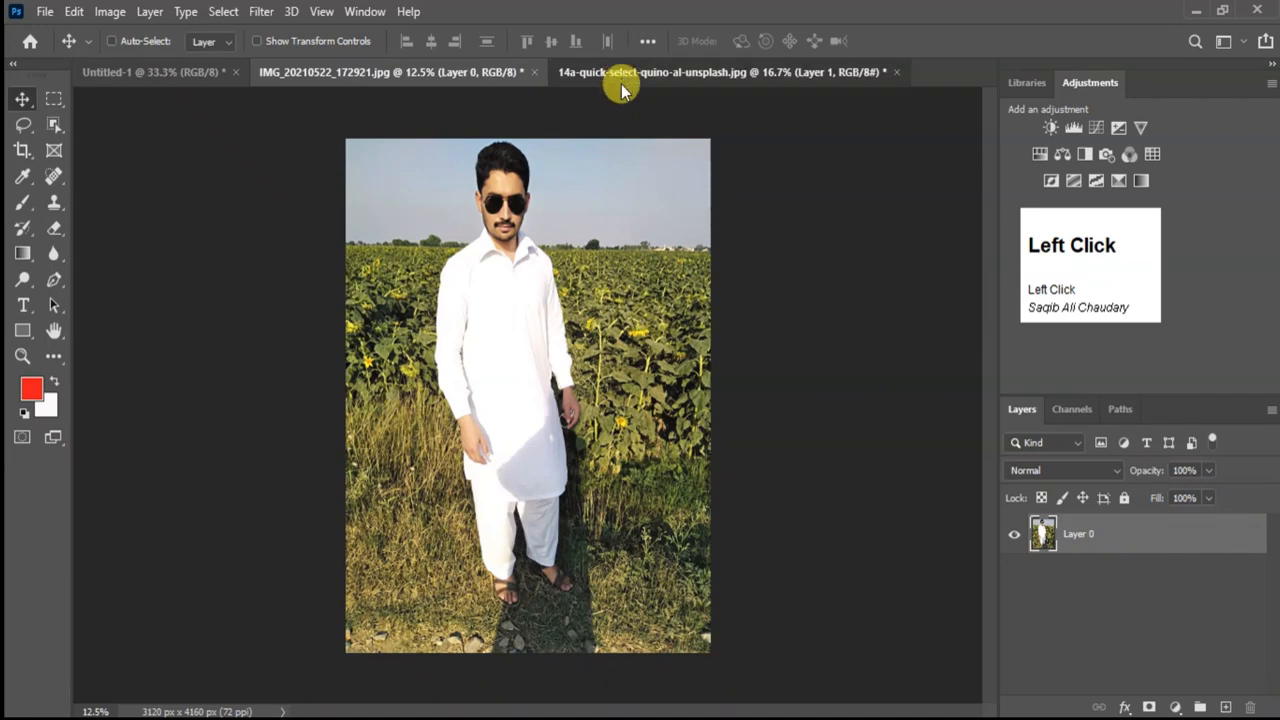
click(614, 76)
key(ctrl+z)
key(ctrl+z)
key(ctrl+z)
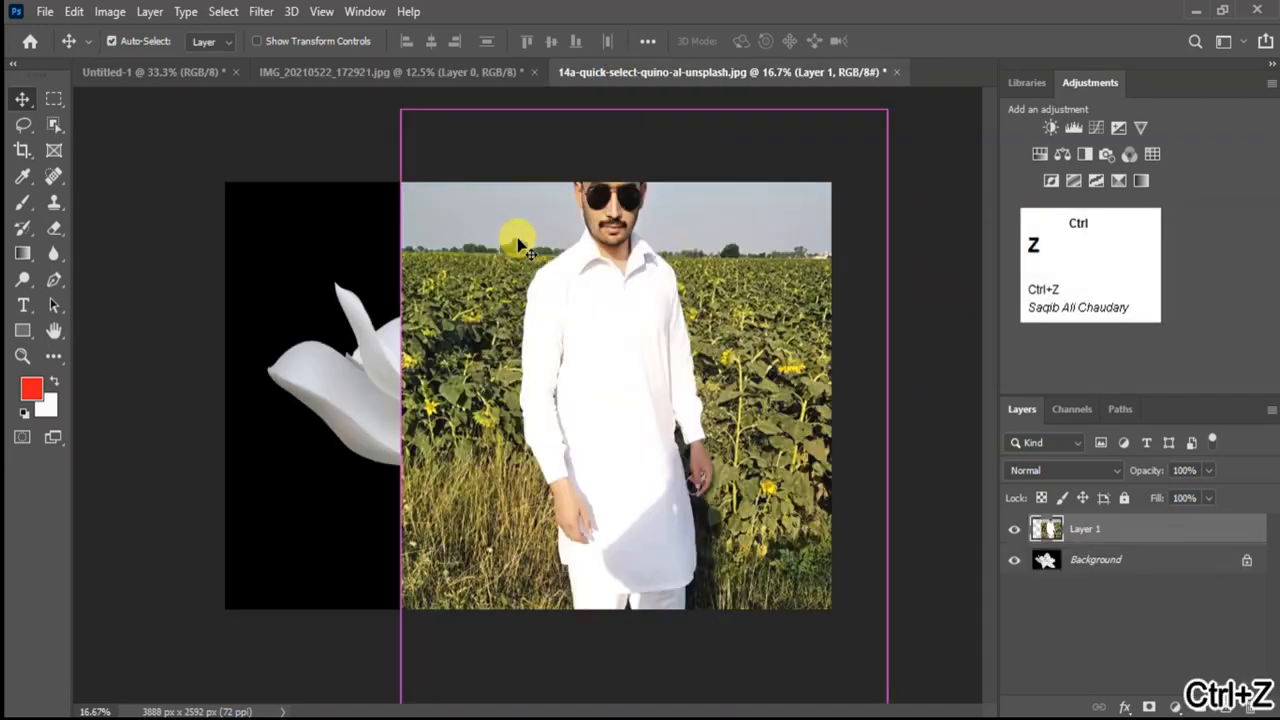
Copy the entire photo from IMG_20210522_172921.jpg, paste it into the flower document and move it over the flower's right half.
click(380, 80)
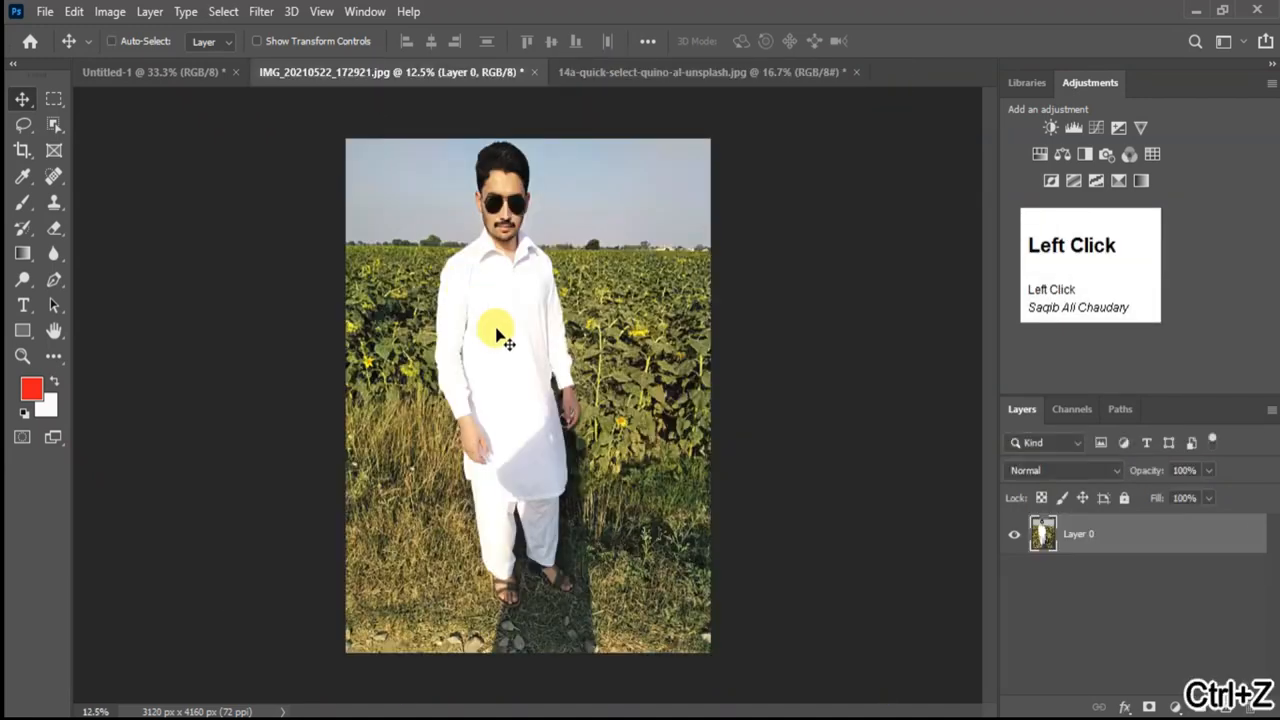
key(ctrl)
key(ctrl+a)
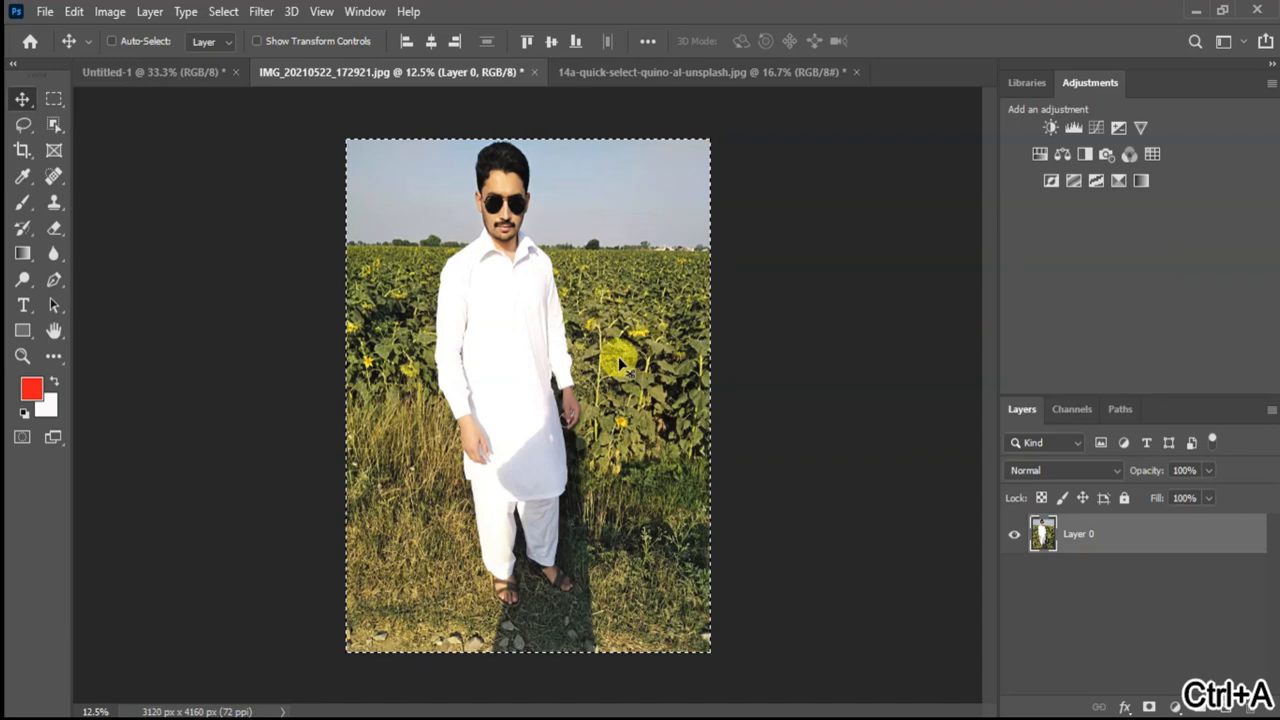
key(ctrl+c)
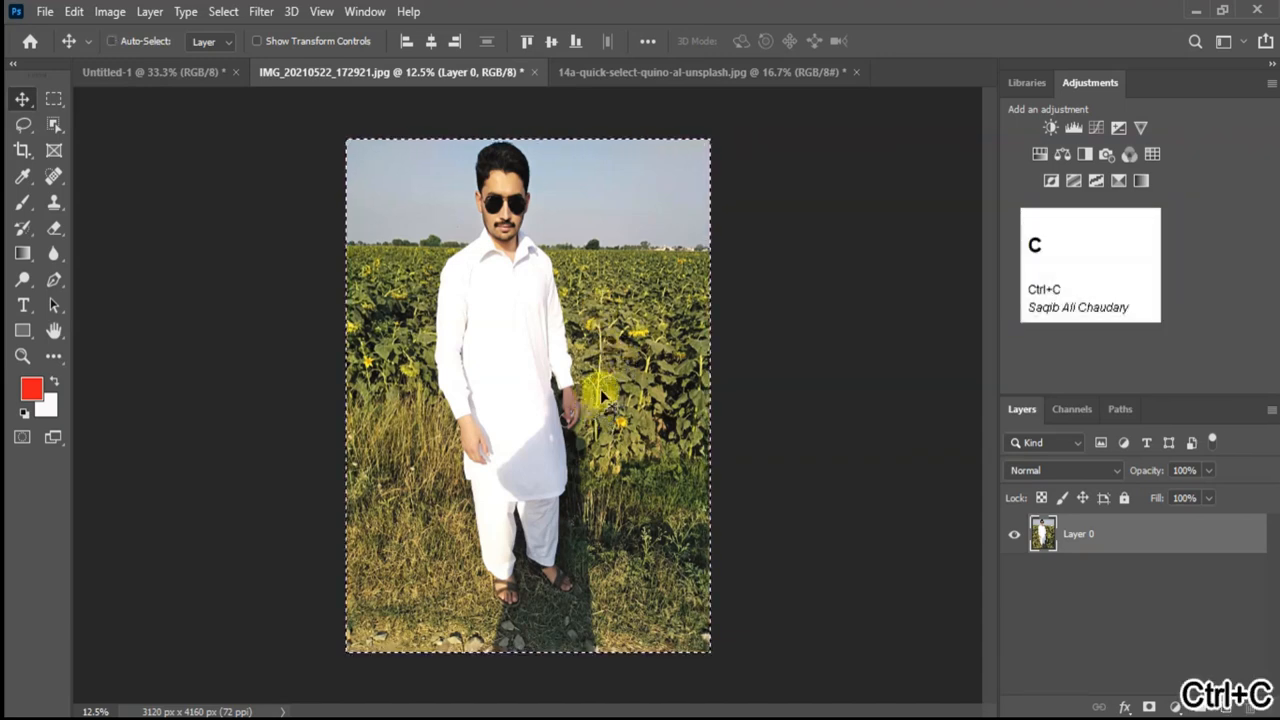
click(630, 74)
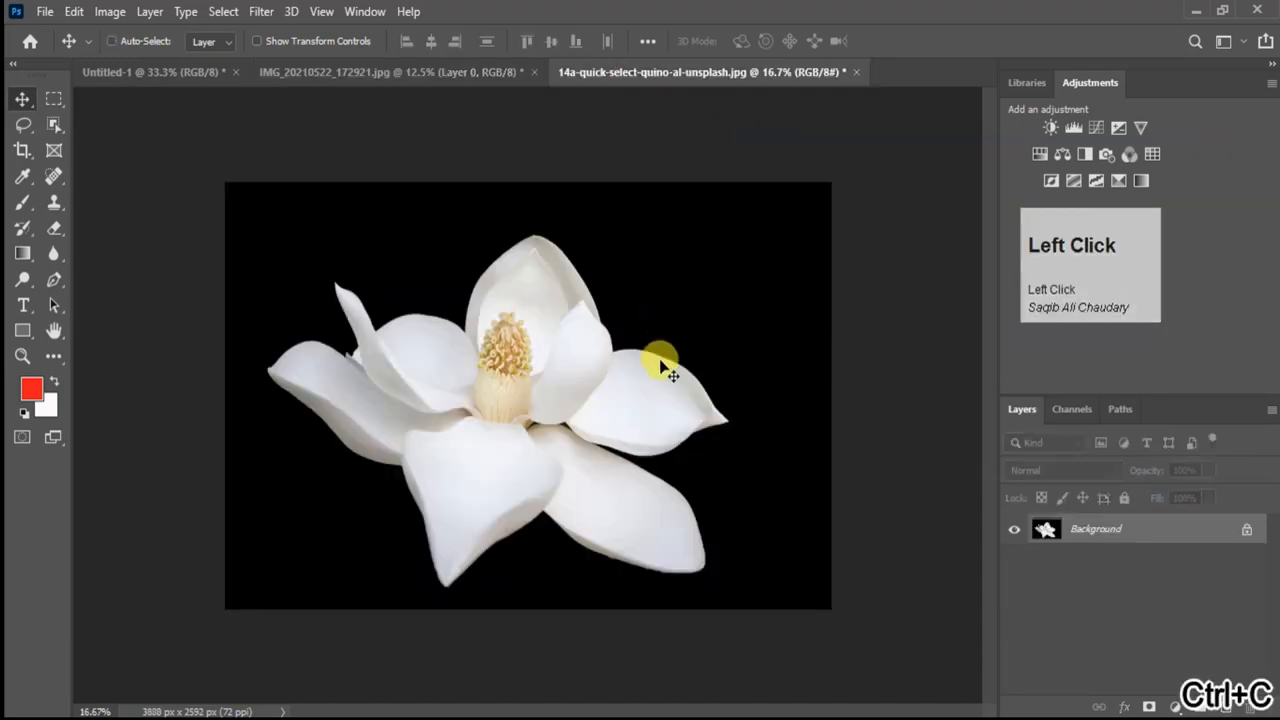
key(ctrl+v)
drag(514, 363, 745, 376)
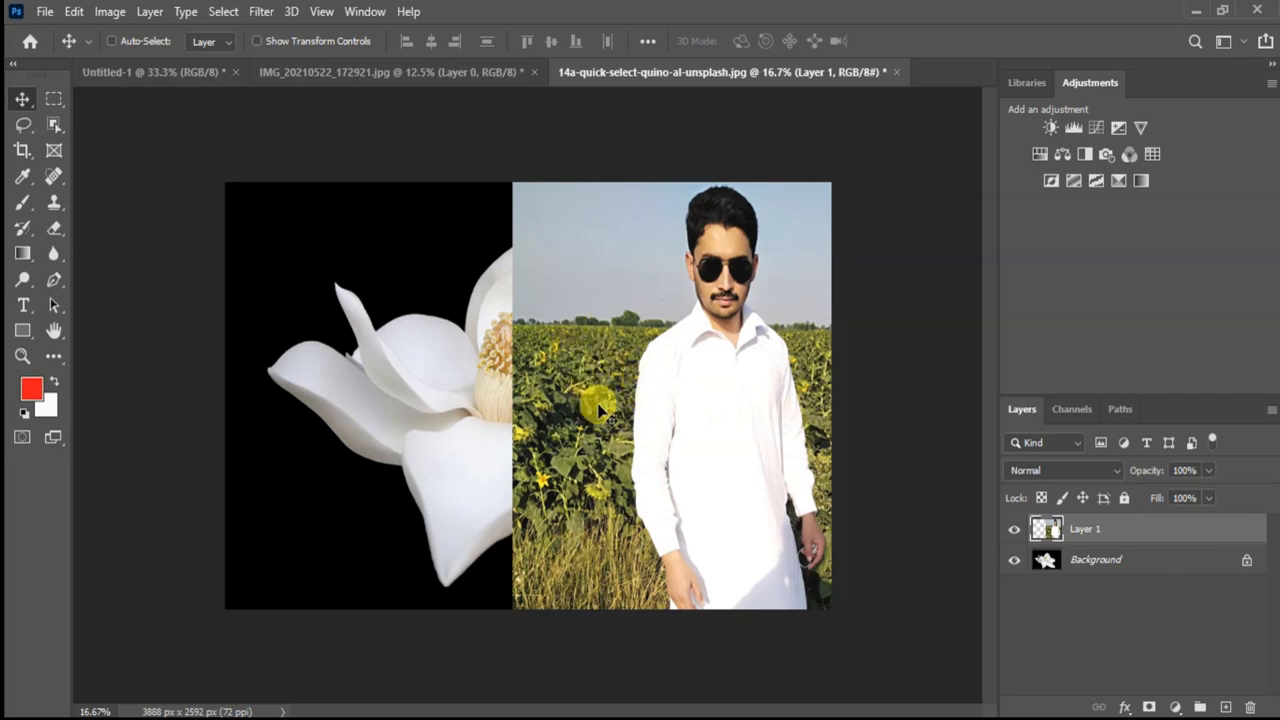
Try locking and unlocking the transparent pixels of Layer 1, selecting the Background layer in between for comparison.
click(1043, 498)
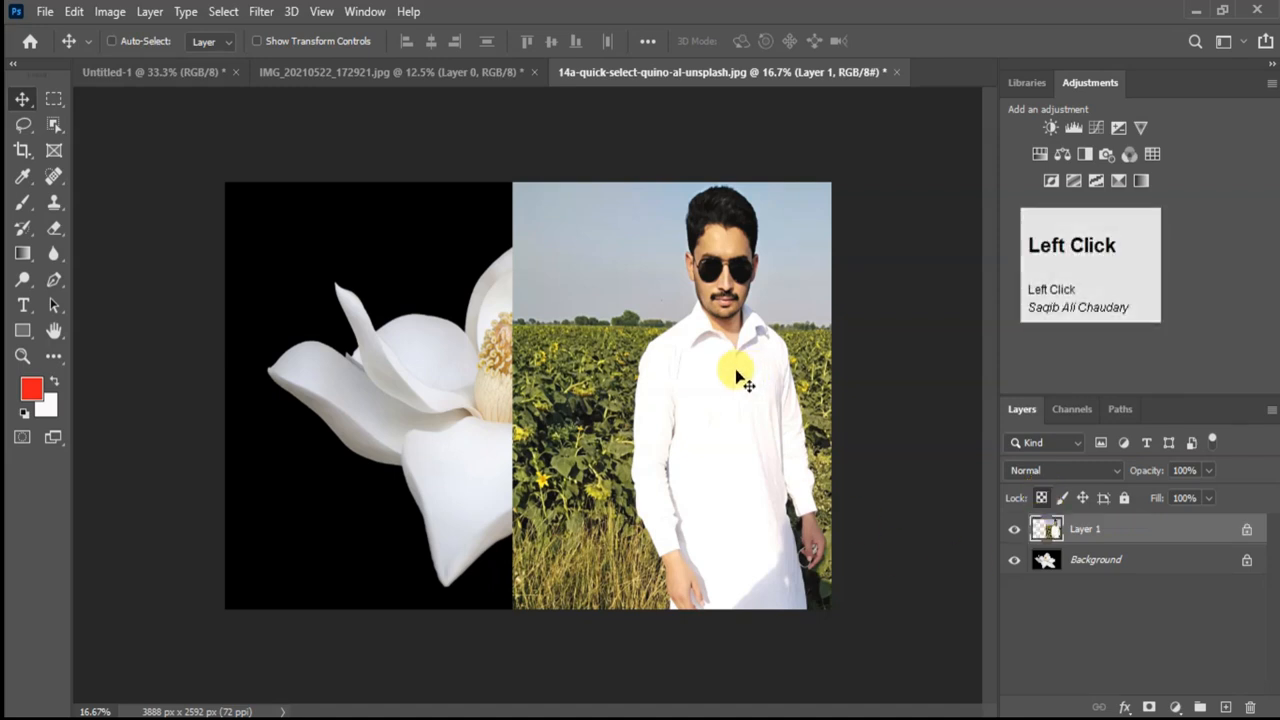
click(737, 377)
click(1043, 498)
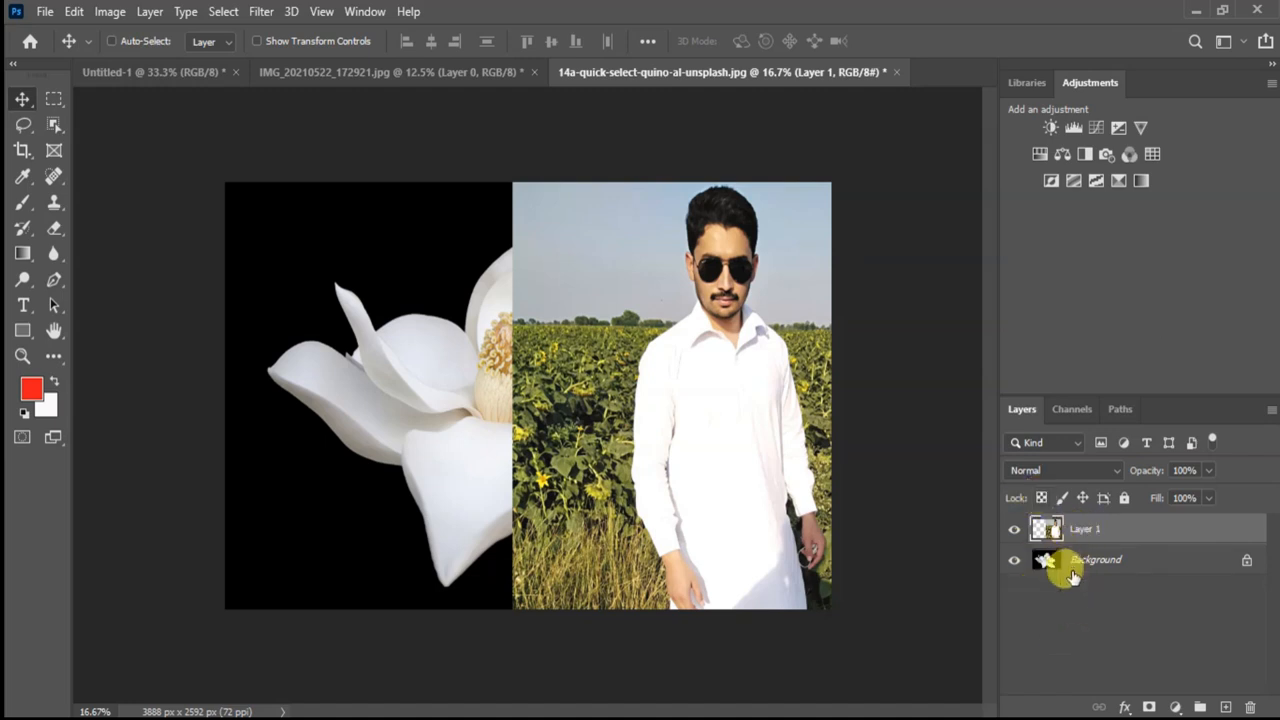
click(1062, 556)
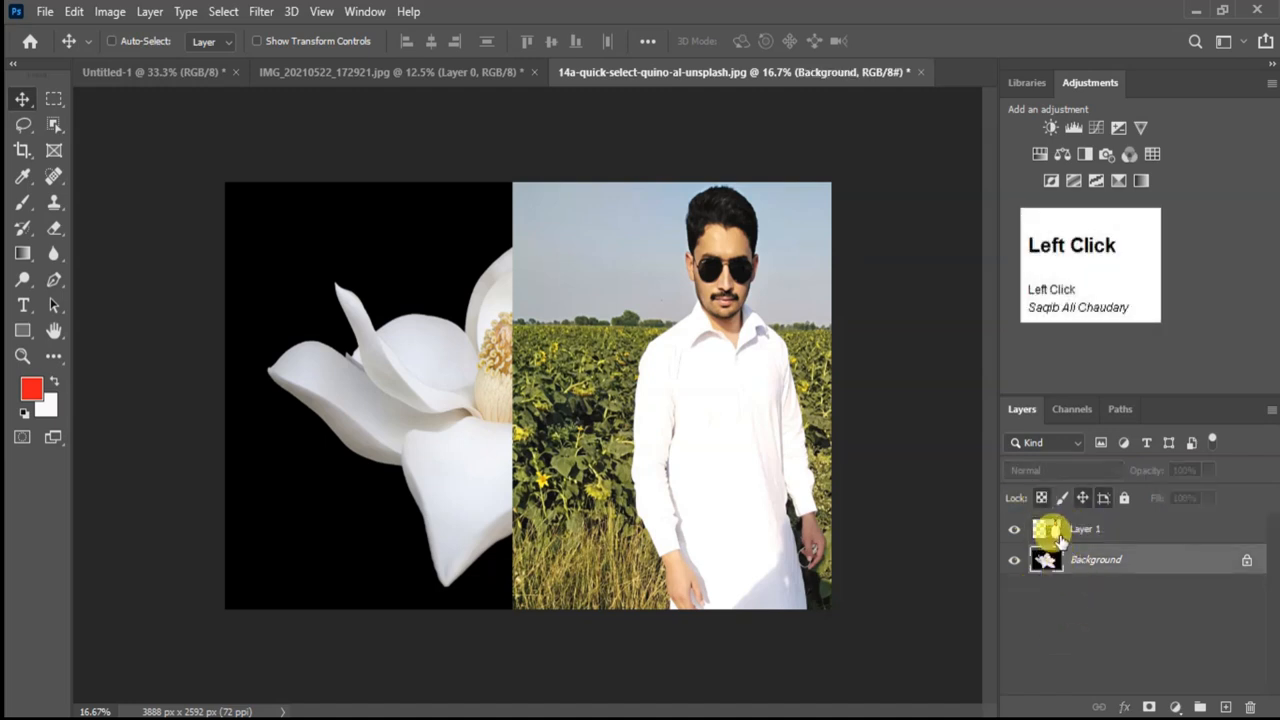
click(1060, 533)
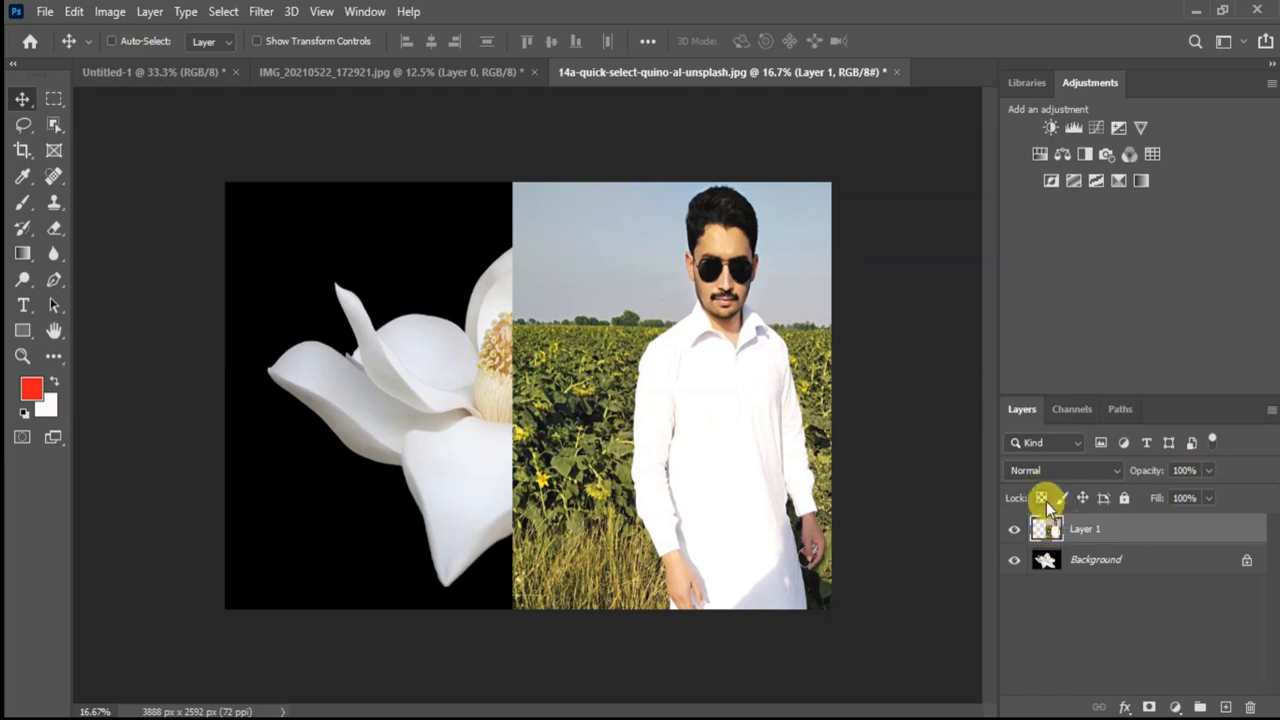
click(1042, 499)
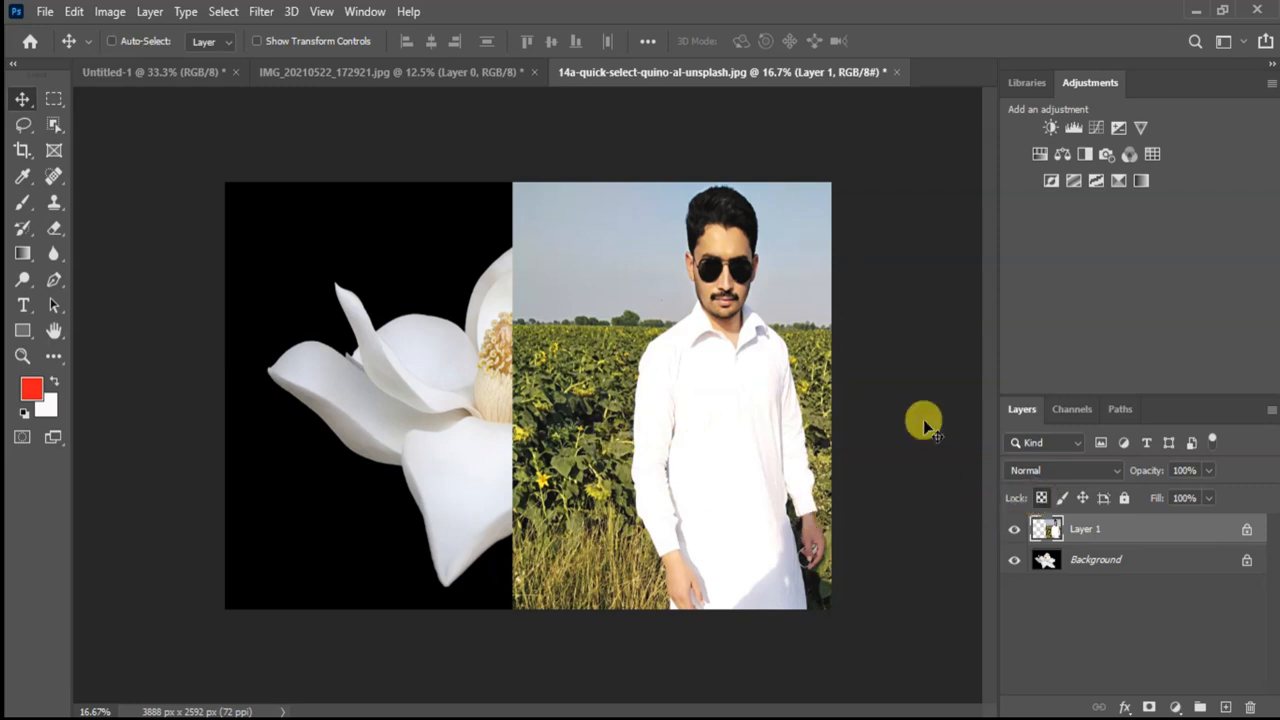
click(1043, 497)
Scale Layer 1 to 67.53% with Free Transform and align its top edge with the canvas over the flower's right side.
drag(699, 370, 716, 490)
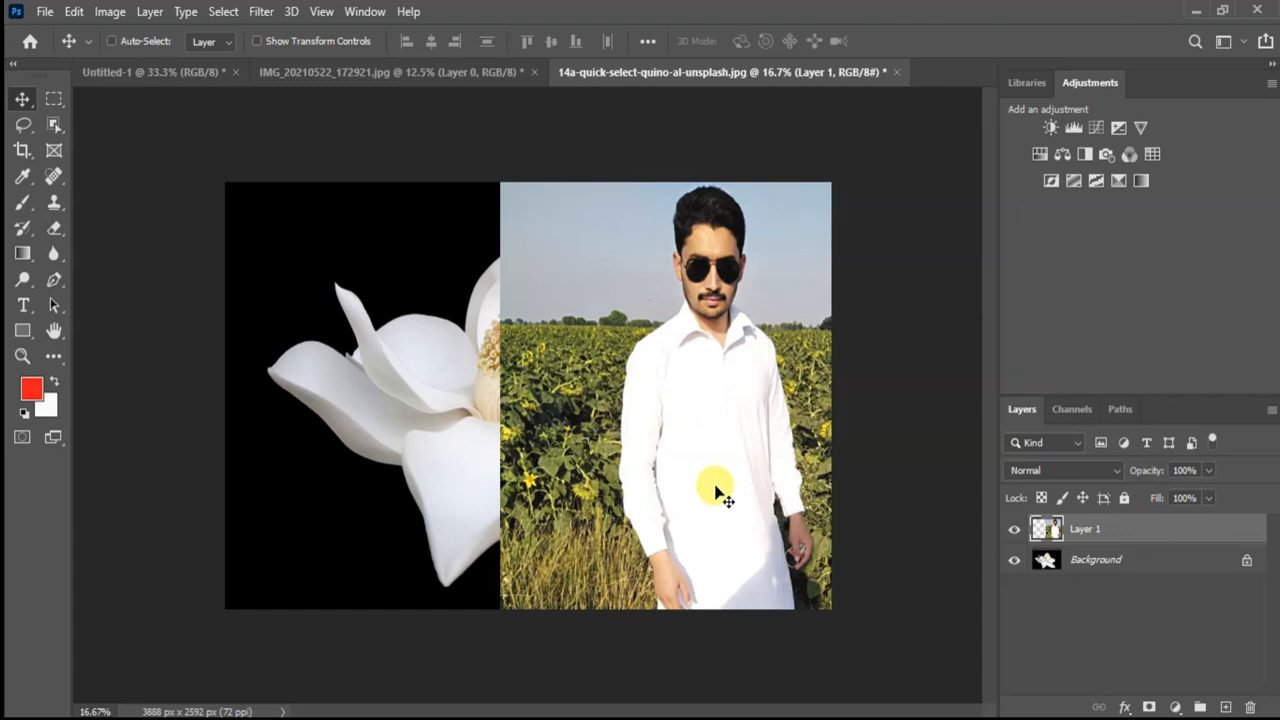
drag(716, 490, 716, 490)
key(ctrl+t)
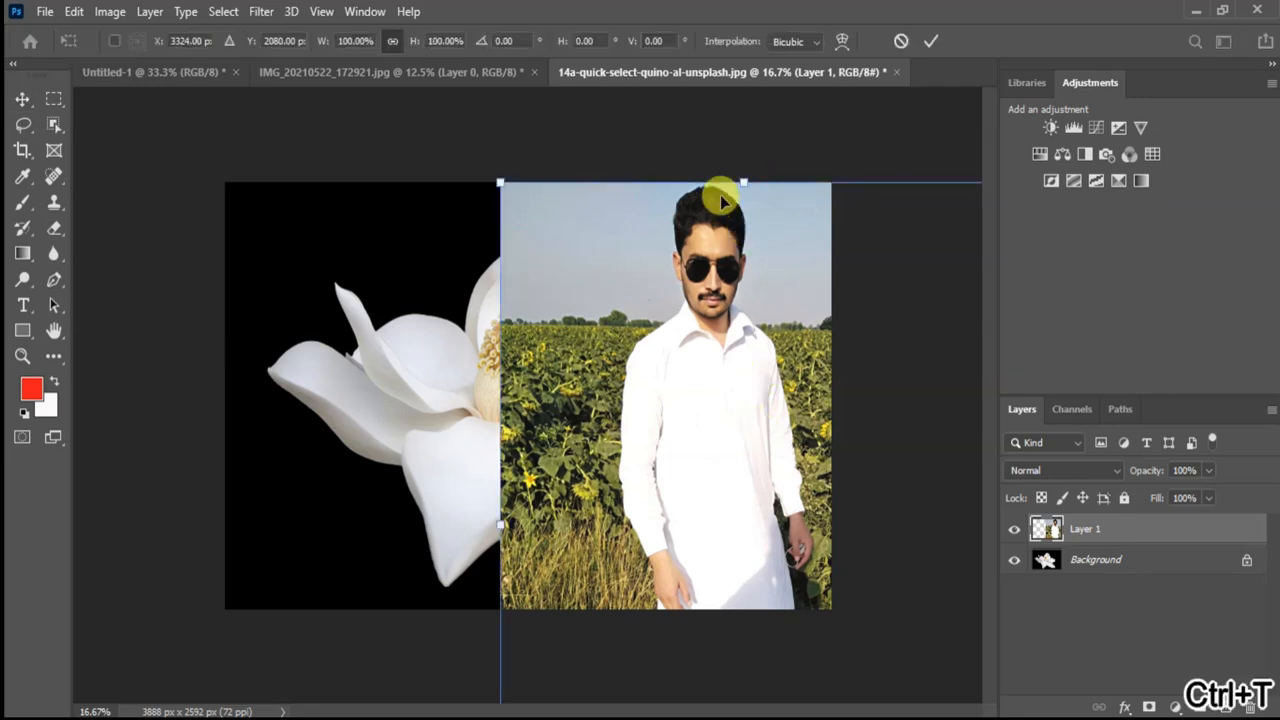
drag(498, 182, 551, 363)
drag(757, 534, 702, 381)
drag(737, 172, 729, 237)
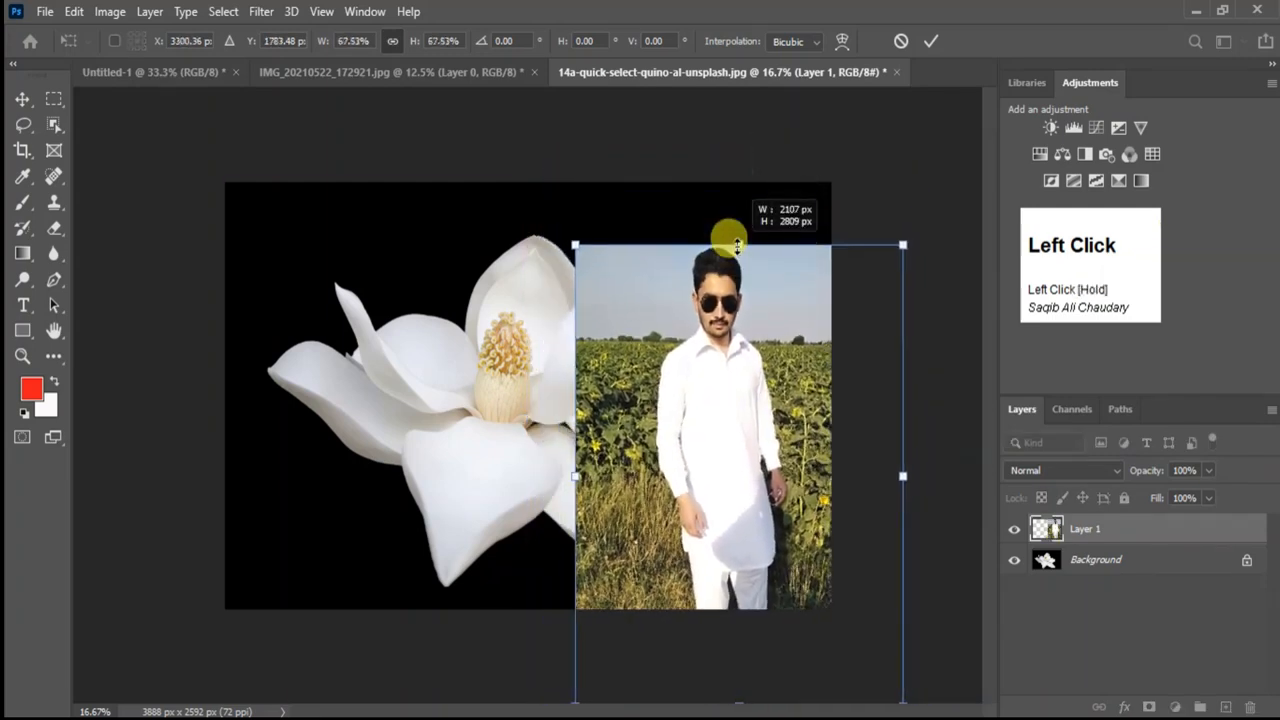
drag(729, 306, 733, 321)
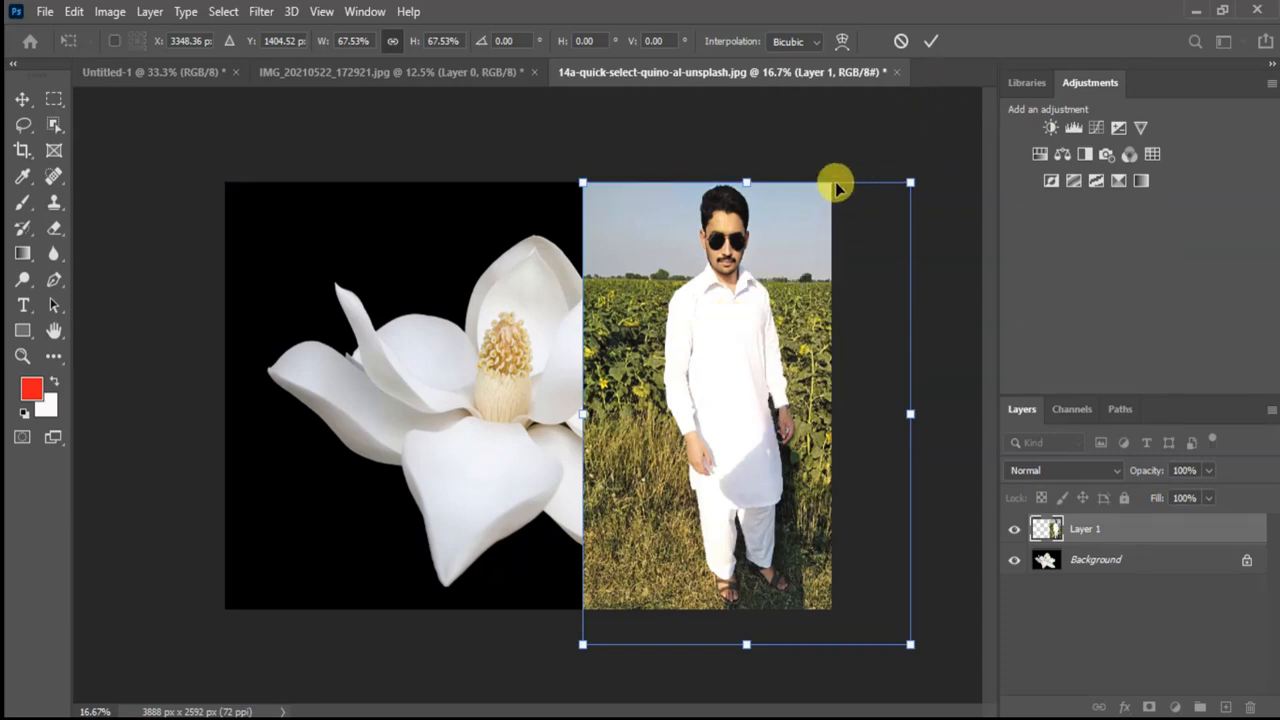
key(Return)
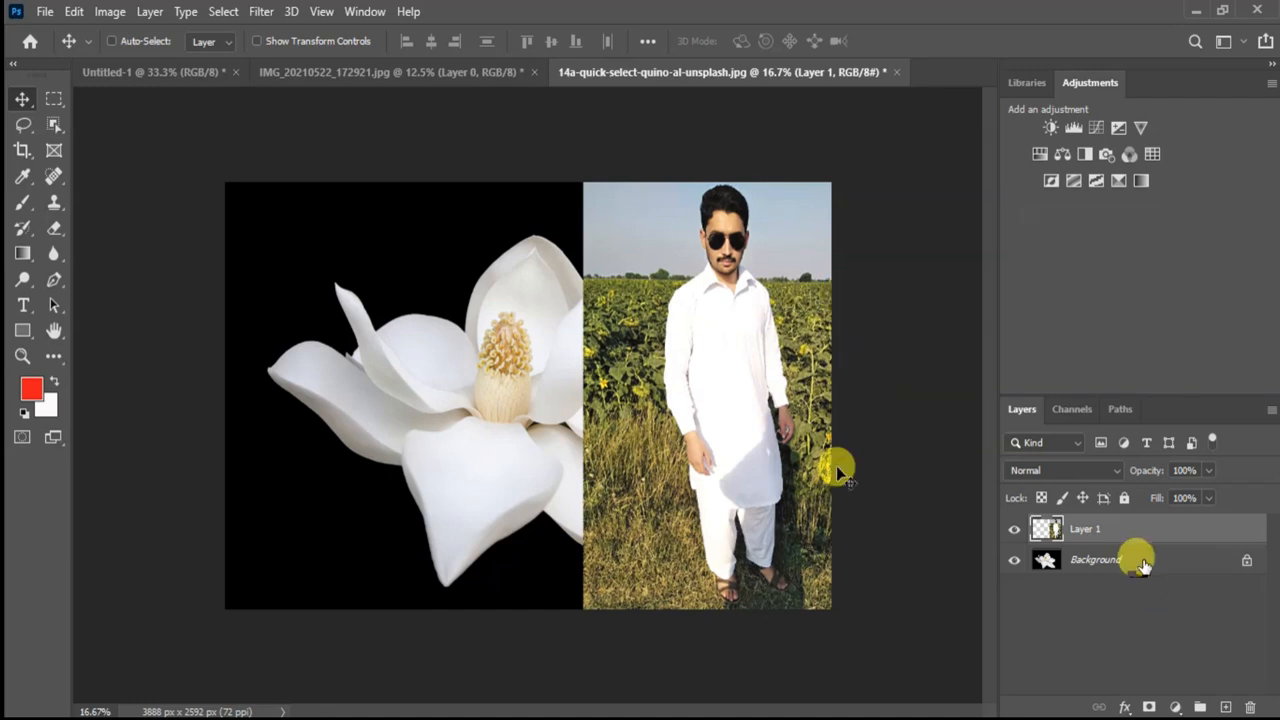
Lock the transparent pixels of Layer 1 and move the photo to the middle of the canvas.
click(1043, 501)
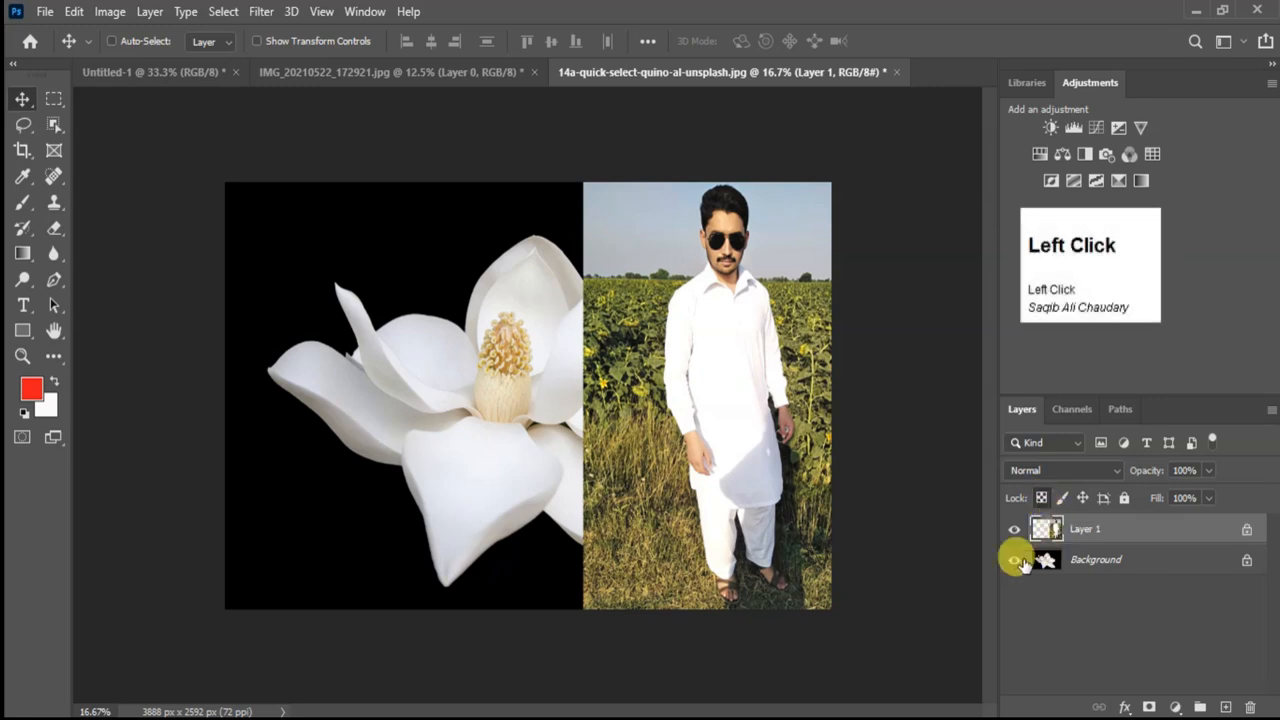
drag(740, 404, 523, 369)
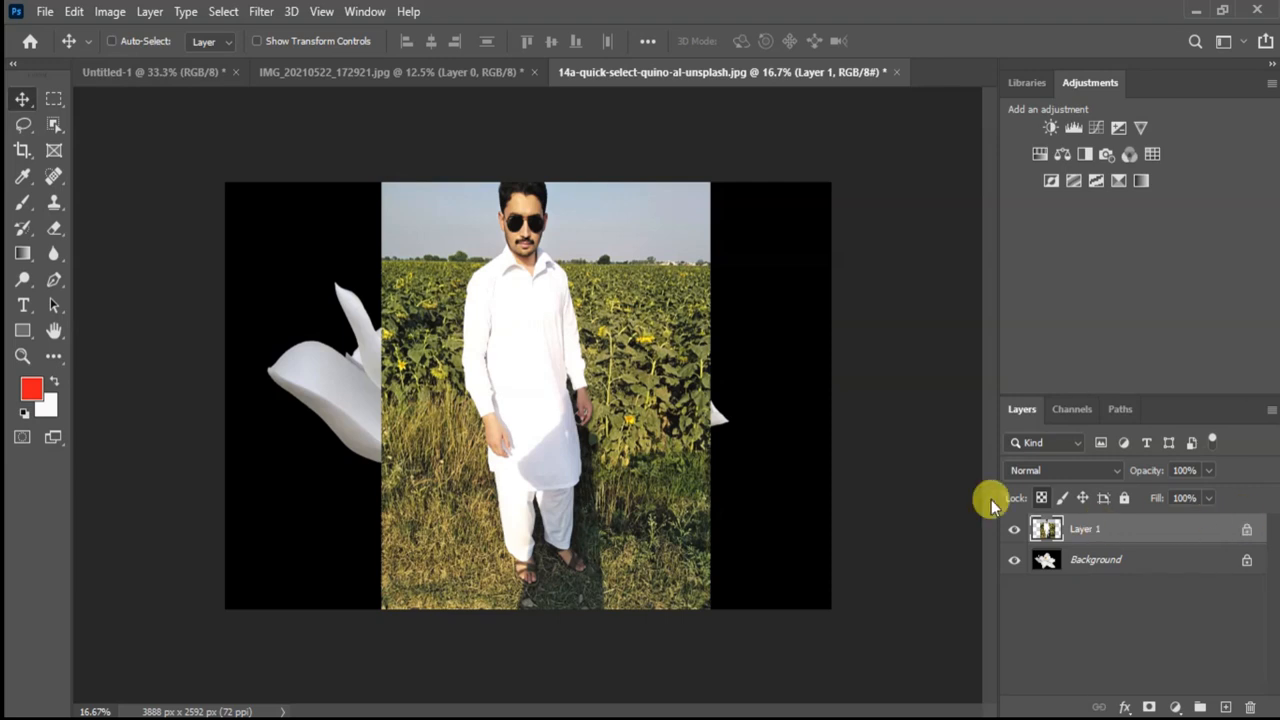
click(1124, 497)
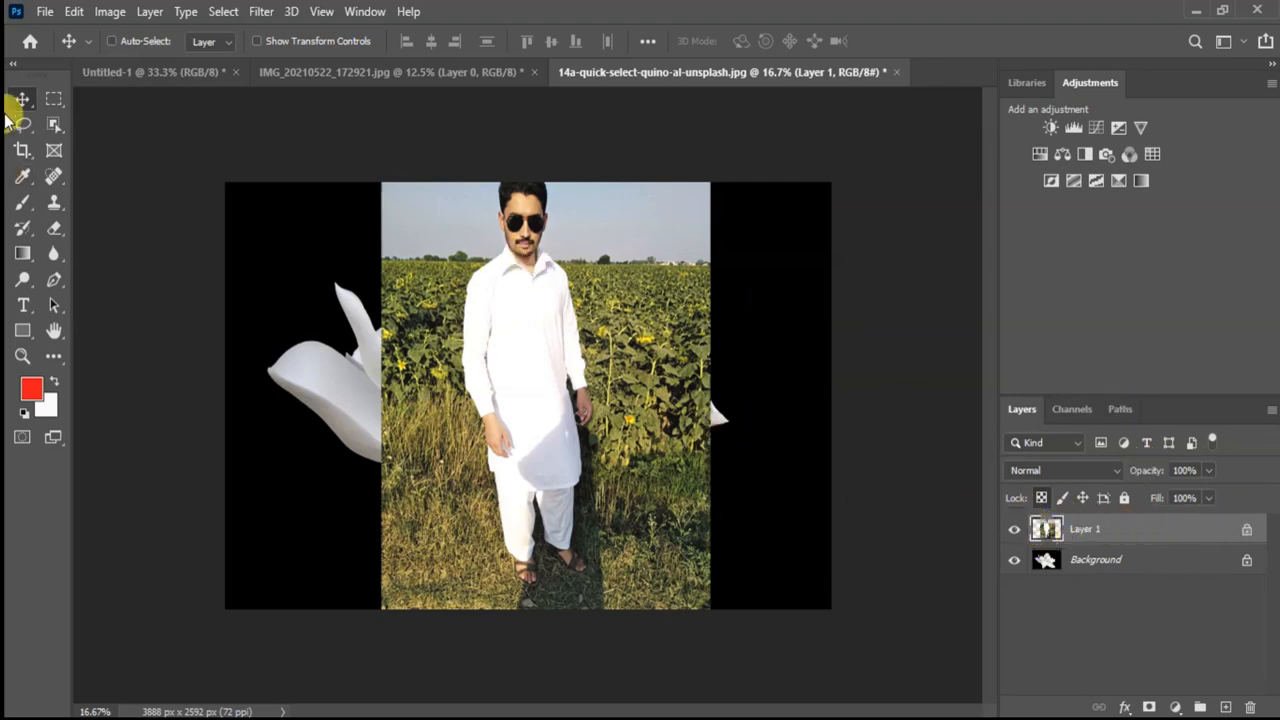
Choose the Brush tool and enlarge the brush size to 464 px.
click(24, 204)
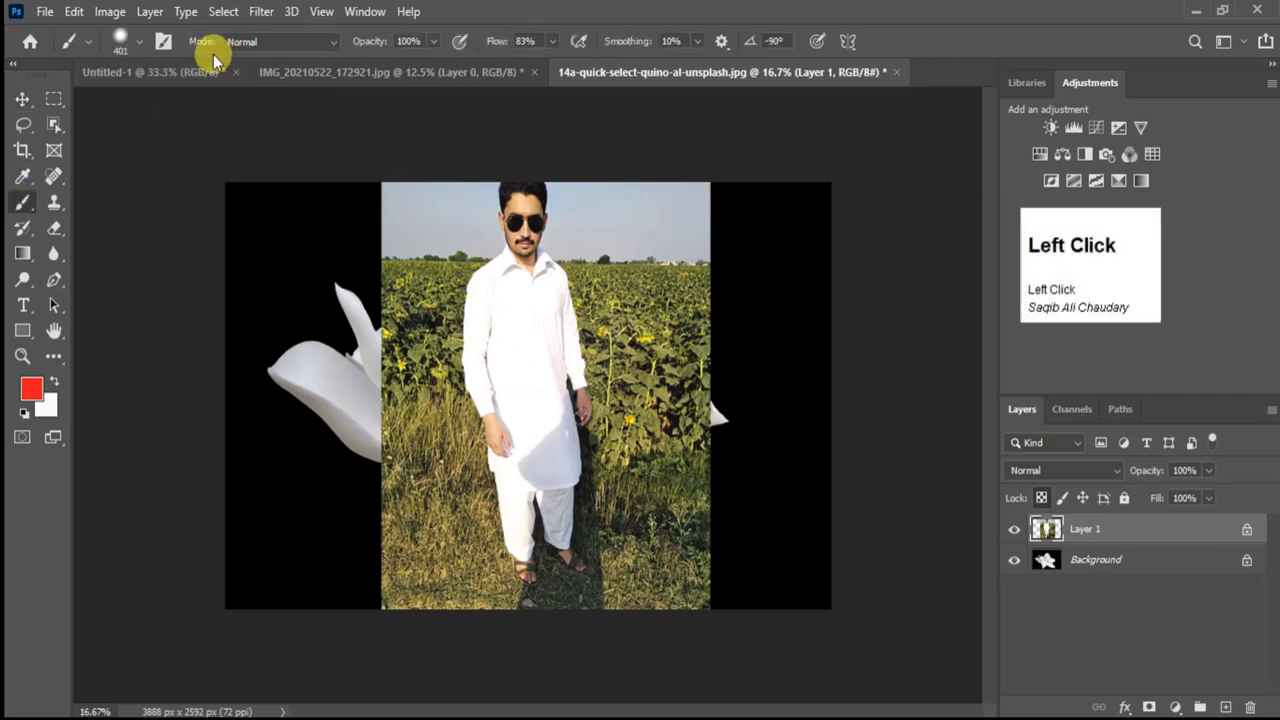
click(123, 42)
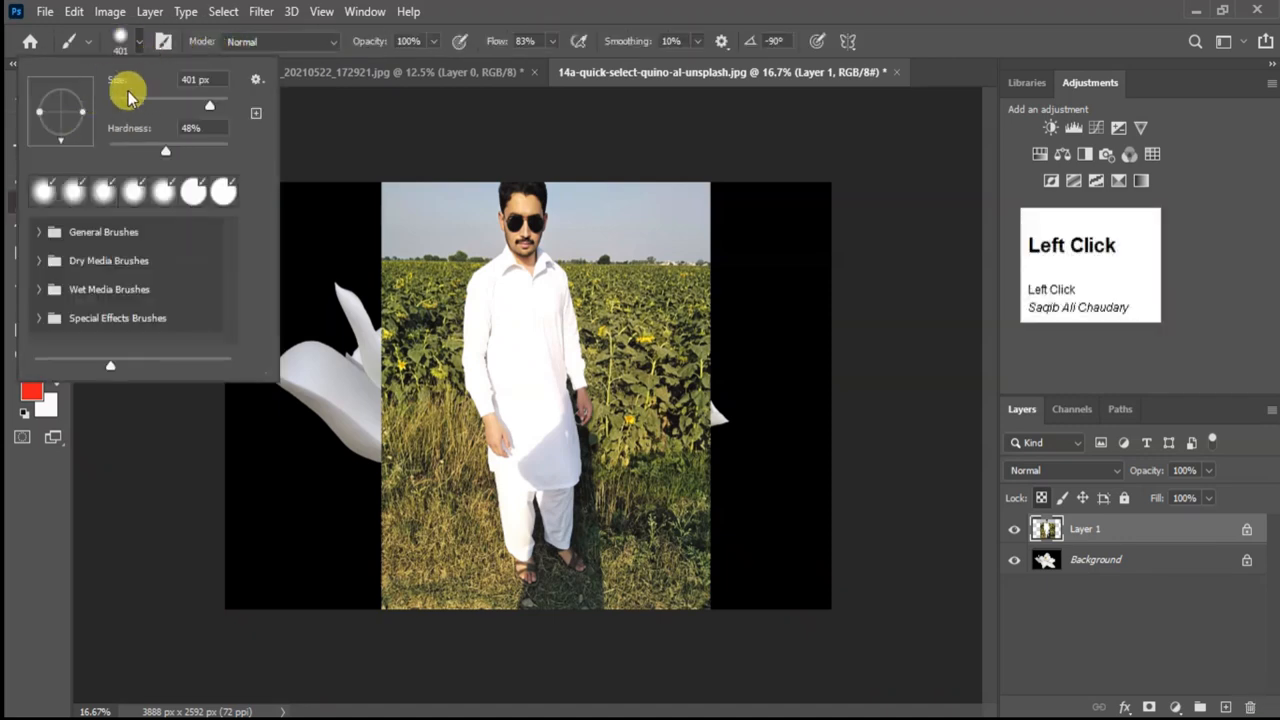
drag(203, 107, 210, 112)
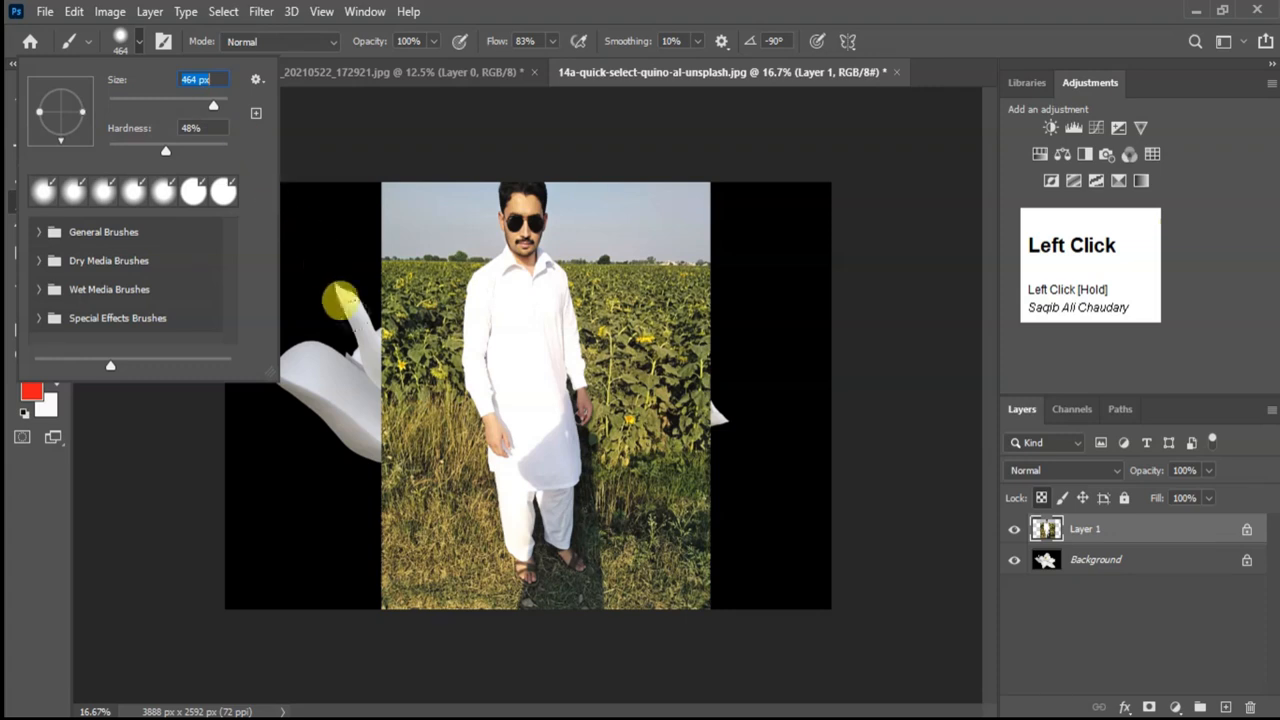
click(262, 415)
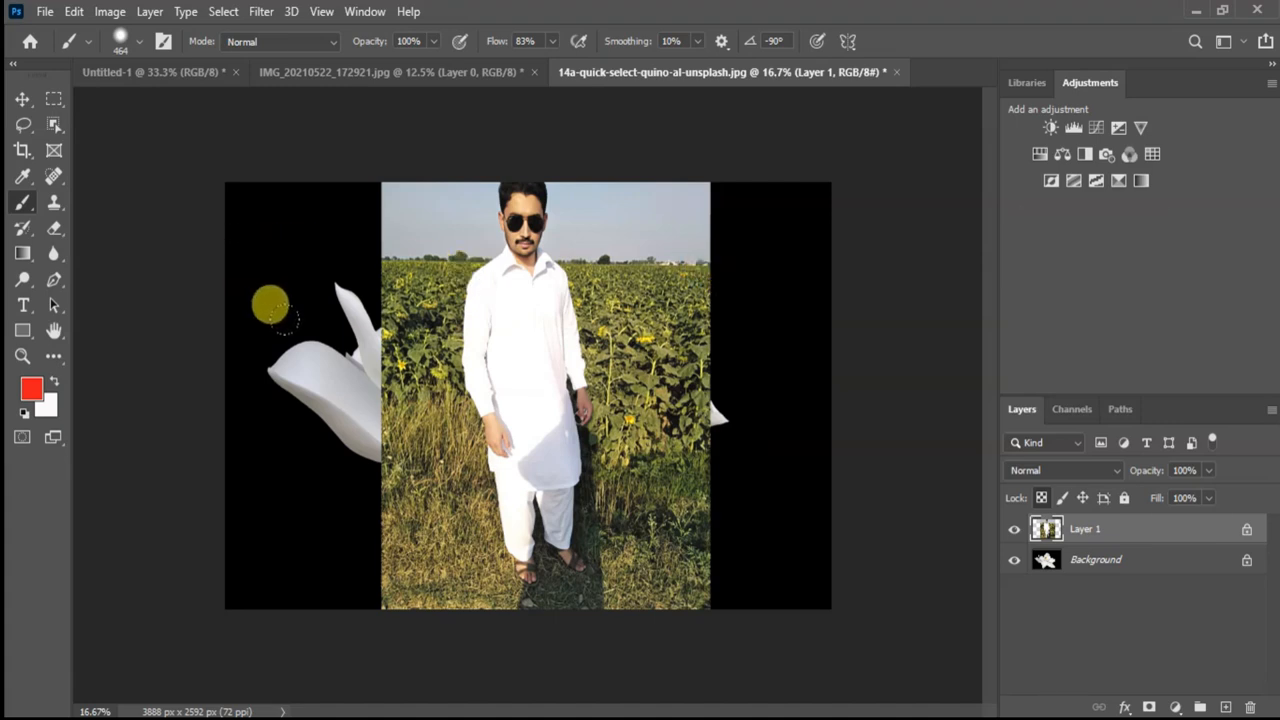
Paint broad red strokes across Layer 1 from outside the photo's edges, covering its middle and lower part with transparent pixels locked.
mouse_move(309, 340)
mouse_down()
mouse_move(385, 330)
mouse_move(616, 350)
mouse_move(666, 386)
mouse_up()
mouse_move(297, 423)
mouse_down()
mouse_move(594, 397)
mouse_move(320, 442)
mouse_move(560, 449)
mouse_move(450, 450)
mouse_up()
mouse_move(255, 455)
mouse_down()
mouse_move(675, 476)
mouse_move(543, 380)
mouse_up()
drag(393, 357, 690, 378)
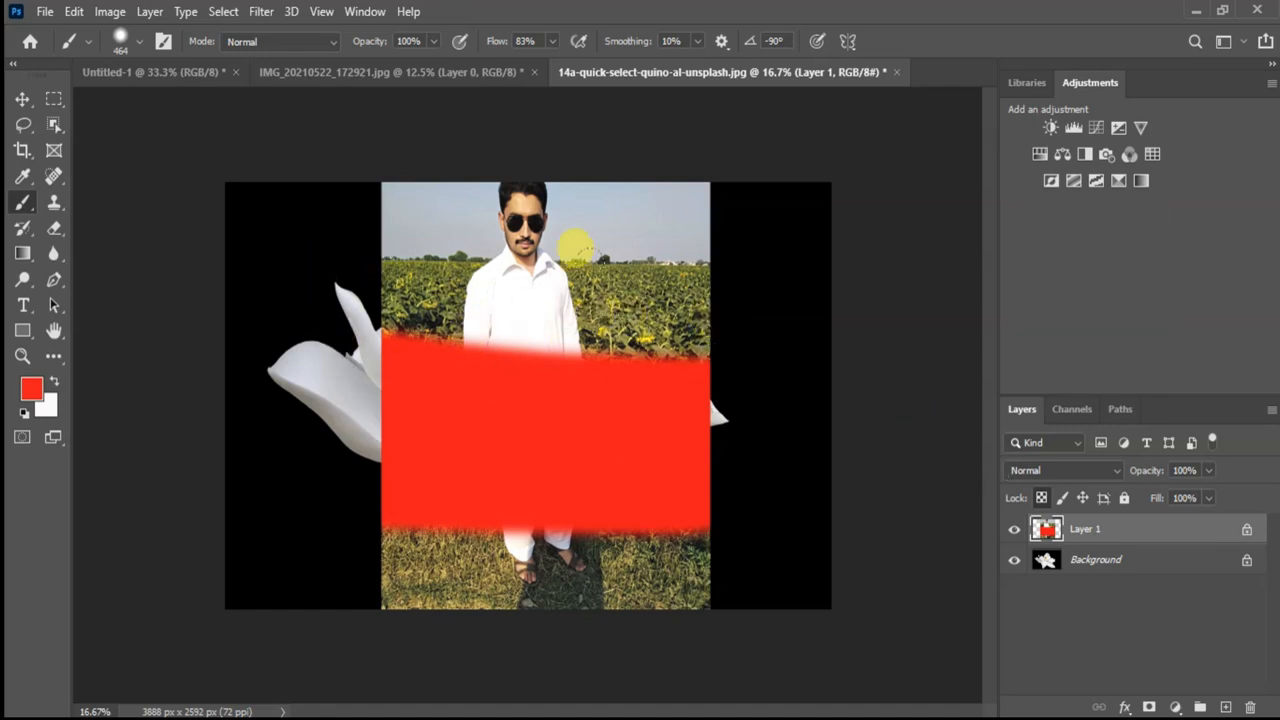
drag(330, 303, 686, 300)
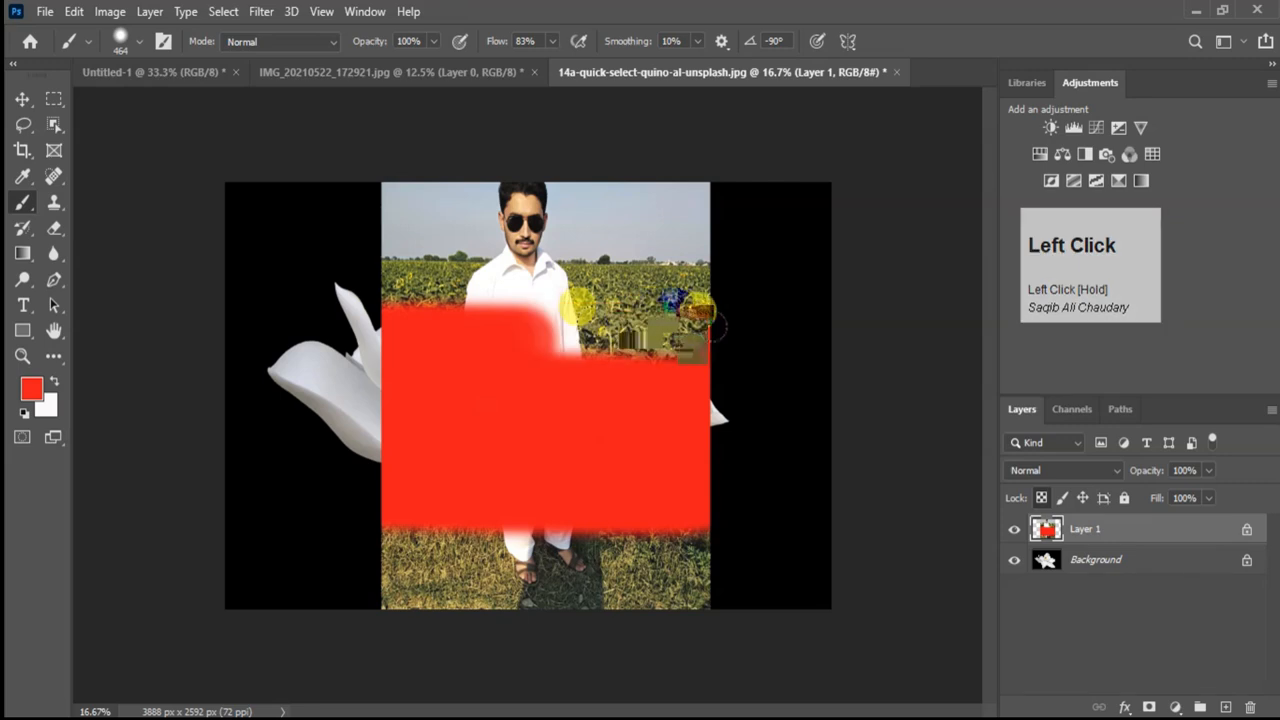
mouse_move(340, 520)
mouse_down()
mouse_move(695, 505)
mouse_move(457, 528)
mouse_move(680, 534)
mouse_move(510, 490)
mouse_up()
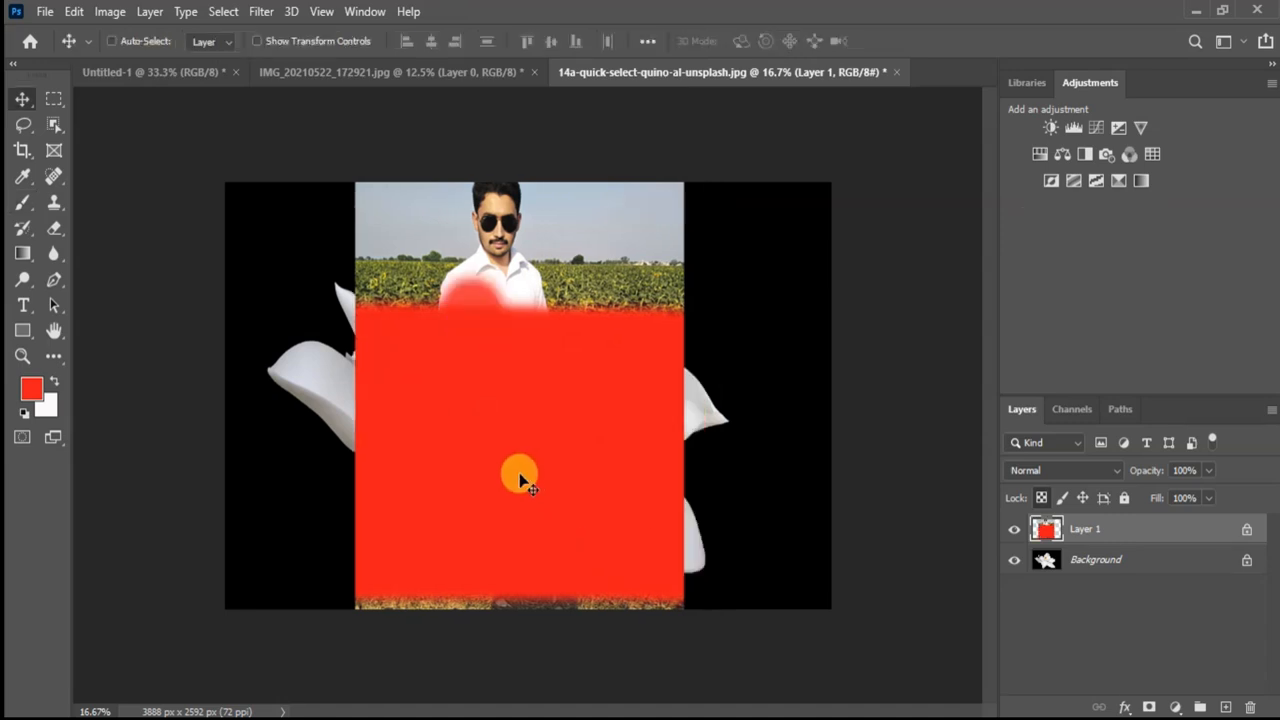
Fill Layer 1 with red while its transparent pixels are locked, fill it again unlocked, and undo the fills and the red paint.
key(alt+BackSpace)
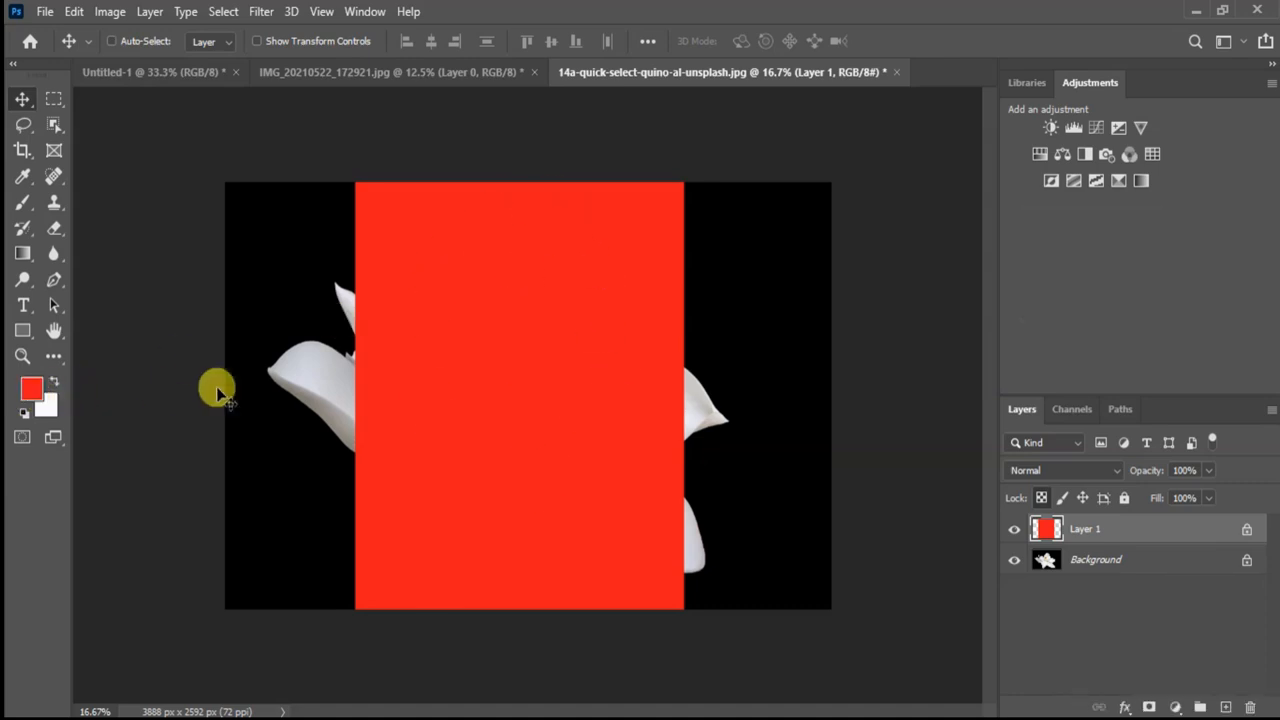
click(1042, 498)
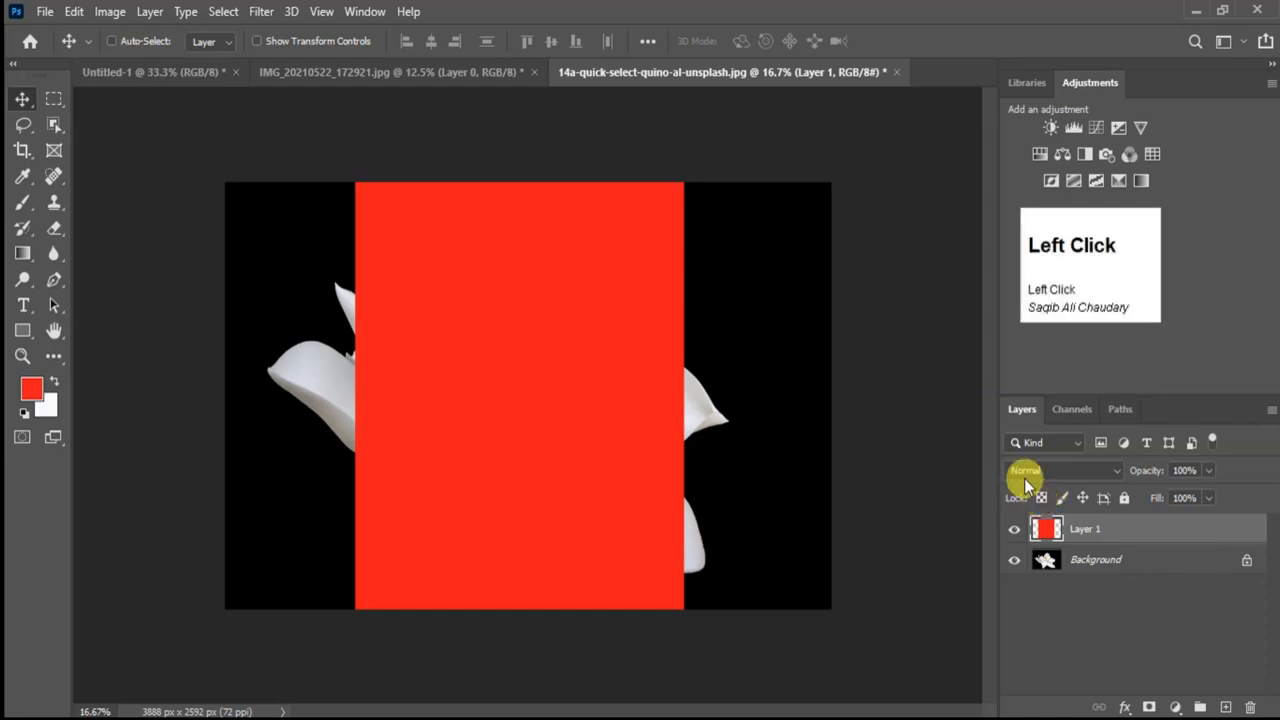
key(alt+BackSpace)
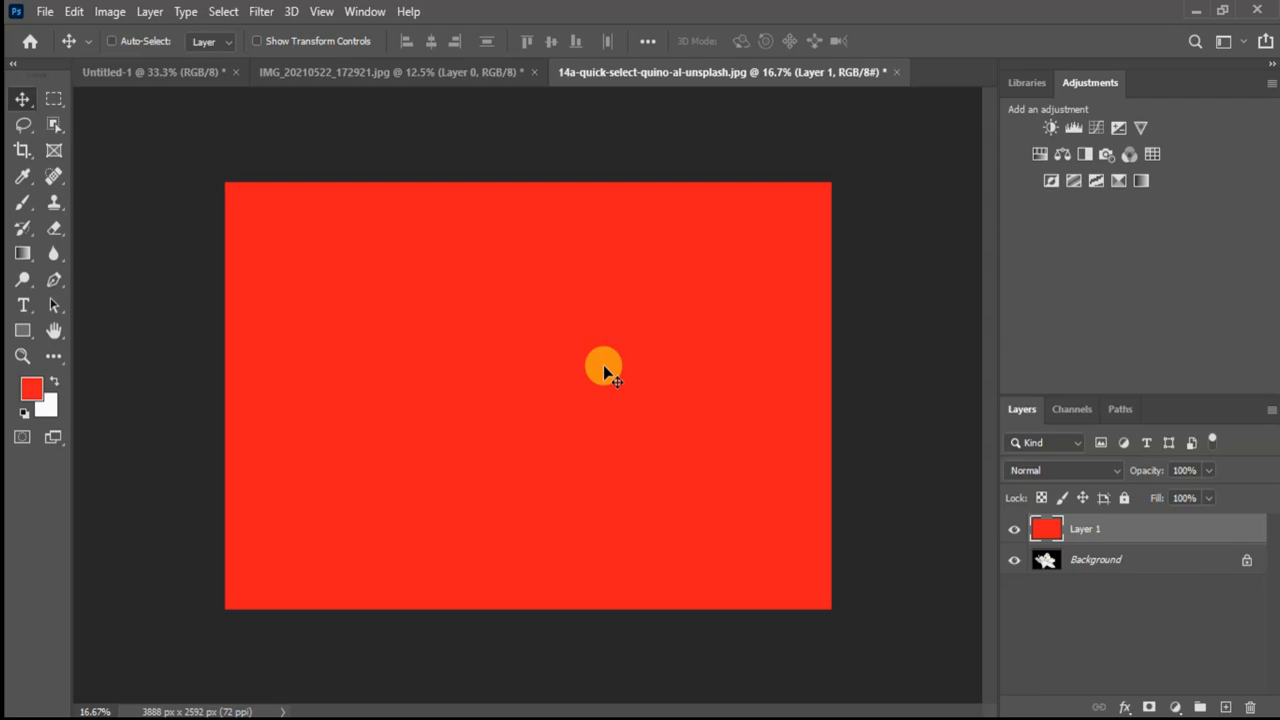
key(ctrl+z)
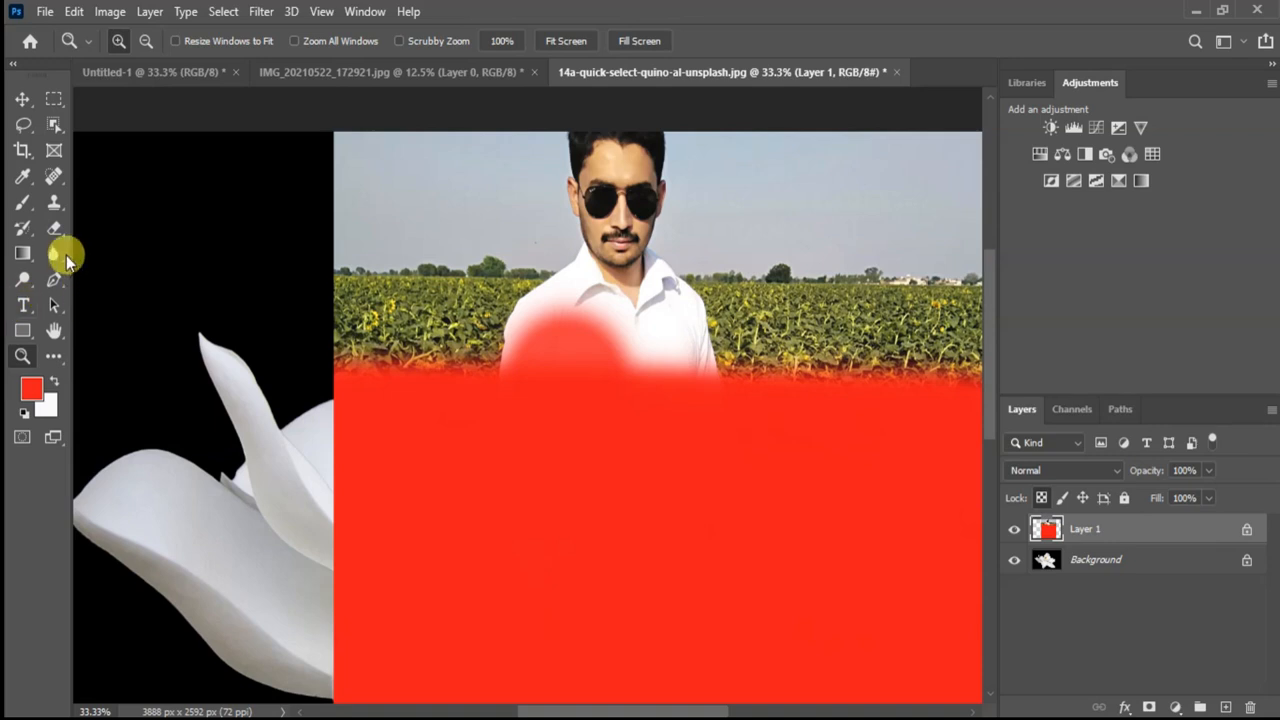
click(146, 41)
click(195, 188)
click(204, 203)
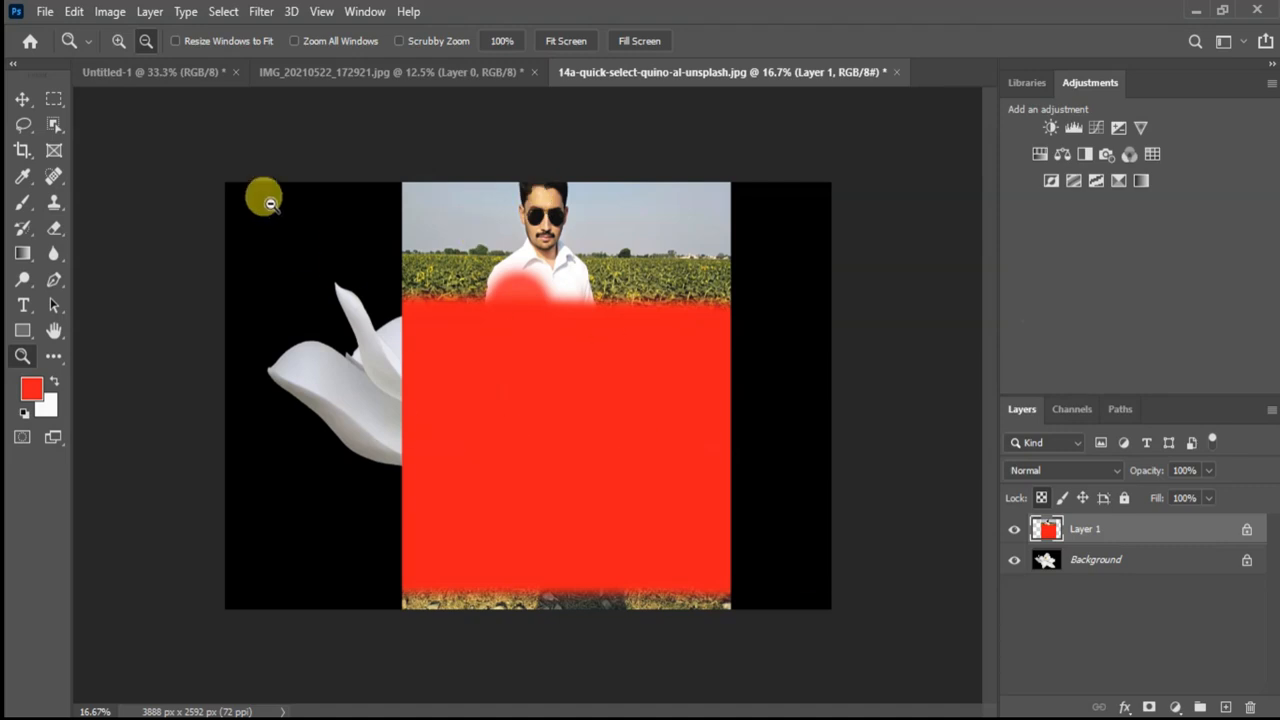
click(22, 100)
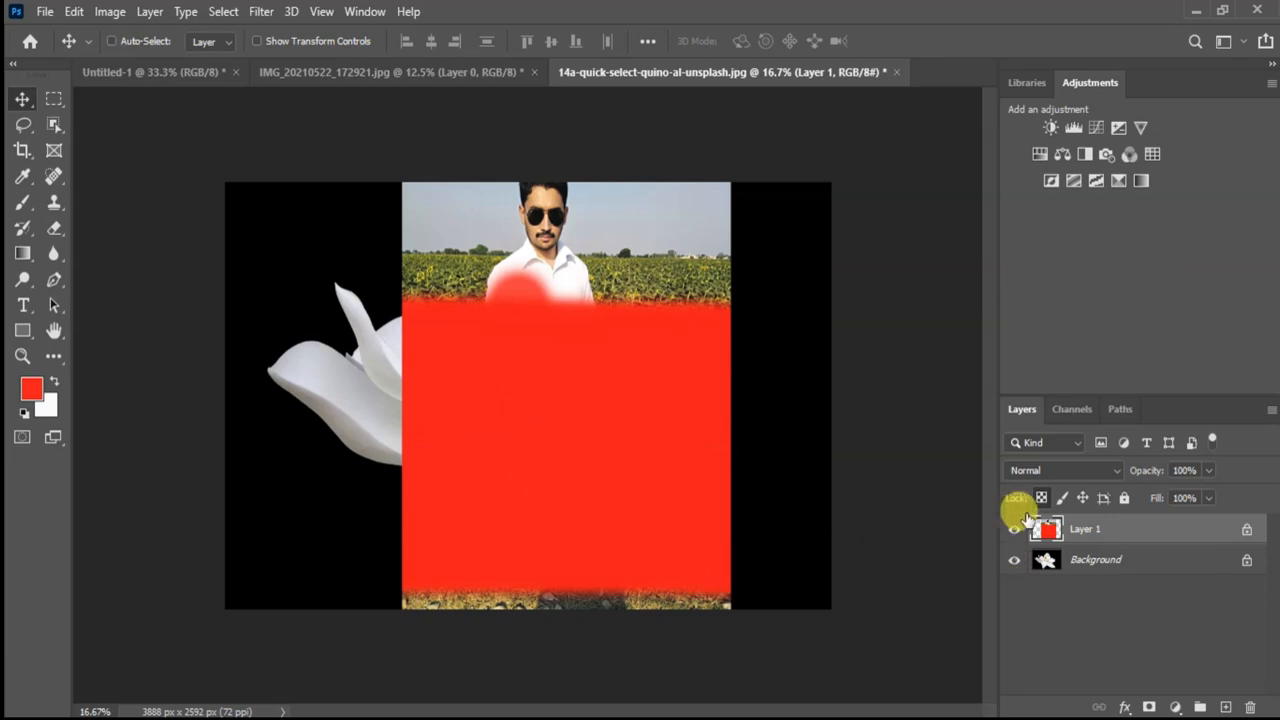
click(1042, 499)
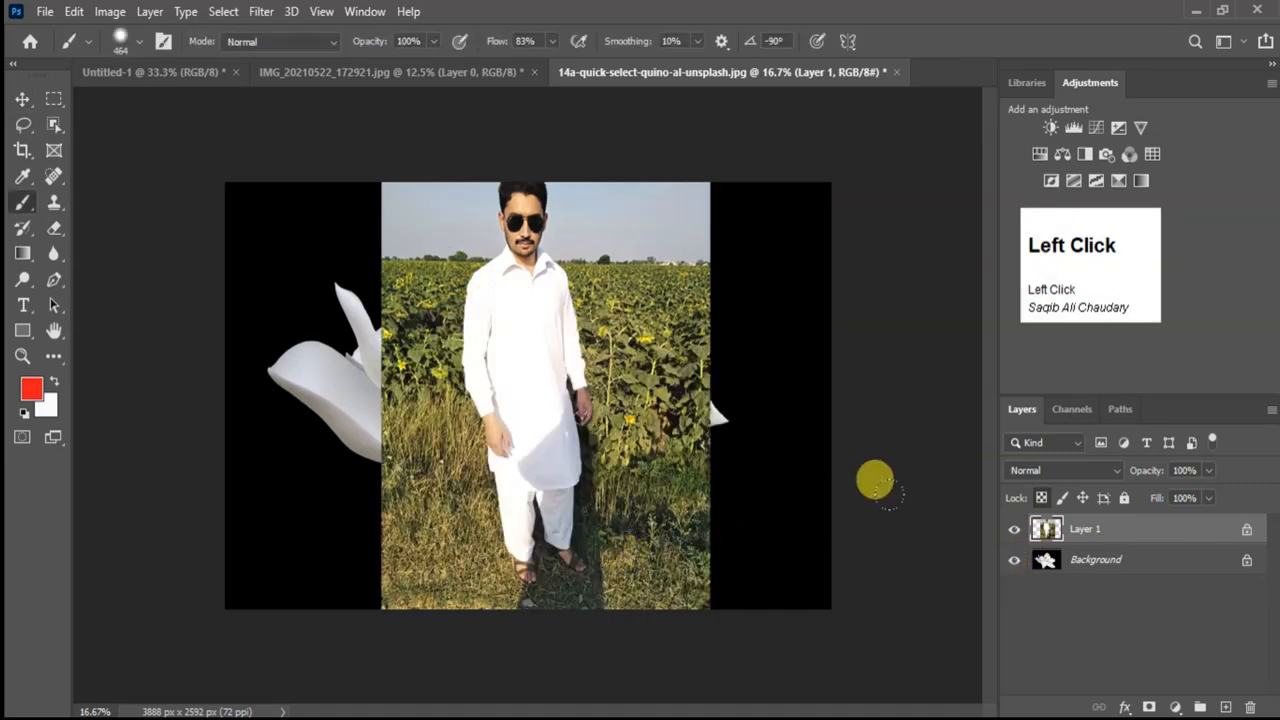
Replace Layer 1's transparent pixel lock with the image pixel lock and try to paint on the photo with the Brush tool.
click(1042, 499)
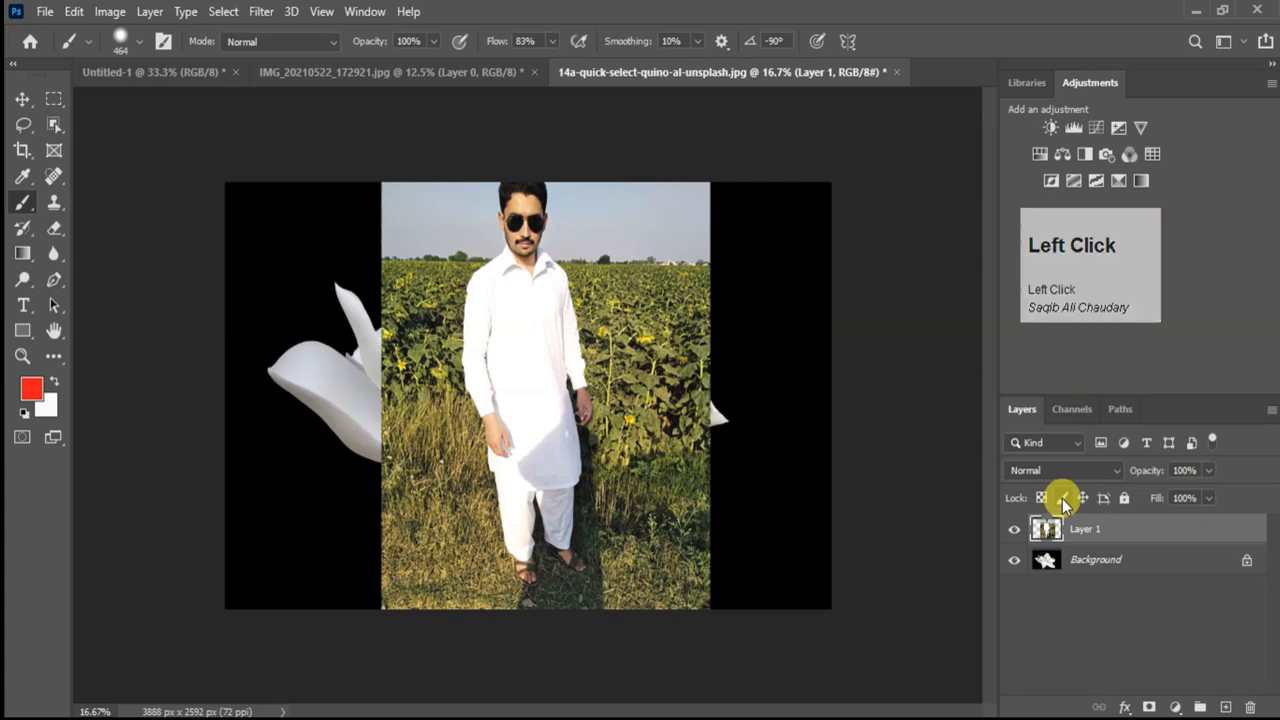
click(1063, 499)
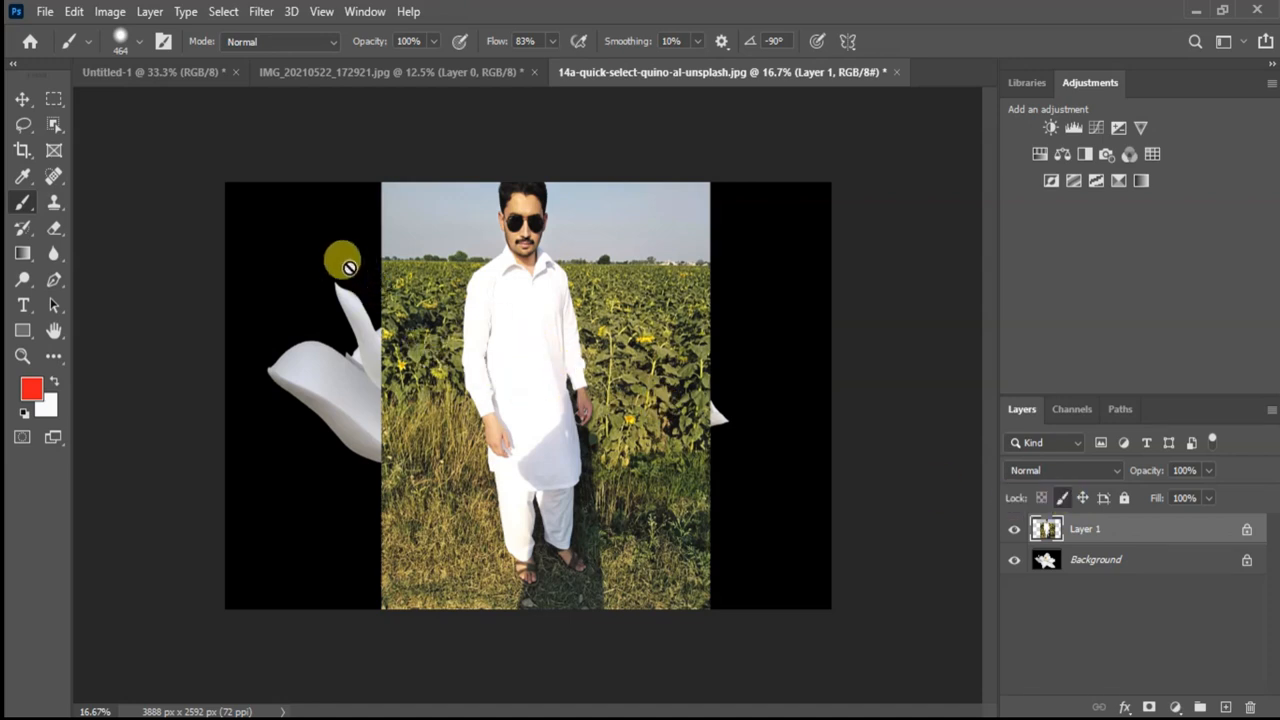
click(25, 208)
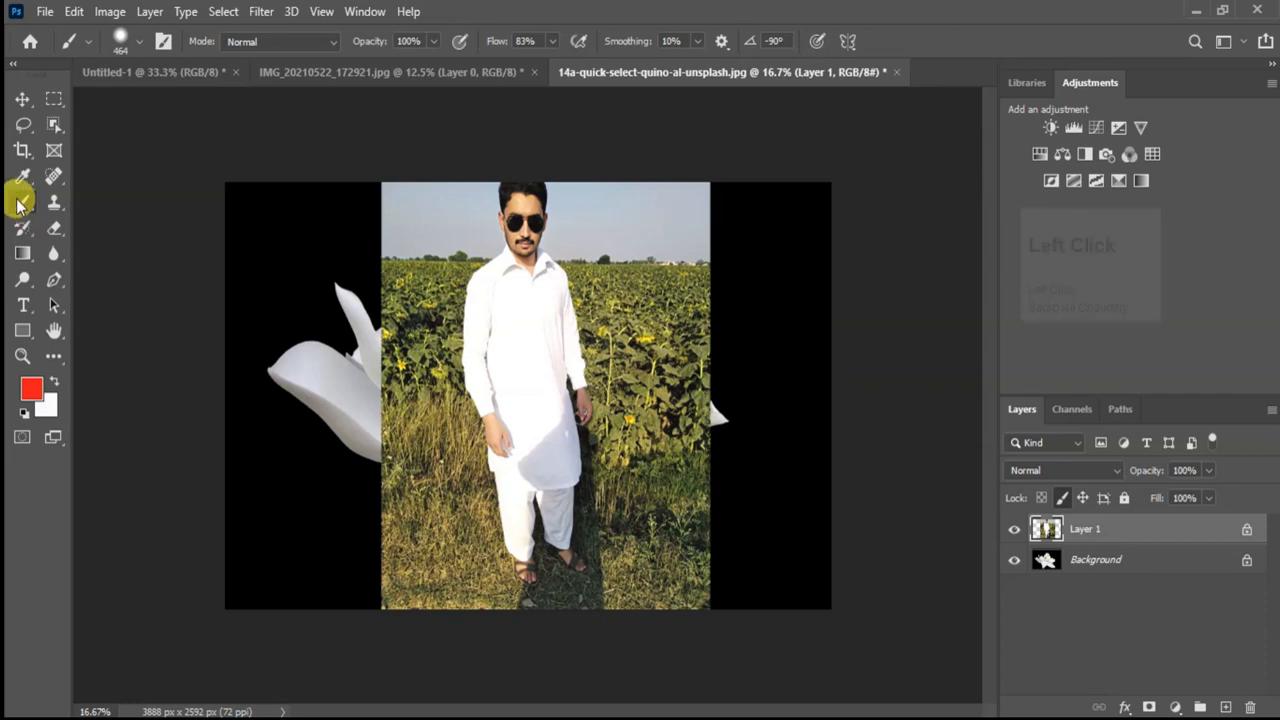
click(414, 259)
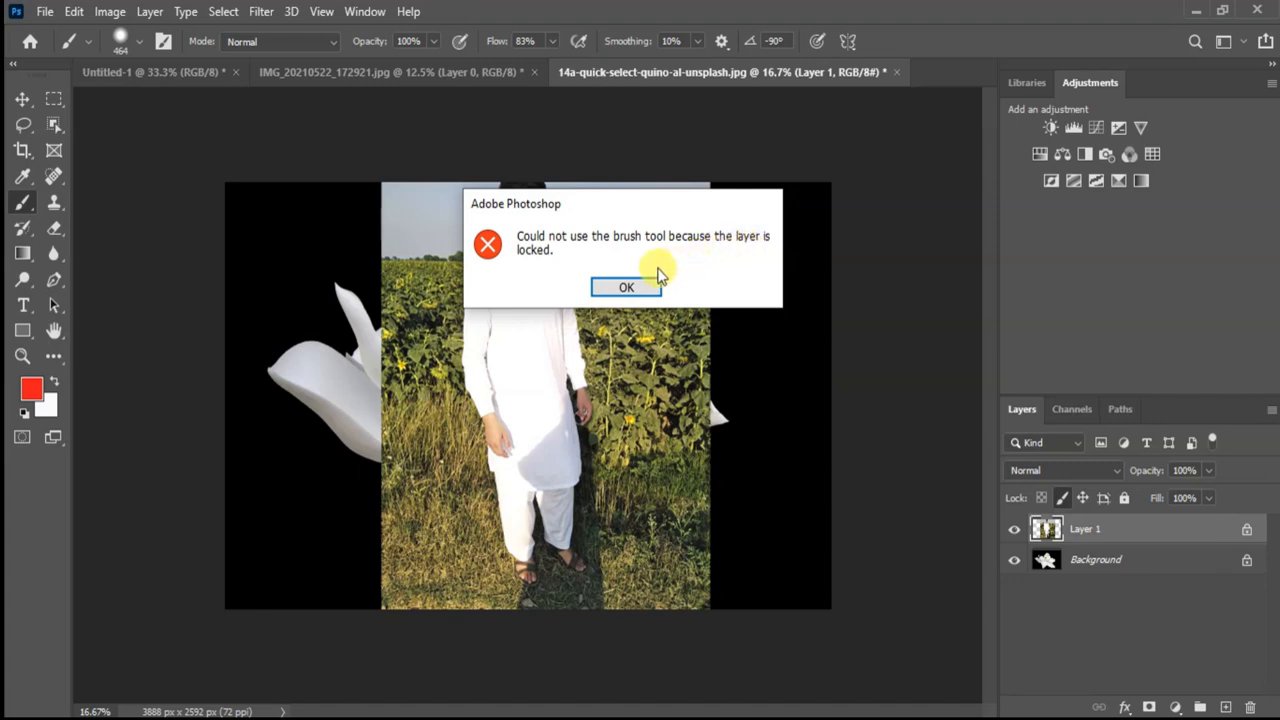
click(627, 287)
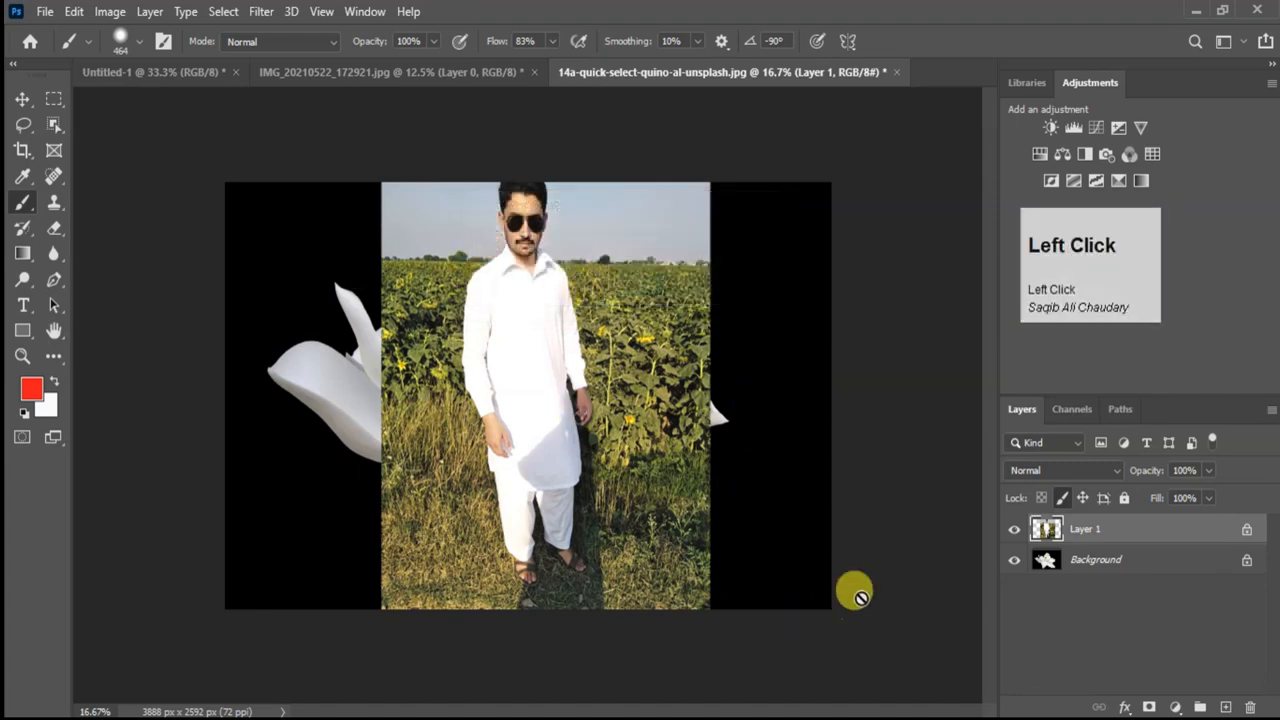
Move the photo on Layer 1 slightly down, scale it to 89.41% and rotate it 13.07° with Free Transform.
click(22, 99)
drag(506, 413, 560, 433)
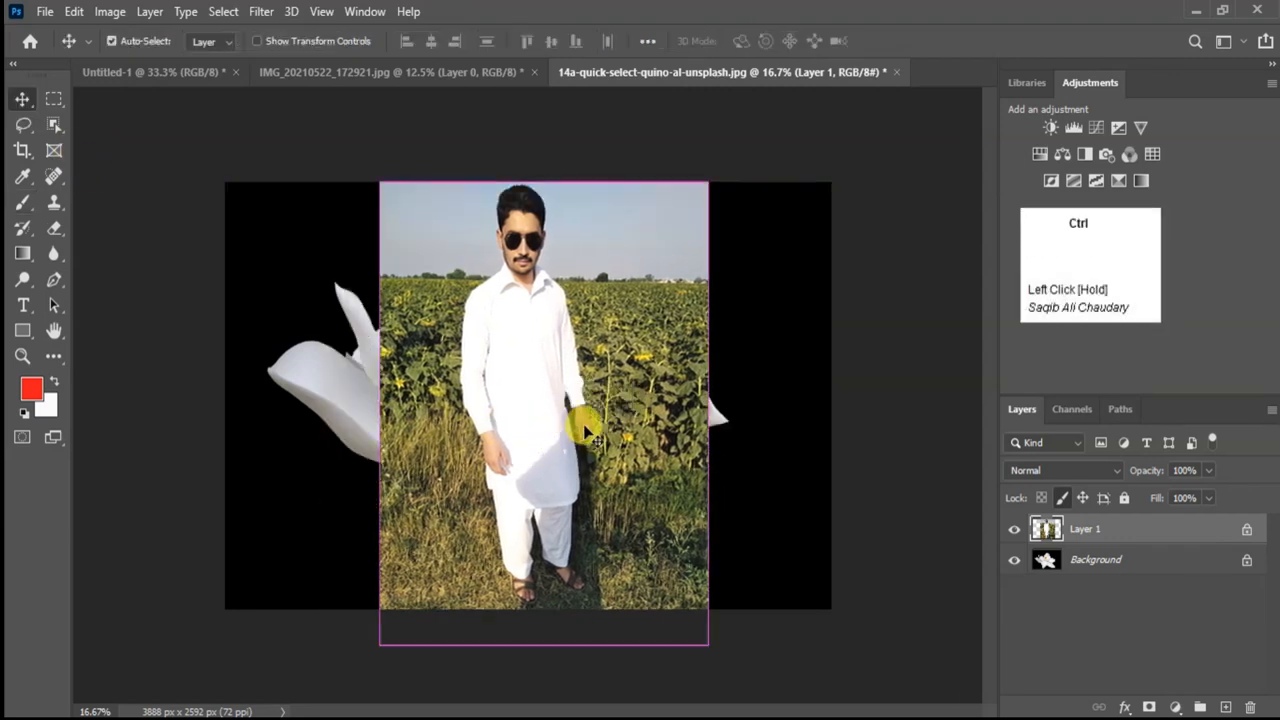
key(ctrl+t)
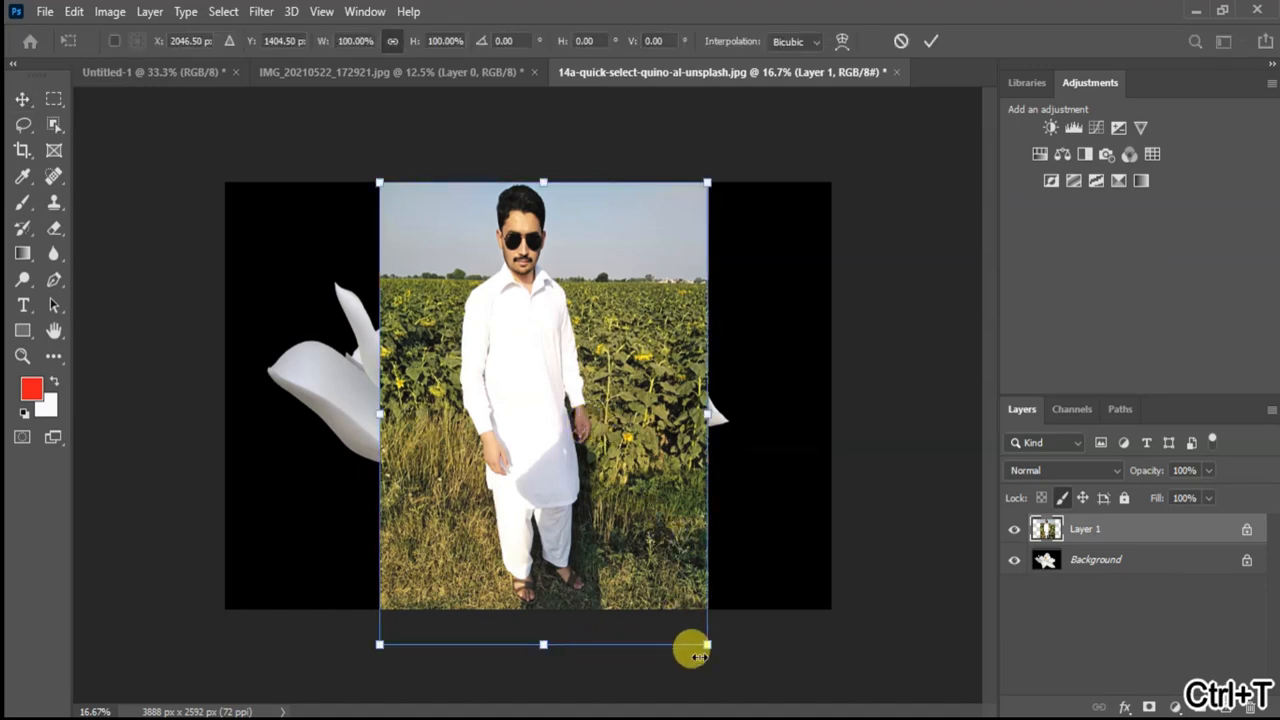
drag(707, 641, 609, 600)
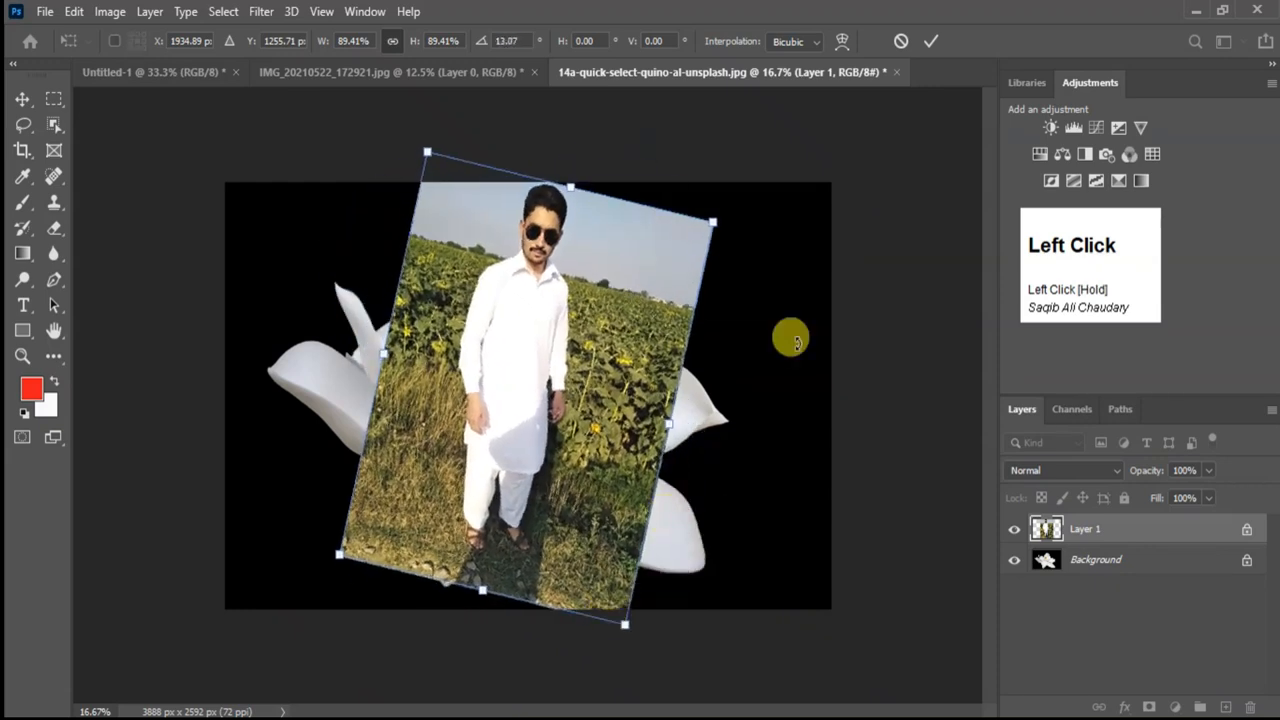
key(Return)
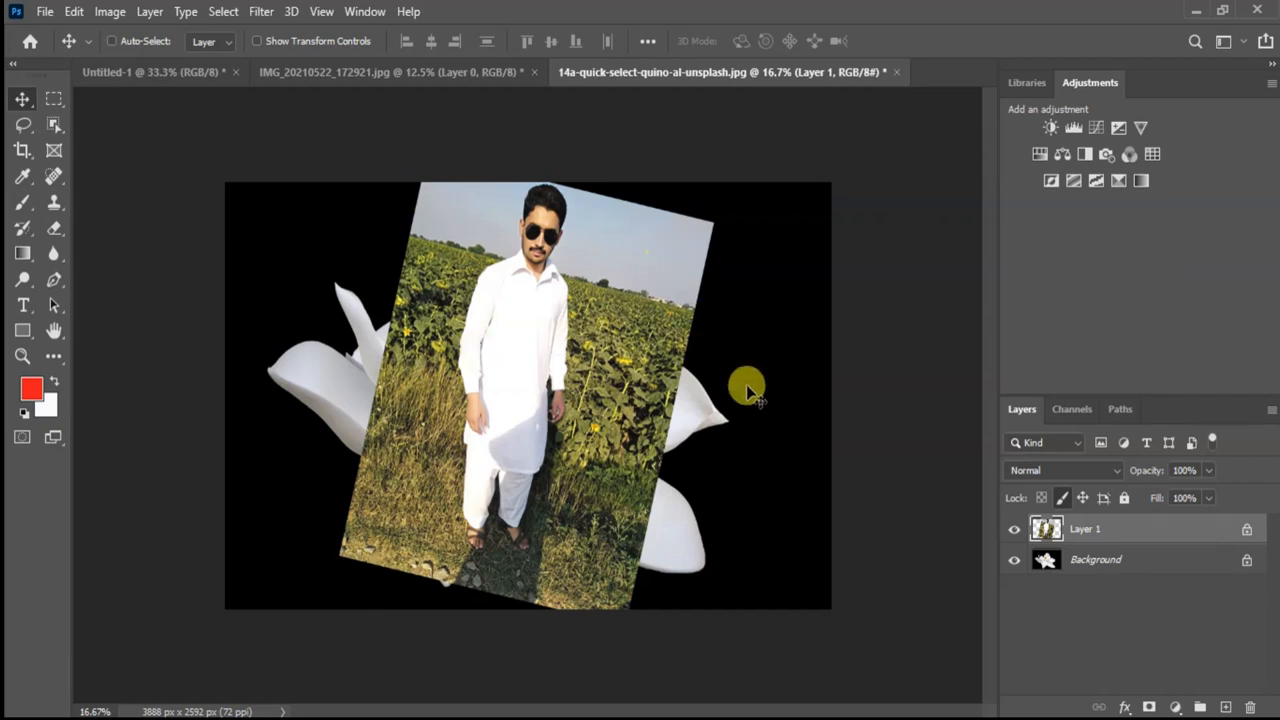
Replace Layer 1's image pixel lock with the position lock and try to transform and move the photo.
click(1082, 499)
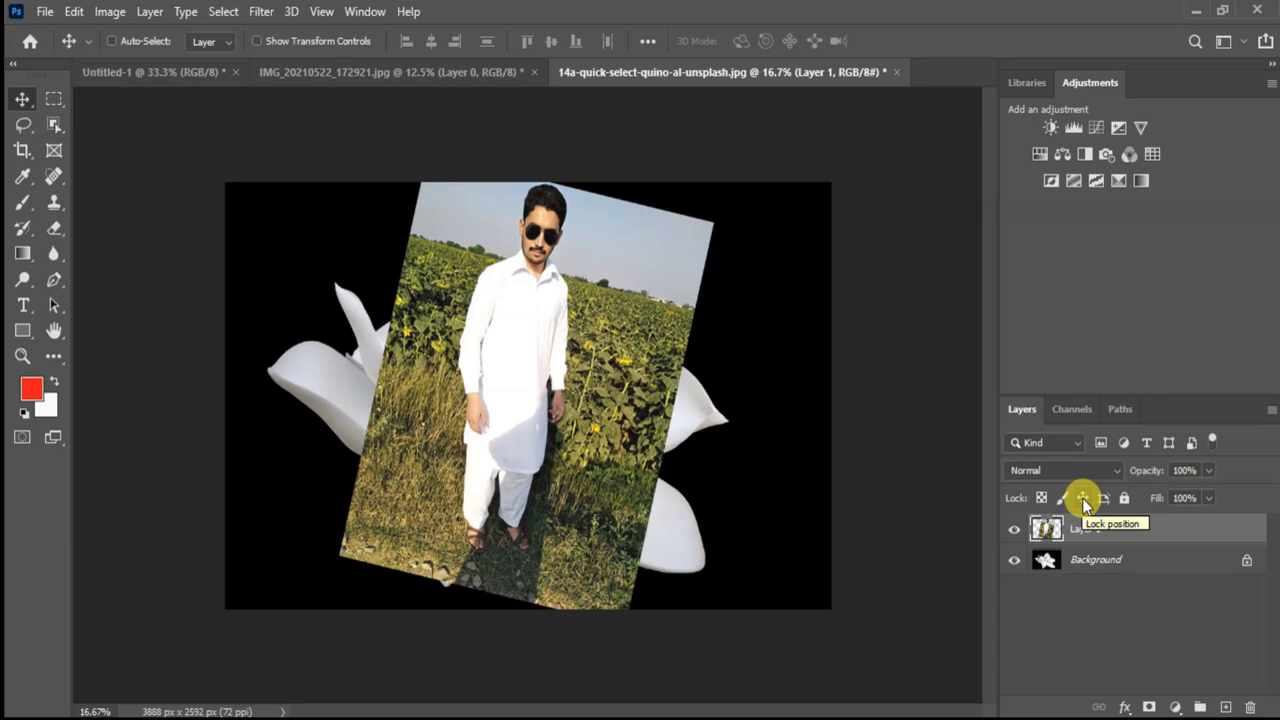
click(1082, 498)
key(ctrl+t)
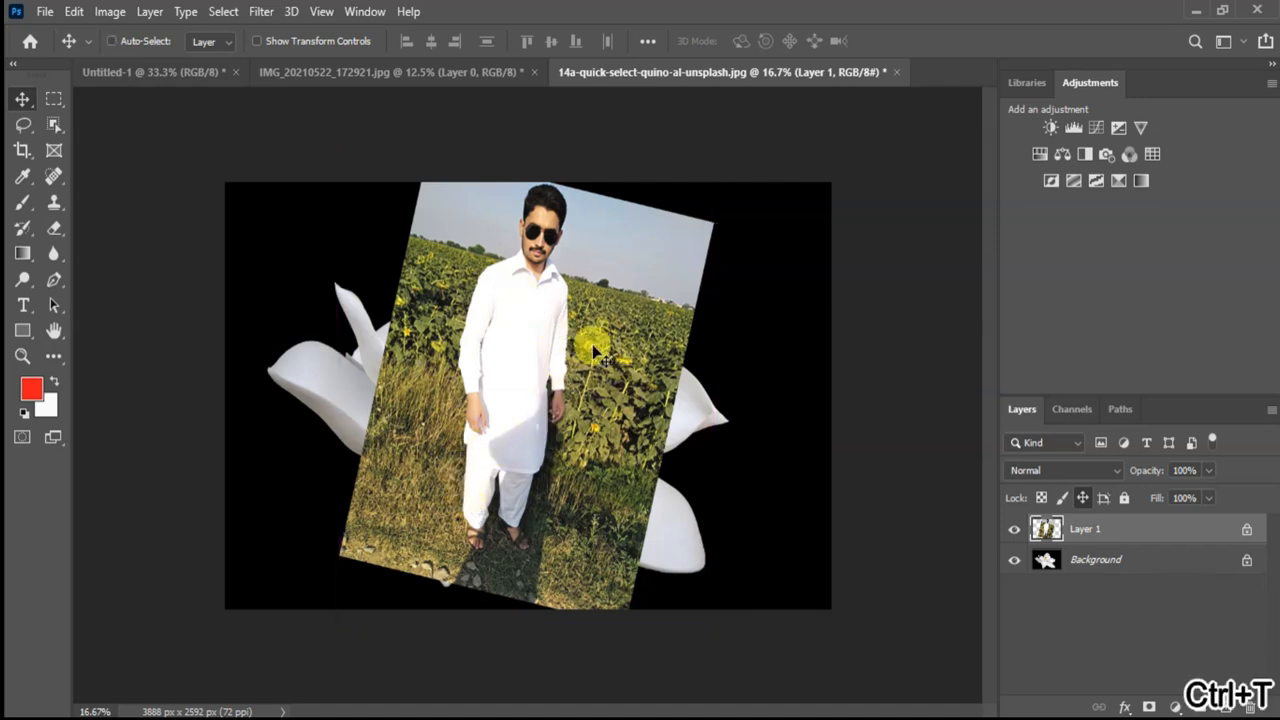
drag(537, 363, 551, 369)
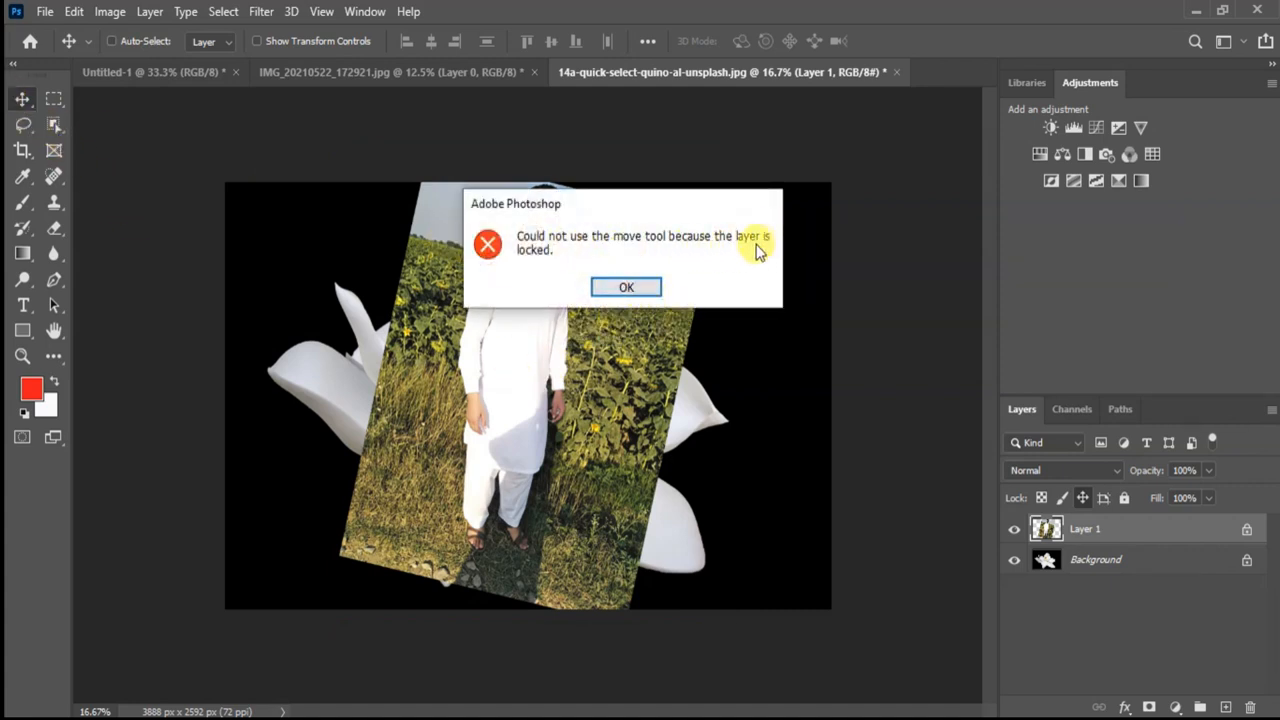
click(645, 288)
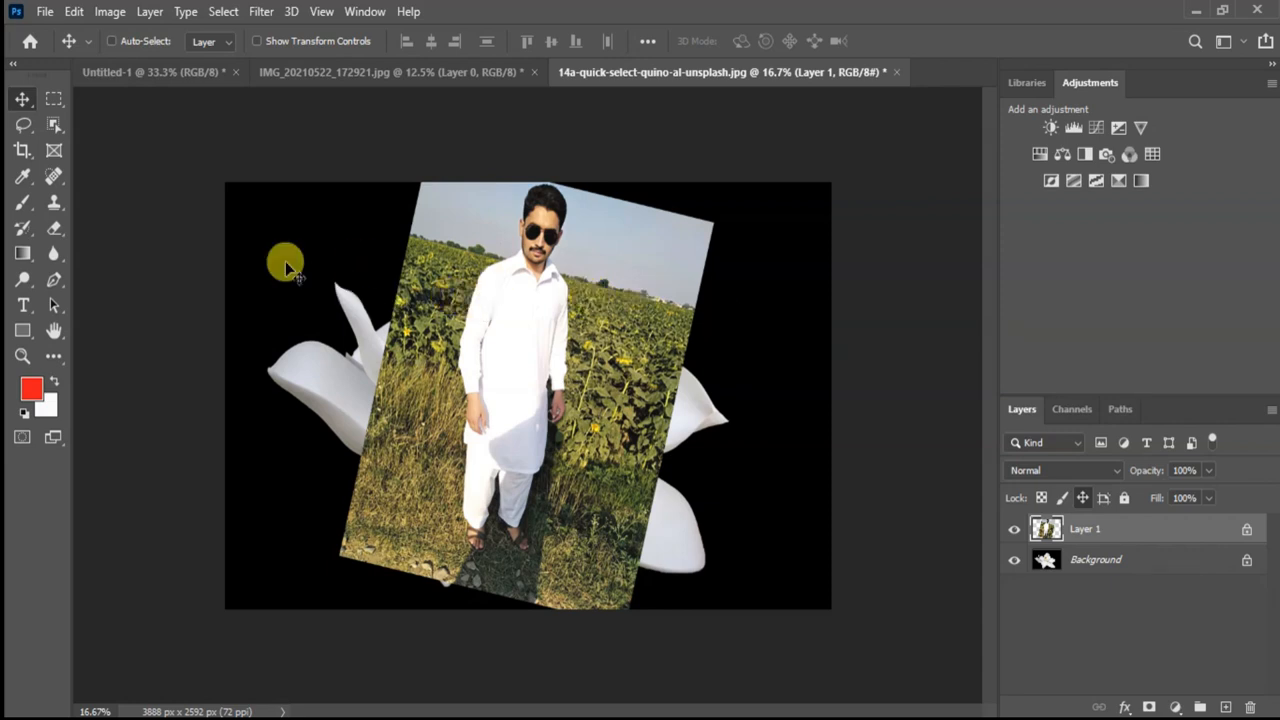
Paint red brush strokes across the whole canvas on the position-locked Layer 1 and undo them.
click(23, 204)
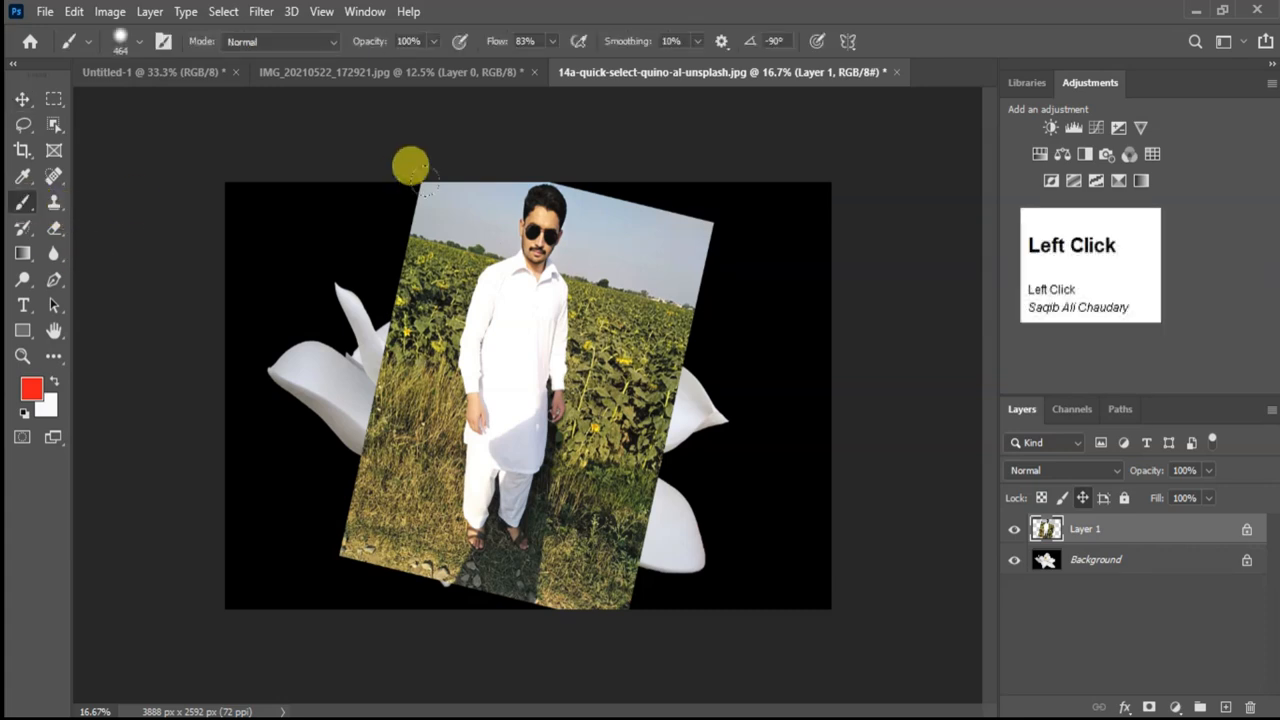
mouse_move(230, 205)
mouse_down()
mouse_move(731, 300)
mouse_move(828, 355)
mouse_up()
mouse_move(195, 327)
mouse_down()
mouse_move(783, 380)
mouse_move(849, 174)
mouse_move(774, 329)
mouse_move(537, 487)
mouse_move(323, 466)
mouse_move(449, 457)
mouse_move(709, 494)
mouse_up()
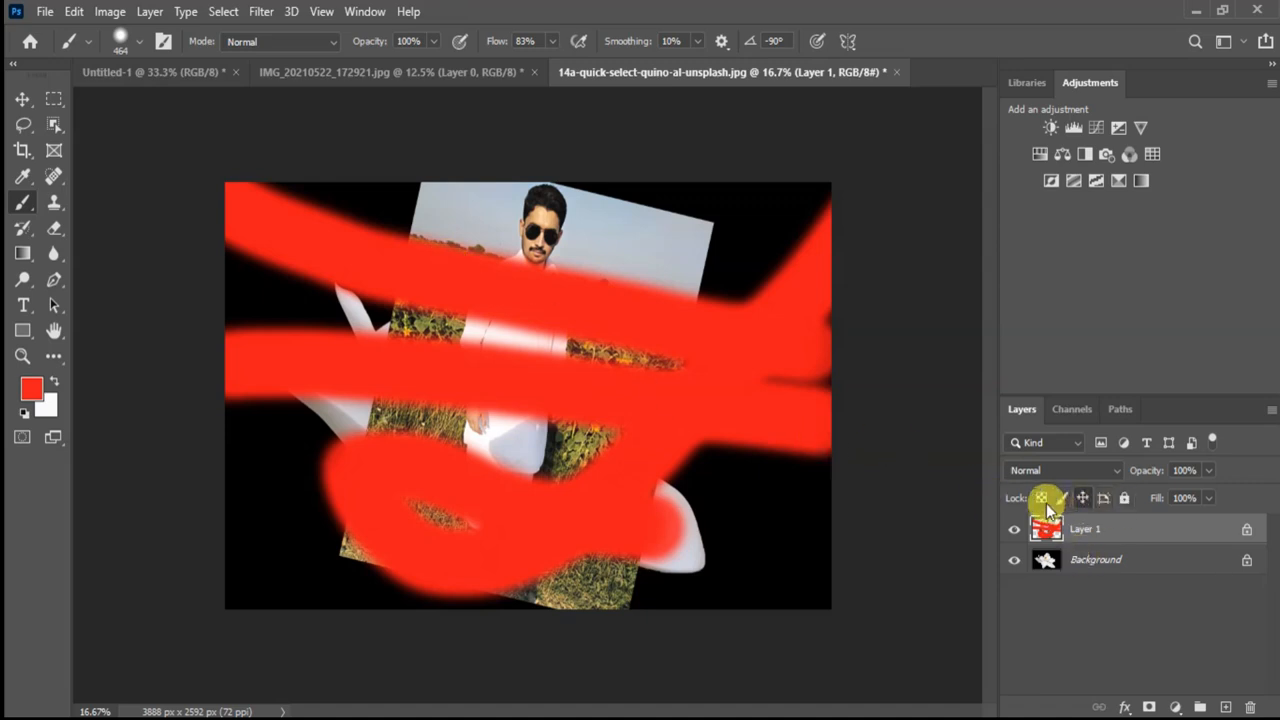
key(ctrl+z)
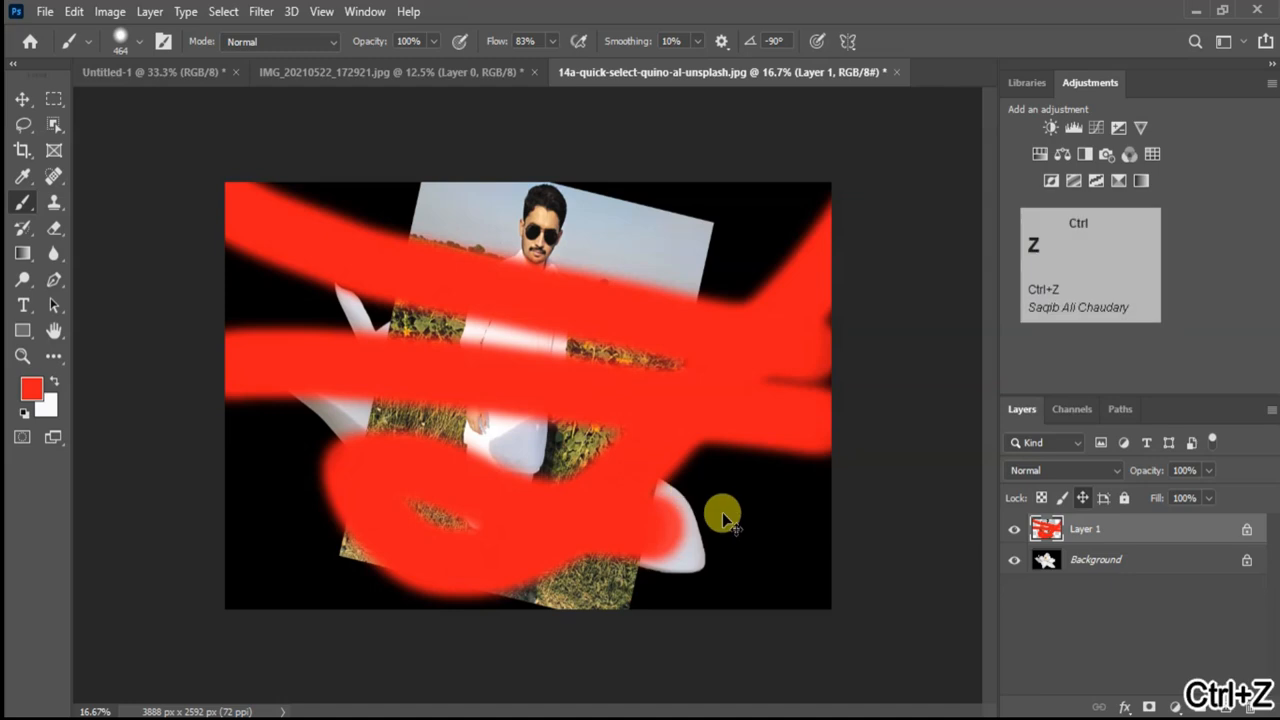
key(ctrl+z)
key(ctrl+z)
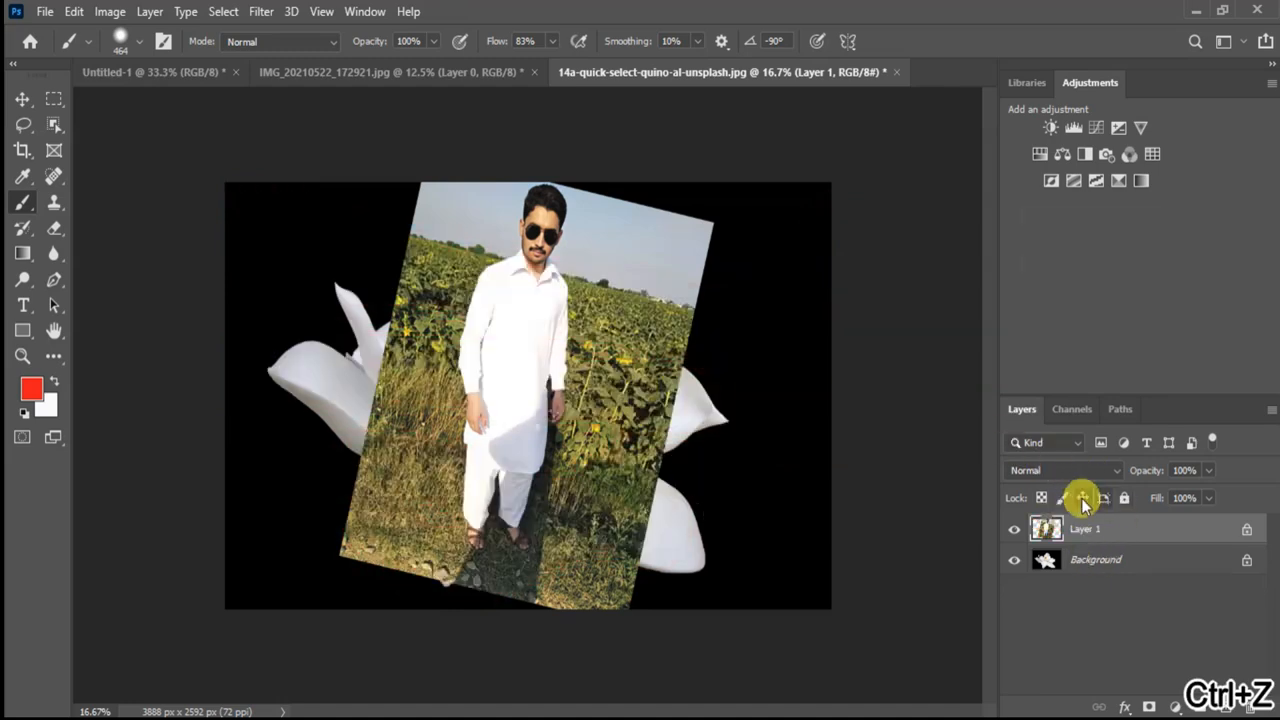
Lock Layer 1's transparent pixels as well as its position and paint two diagonal red stripes across the photo, hiding the Background layer in between.
click(1042, 498)
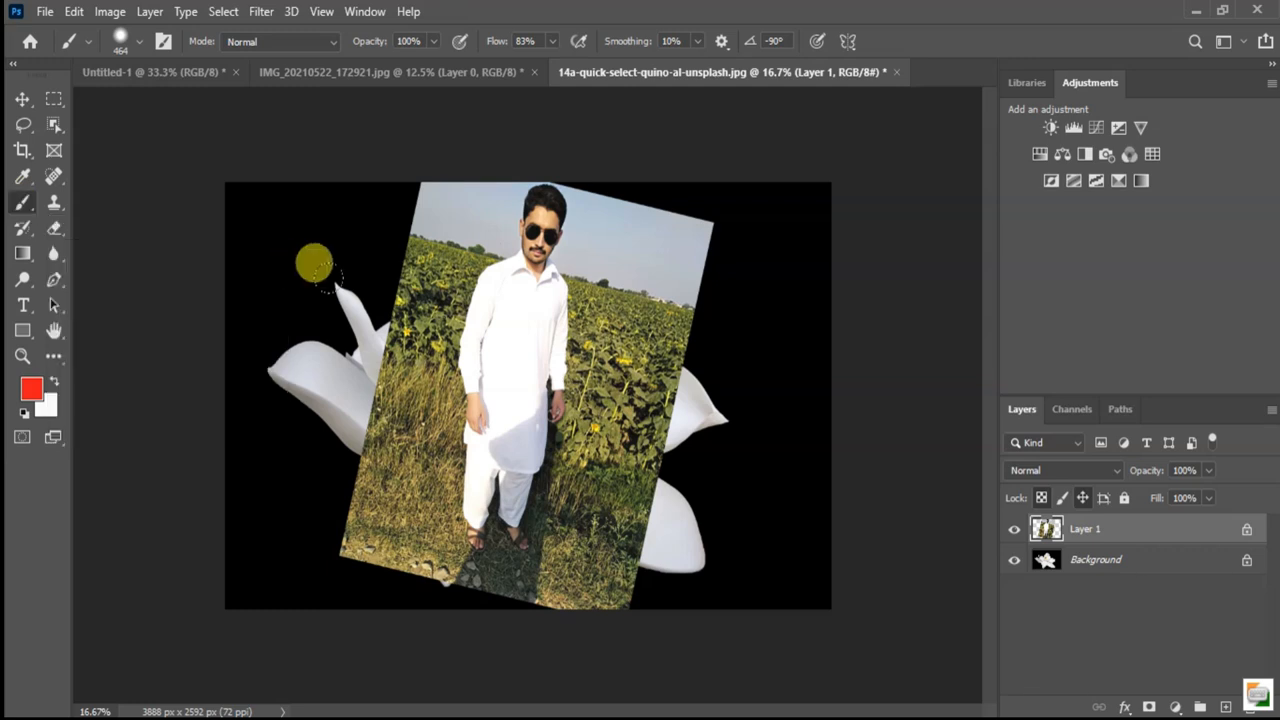
click(290, 244)
mouse_move(290, 244)
mouse_down()
mouse_move(495, 302)
mouse_move(763, 349)
mouse_up()
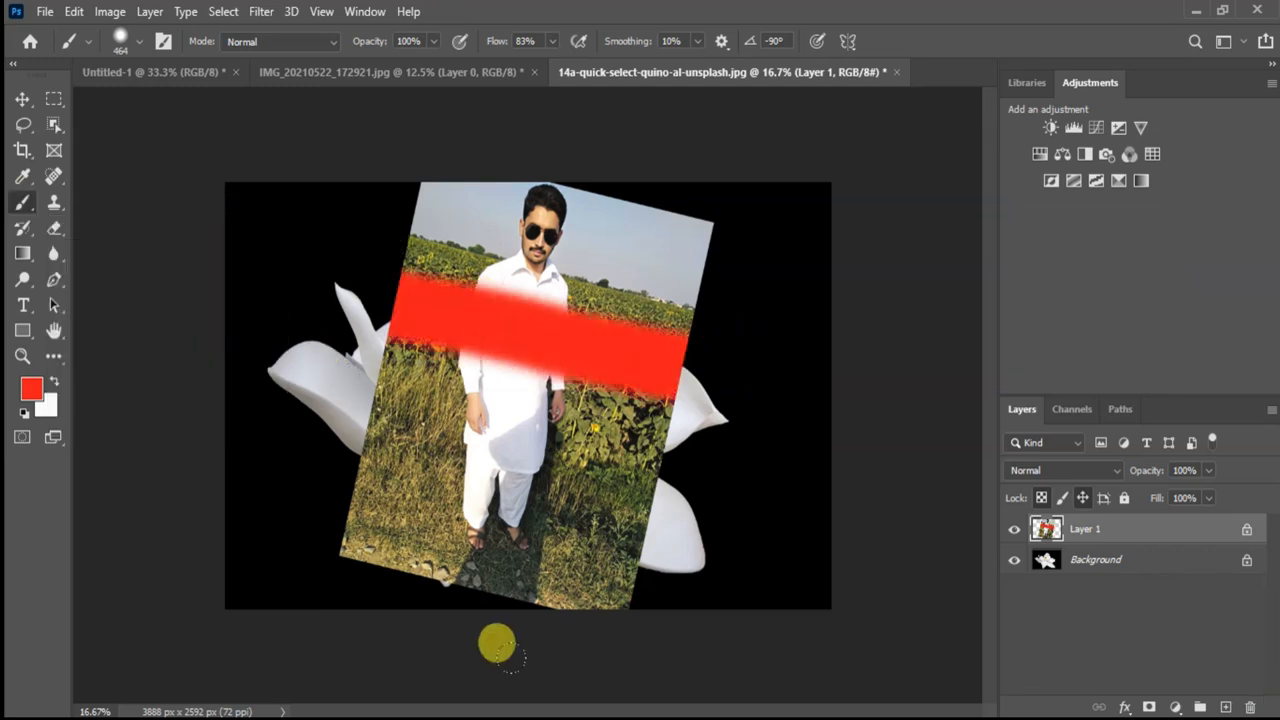
click(1014, 560)
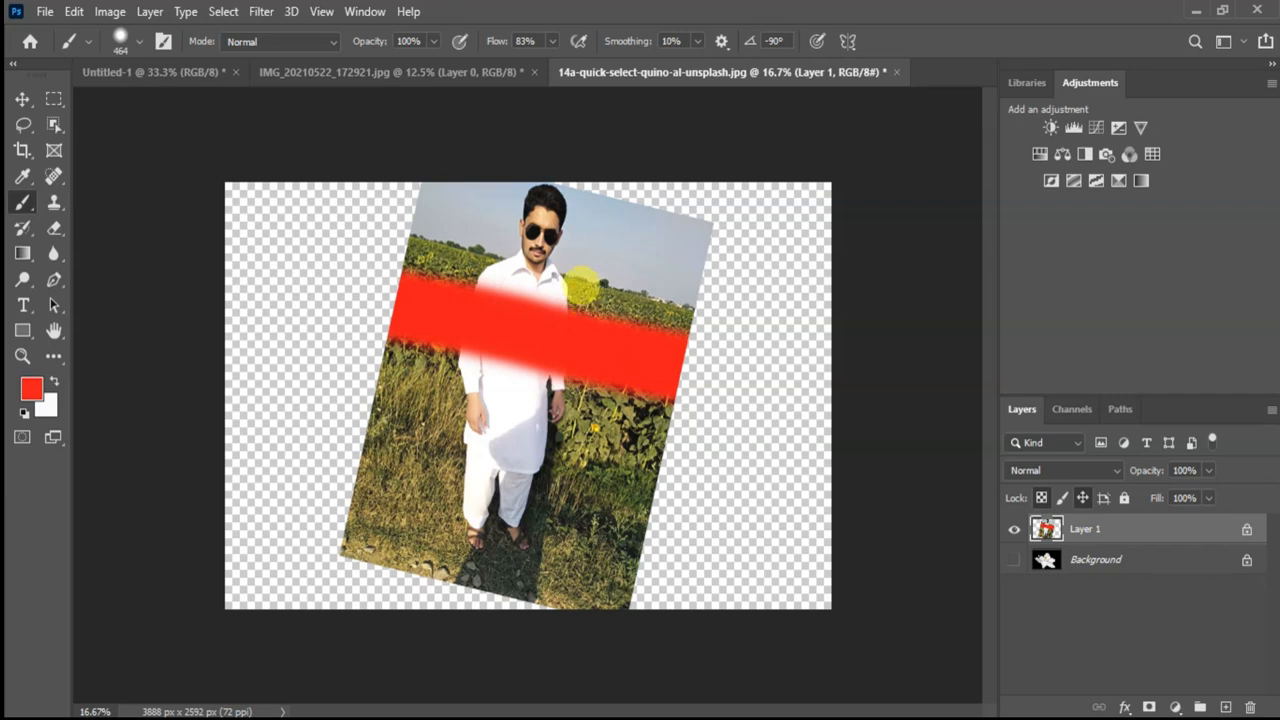
drag(405, 410, 606, 491)
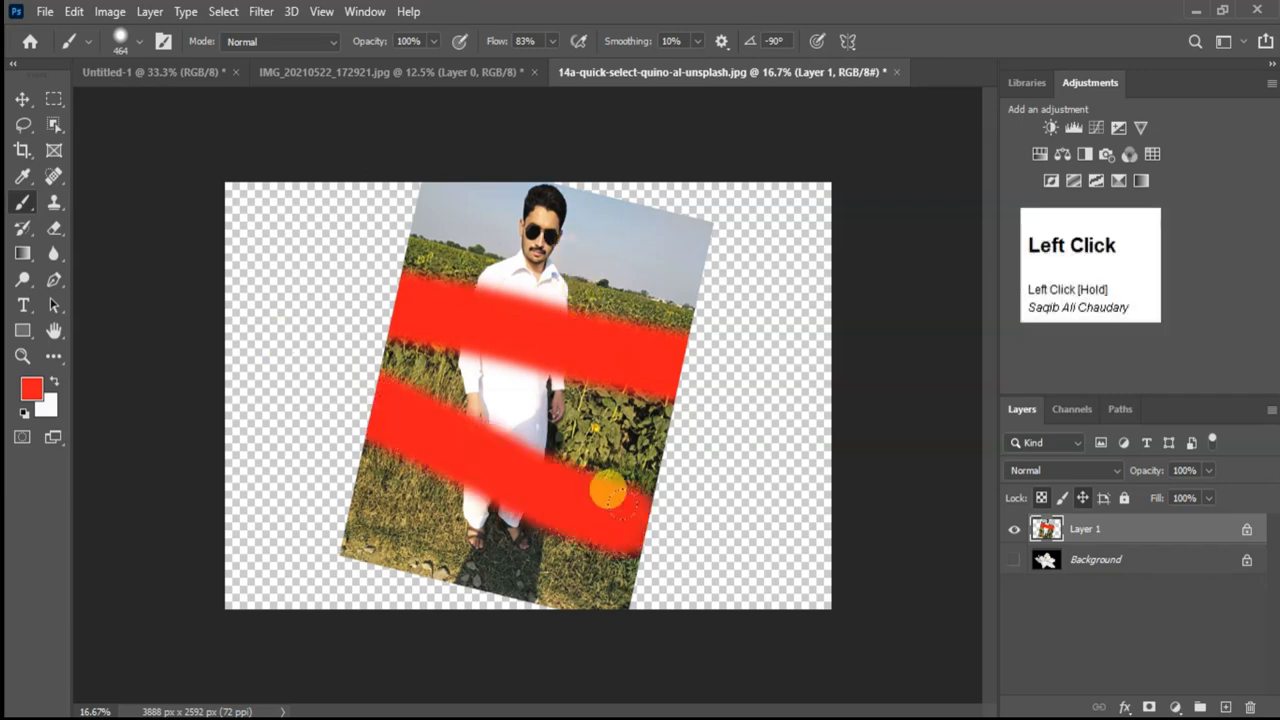
Paint red over the gap between the two stripes on Layer 1, and undo all the red strokes and the hiding of the Background layer.
drag(415, 375, 692, 470)
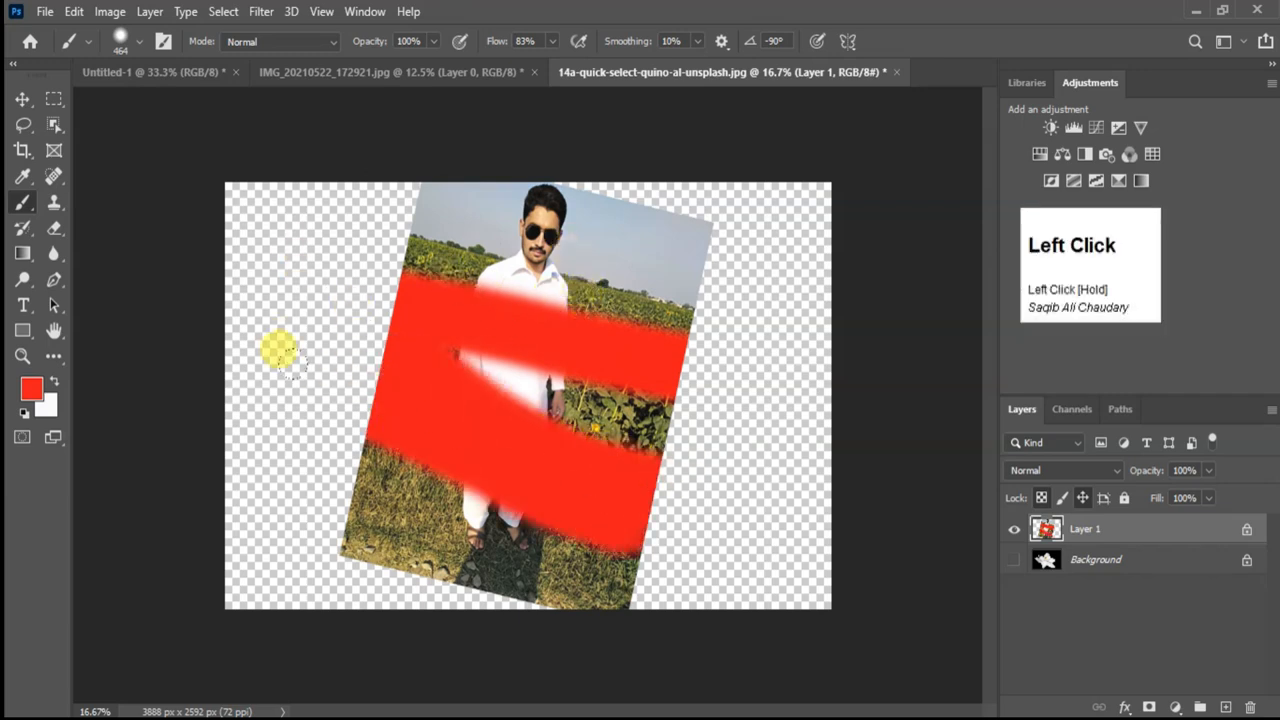
drag(575, 372, 667, 393)
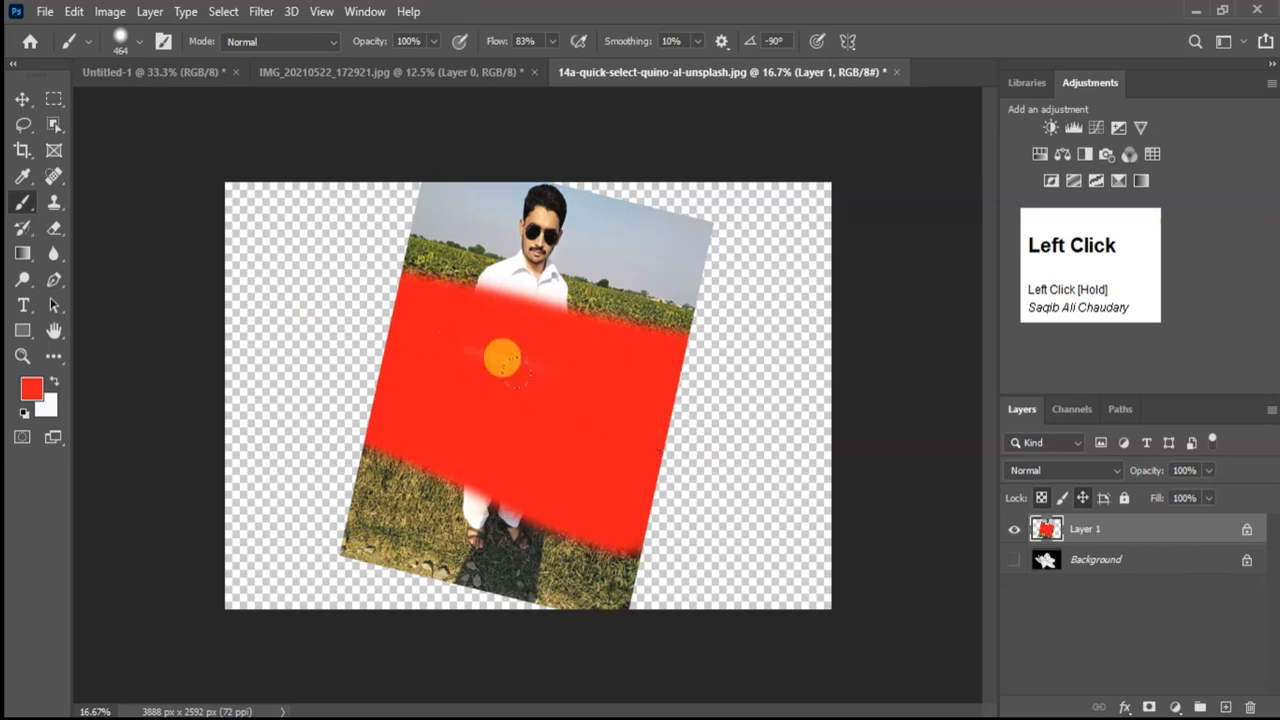
key(ctrl+z)
key(ctrl+z)
key(ctrl+z)
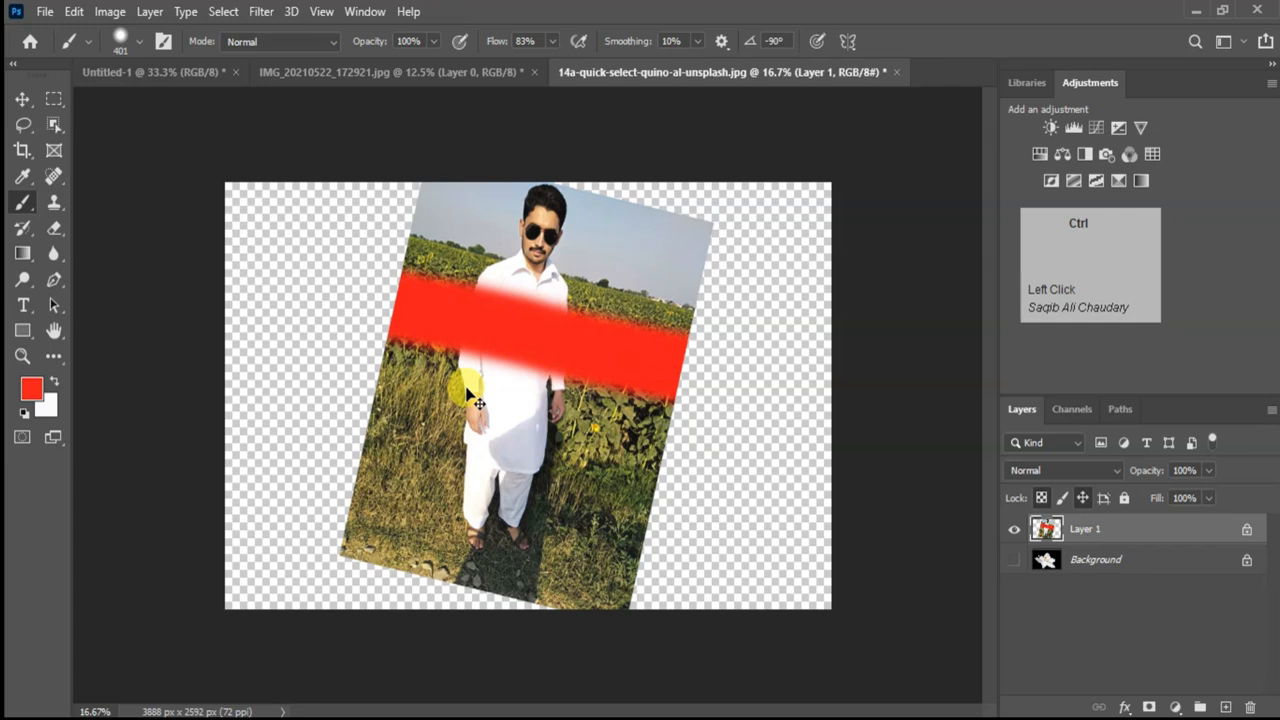
key(ctrl+z)
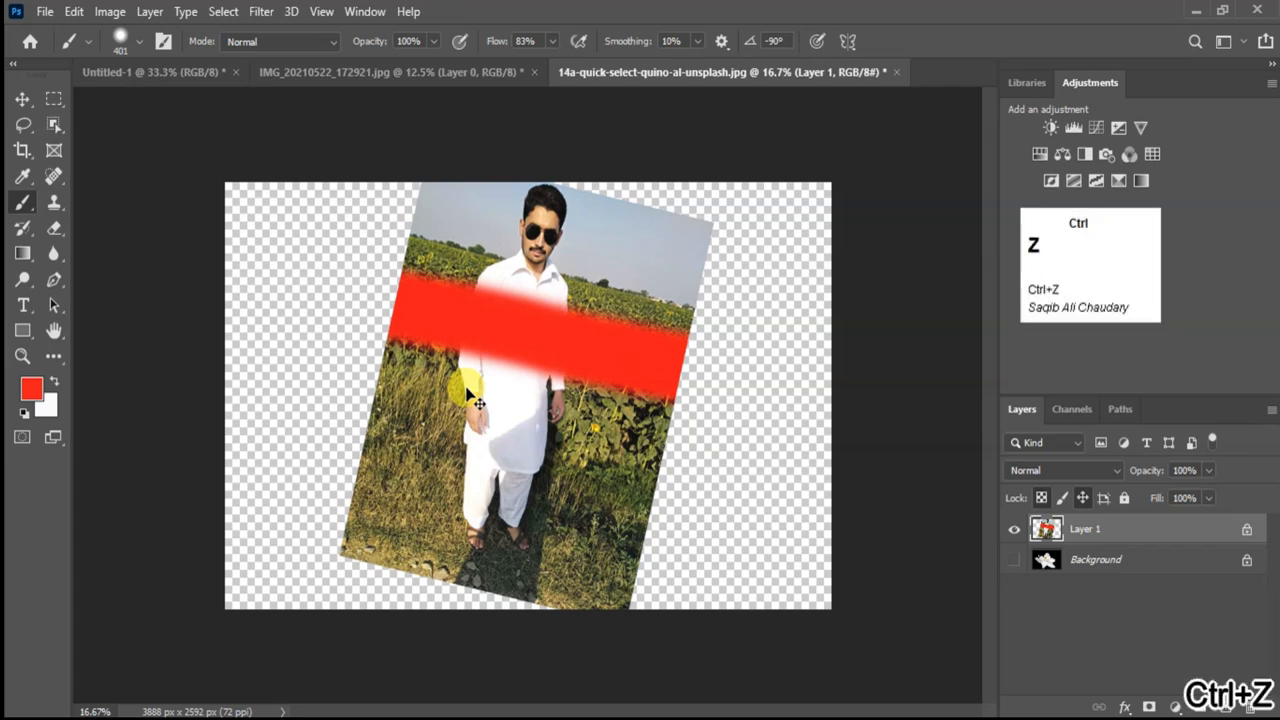
key(ctrl+z)
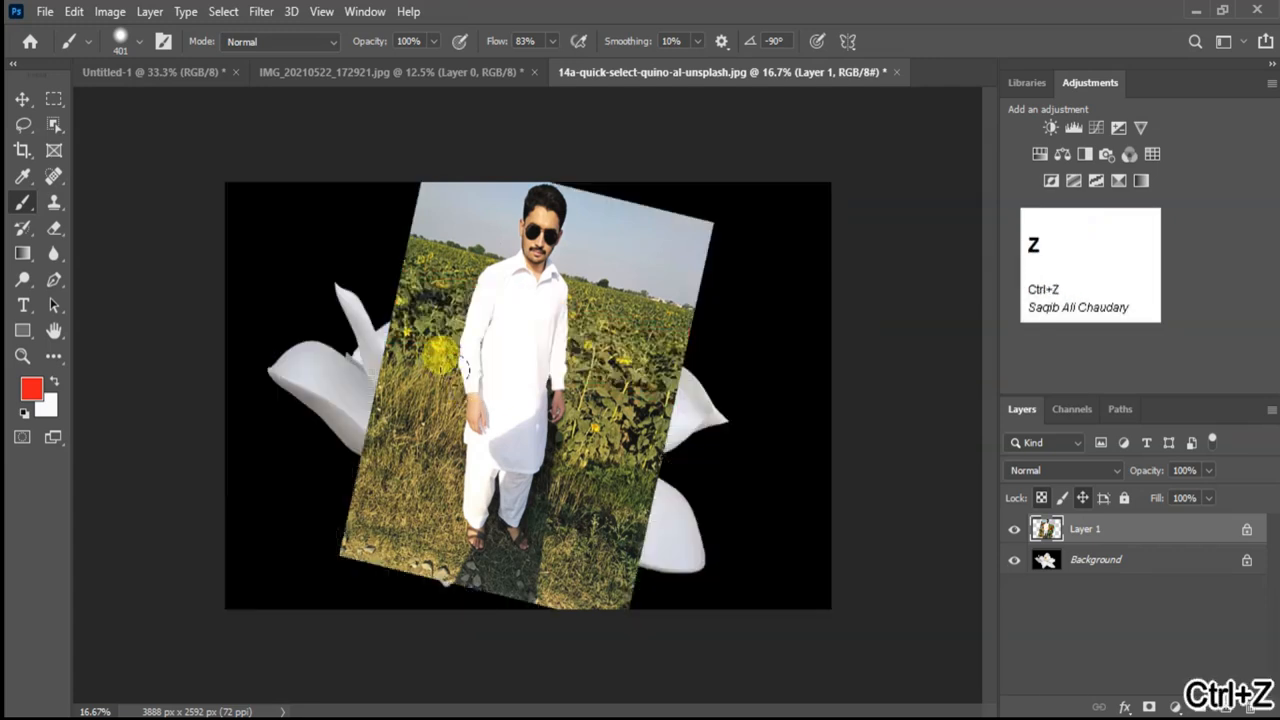
Replace Layer 1's transparent pixel and position locks with the lock-all option and try to paint on the photo with the Brush tool.
click(1106, 500)
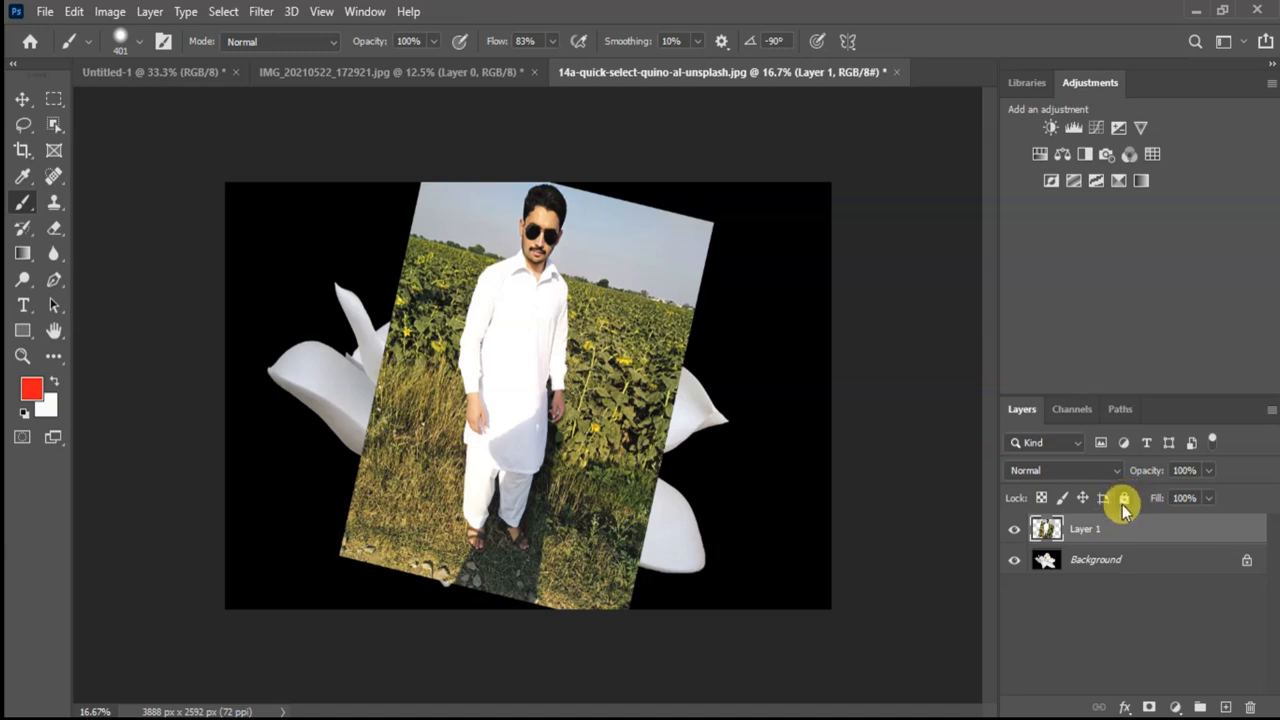
click(1123, 499)
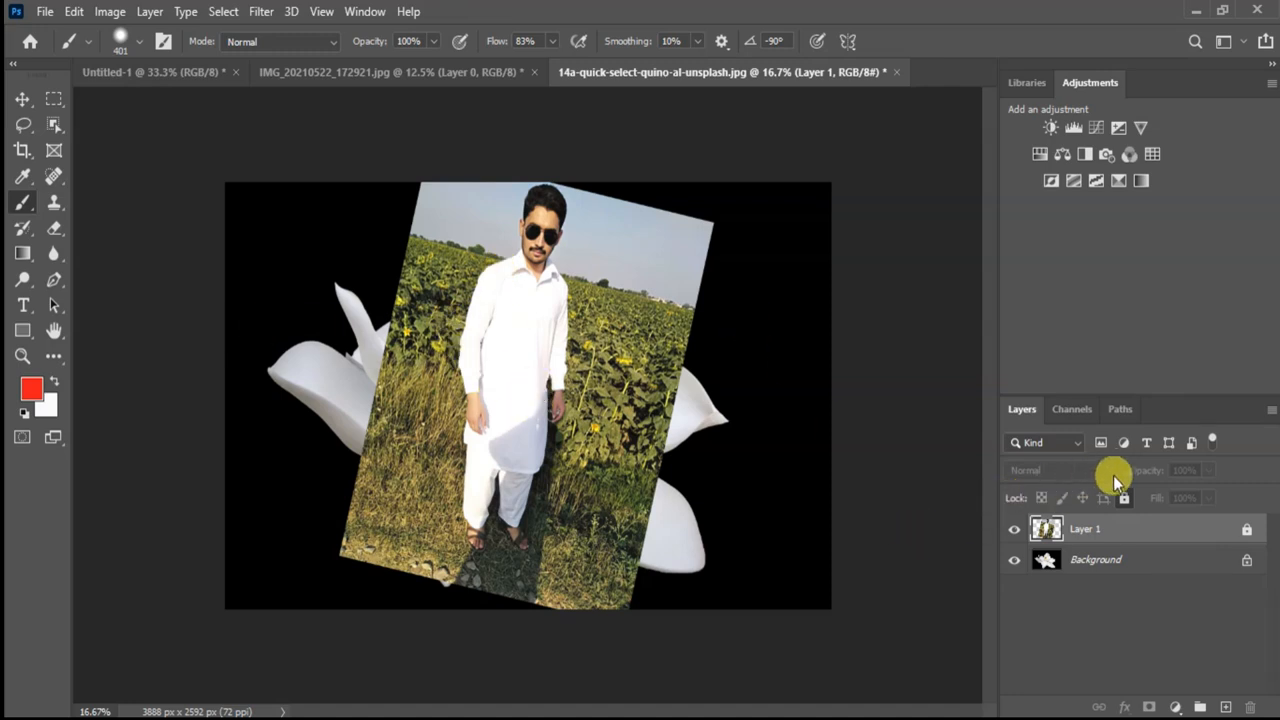
click(620, 356)
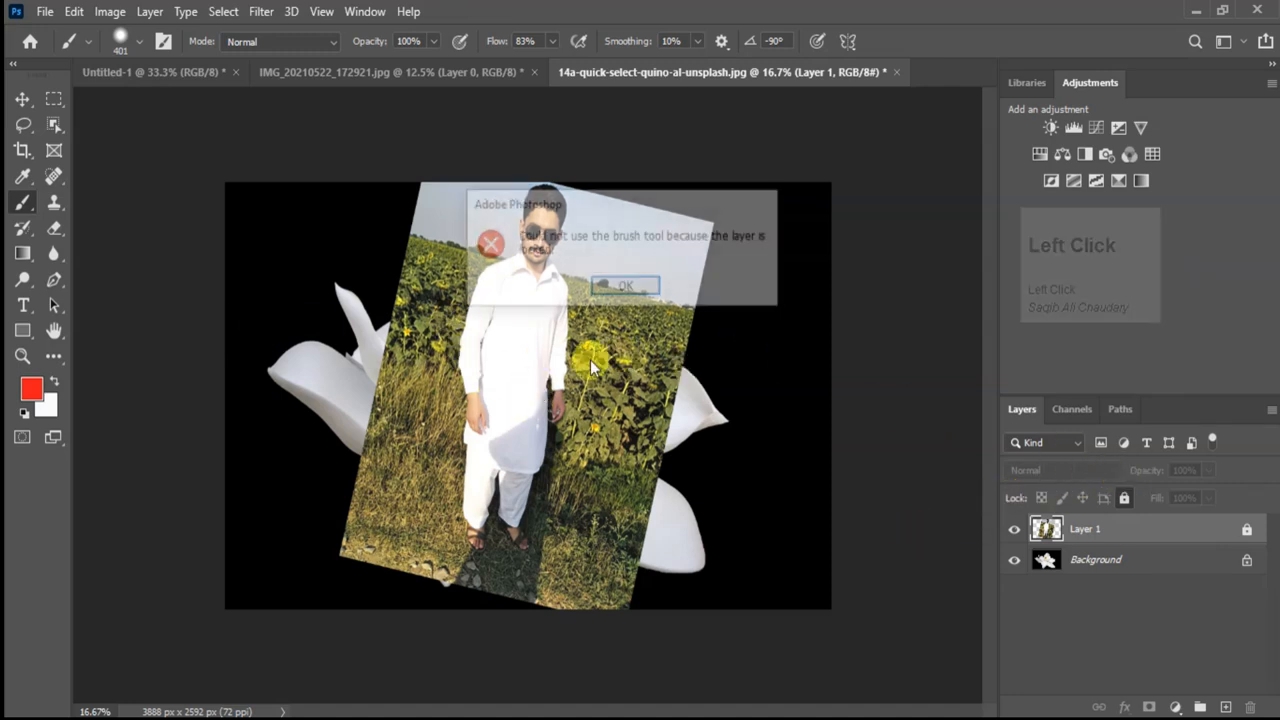
click(630, 296)
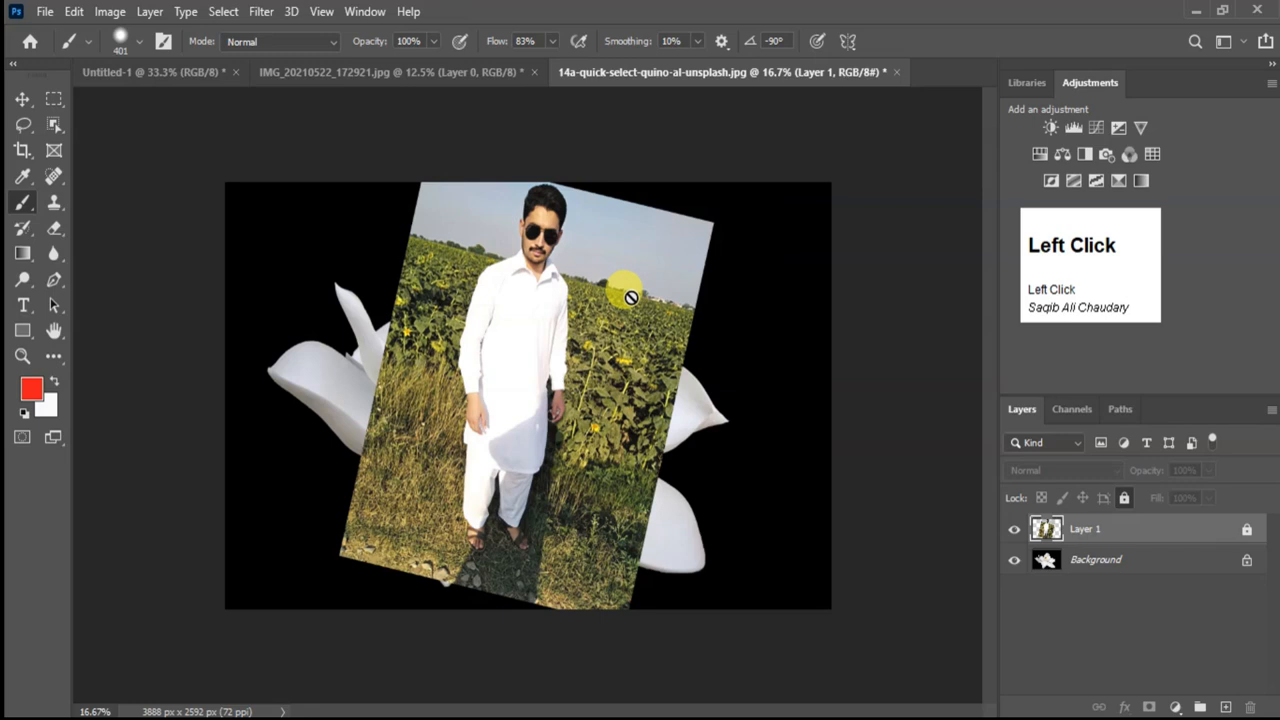
Paint a short red brush stroke on the Background layer beside the photo, and try to paint on the fully locked Layer 1 again.
click(1115, 560)
mouse_move(255, 262)
mouse_down()
mouse_move(357, 266)
mouse_move(385, 300)
mouse_up()
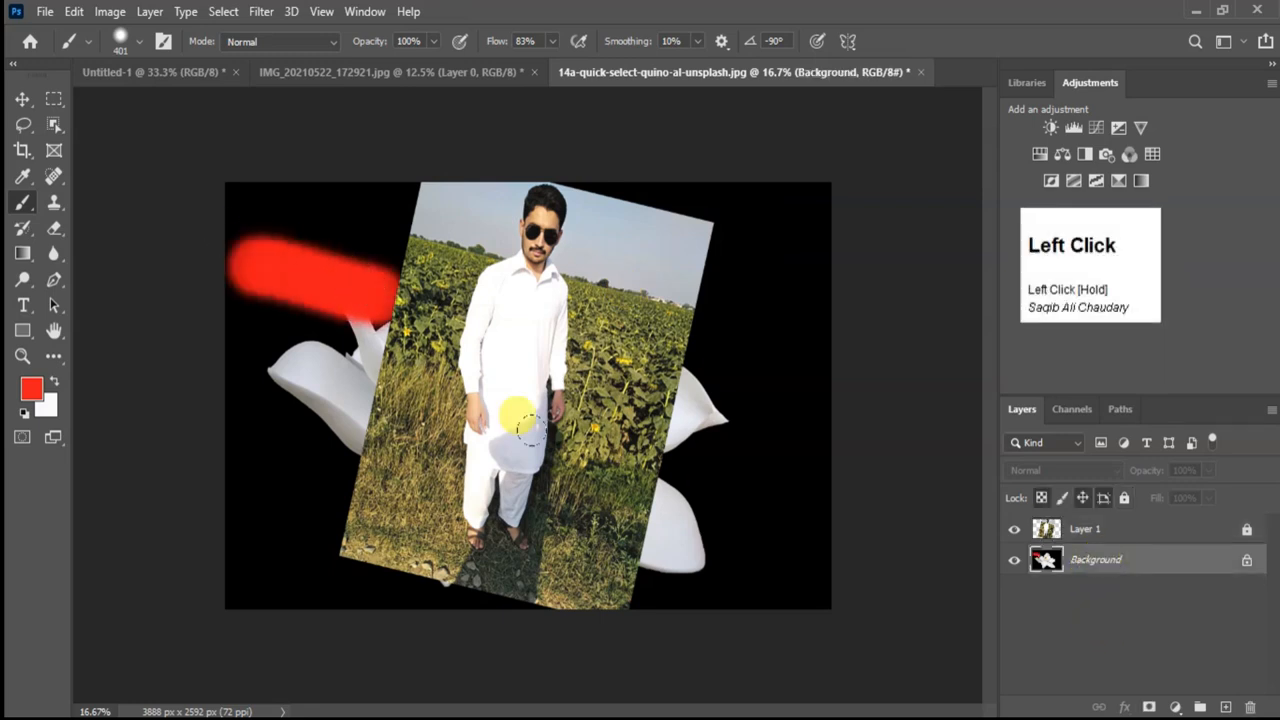
click(1140, 543)
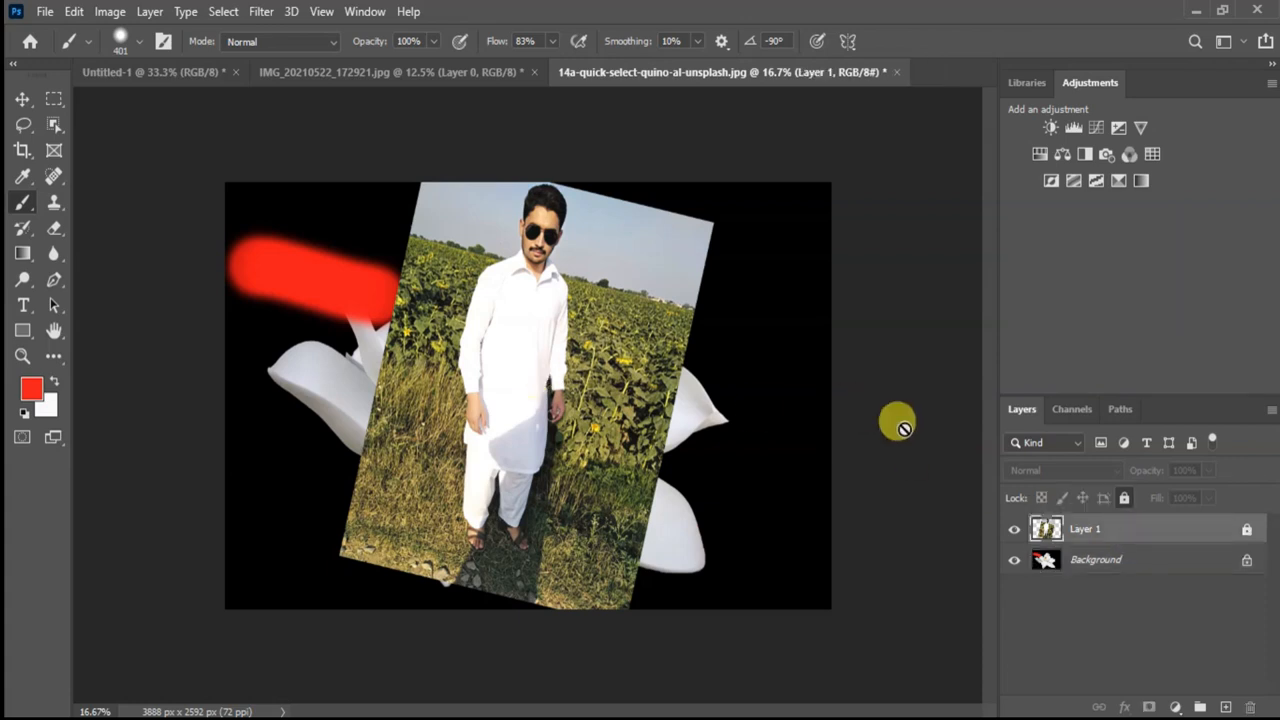
click(594, 346)
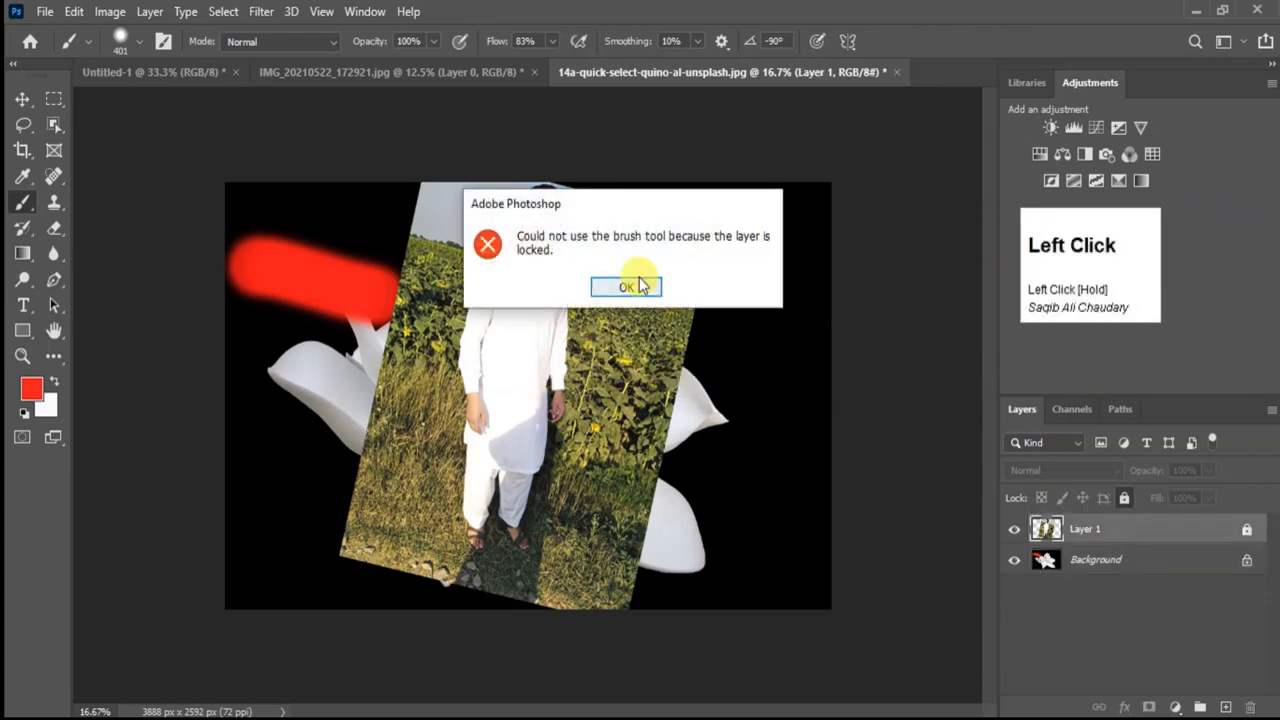
click(645, 297)
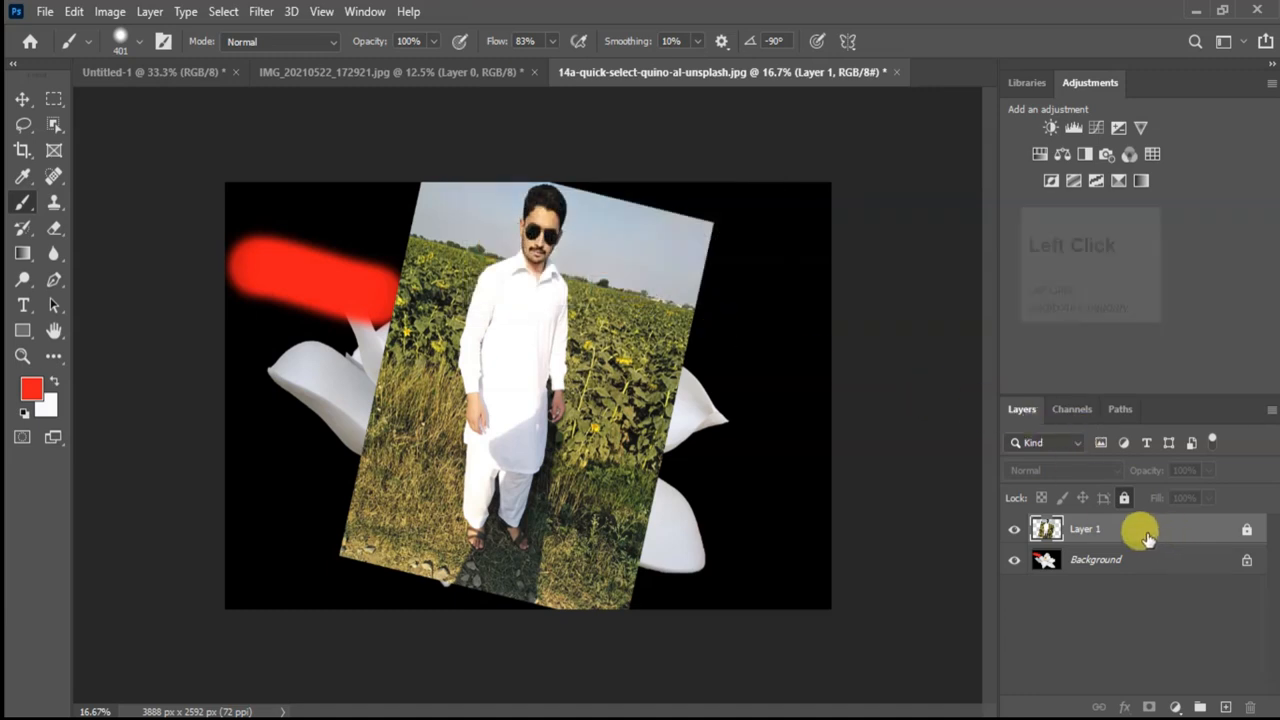
Replace the full lock on Layer 1 with the position lock and try out the layer's opacity slider.
click(1124, 497)
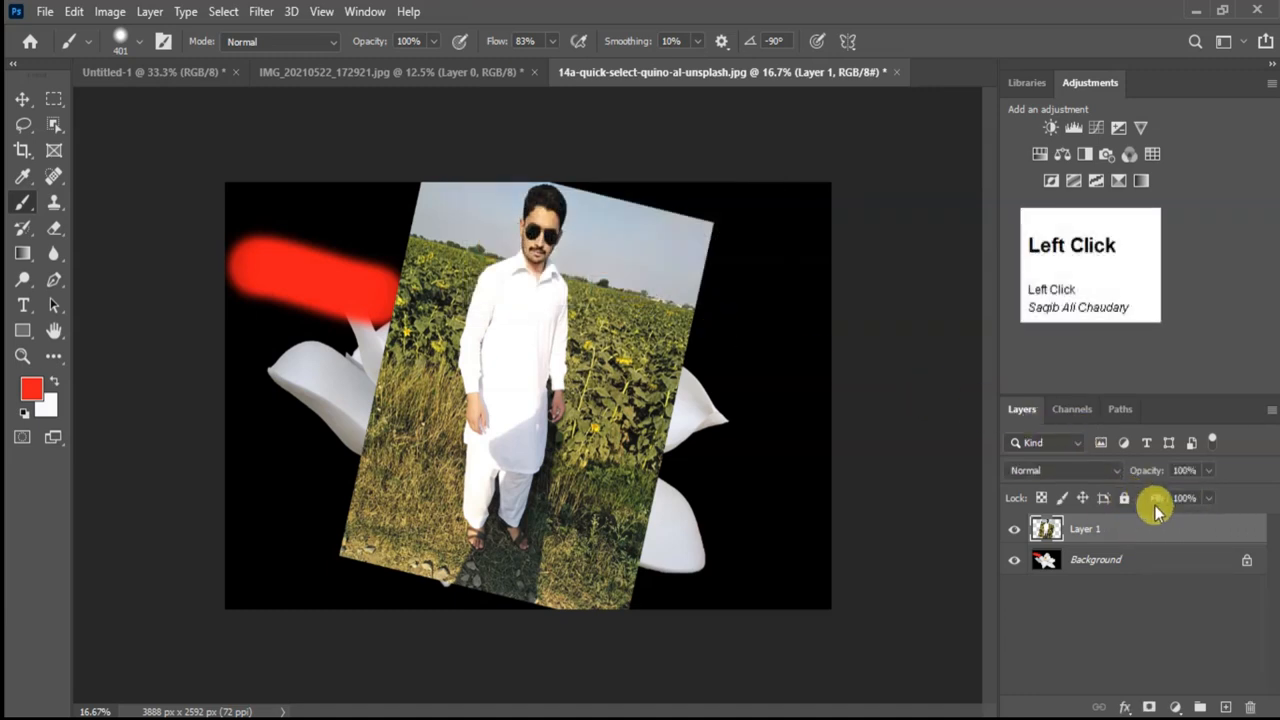
click(1082, 497)
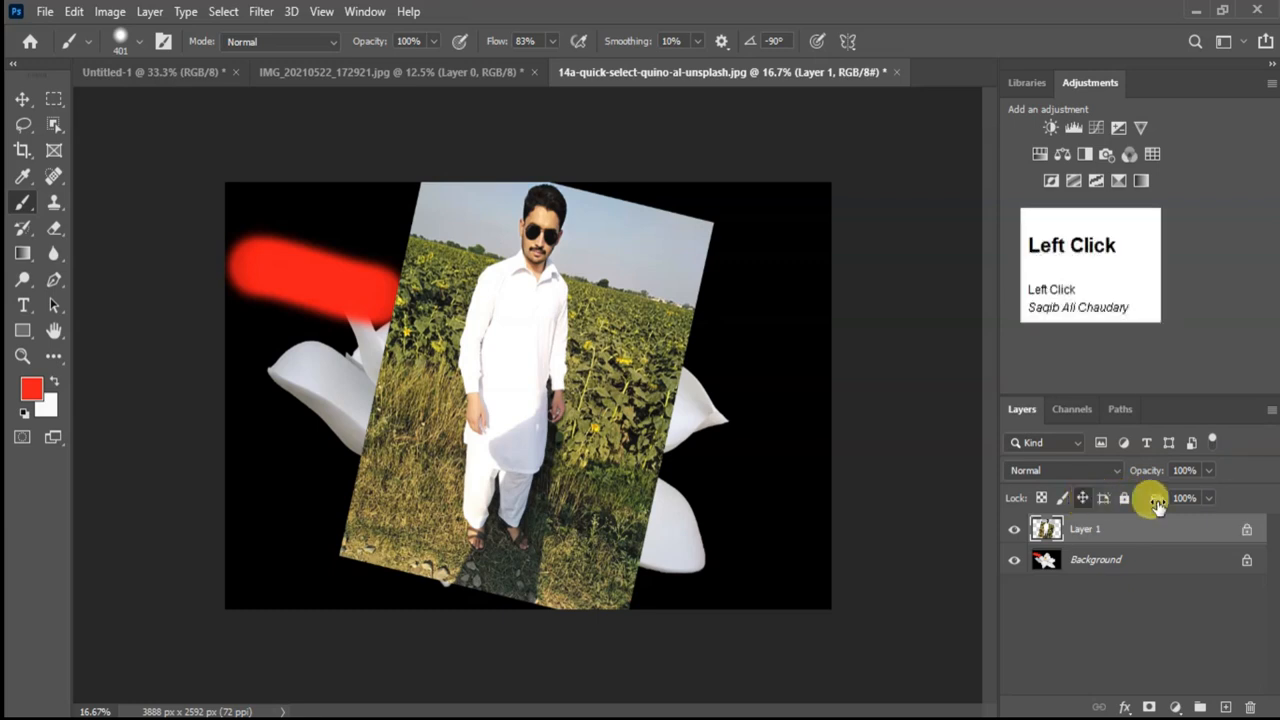
click(1208, 470)
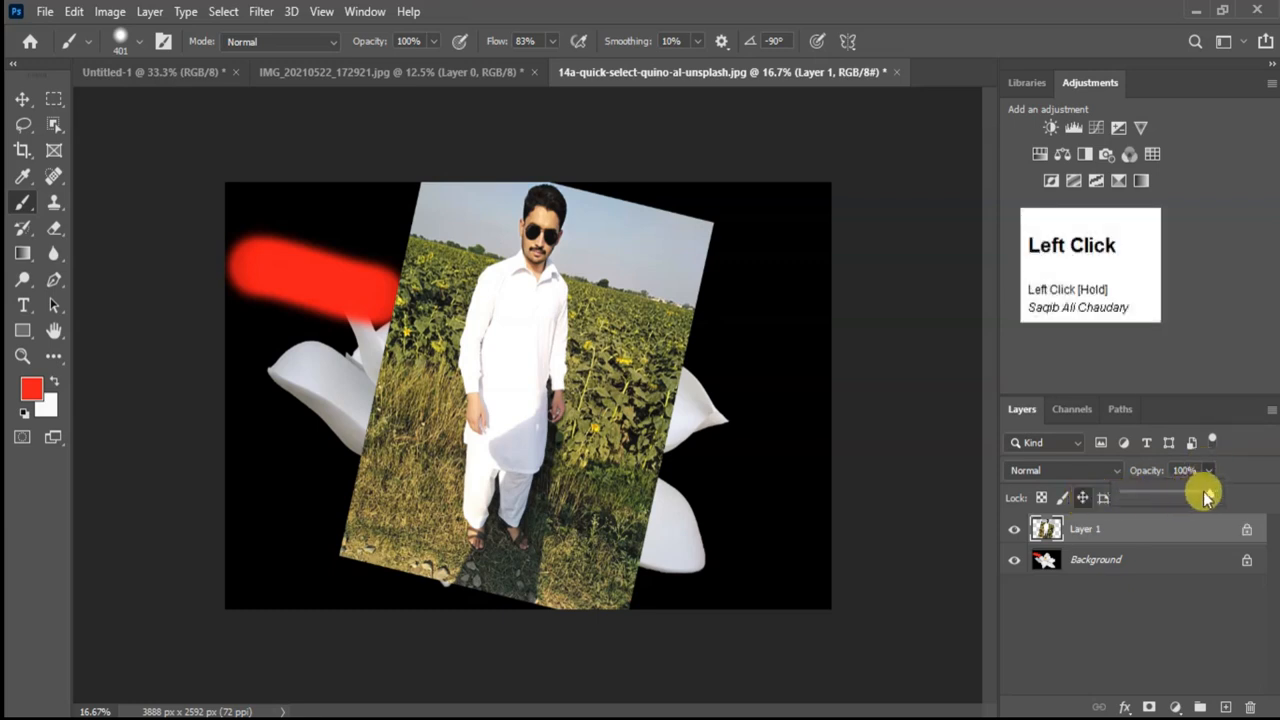
drag(1205, 495, 1244, 494)
click(1124, 498)
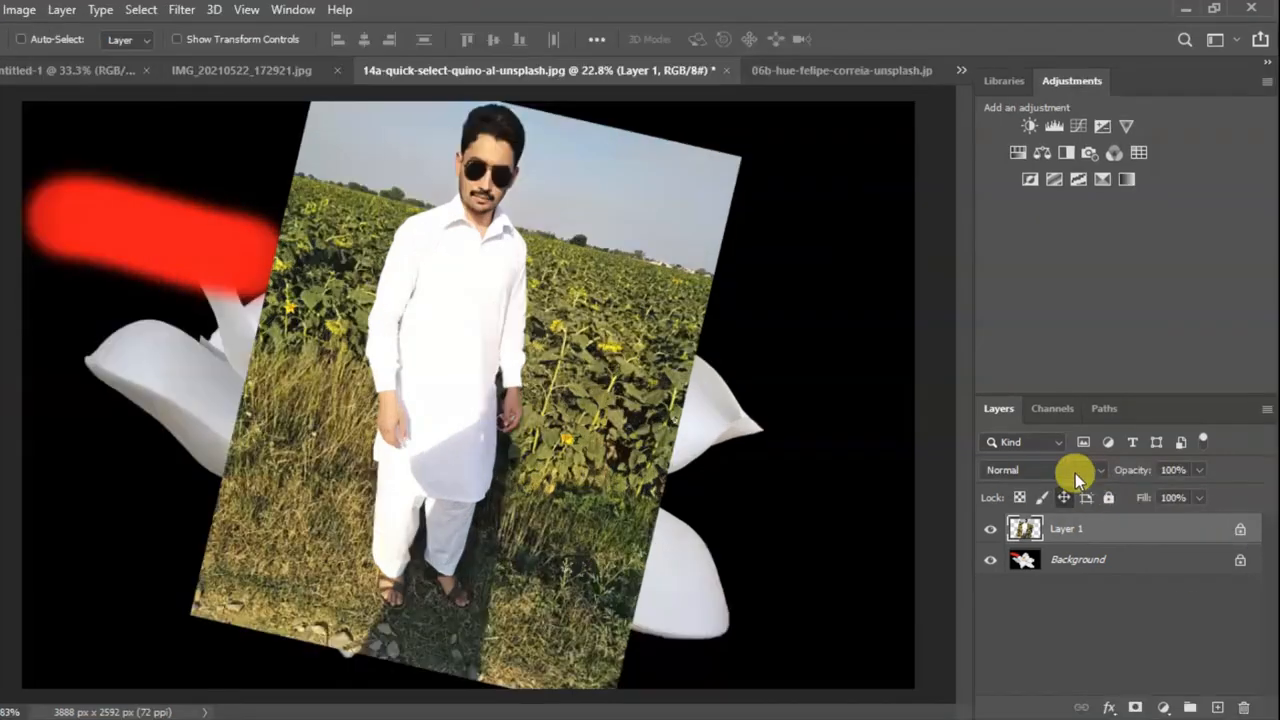
Look through the blend modes for Layer 1 and set its blend mode to Dissolve.
click(1075, 473)
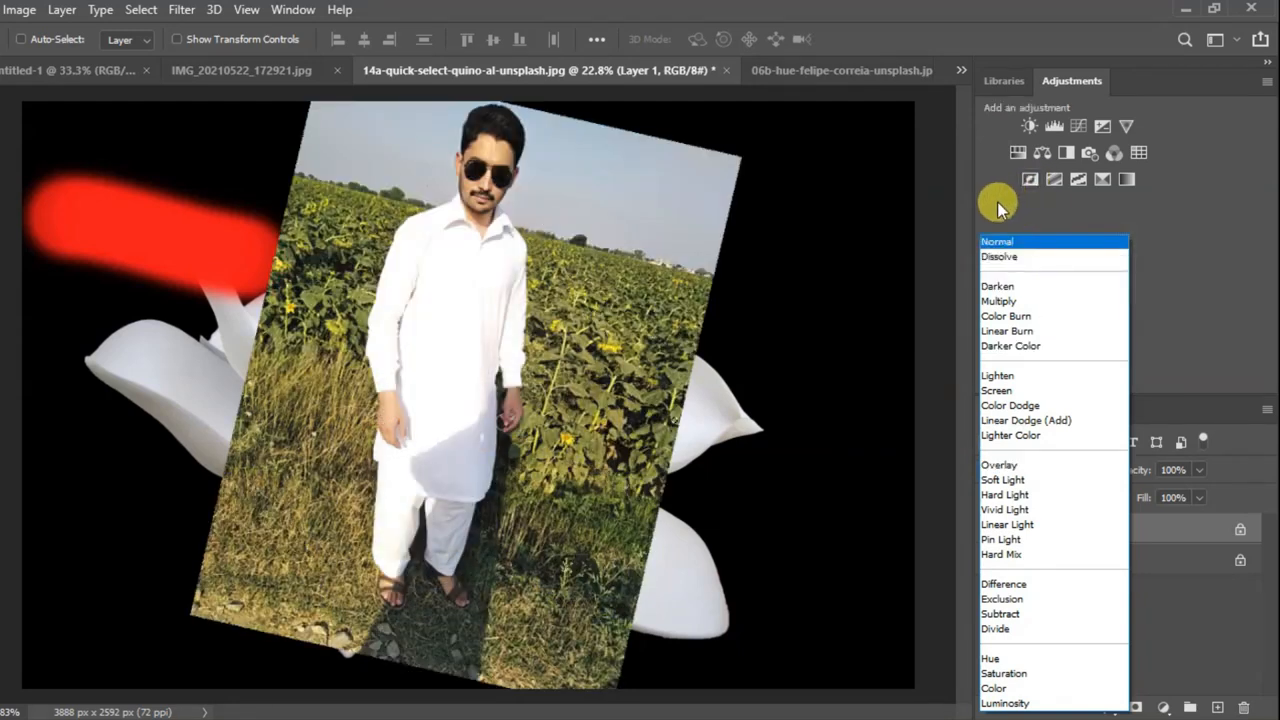
click(968, 202)
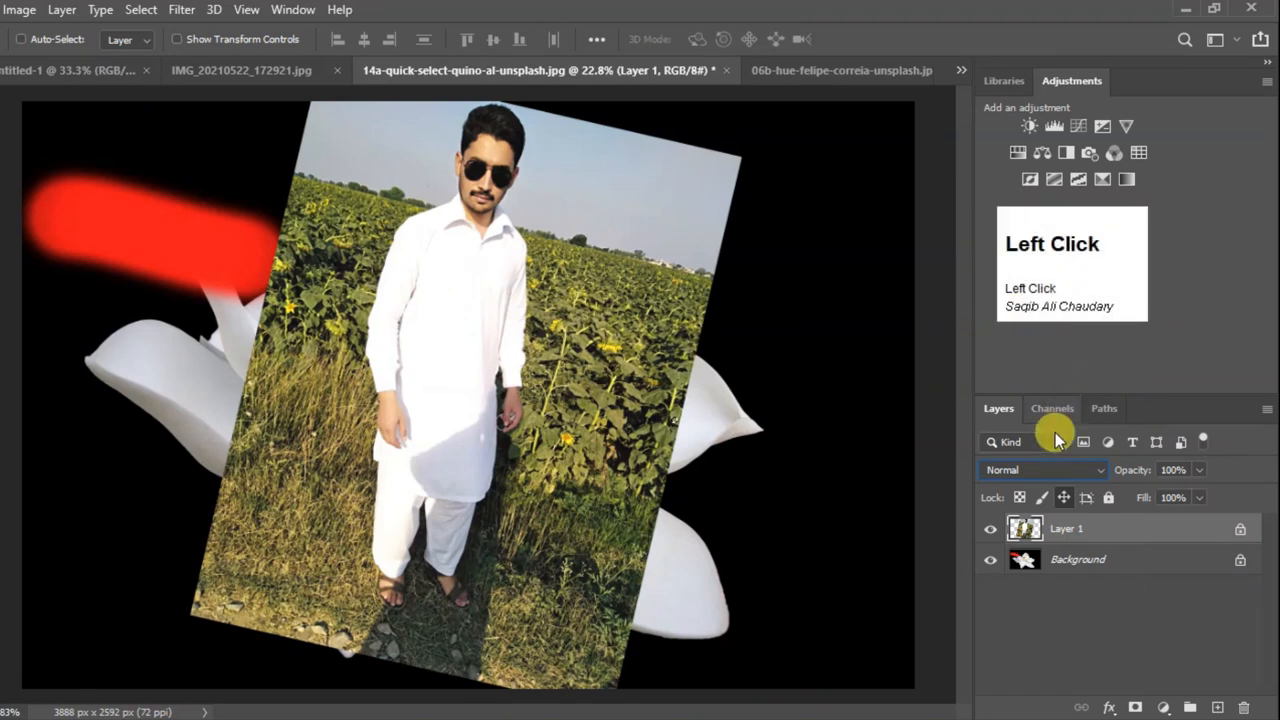
click(1044, 466)
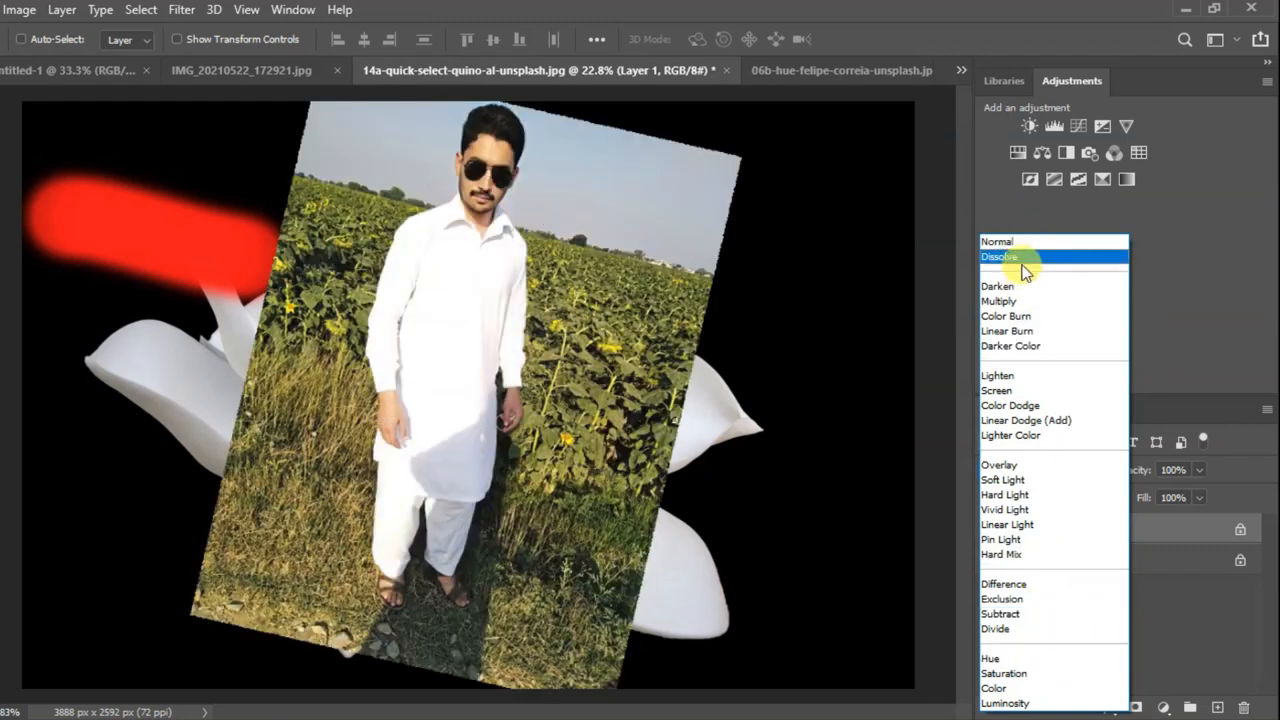
click(1013, 260)
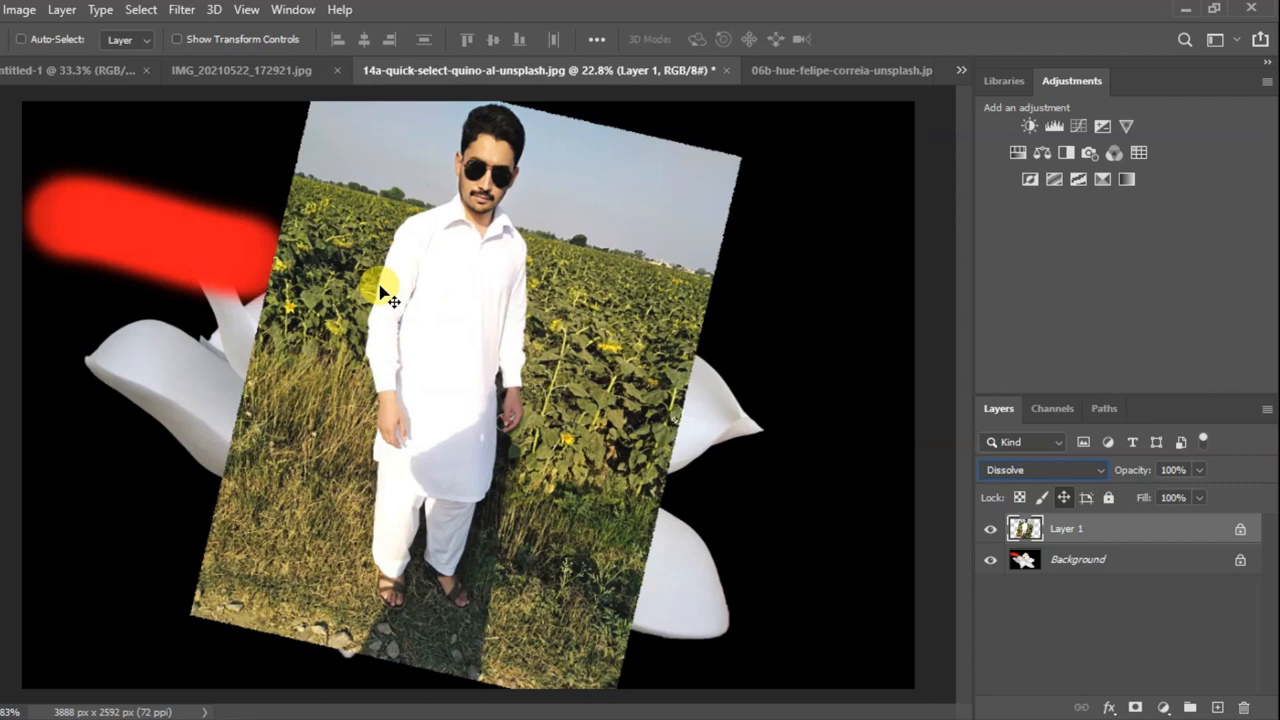
scroll(569, 296, up, 1)
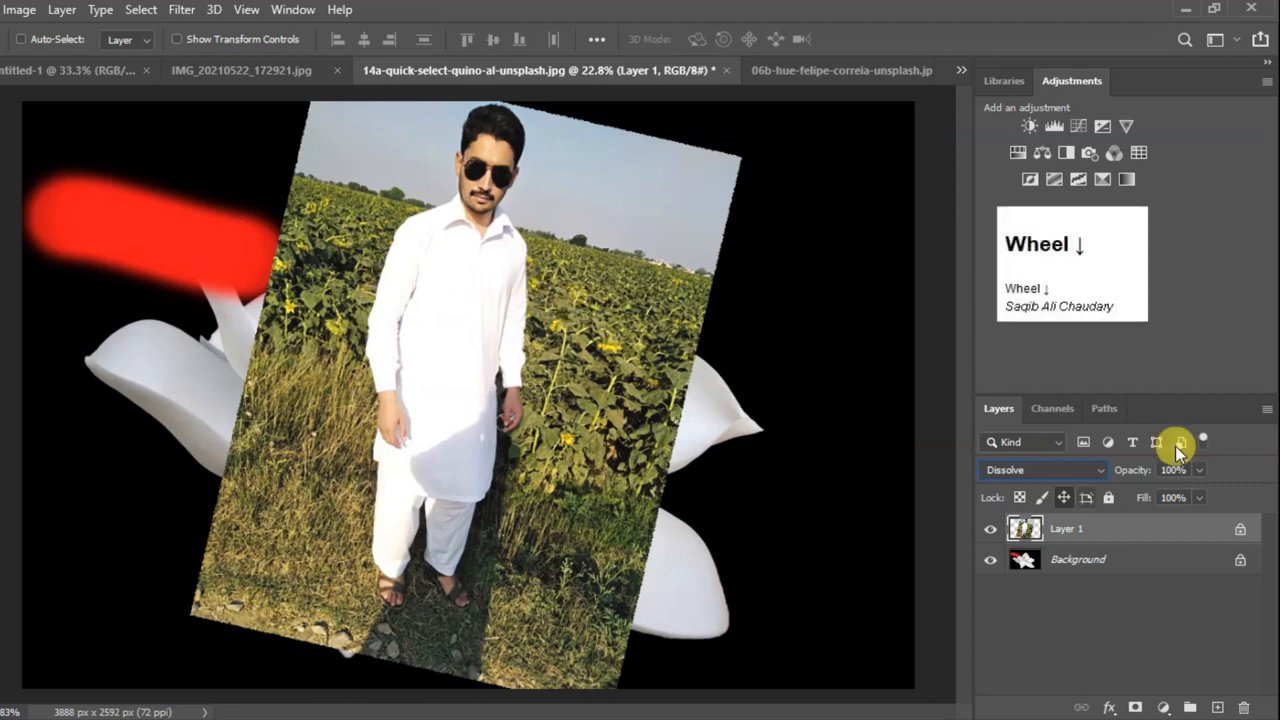
Lower the opacity of the Dissolve-blended Layer 1 to 26%.
click(1200, 470)
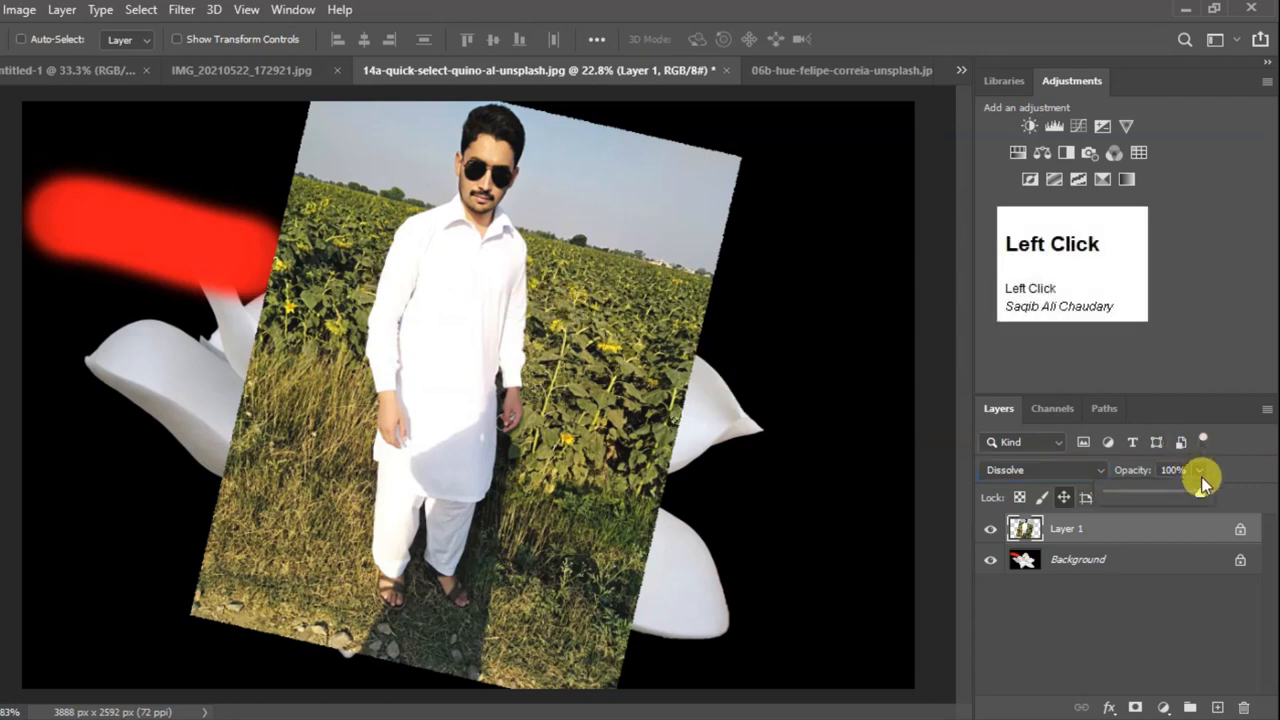
drag(1206, 493, 1161, 502)
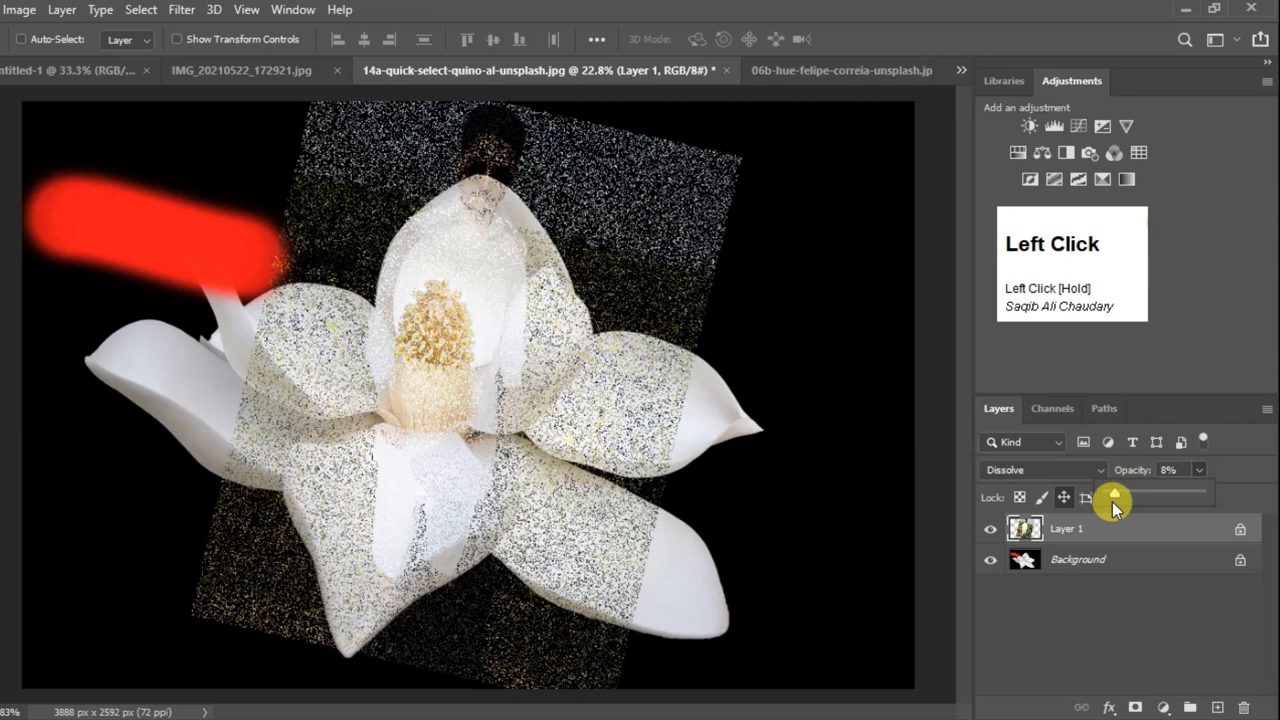
mouse_move(1112, 502)
mouse_down()
mouse_move(1131, 497)
mouse_move(1123, 489)
mouse_up()
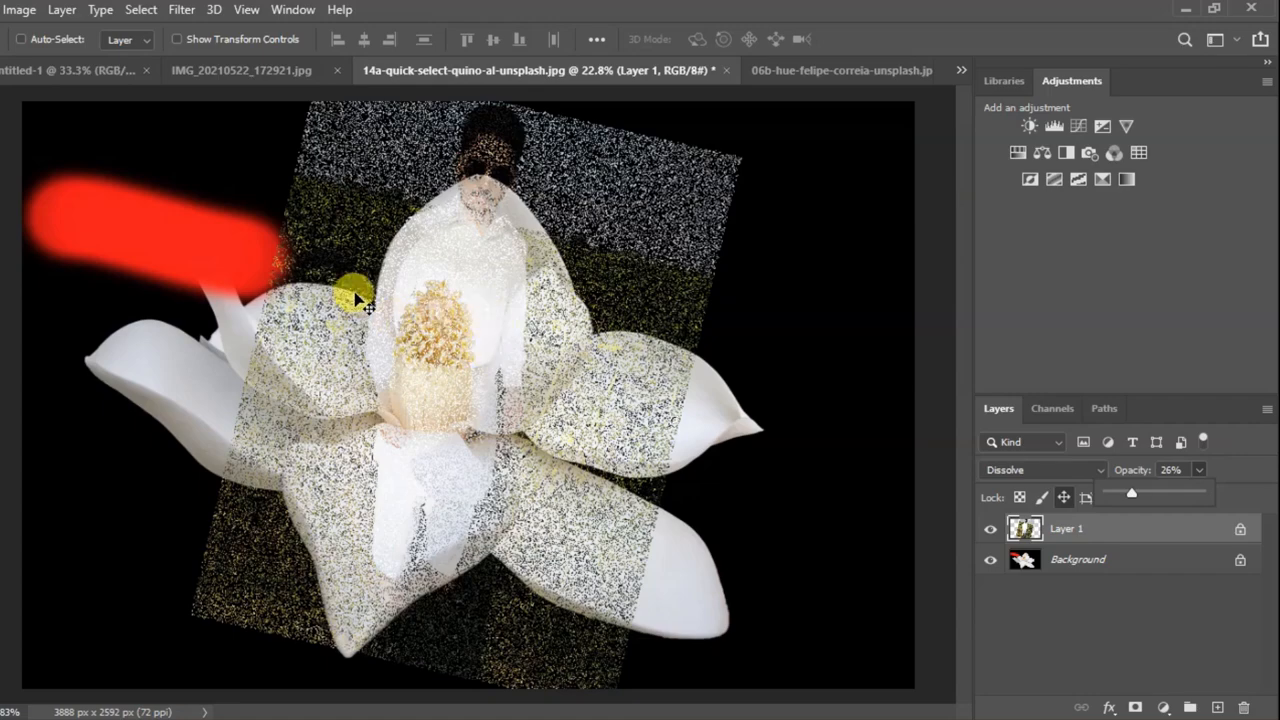
Examine the dissolved pixels of Layer 1 at high magnification and set the layer's opacity to 28%.
scroll(366, 298, up, 4)
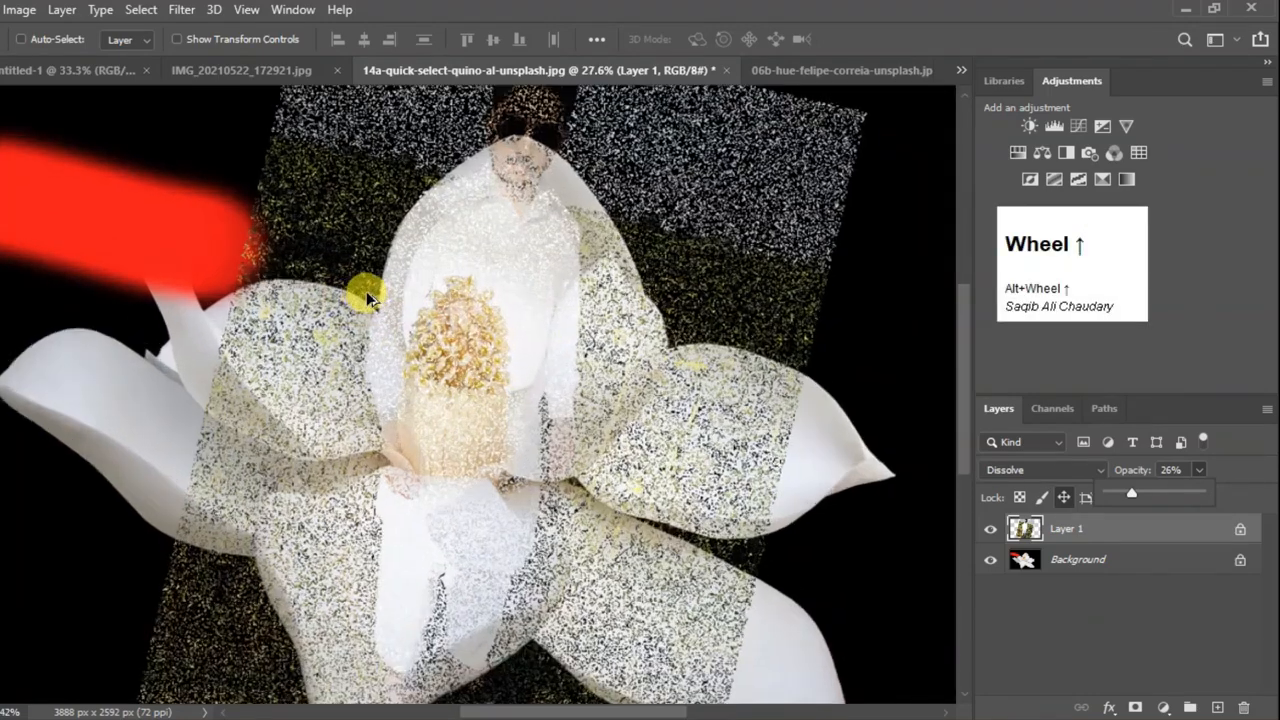
scroll(366, 298, up, 2)
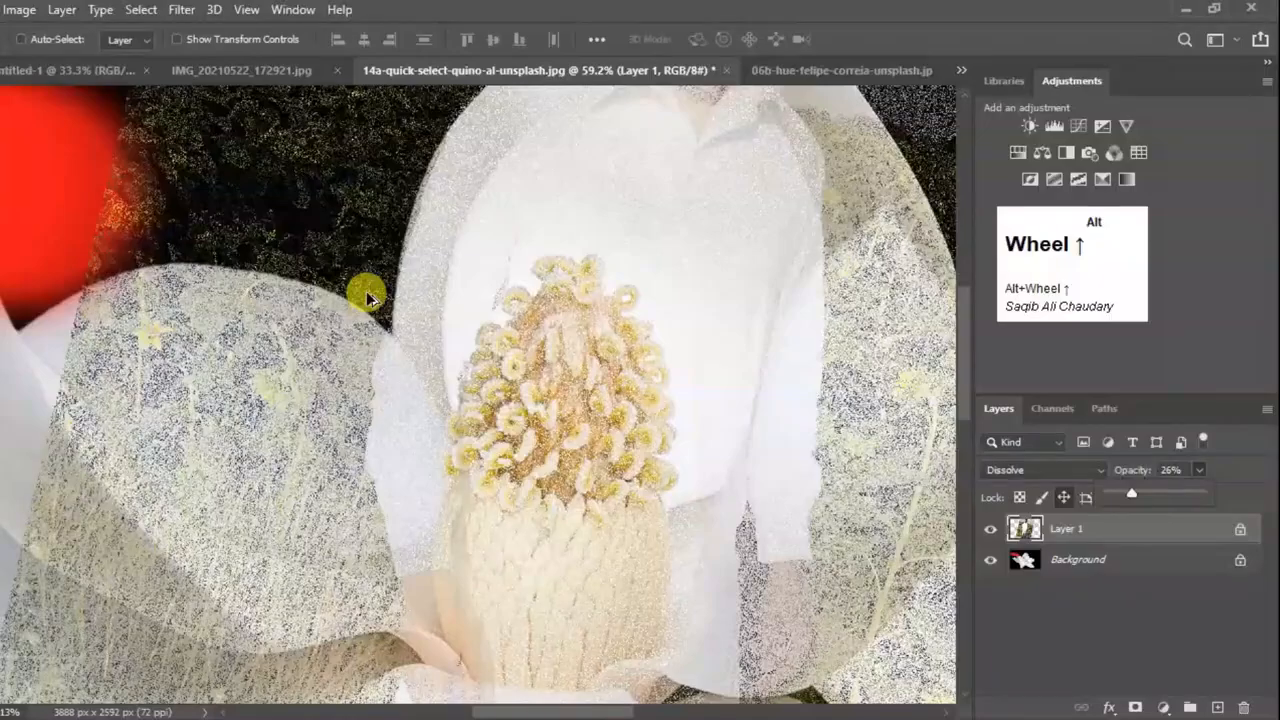
alt+scroll(367, 298, up, 8)
alt+scroll(372, 263, up, 7)
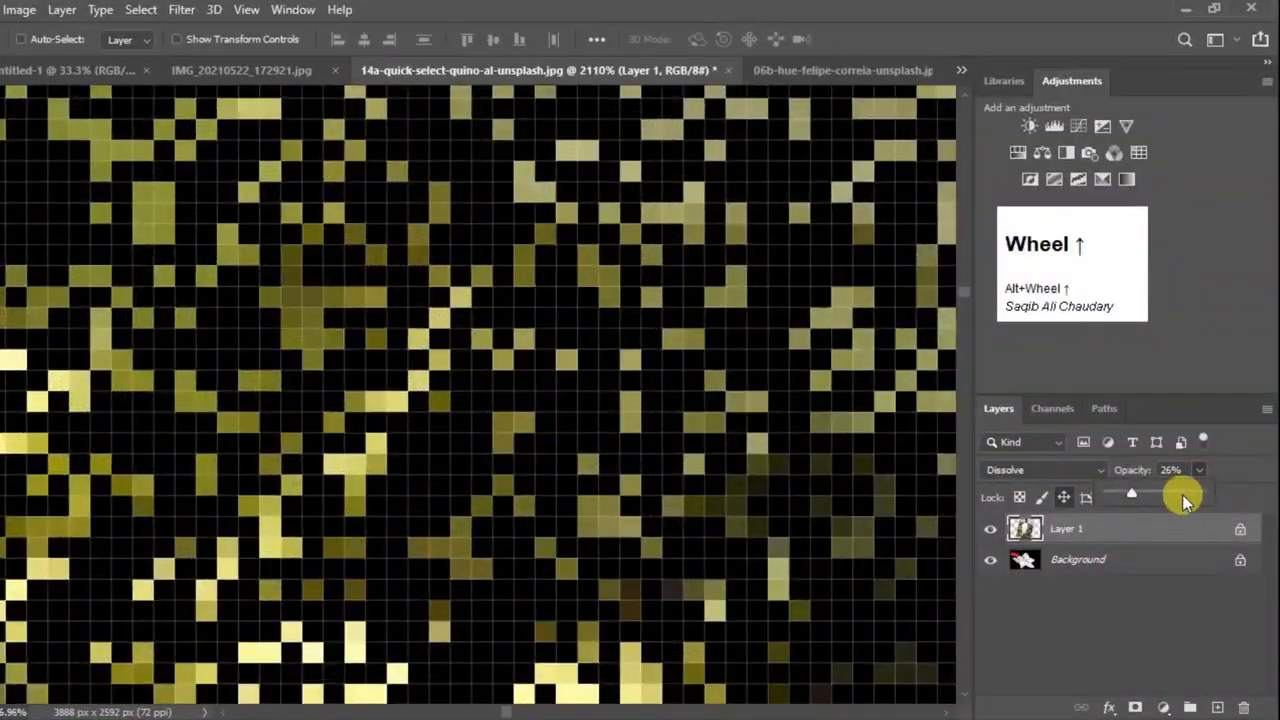
mouse_move(1134, 497)
mouse_down()
mouse_move(1205, 499)
mouse_move(1137, 507)
mouse_up()
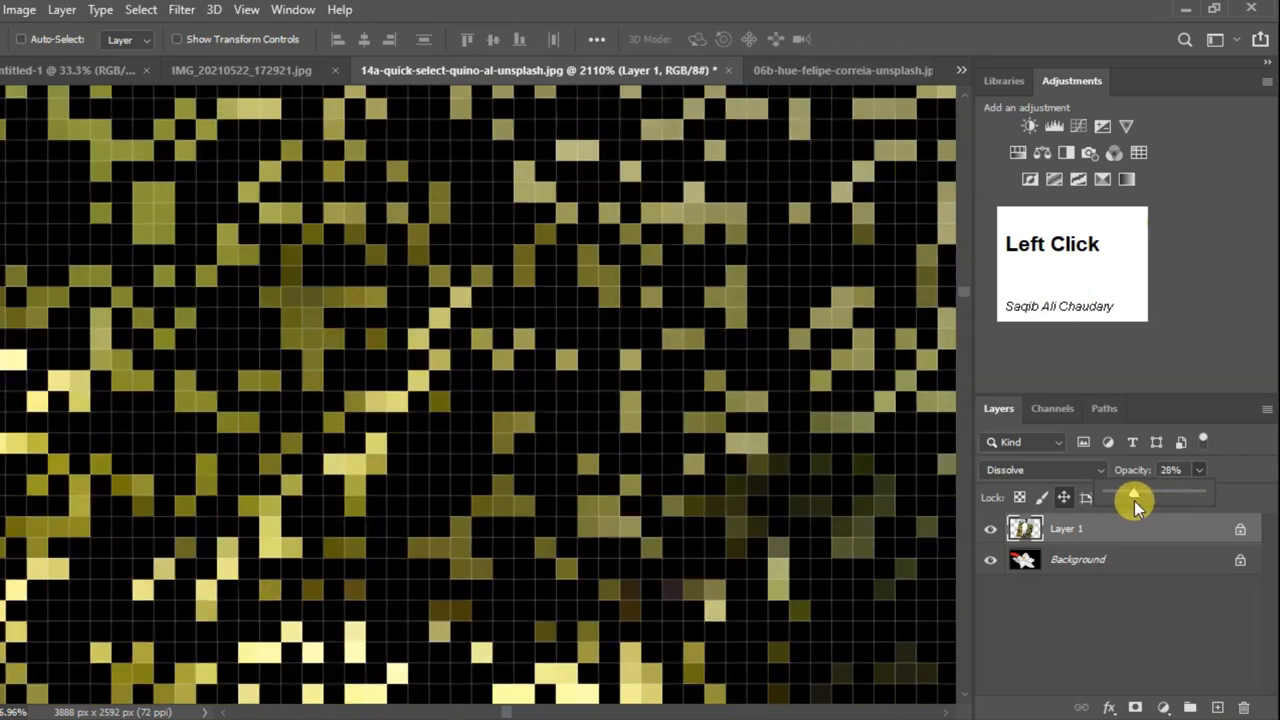
scroll(423, 391, down, 2)
alt+scroll(425, 393, down, 2)
alt+scroll(425, 393, down, 10)
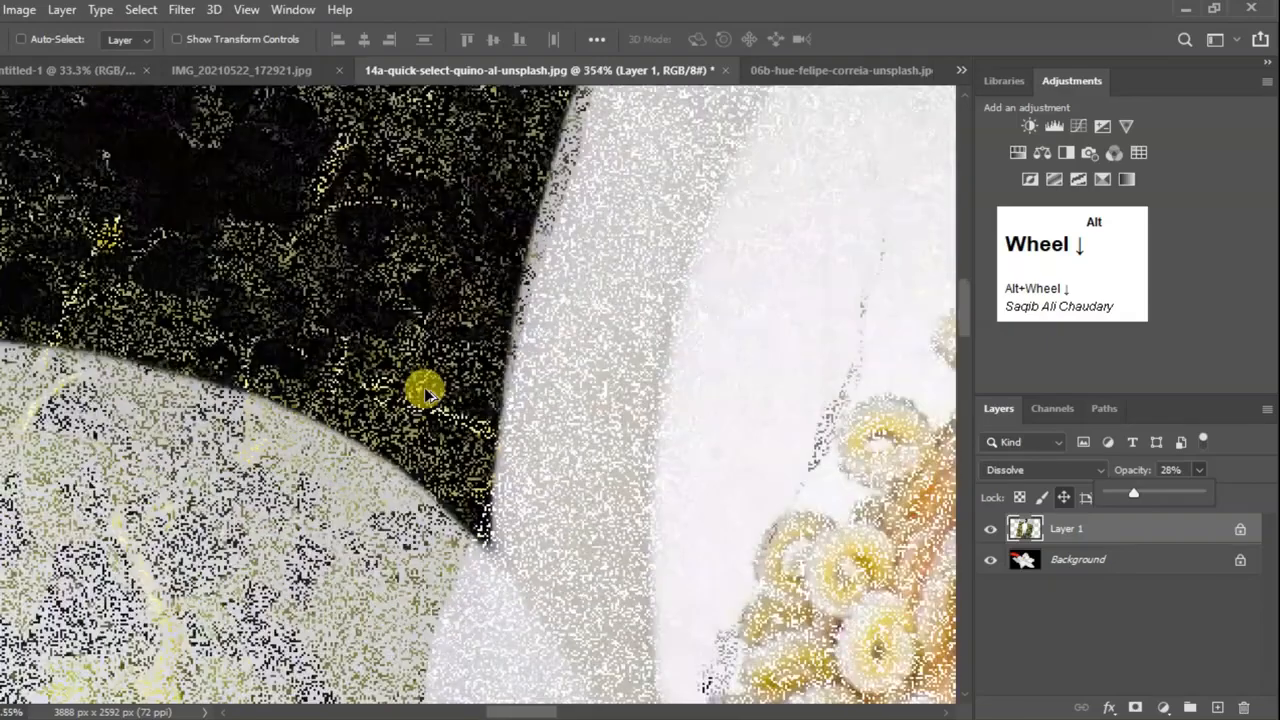
alt+scroll(425, 393, down, 4)
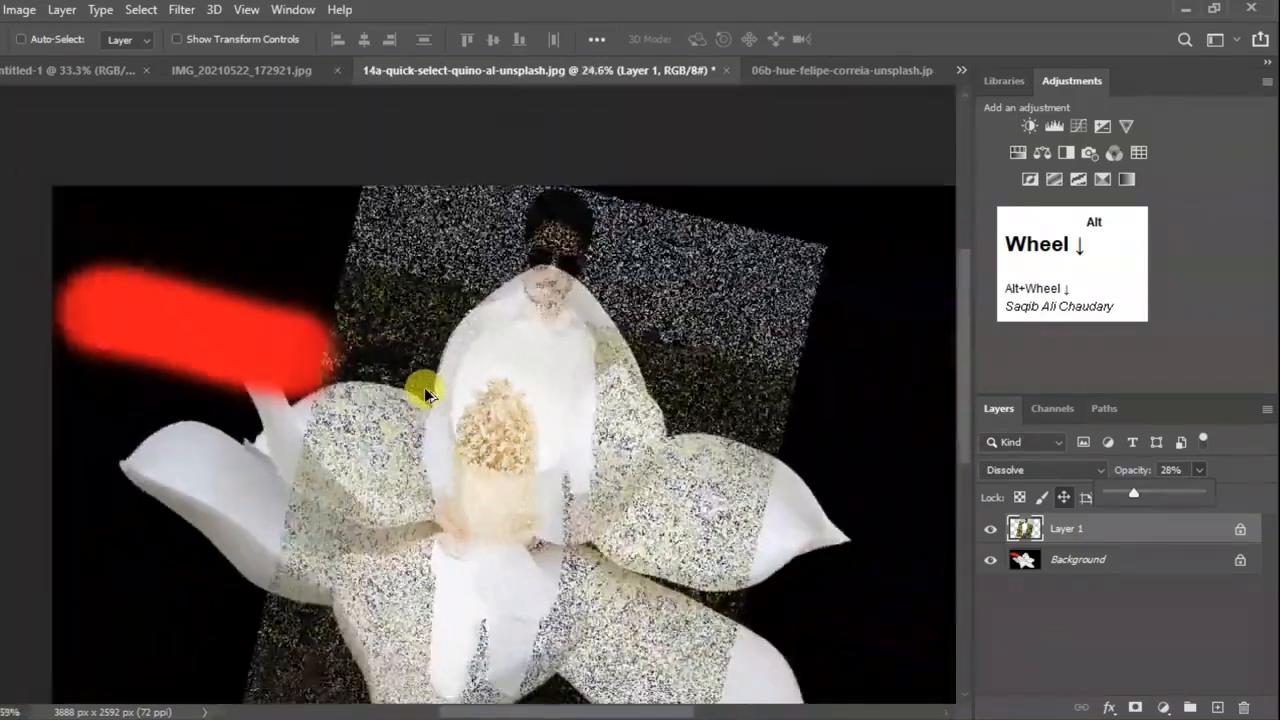
alt+scroll(425, 393, up, 1)
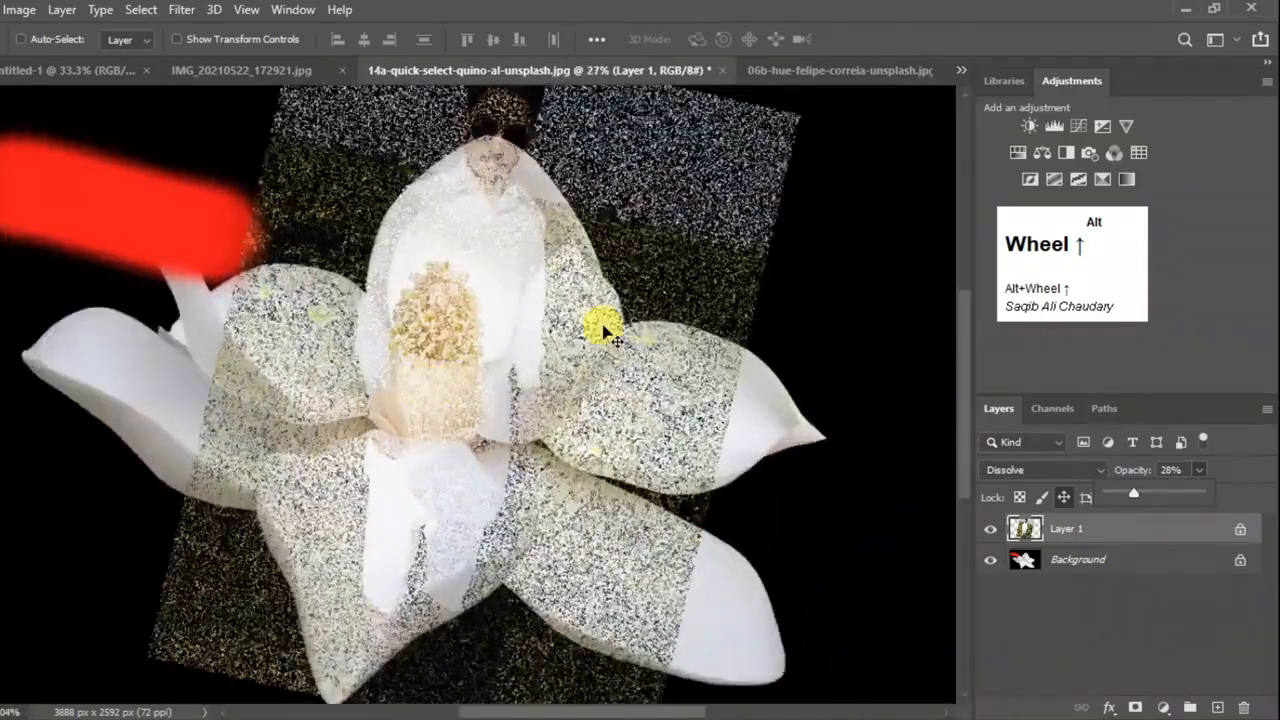
Try the Darken and Screen blend modes on Layer 1 and set its blend mode to Overlay.
click(1062, 470)
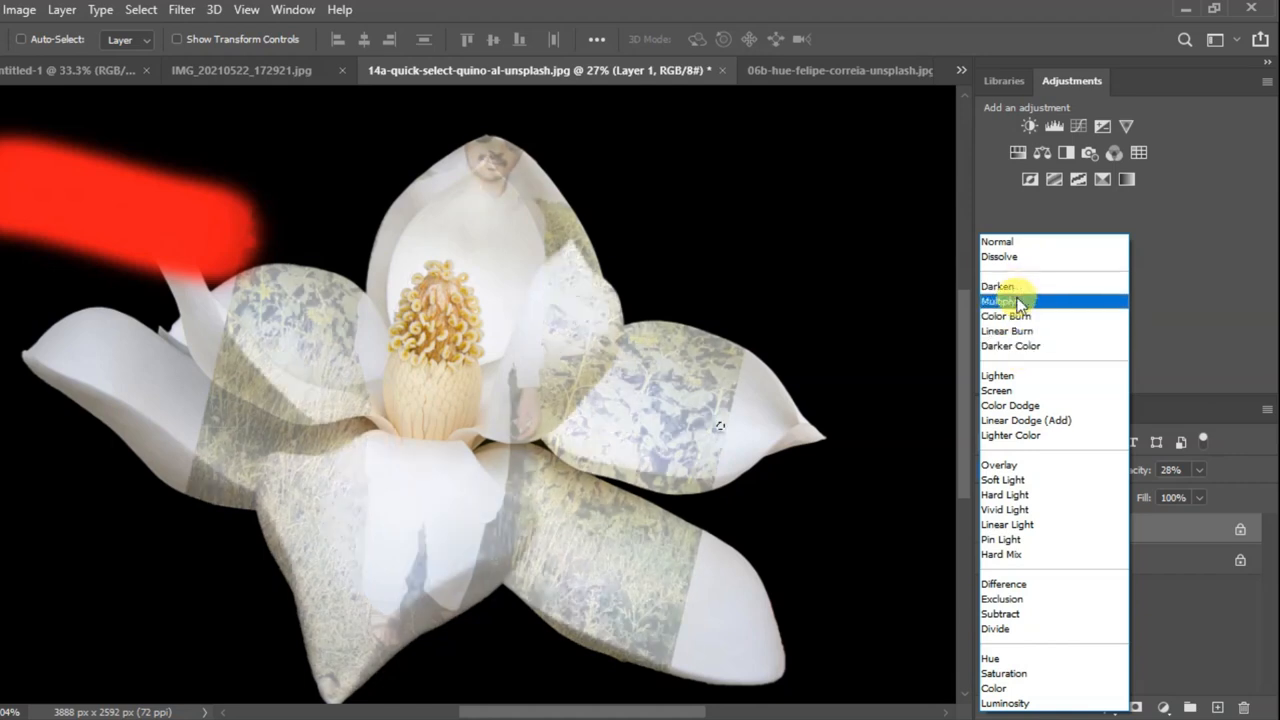
click(1018, 290)
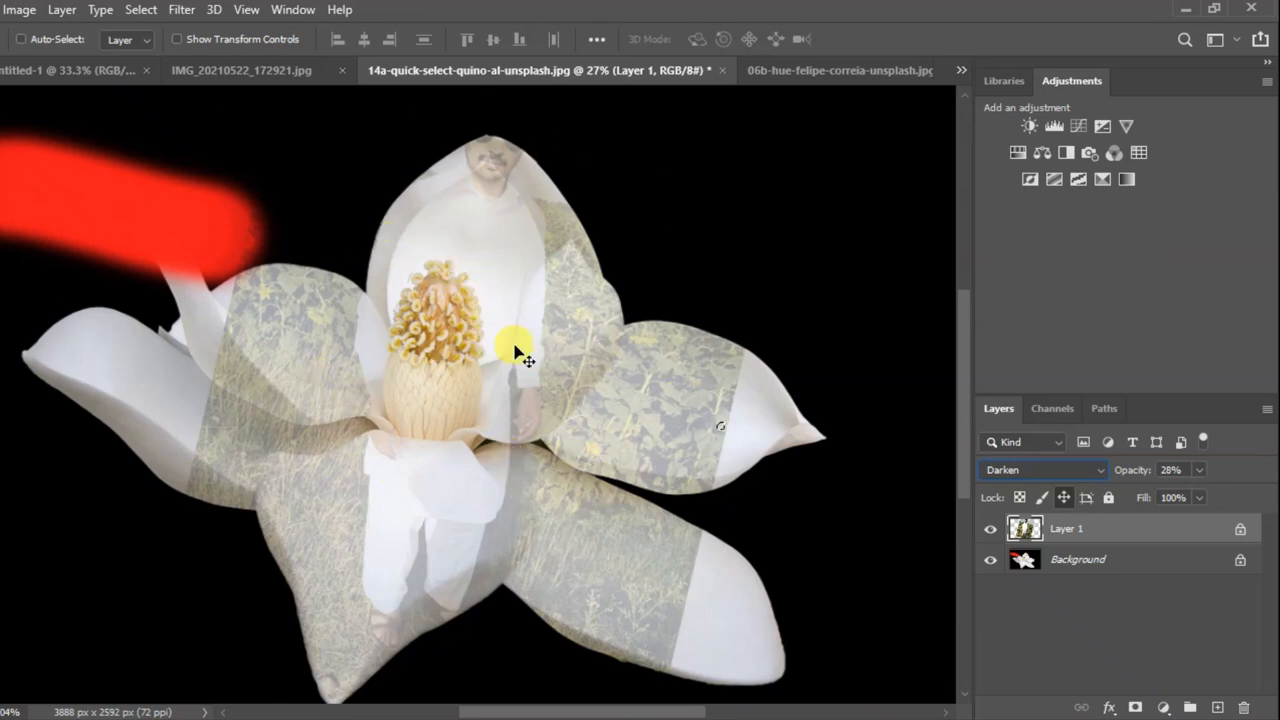
click(1050, 466)
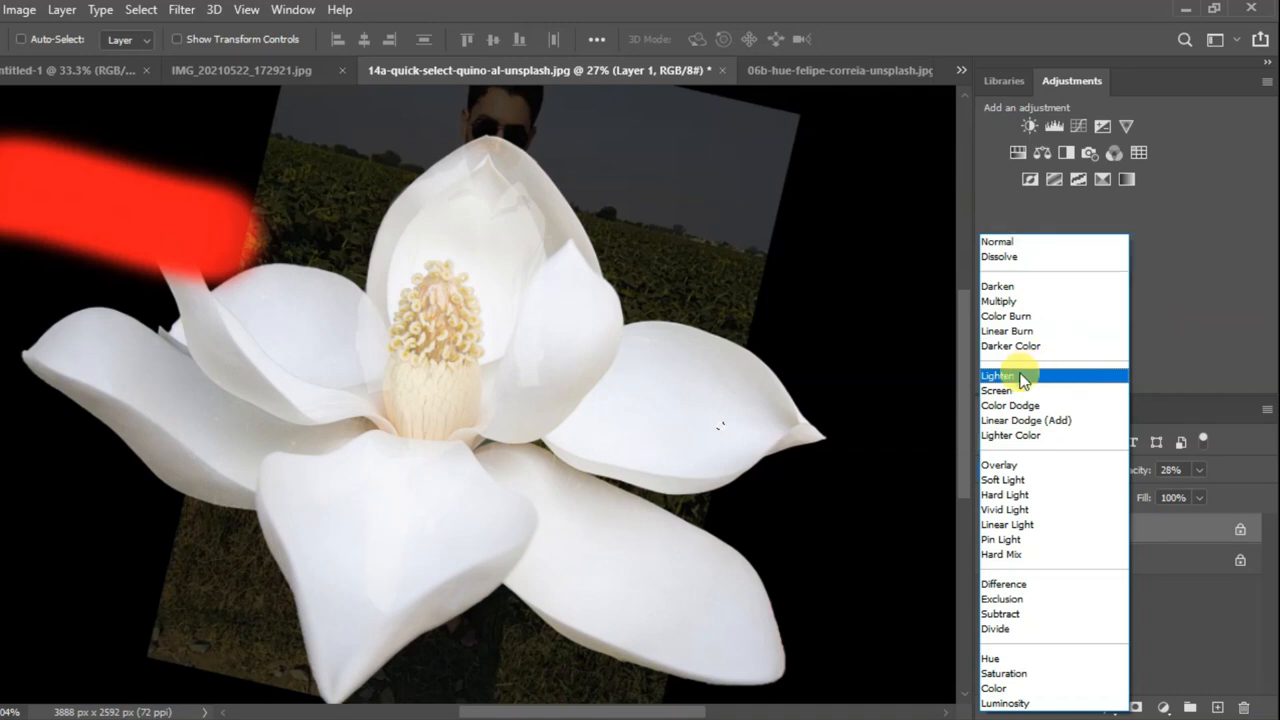
alt+click(1018, 392)
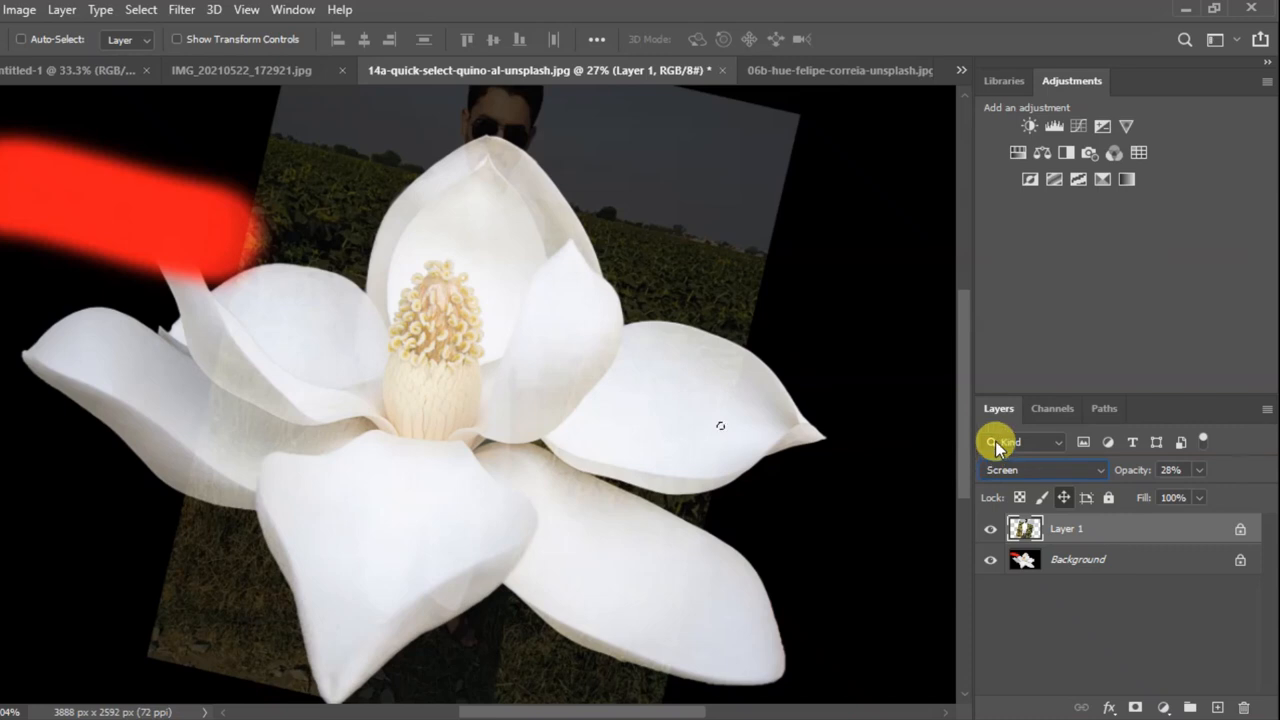
click(1025, 470)
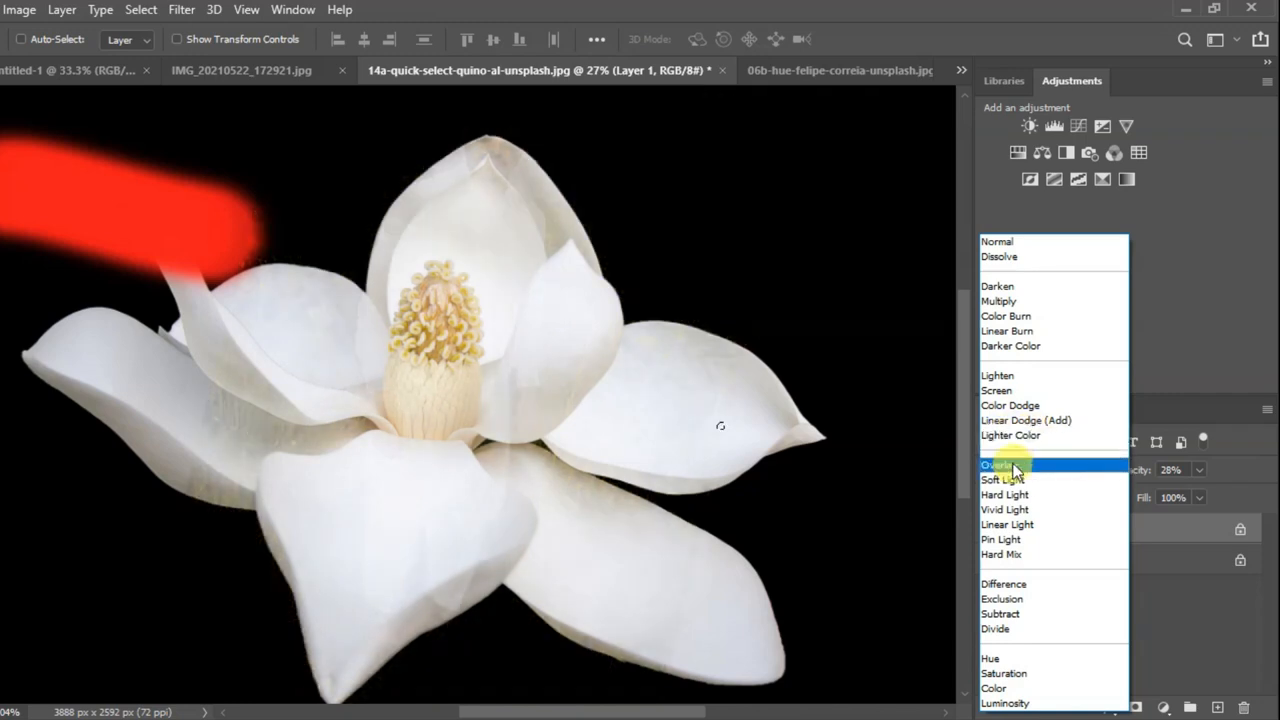
click(1005, 465)
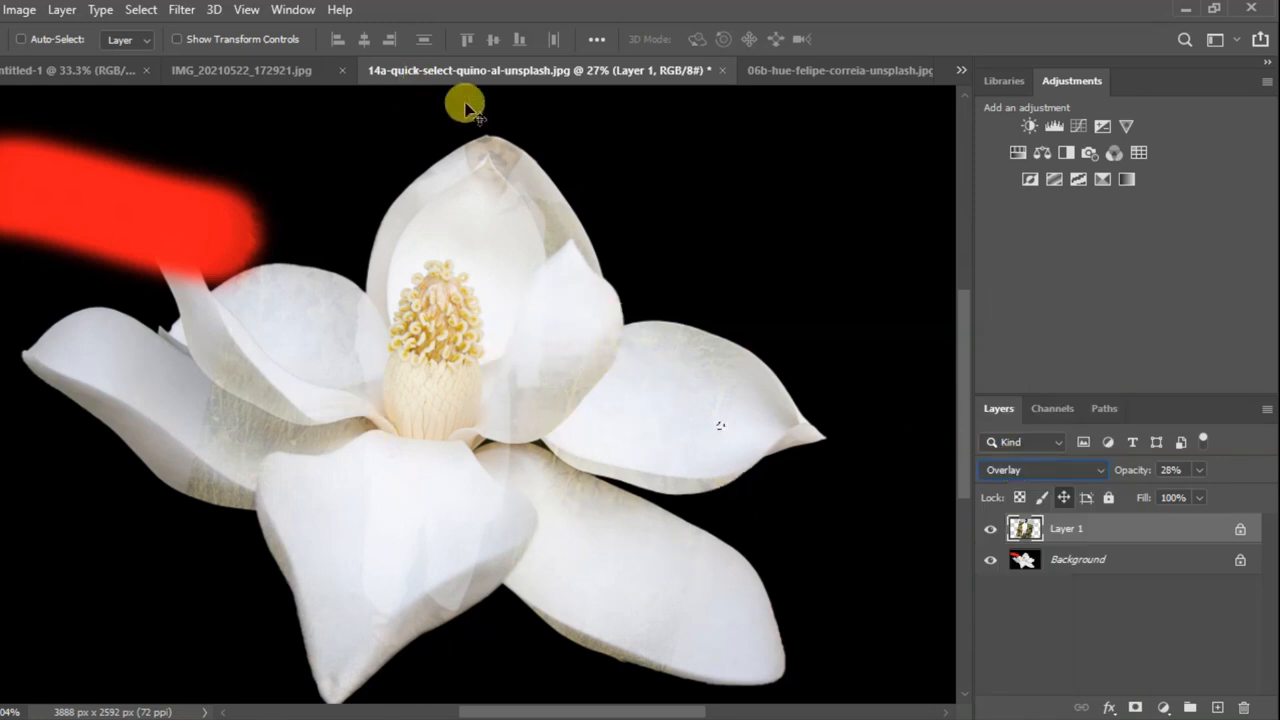
Switch to the red rose document, shift the Layer 1 photo slightly left and delete the empty Layer 2.
alt+click(793, 76)
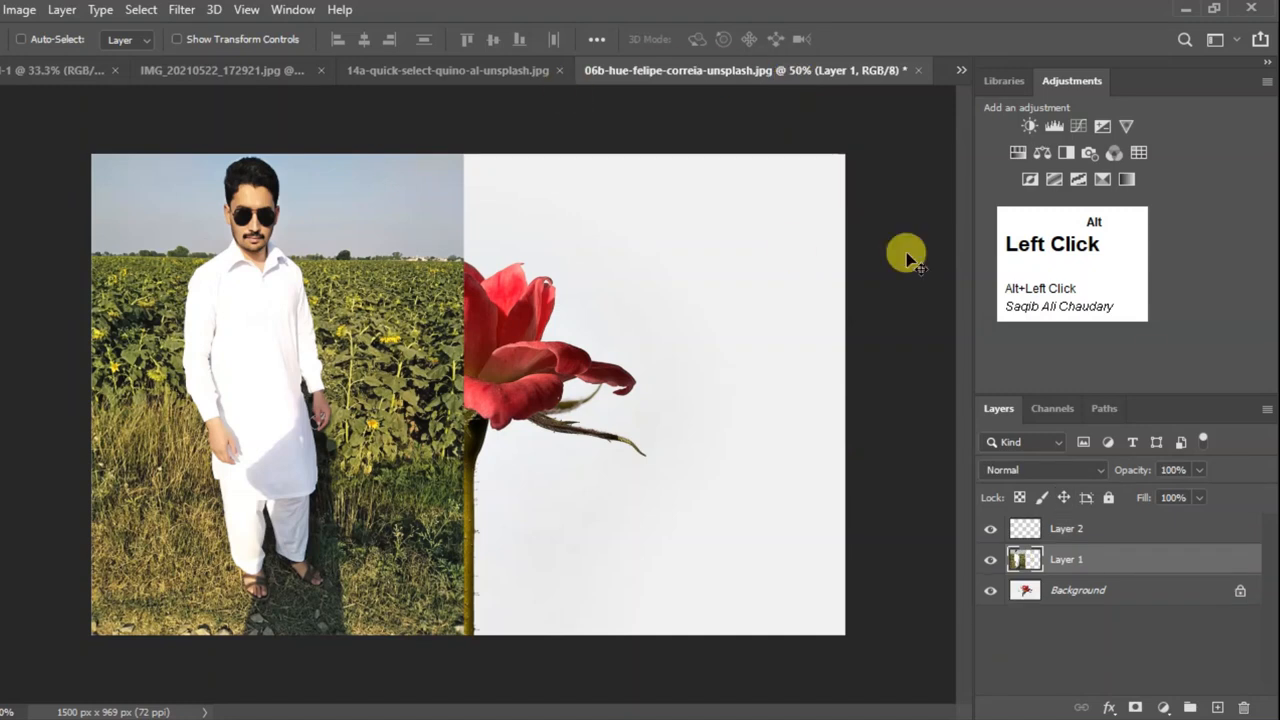
mouse_move(304, 338)
mouse_down()
mouse_move(422, 356)
mouse_move(735, 300)
mouse_move(877, 329)
mouse_move(389, 306)
mouse_move(323, 352)
mouse_move(320, 320)
mouse_up()
click(177, 64)
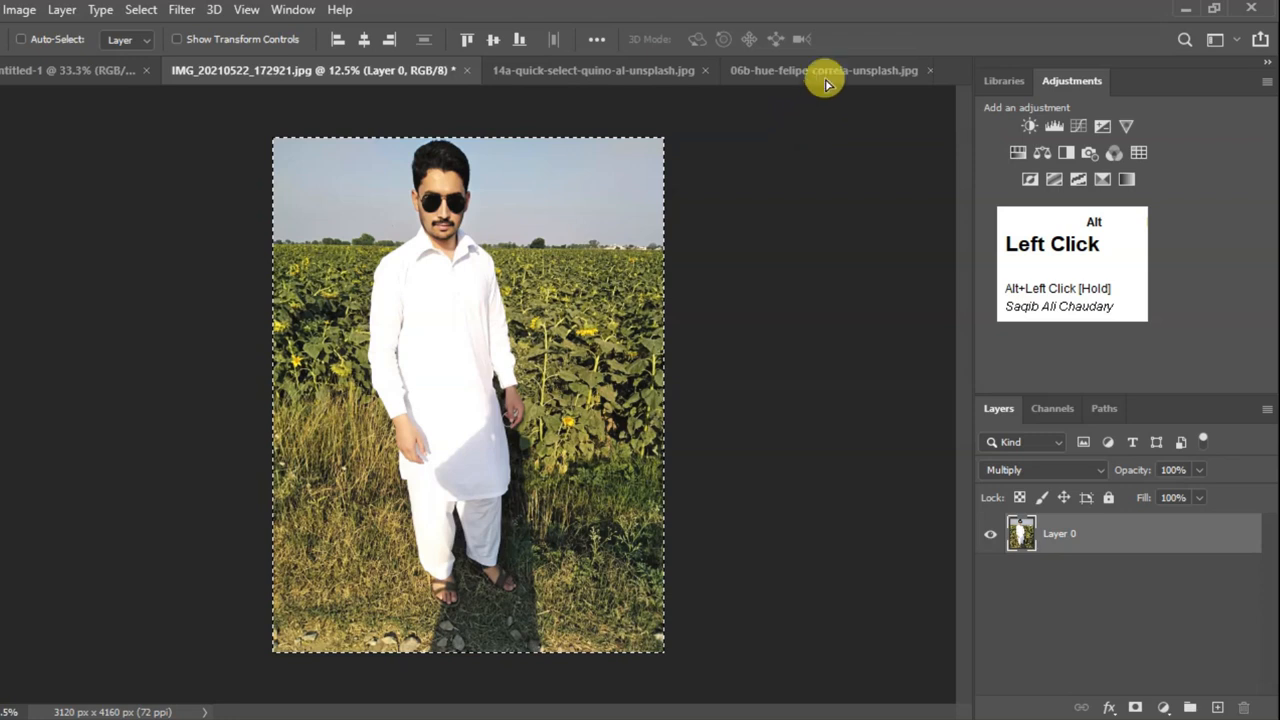
drag(823, 78, 371, 323)
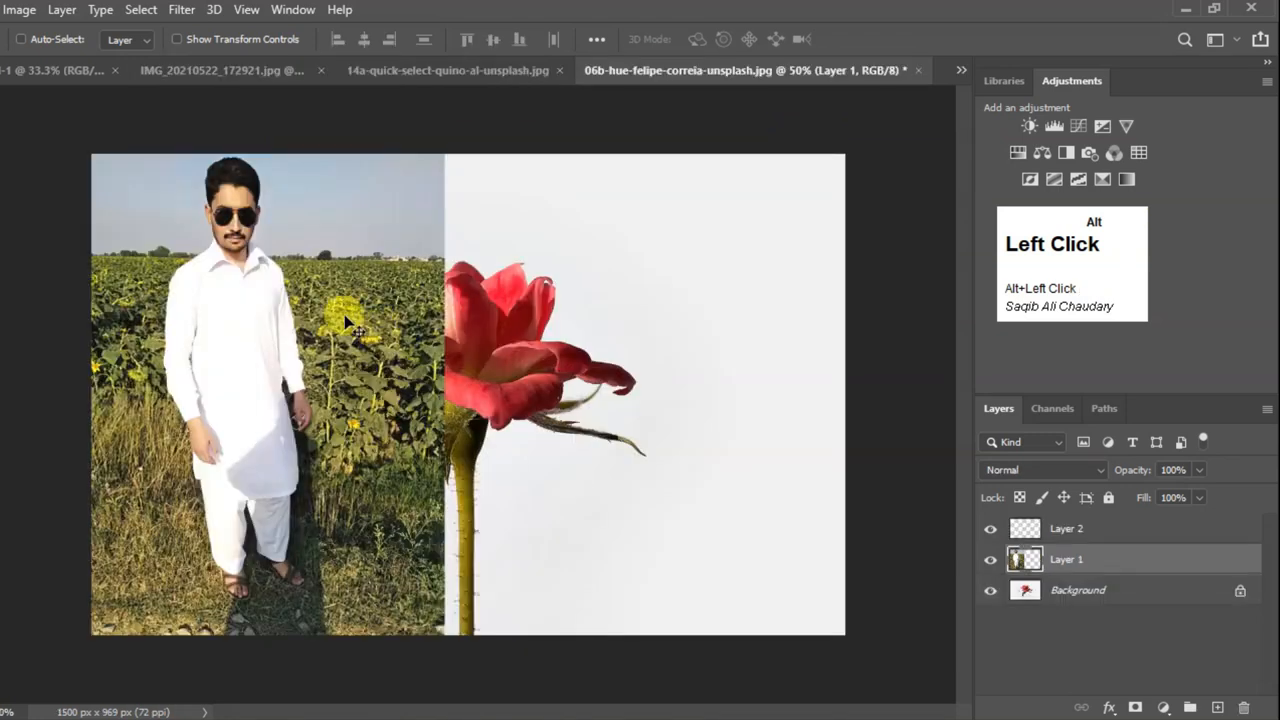
alt+click(1066, 516)
drag(1086, 530, 1244, 707)
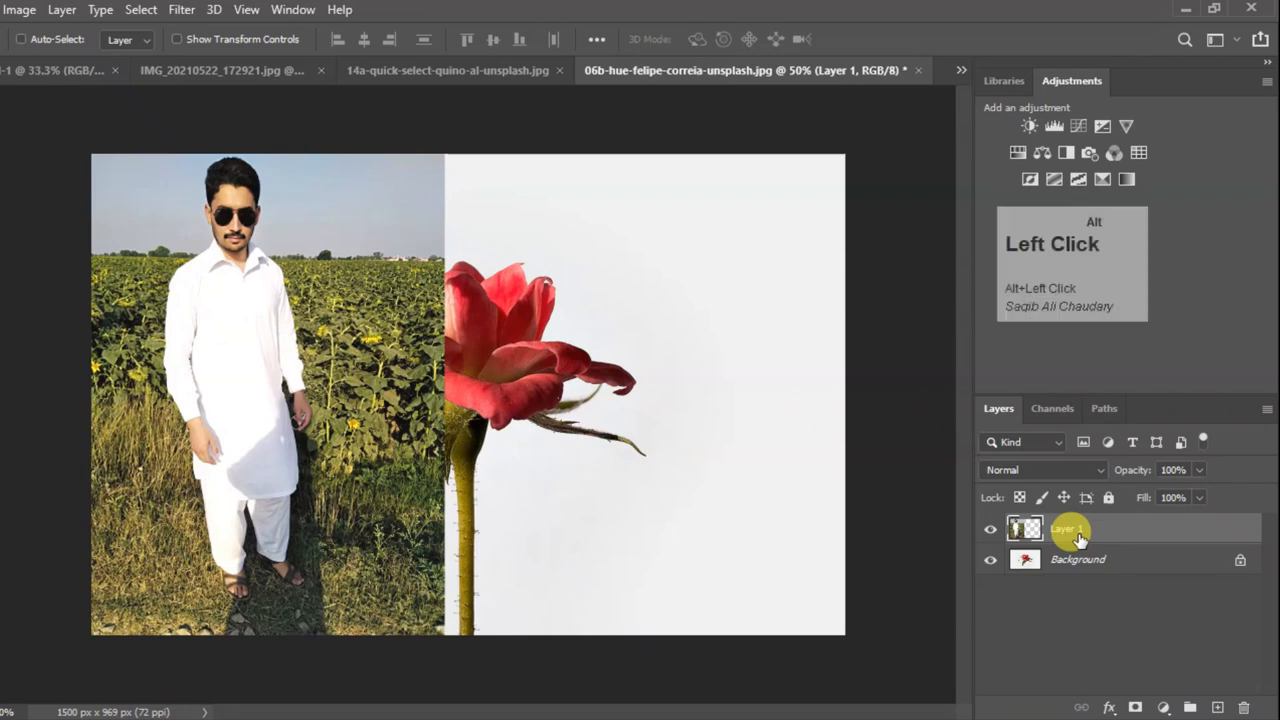
Try Darken on the rose document's Layer 1, set its blend mode to Overlay and preview the remaining modes down to Luminosity.
click(1030, 469)
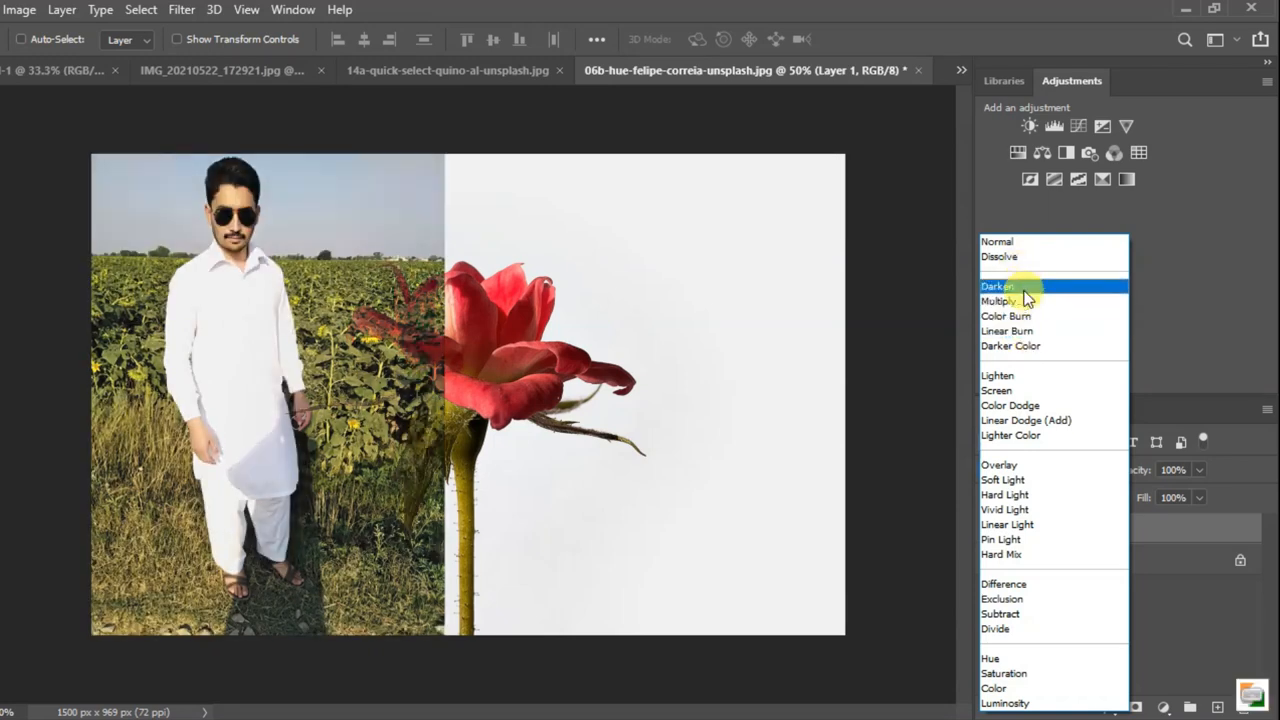
click(1027, 290)
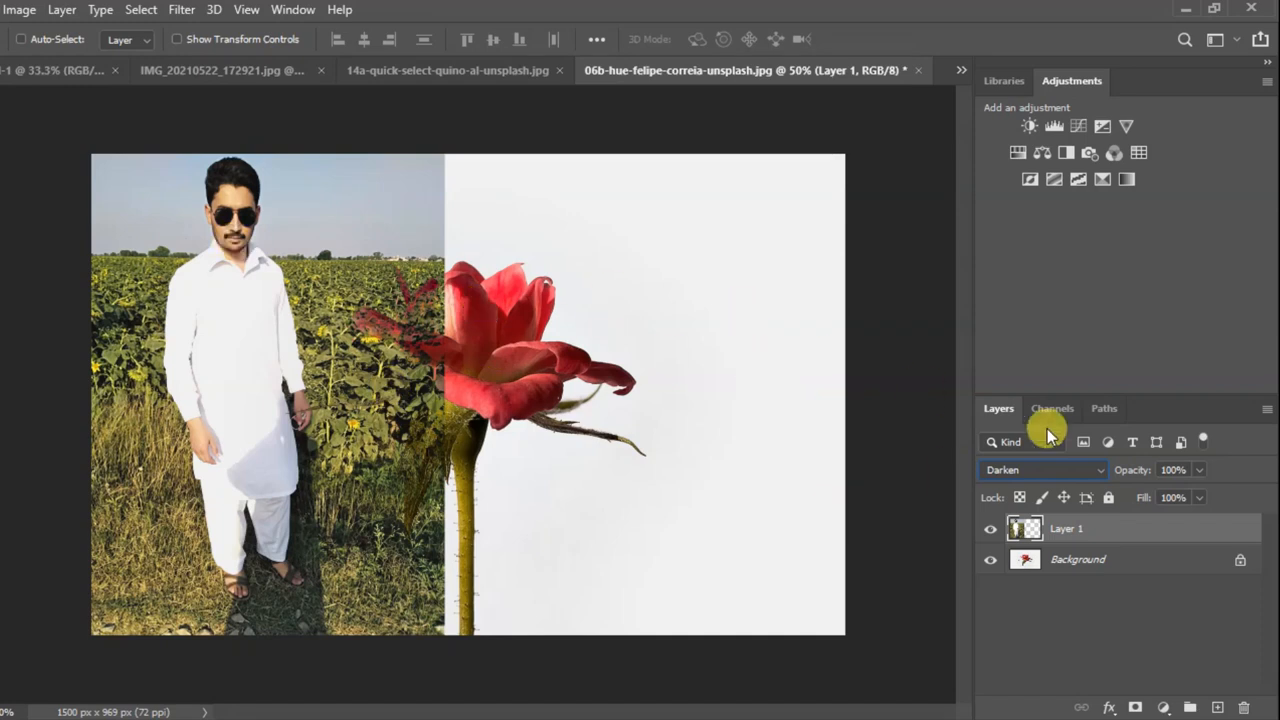
click(1034, 475)
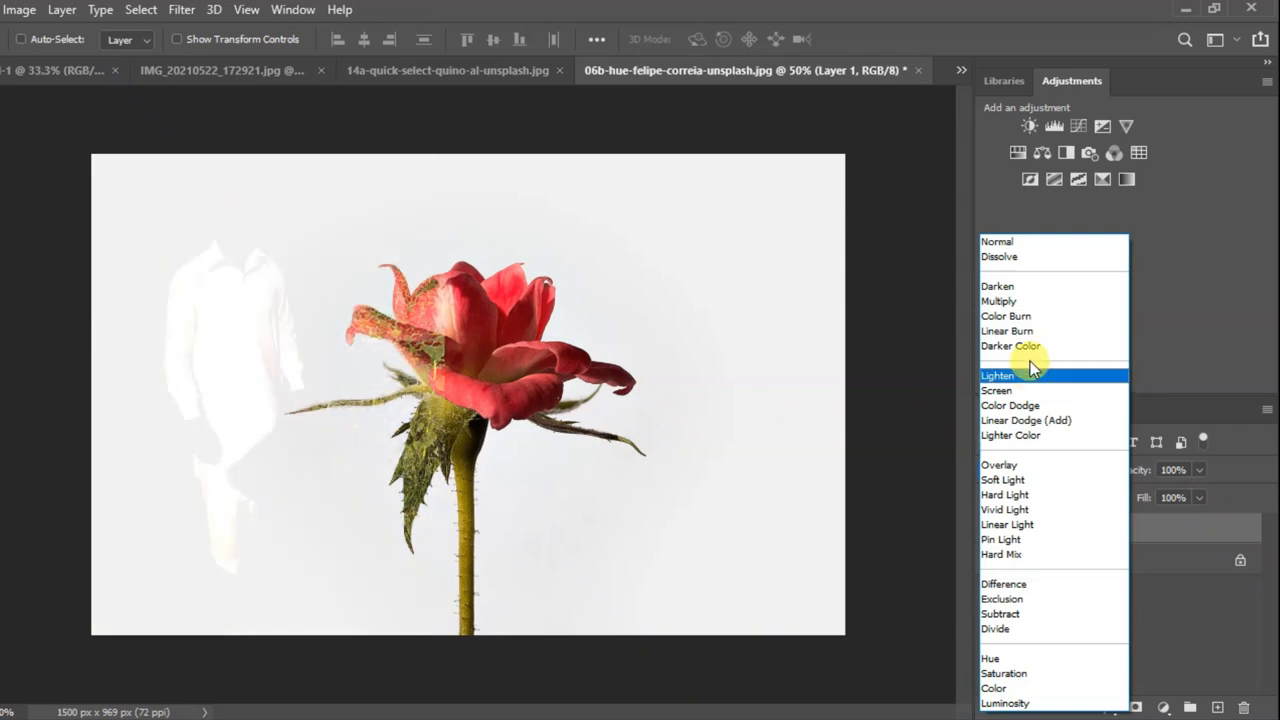
alt+click(1030, 464)
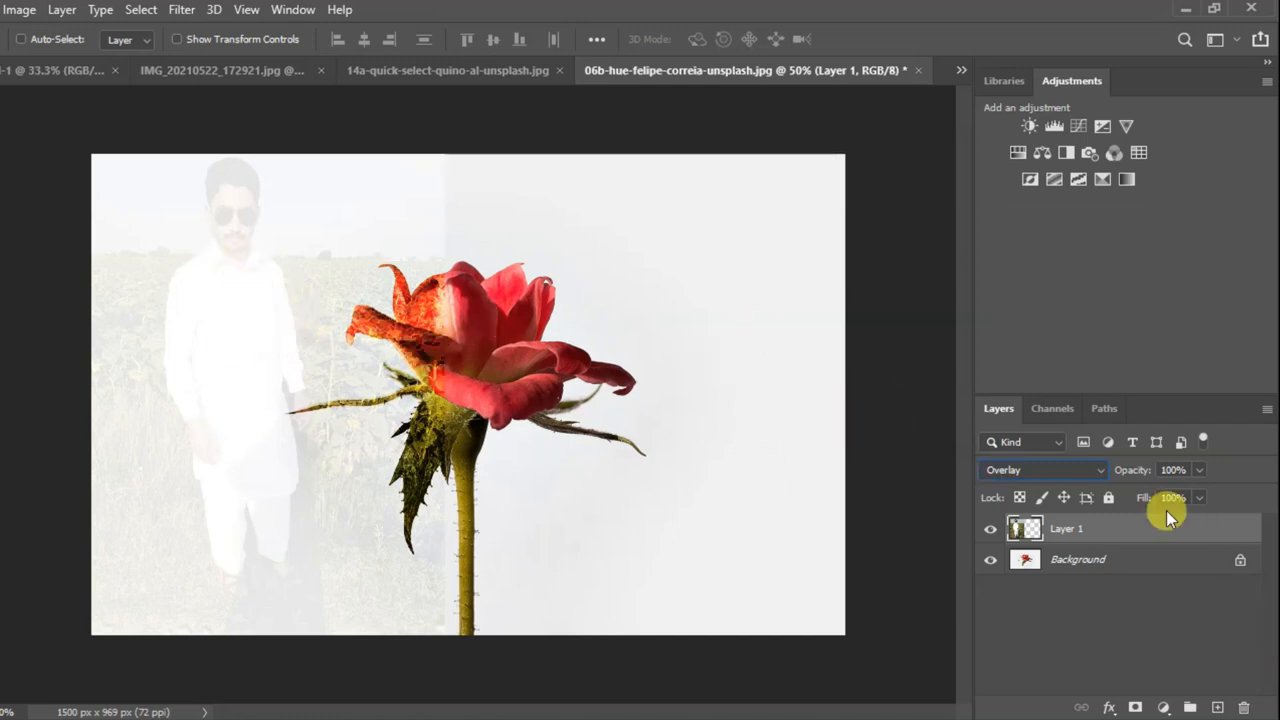
click(1026, 470)
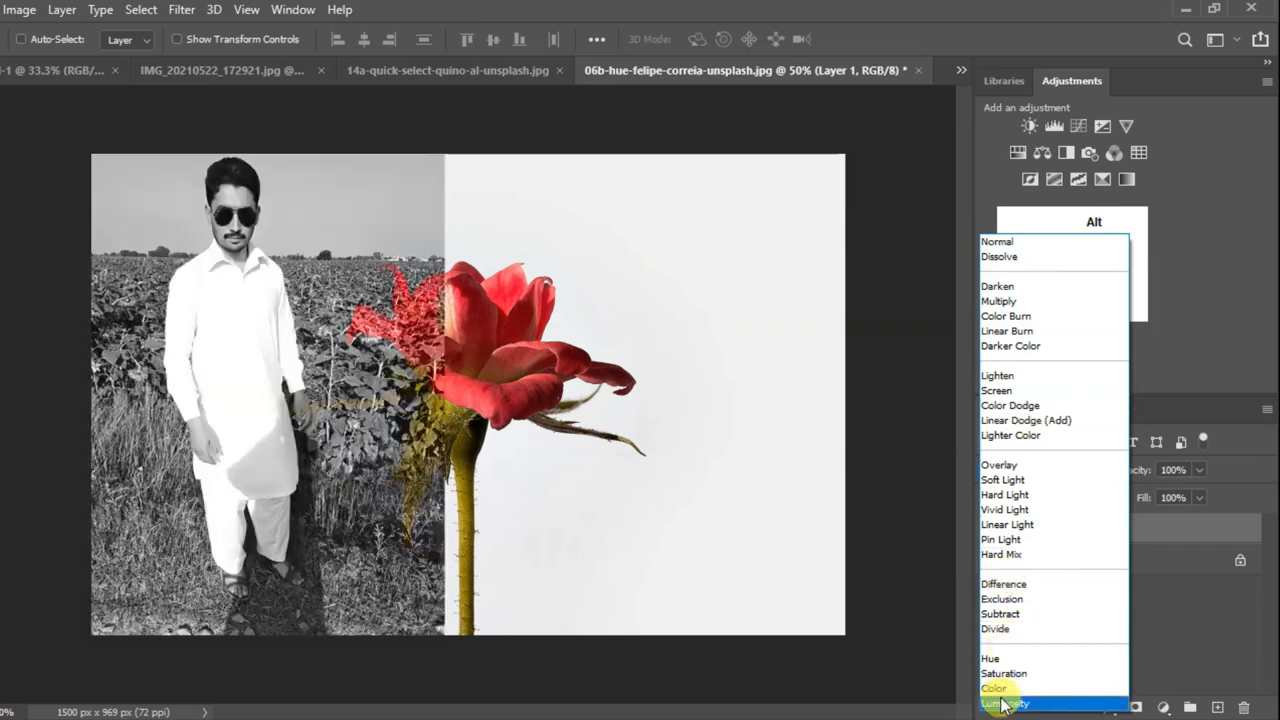
click(1215, 361)
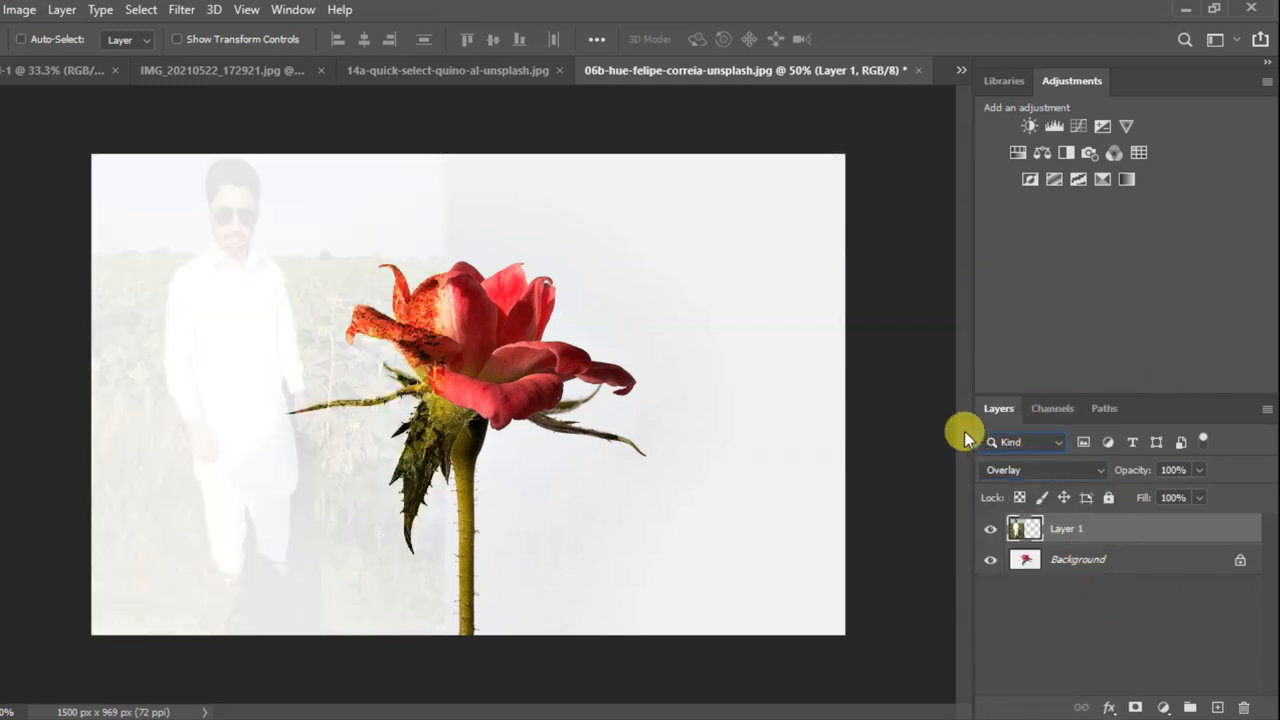
Filter the layer list by the name "lay" and clear the search text.
alt+click(1012, 441)
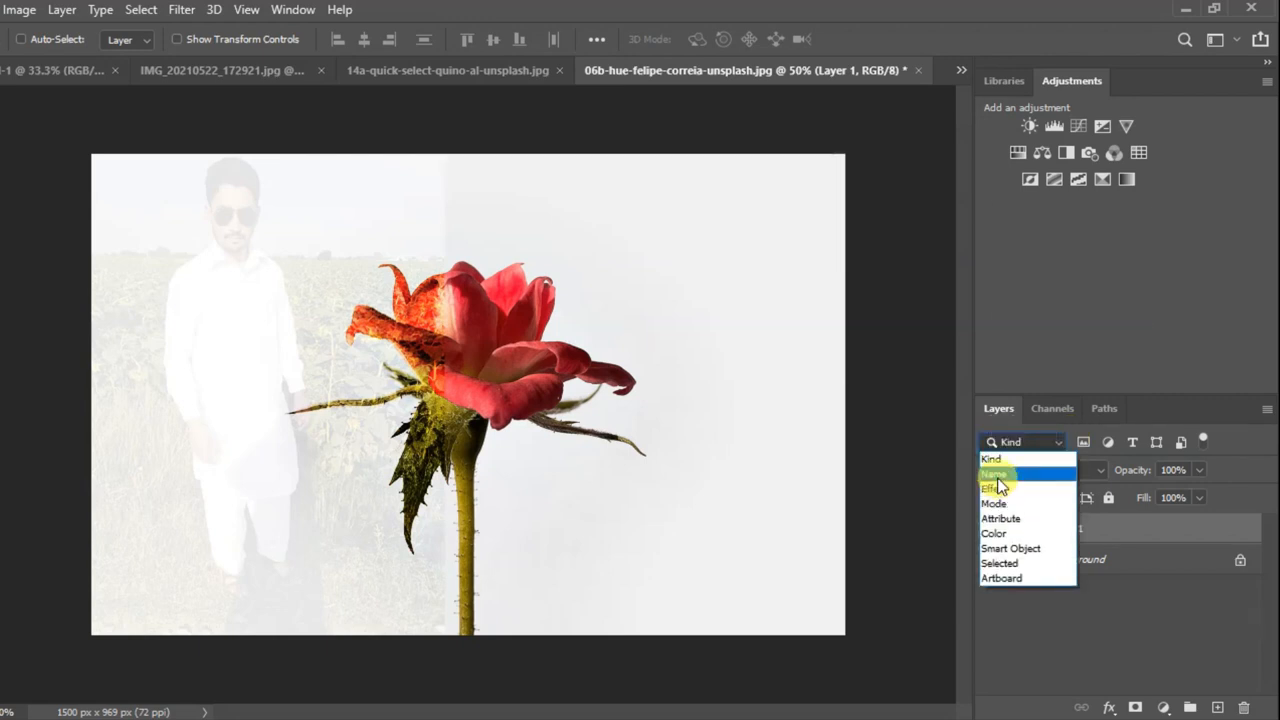
alt+click(997, 475)
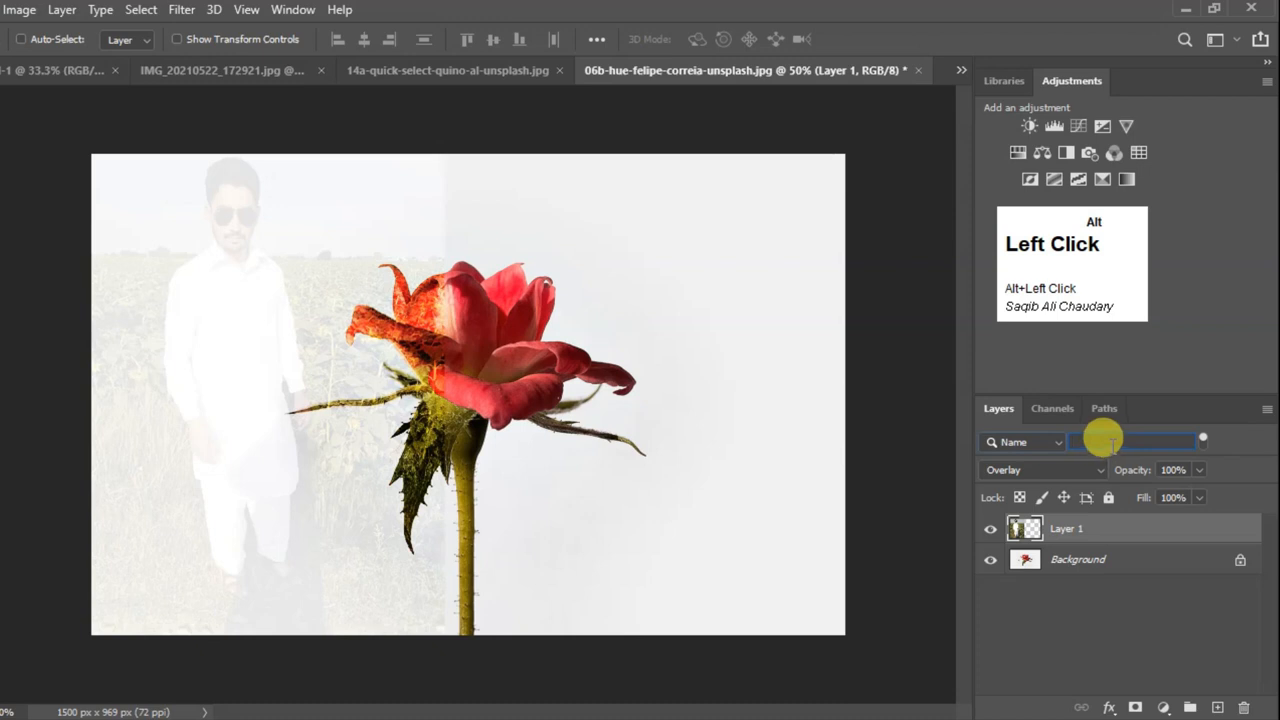
text(lay)
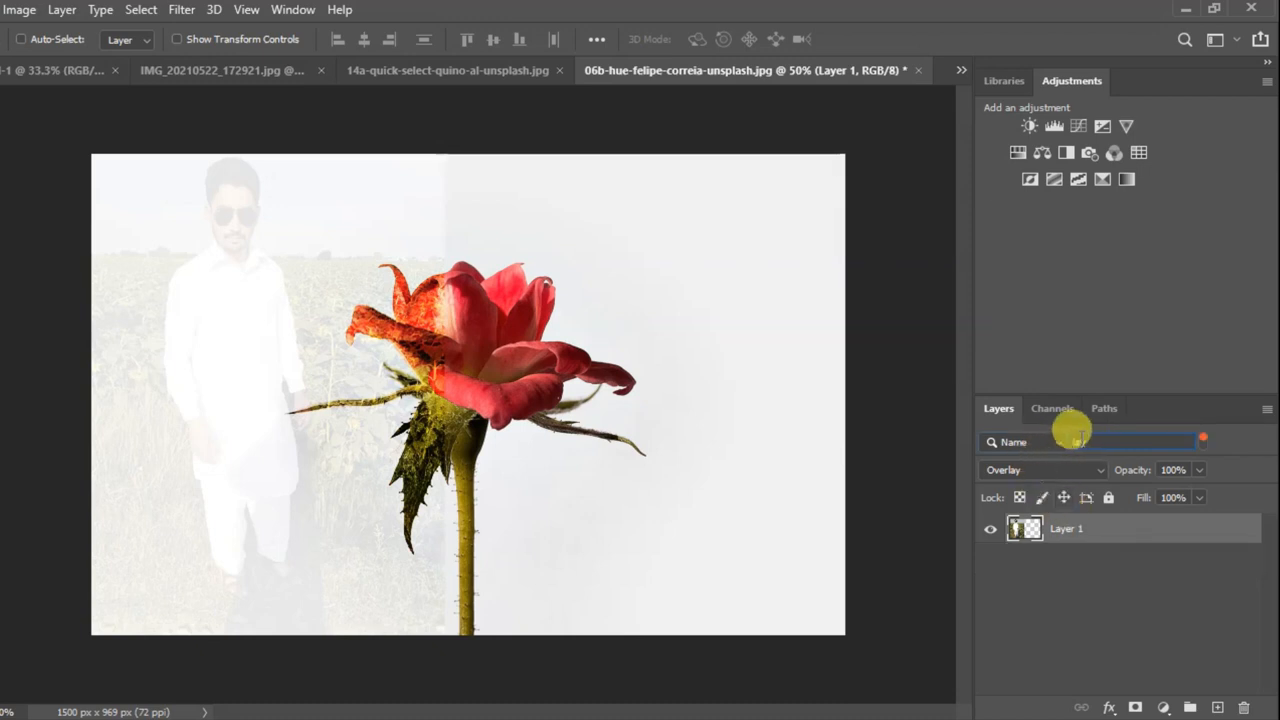
key(alt+BackSpace)
key(alt+BackSpace)
key(alt+BackSpace)
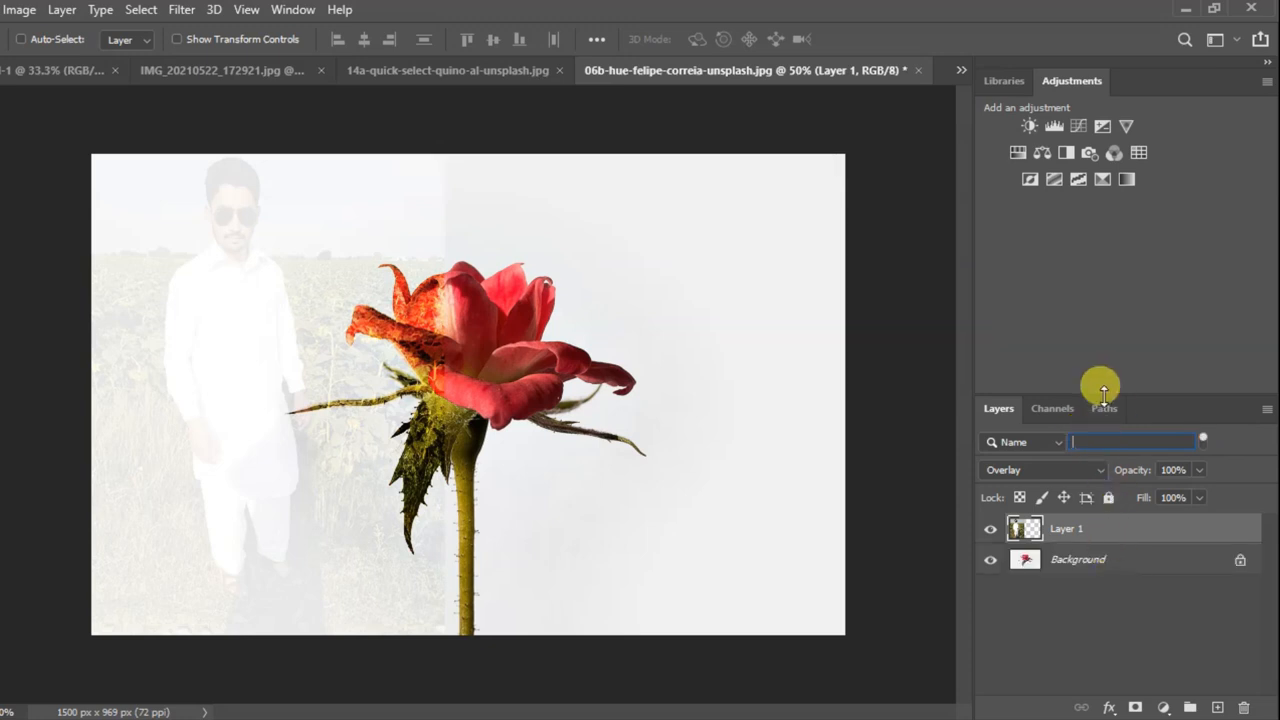
Filter the layer list by the Visible attribute and add three new empty layers above Layer 1.
click(1044, 442)
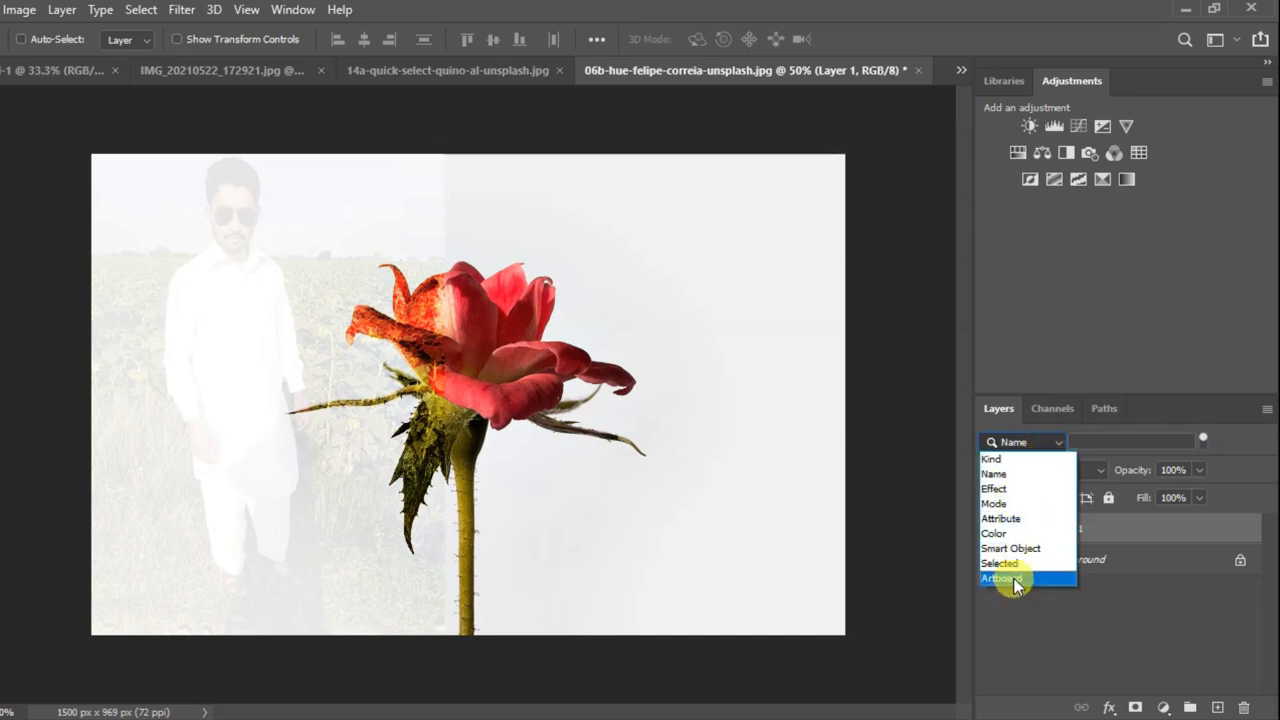
click(1003, 519)
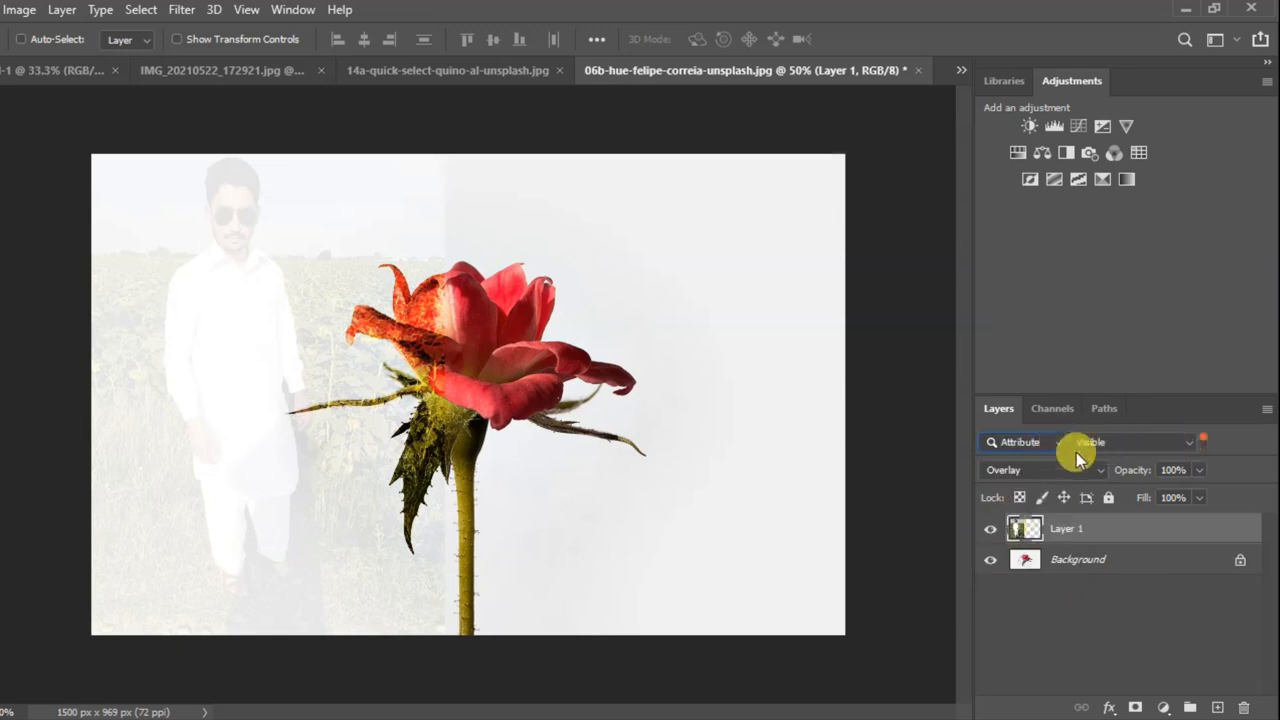
alt+click(1218, 708)
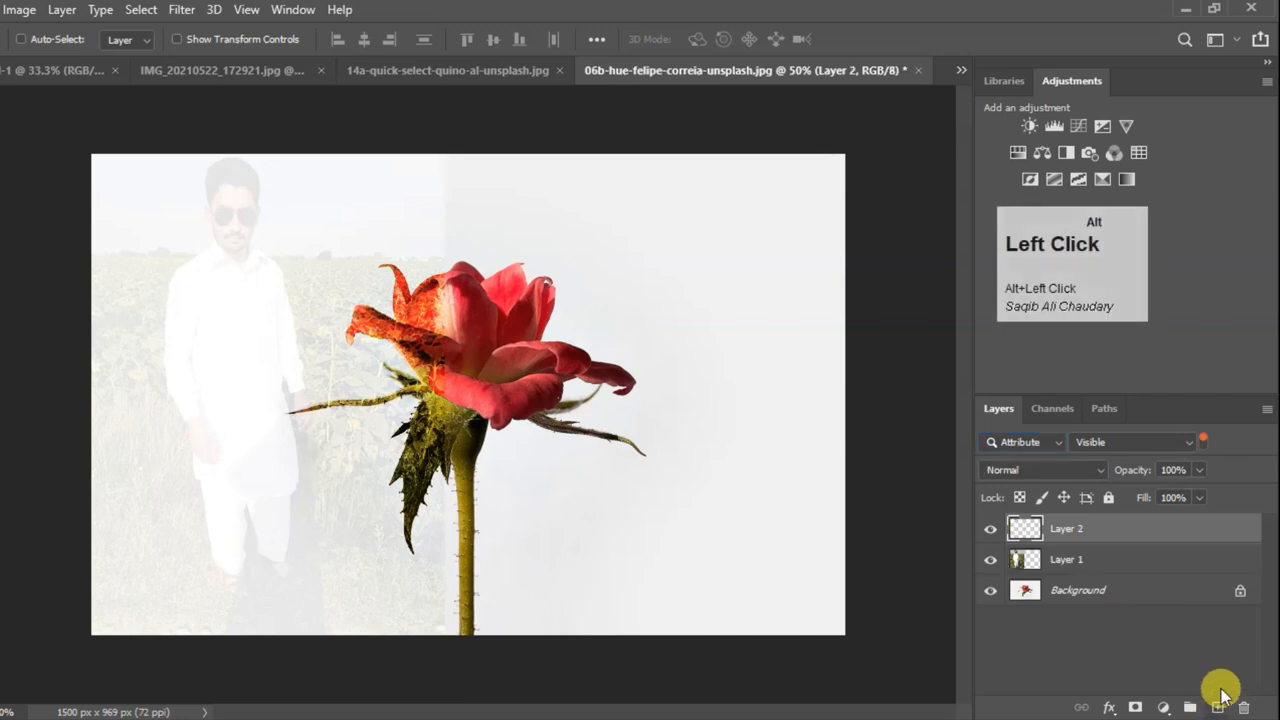
alt+click(1218, 708)
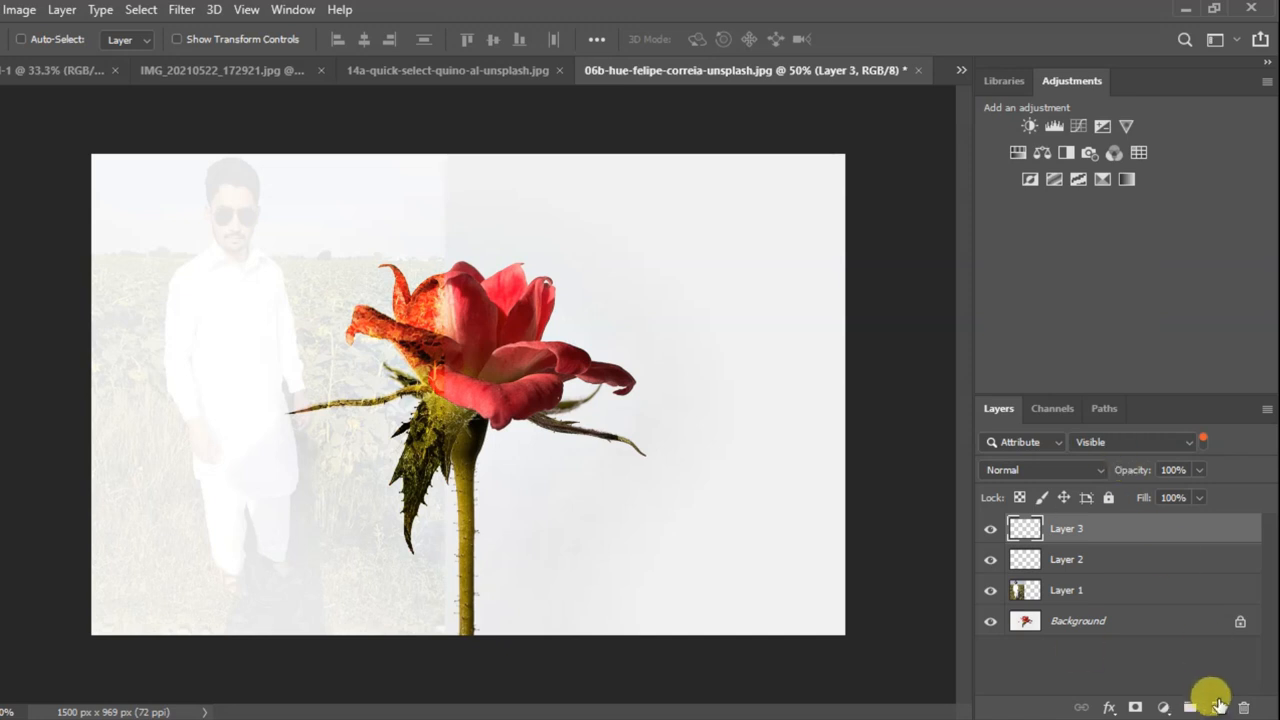
alt+click(1218, 706)
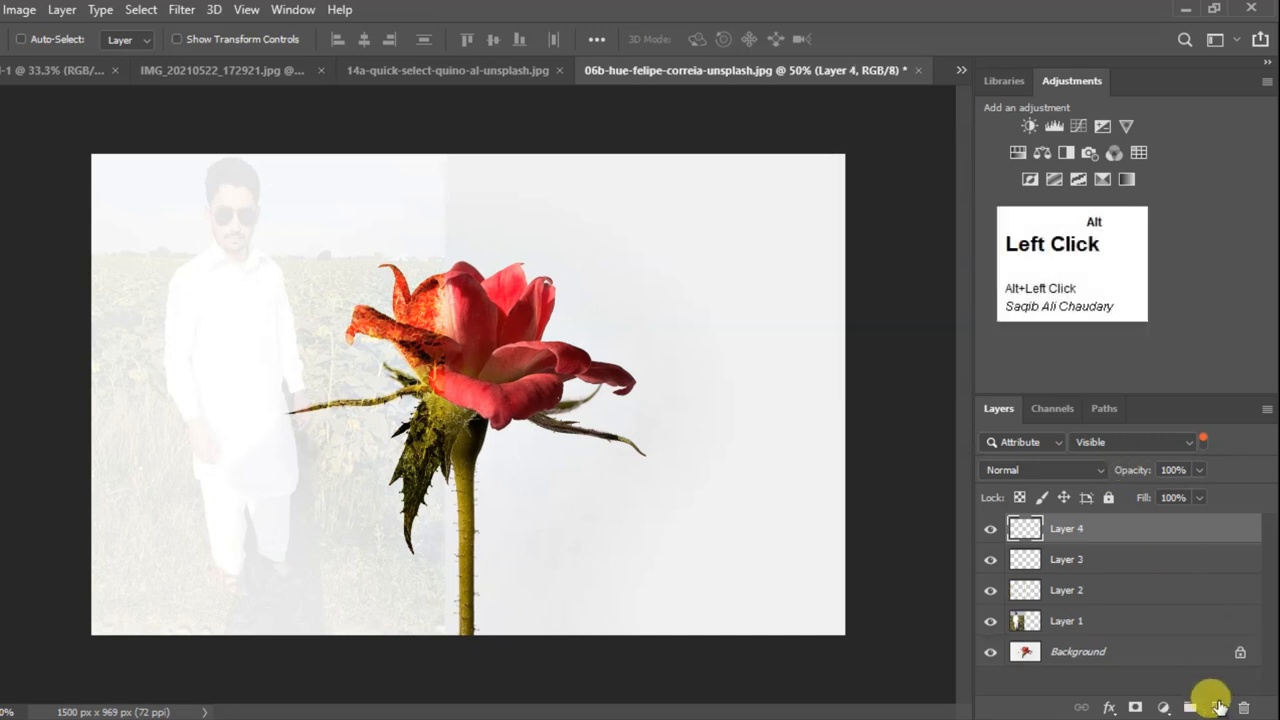
Select Layer 2, Layer 3 and Layer 4 together and group them.
ctrl+alt+click(1106, 558)
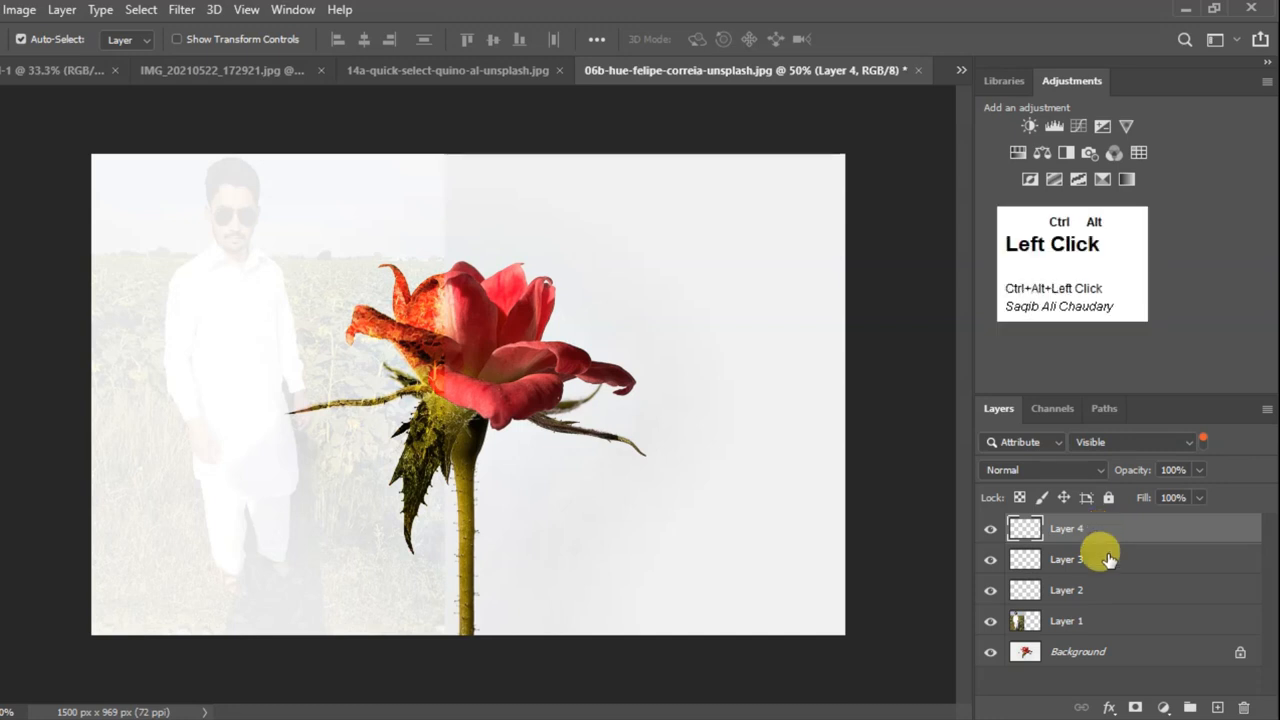
ctrl+alt+click(1114, 588)
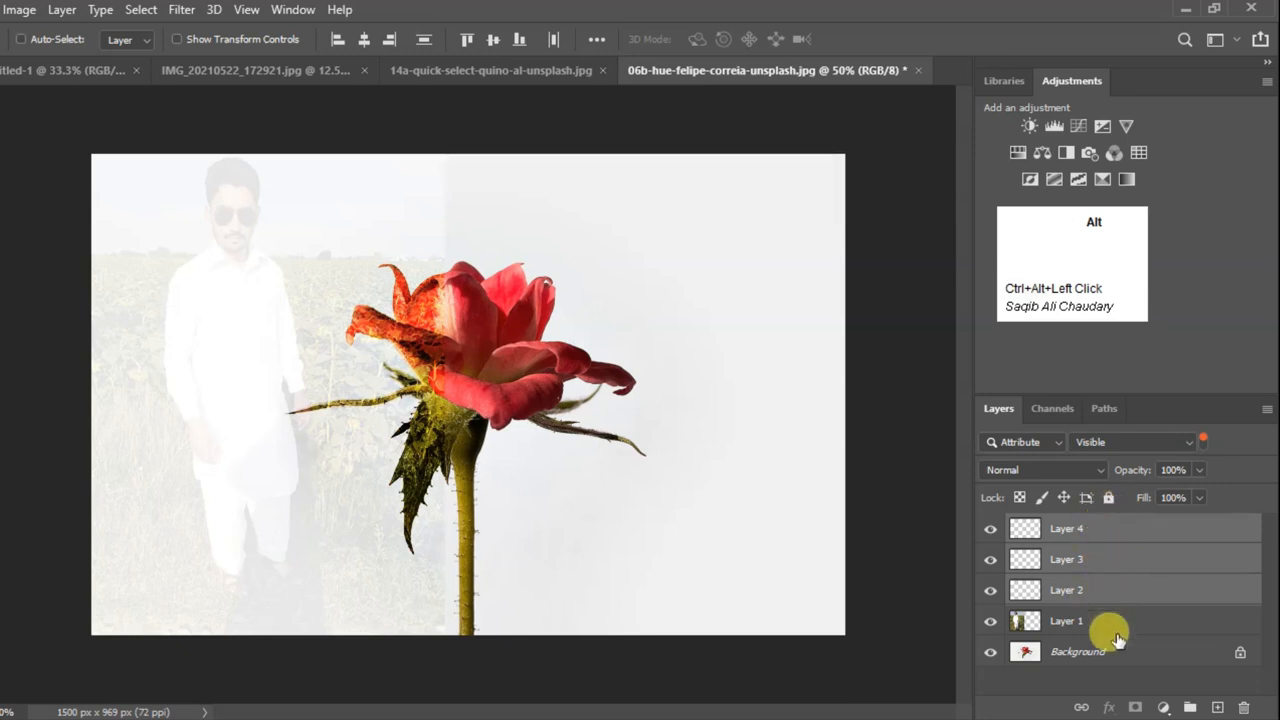
key(ctrl+g)
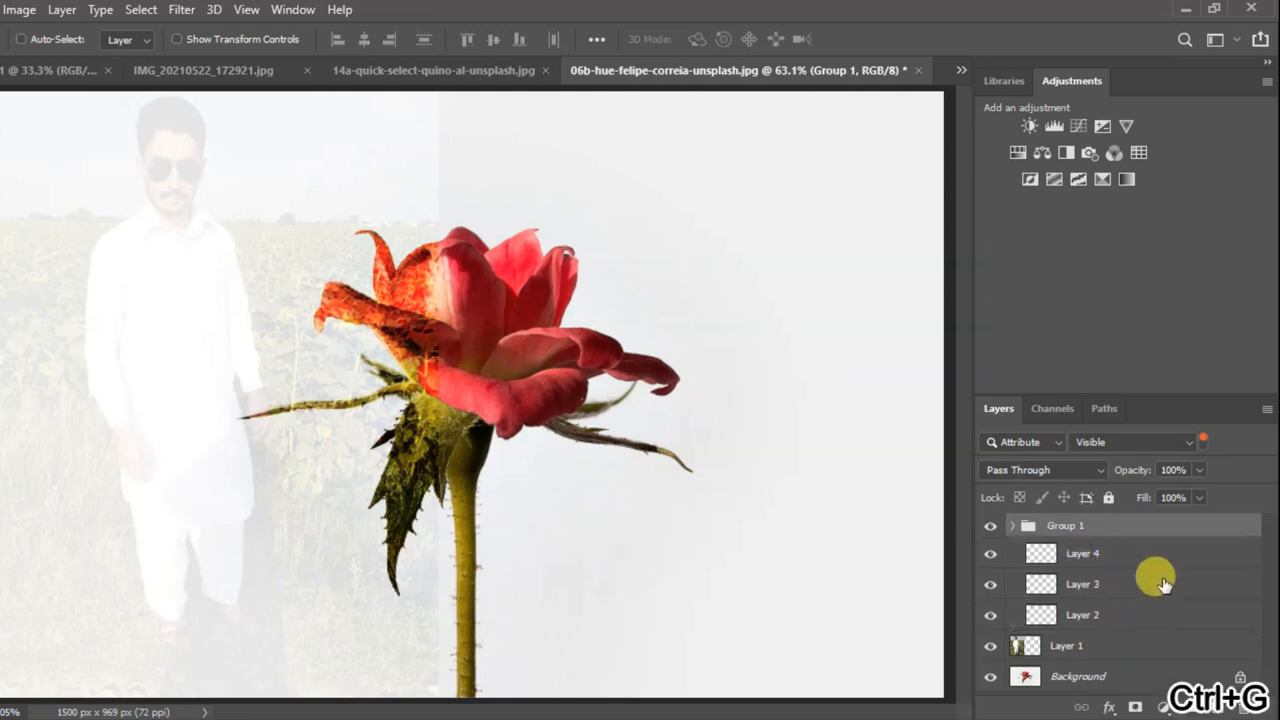
Hide Group 1, Layer 1 and the Background while the Visible attribute filter is active.
click(1017, 530)
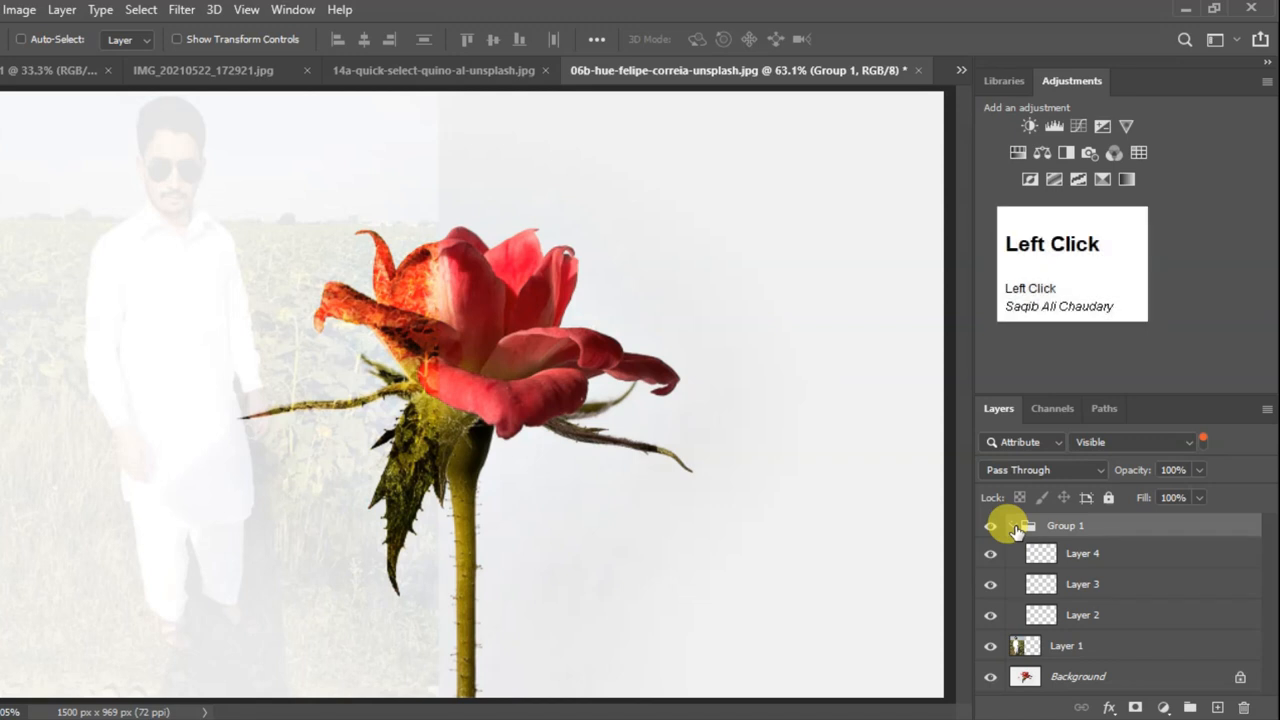
key(Delete)
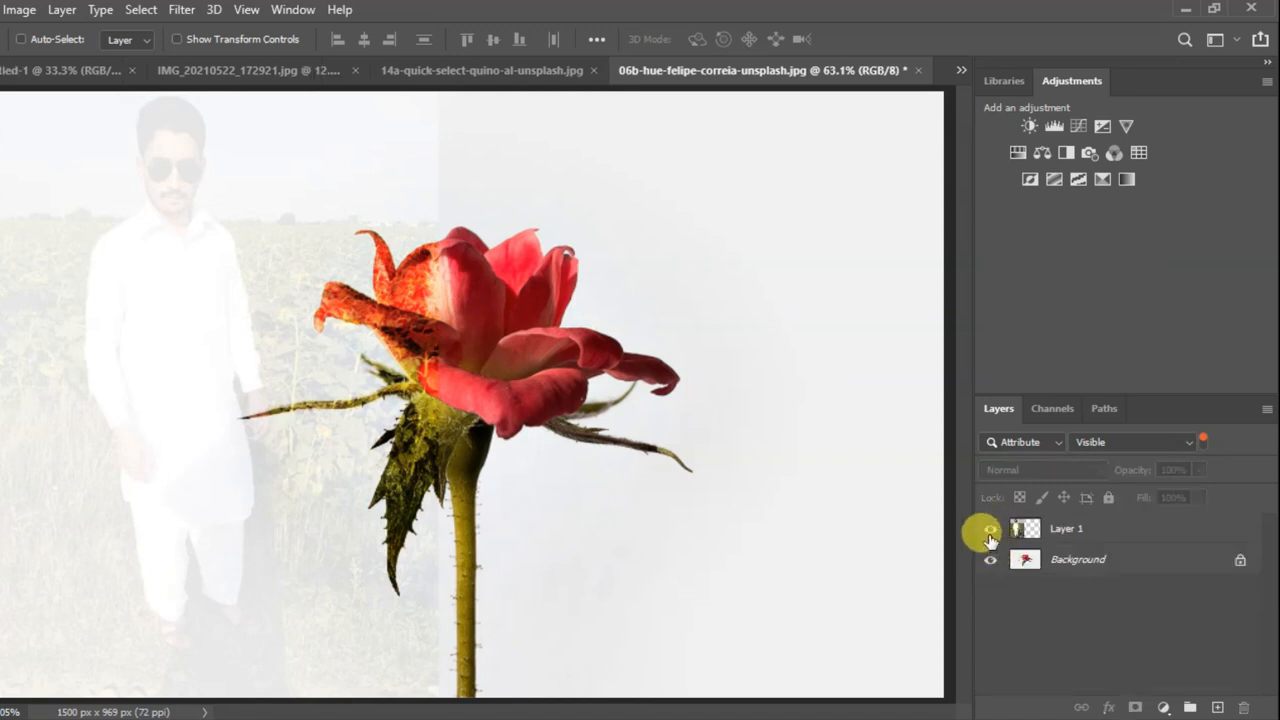
click(990, 534)
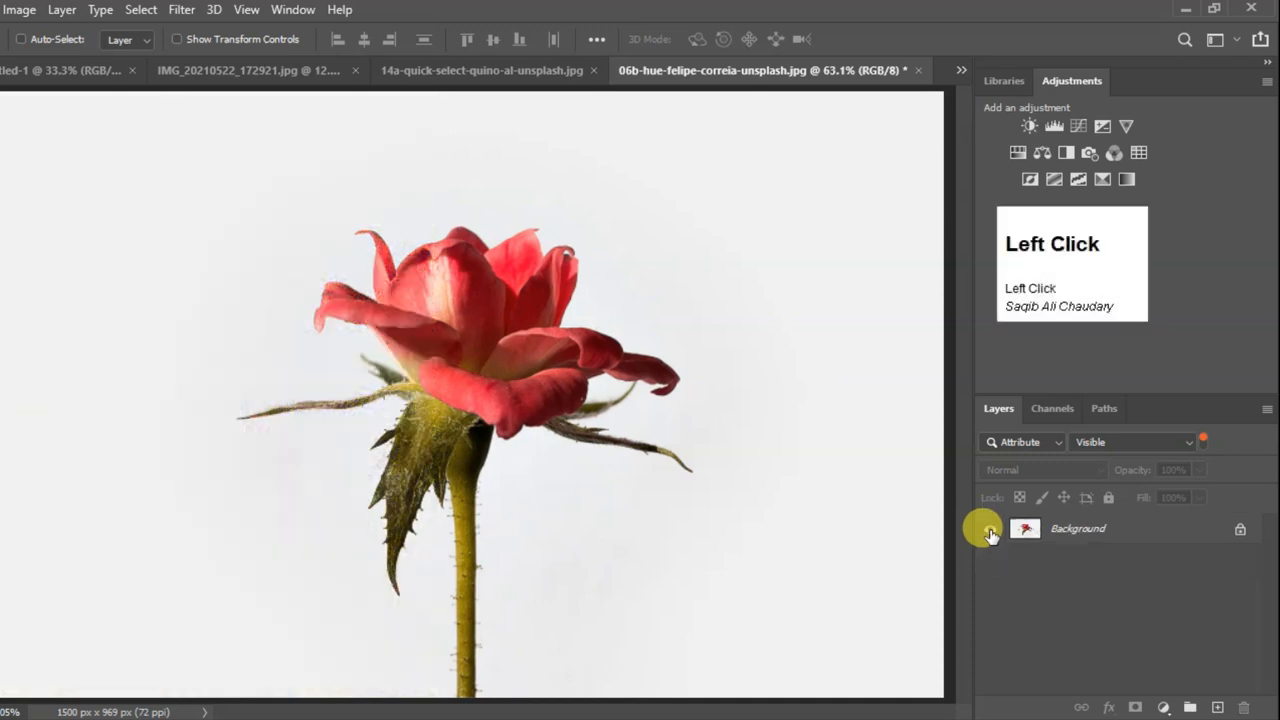
click(990, 532)
click(1009, 544)
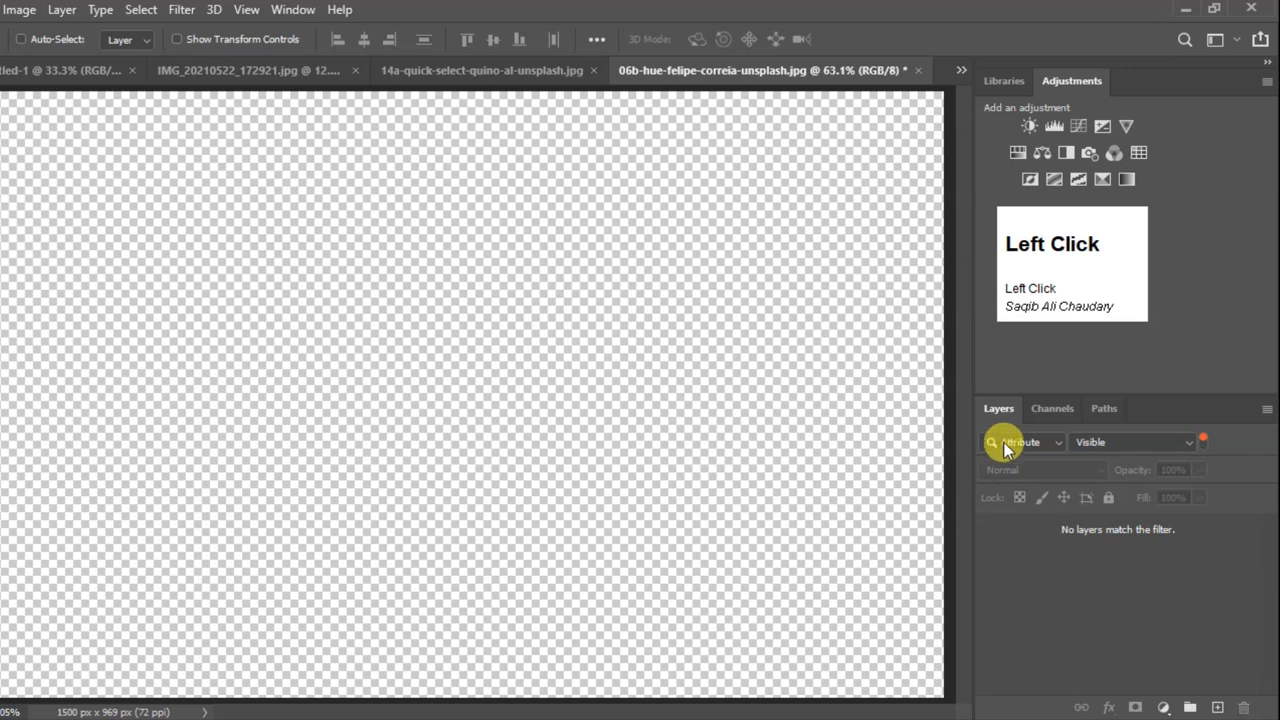
Switch the layer filter from Attribute to Kind, collapse Group 1, and make Group 1, Layer 1 and the Background visible.
click(1030, 447)
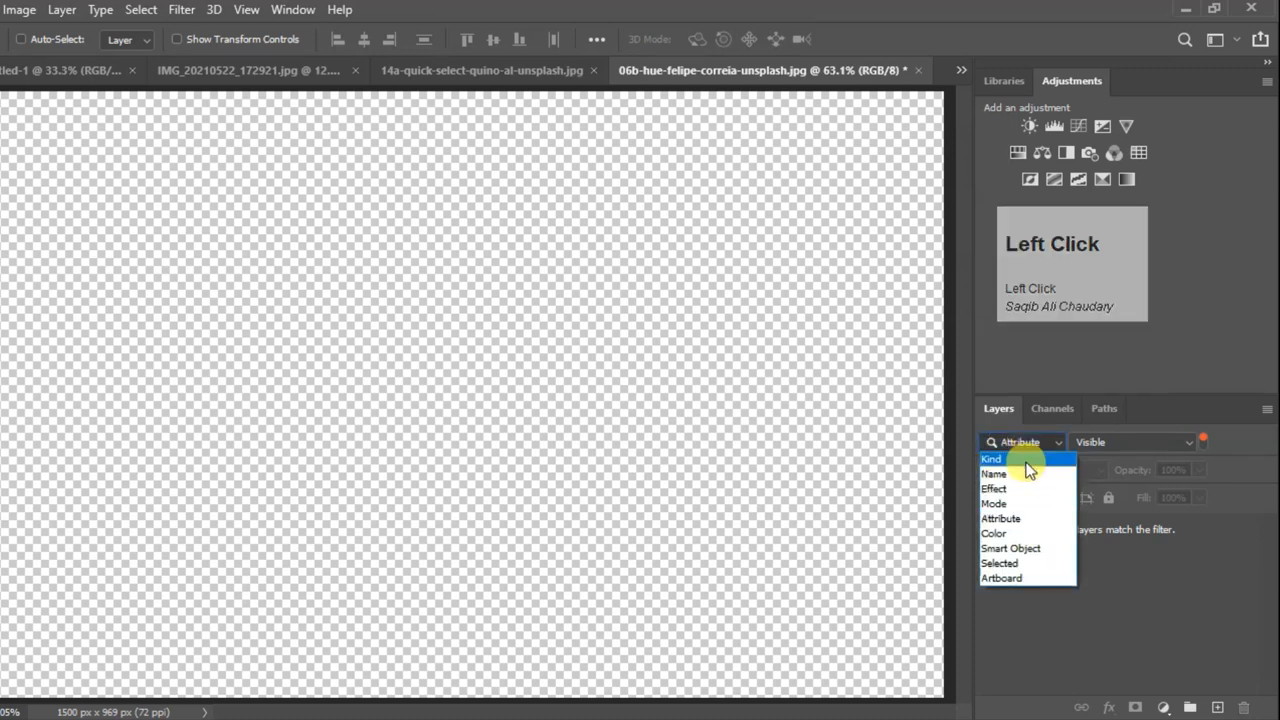
click(1026, 460)
scroll(1016, 558, up, 1)
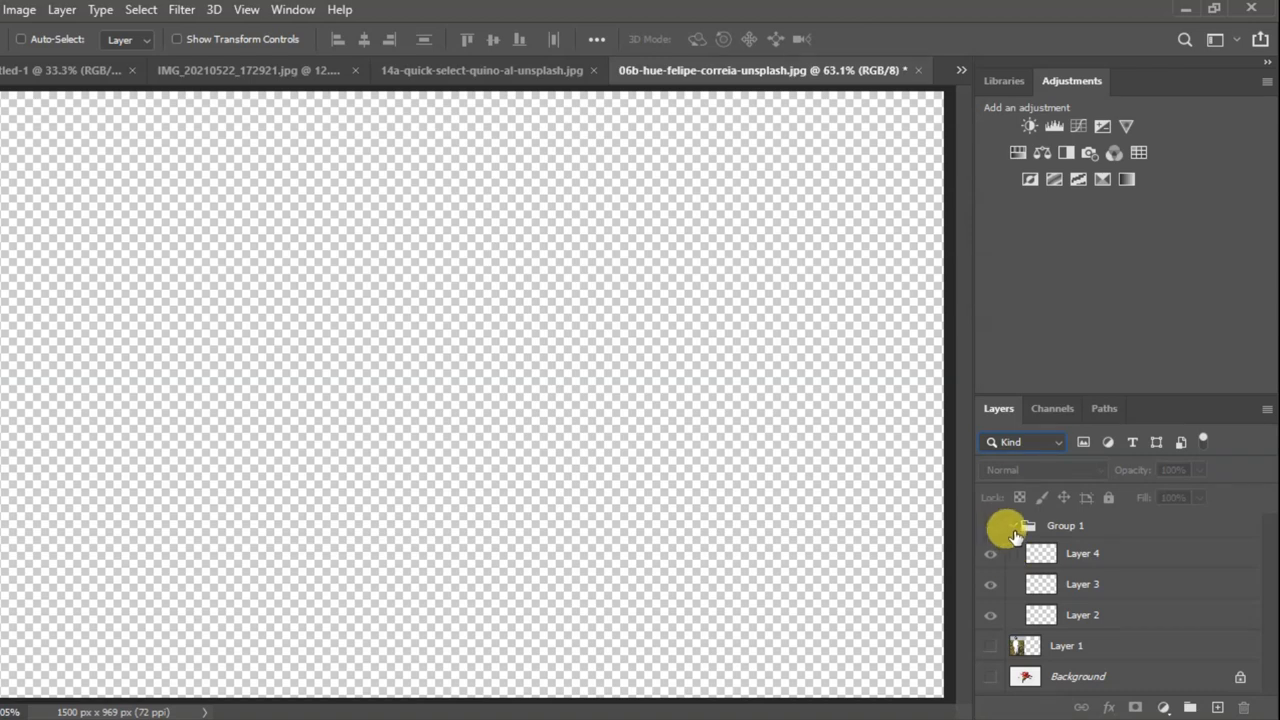
click(998, 526)
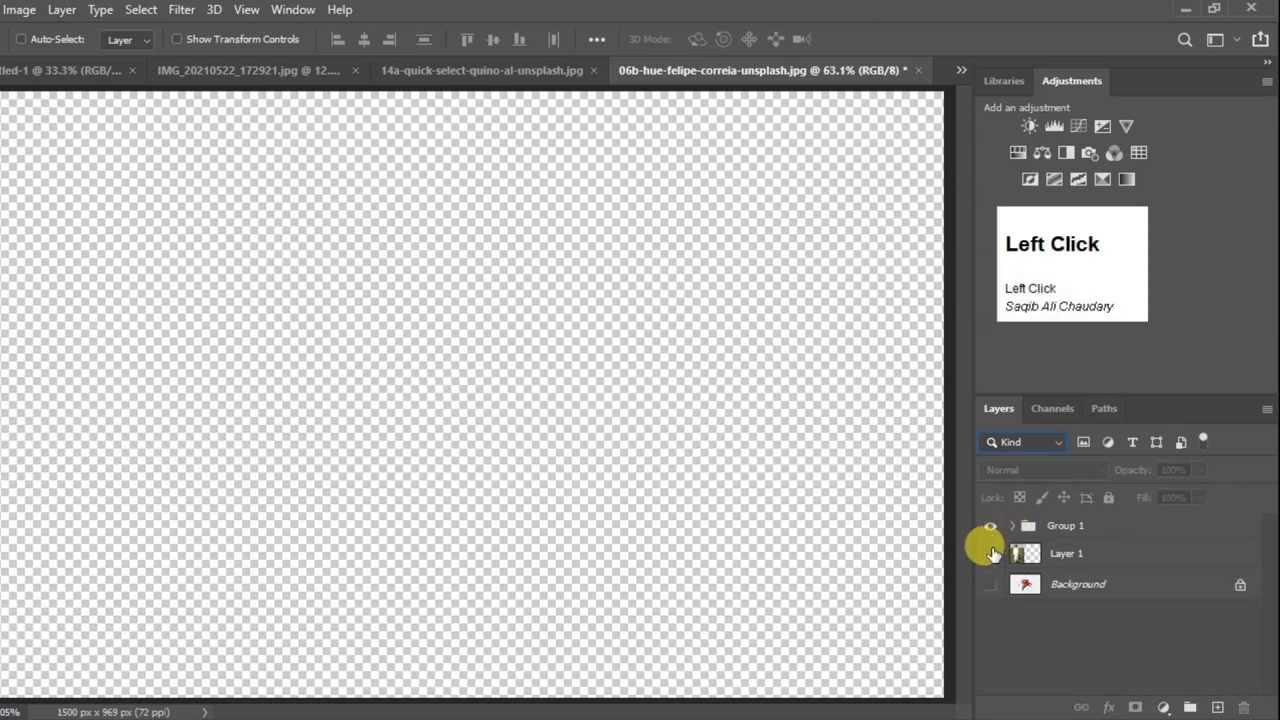
click(991, 553)
click(988, 585)
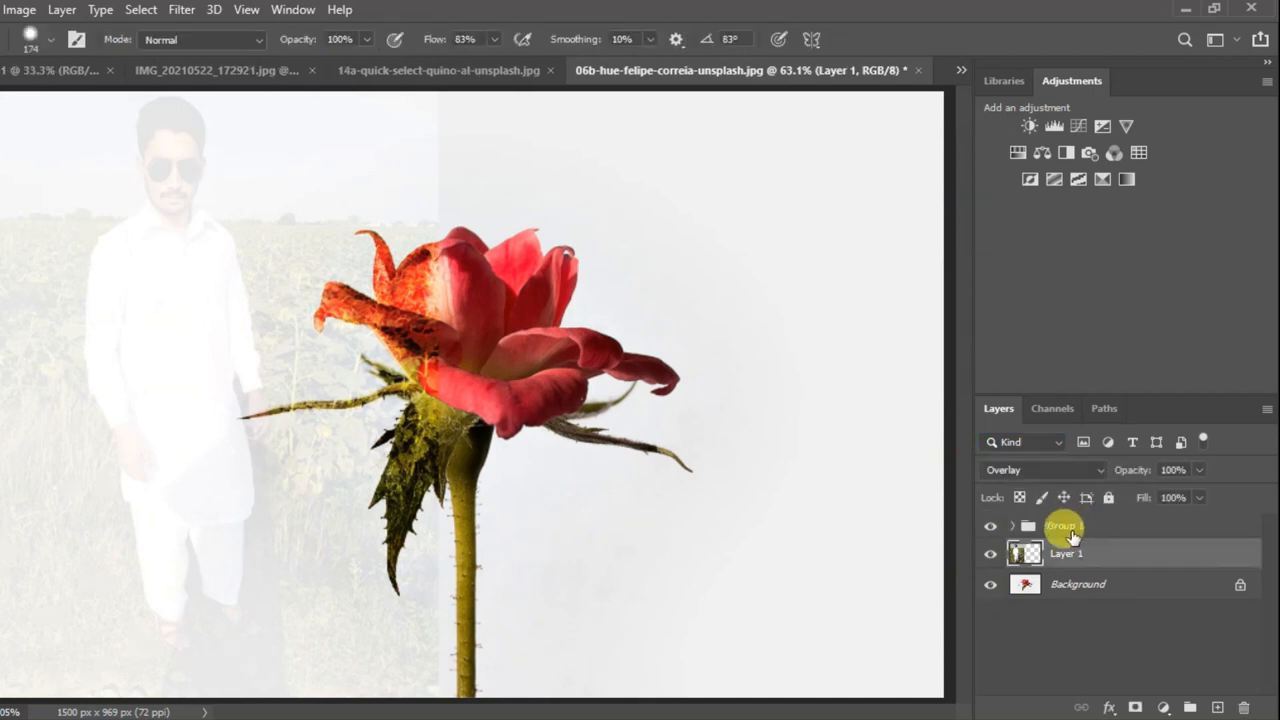
Hide the Background and Layer 1, and expand Group 1 to reach its layers.
click(990, 585)
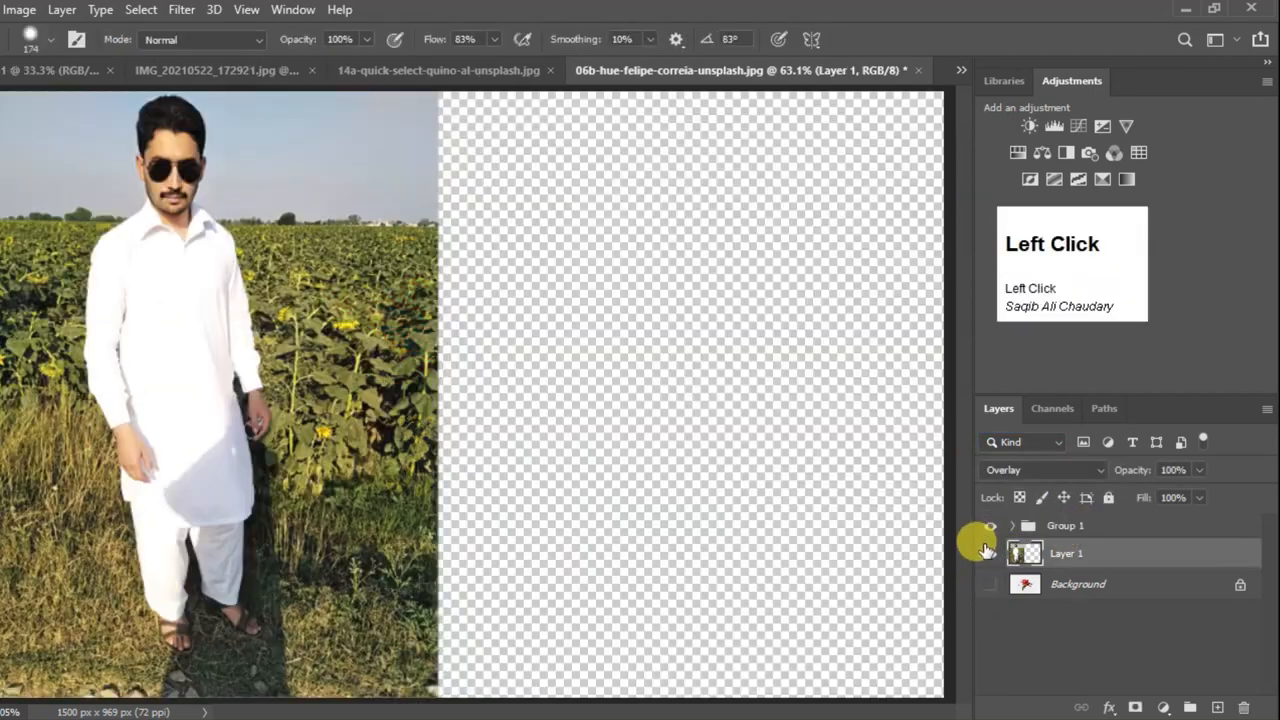
click(989, 554)
click(1025, 533)
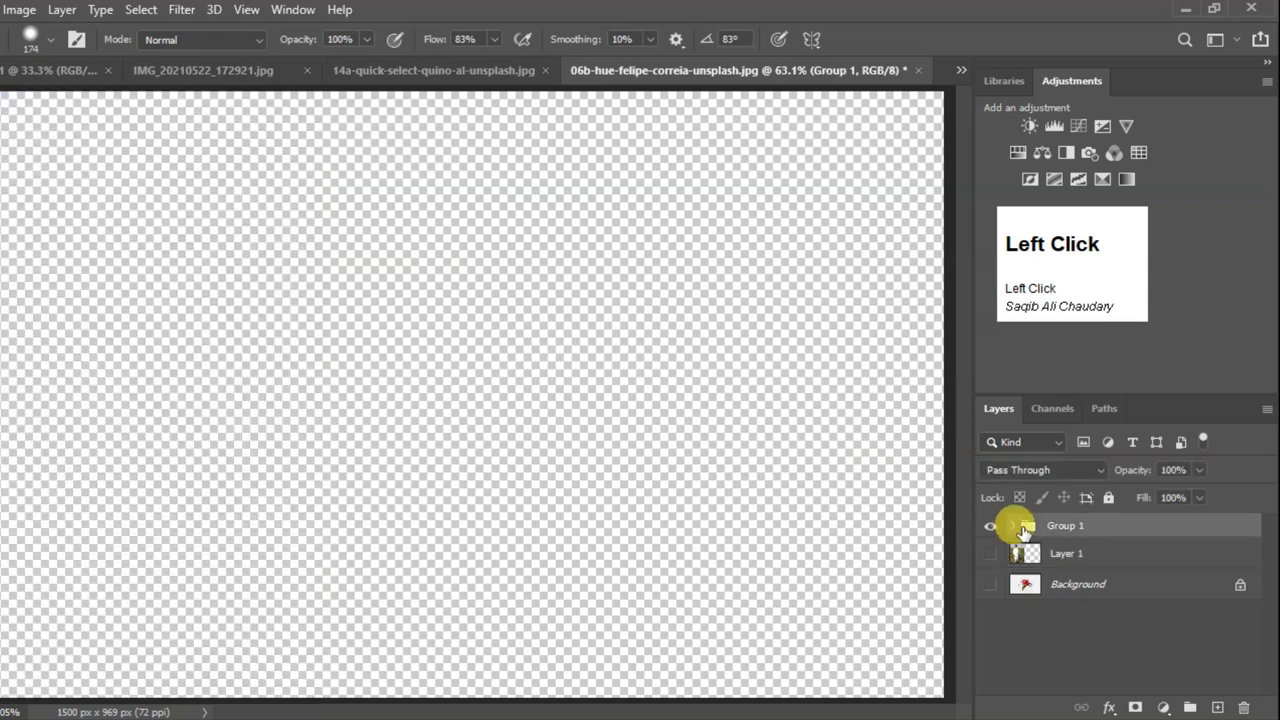
click(1012, 525)
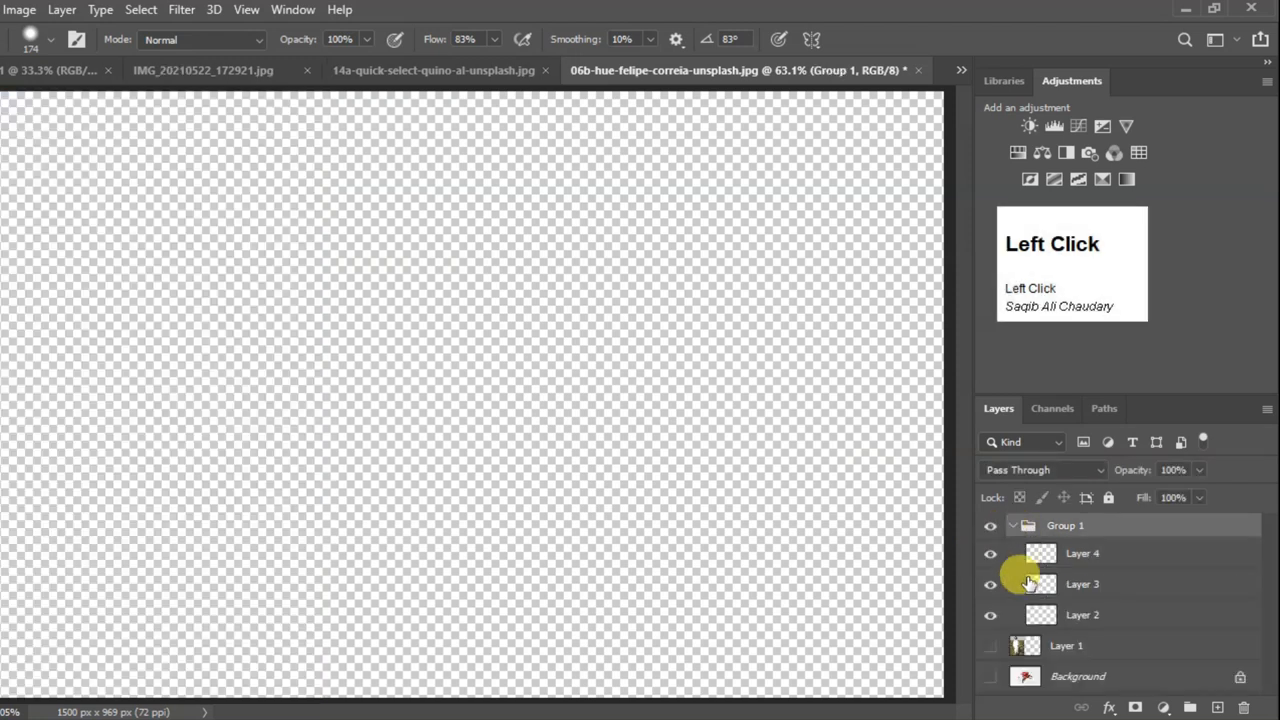
Paint an orange (#f86a02) dot and an overlapping red (#f80247) dot on Layer 2 in the canvas's upper-left area.
click(1062, 619)
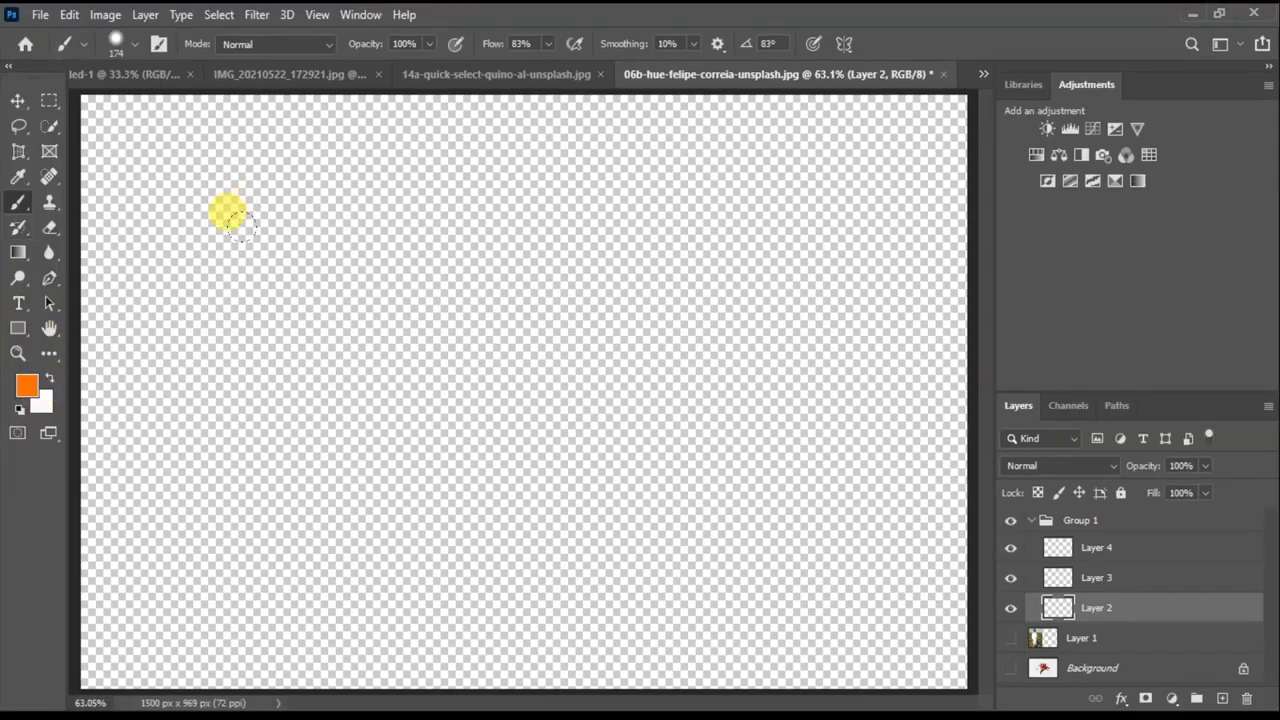
click(235, 222)
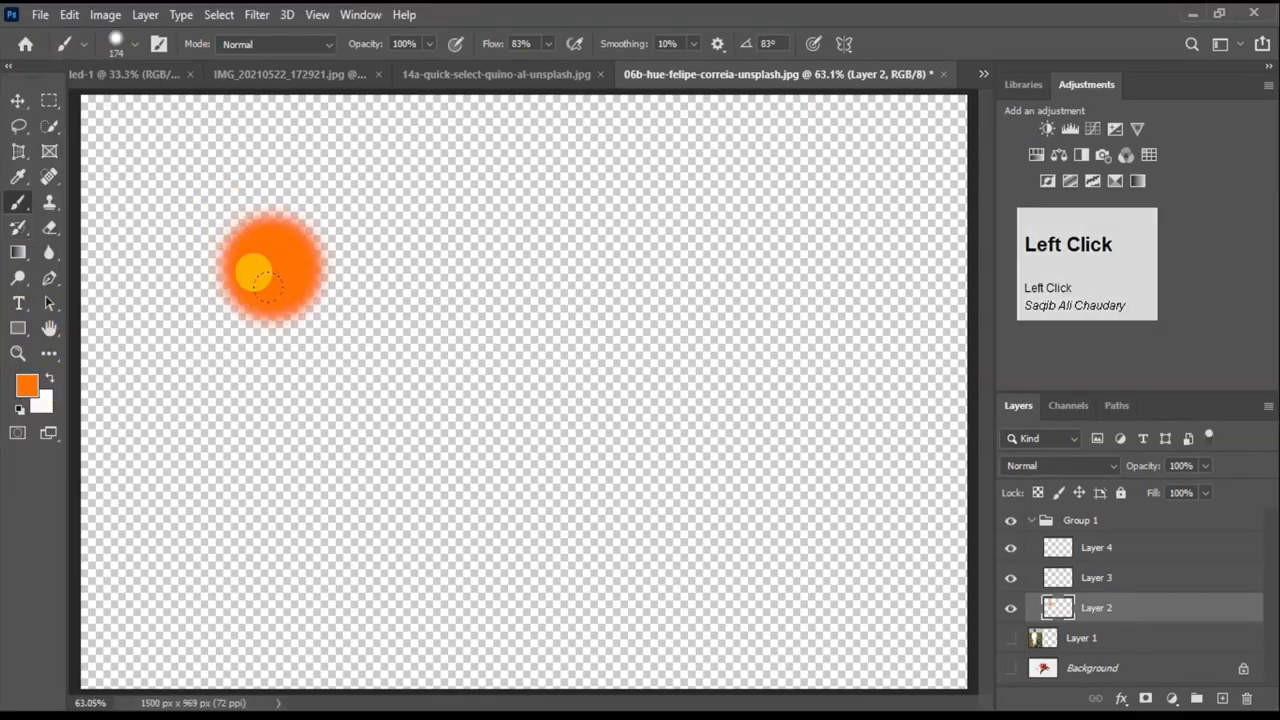
click(18, 212)
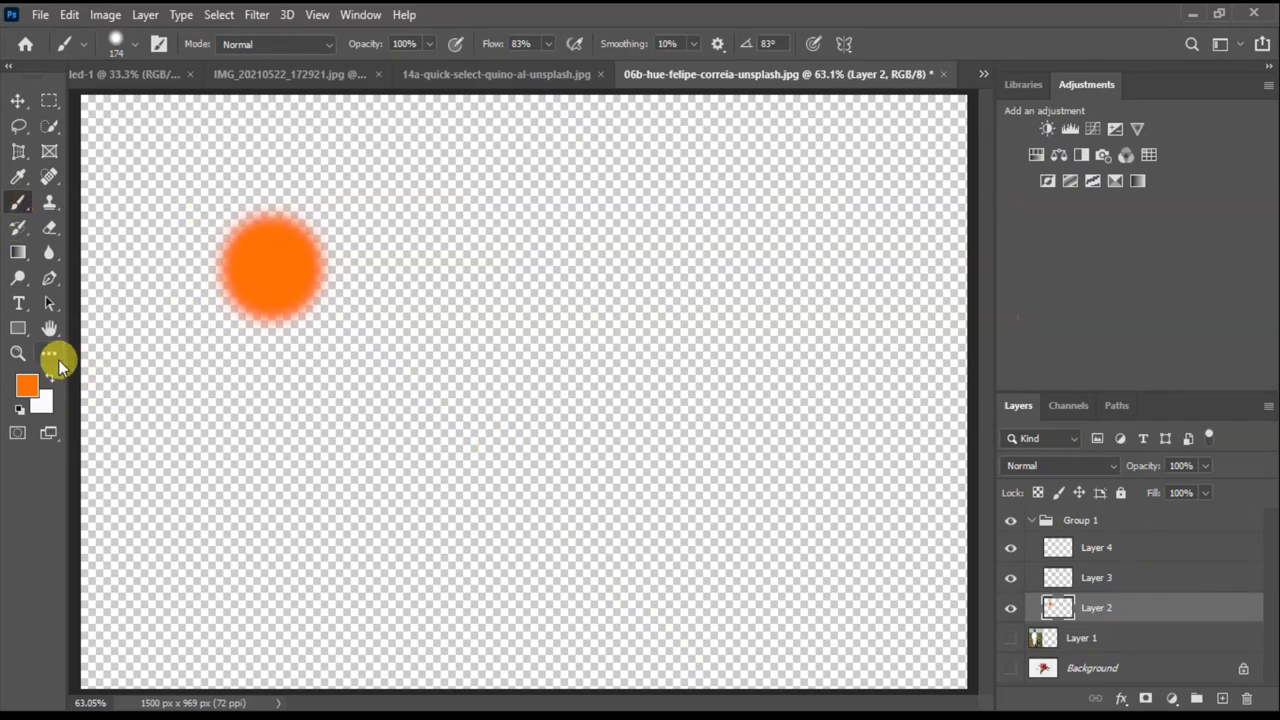
click(28, 382)
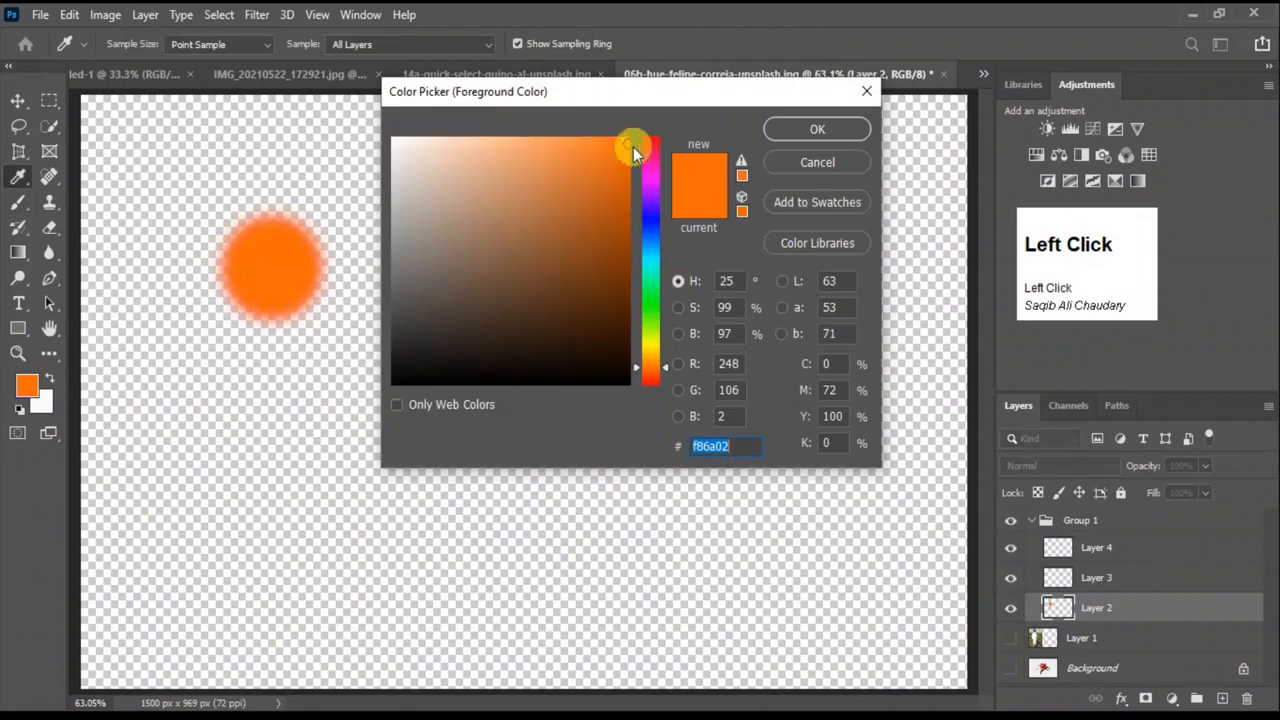
click(651, 149)
click(785, 126)
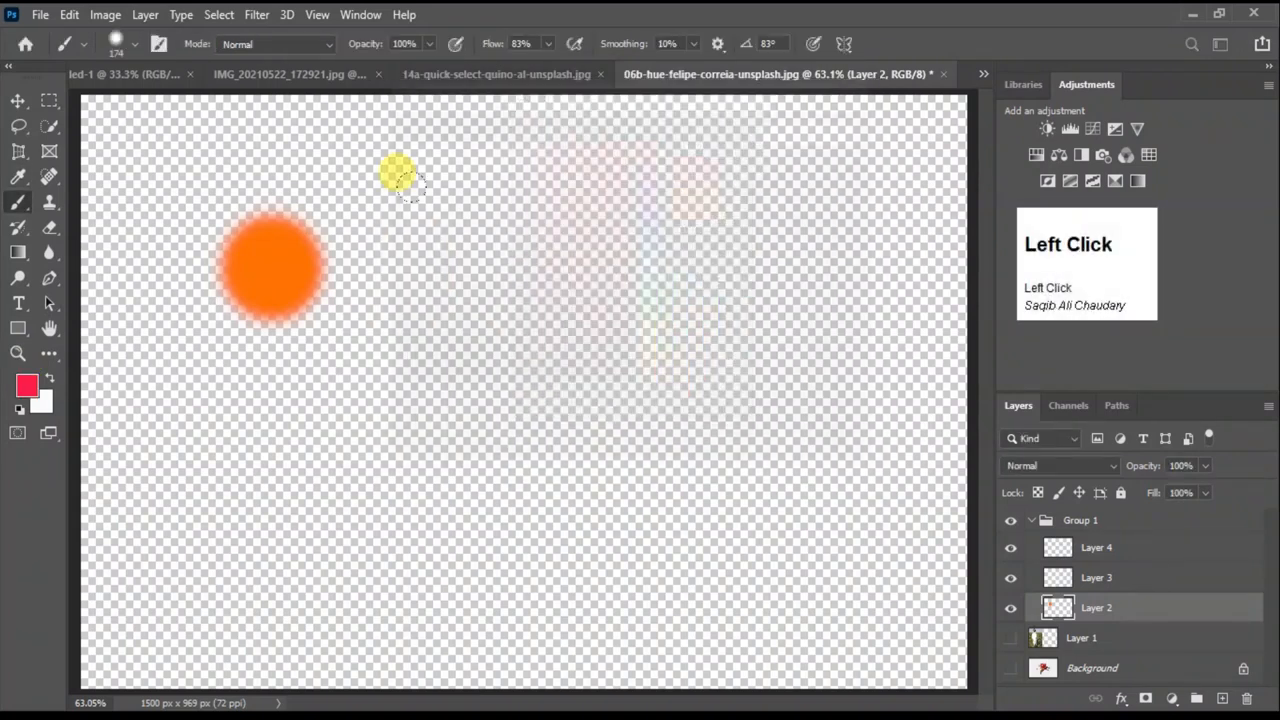
click(356, 273)
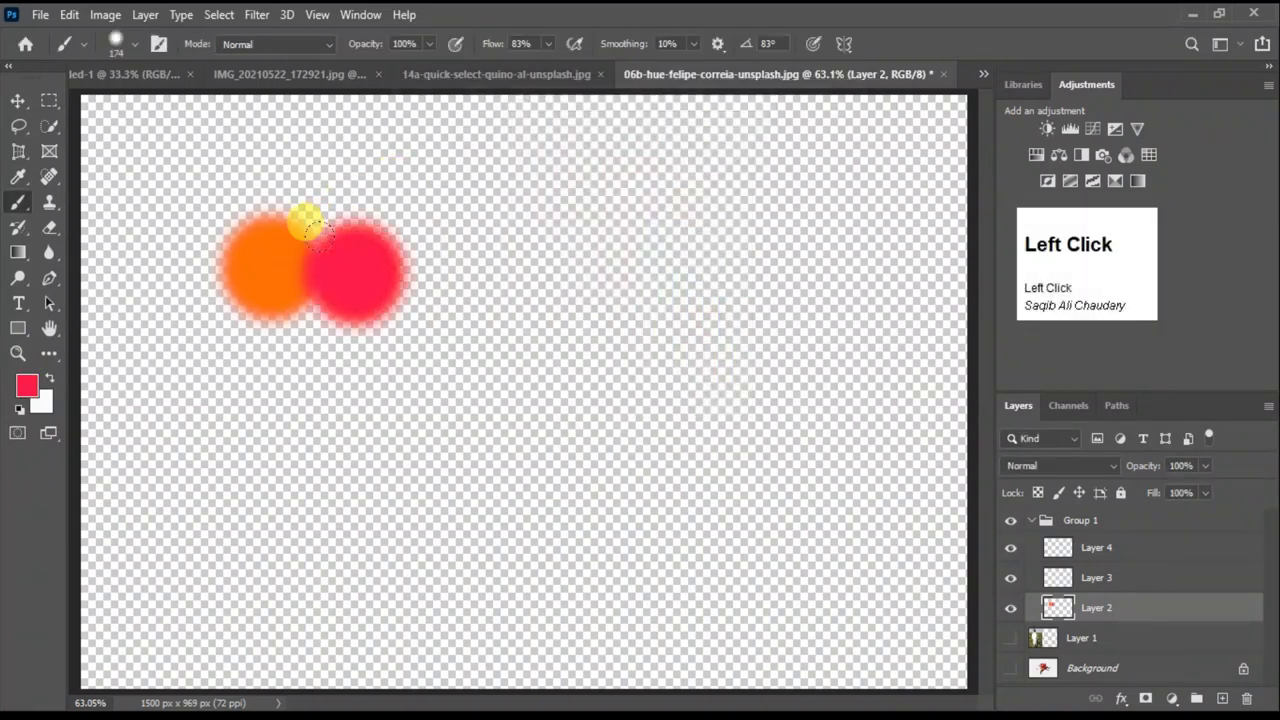
Add a blue (#0208f8) dot on Layer 2 below and overlapping the orange and red dots.
click(28, 385)
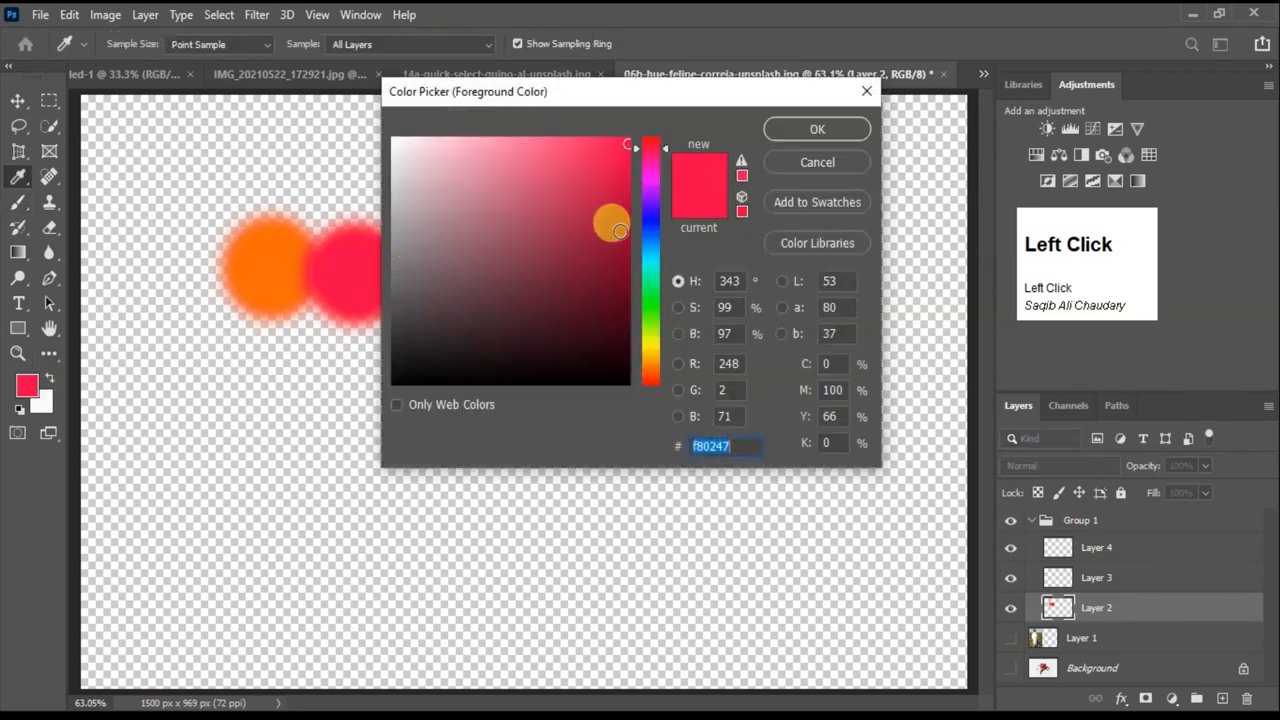
click(651, 219)
click(828, 138)
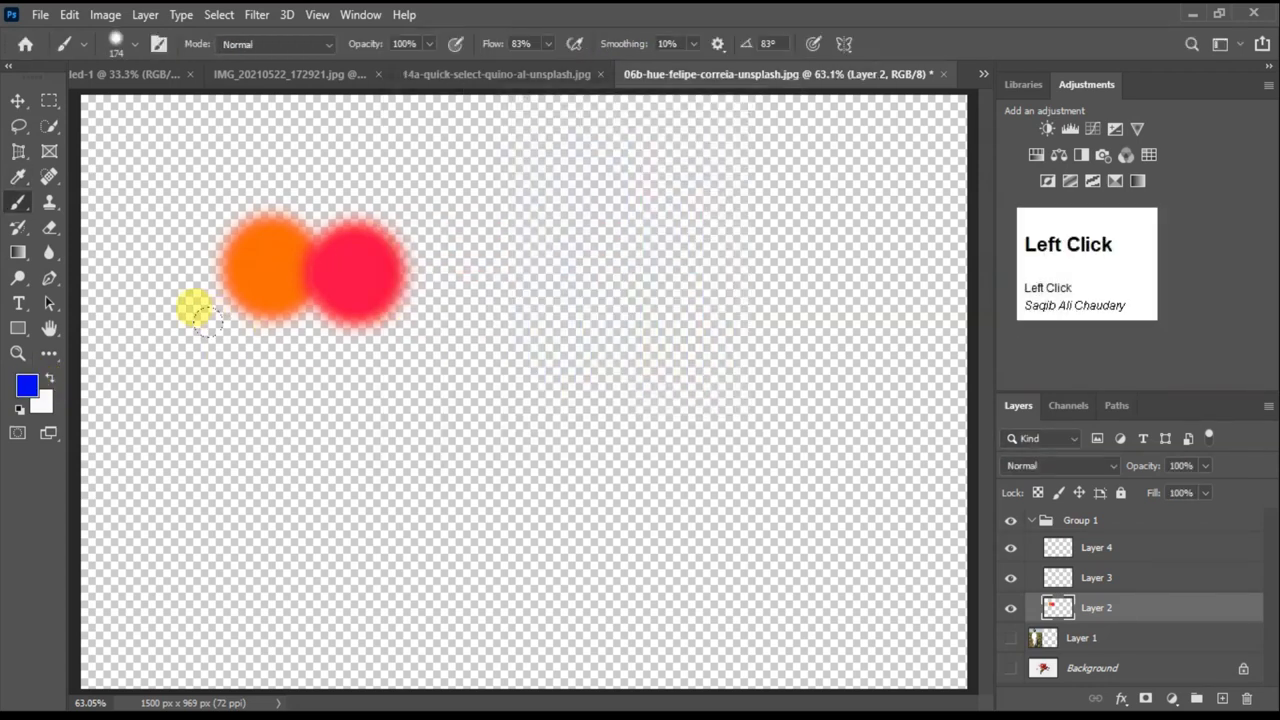
click(309, 320)
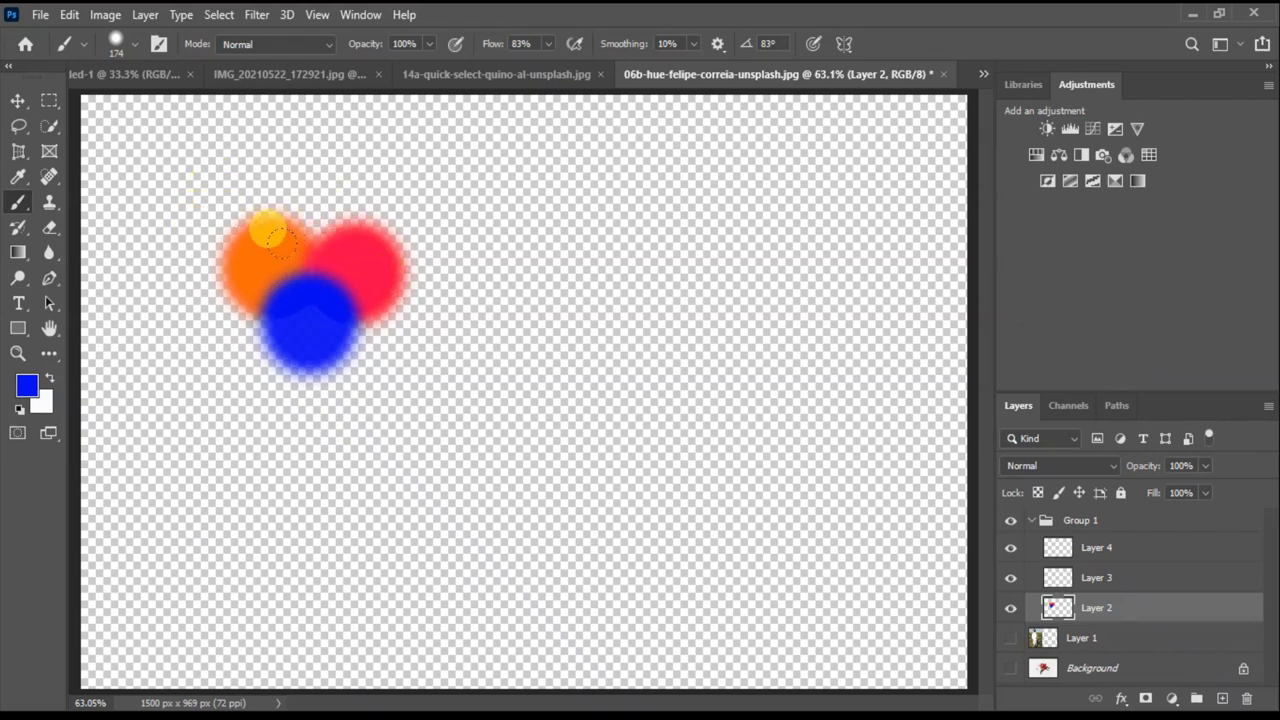
Paint a green (#08f802) dot on Layer 3 in the upper-right area of the canvas.
click(1127, 577)
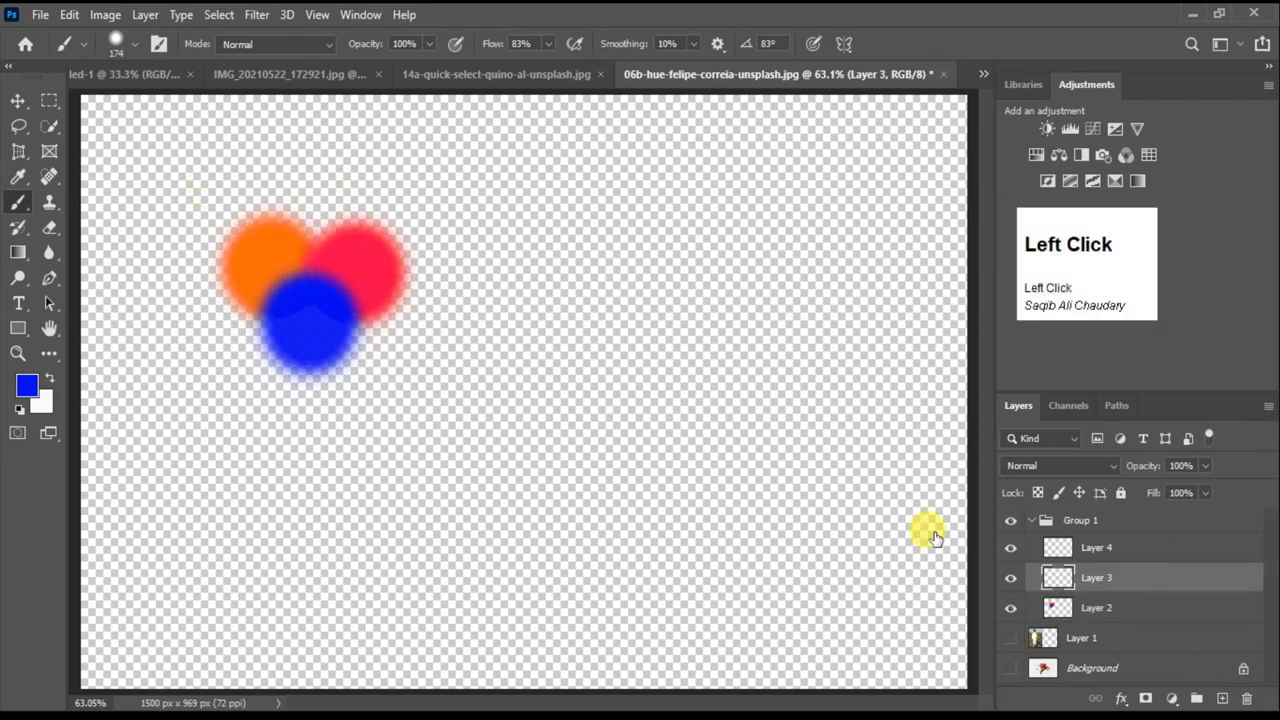
click(27, 386)
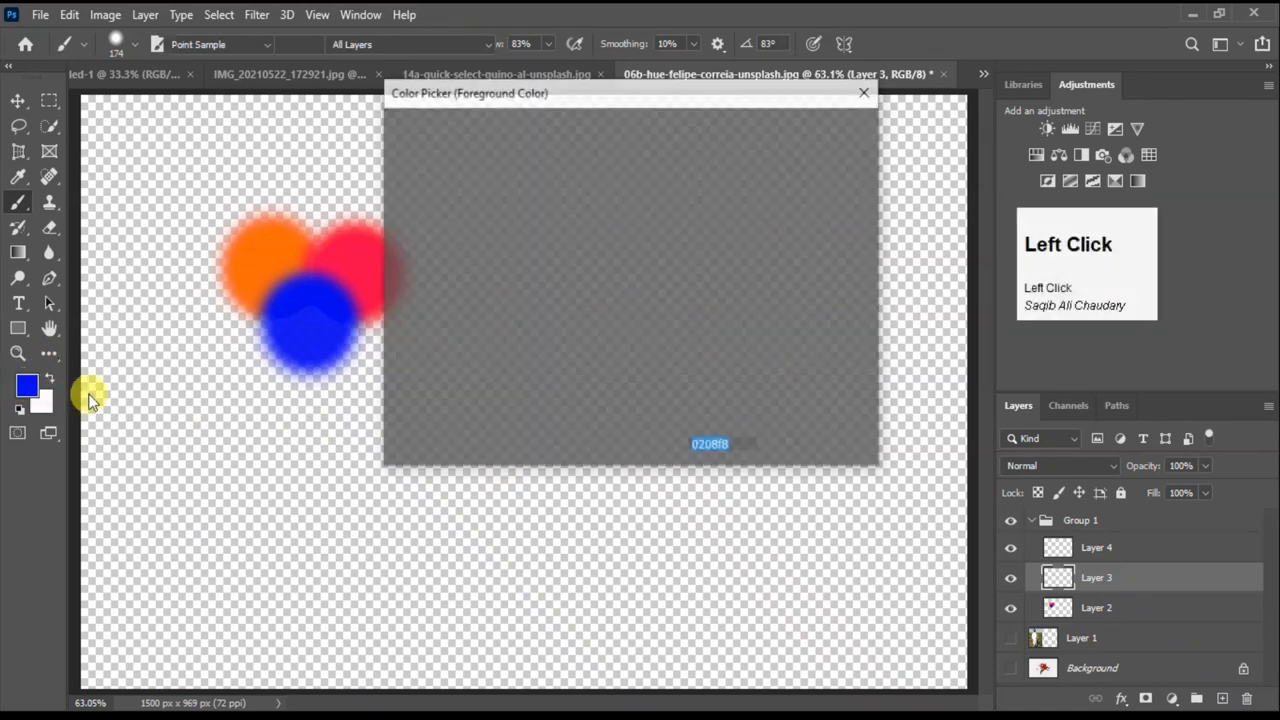
click(649, 303)
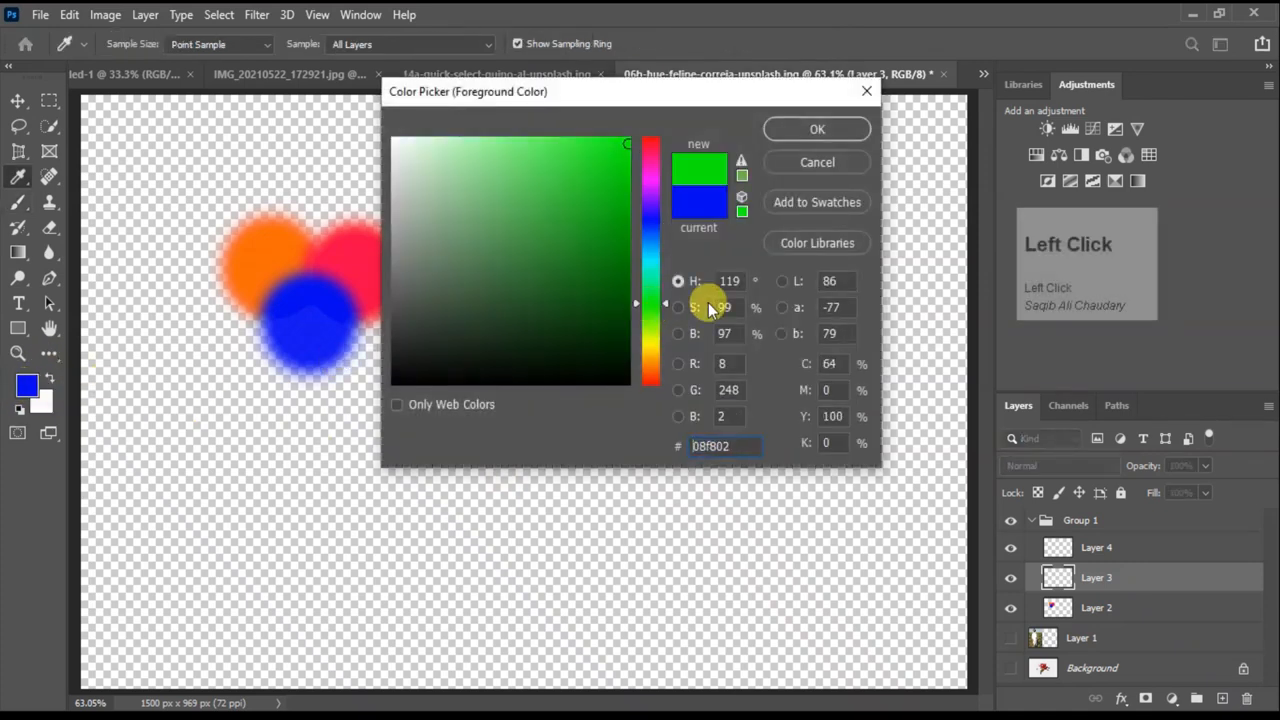
click(801, 137)
key(b)
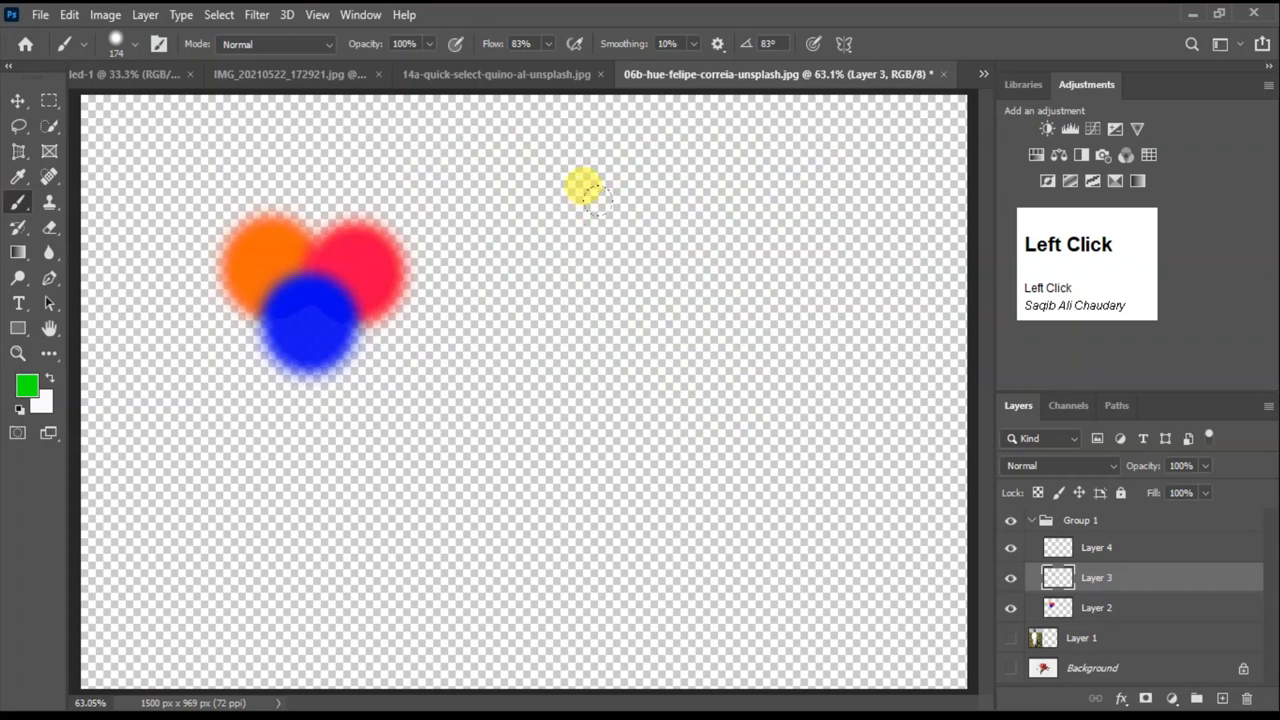
click(597, 199)
Add a dark green dot and an olive (#424819) dot on Layer 3, both overlapping the bright green dot.
click(25, 385)
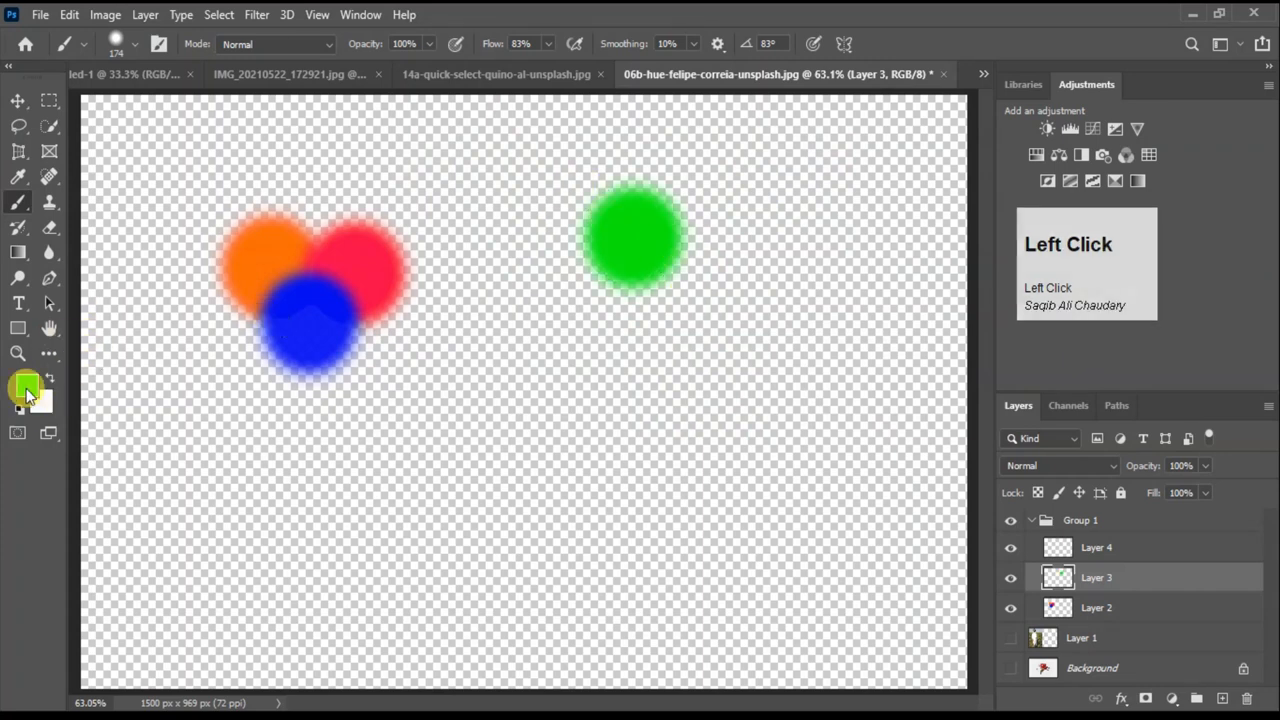
click(546, 315)
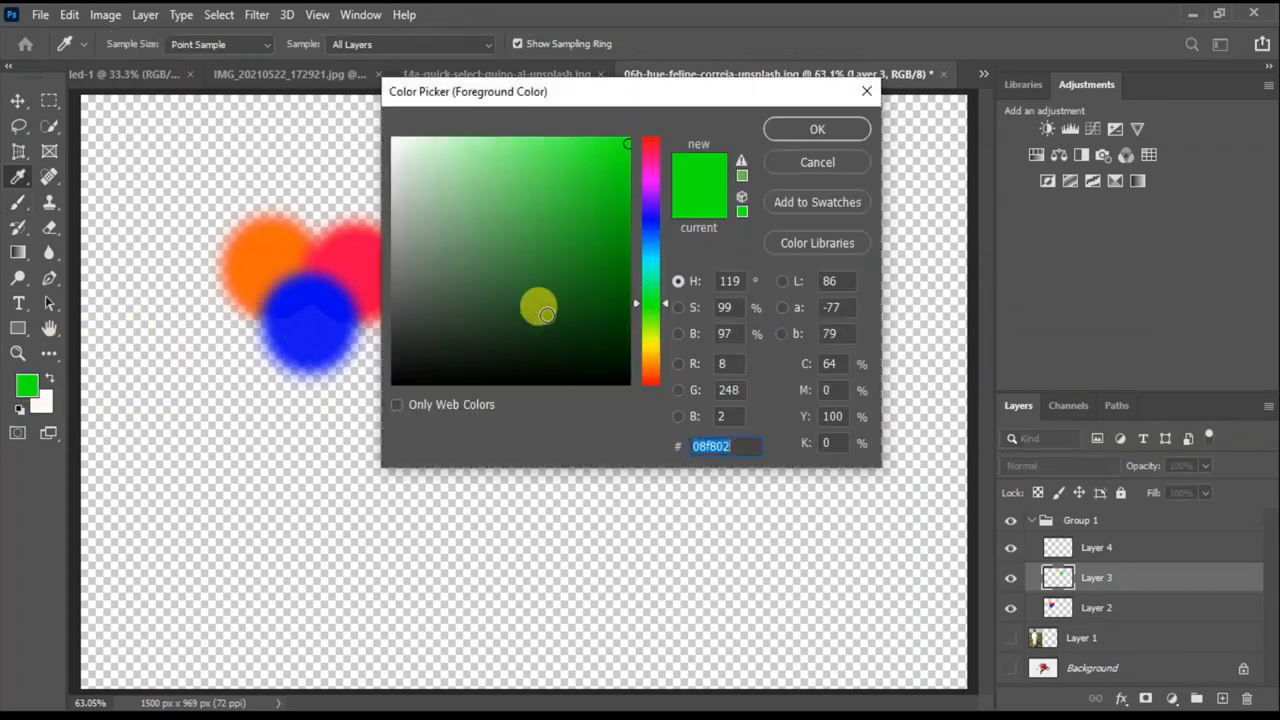
click(785, 129)
click(707, 262)
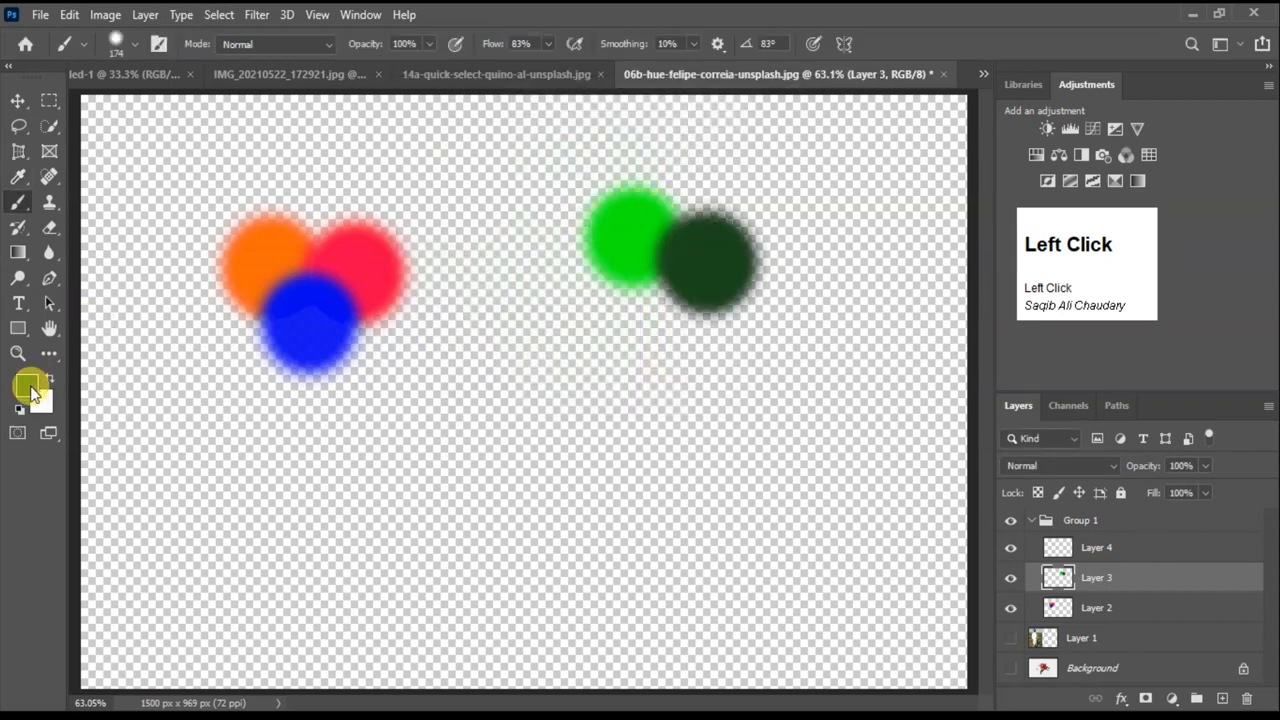
click(29, 388)
click(651, 338)
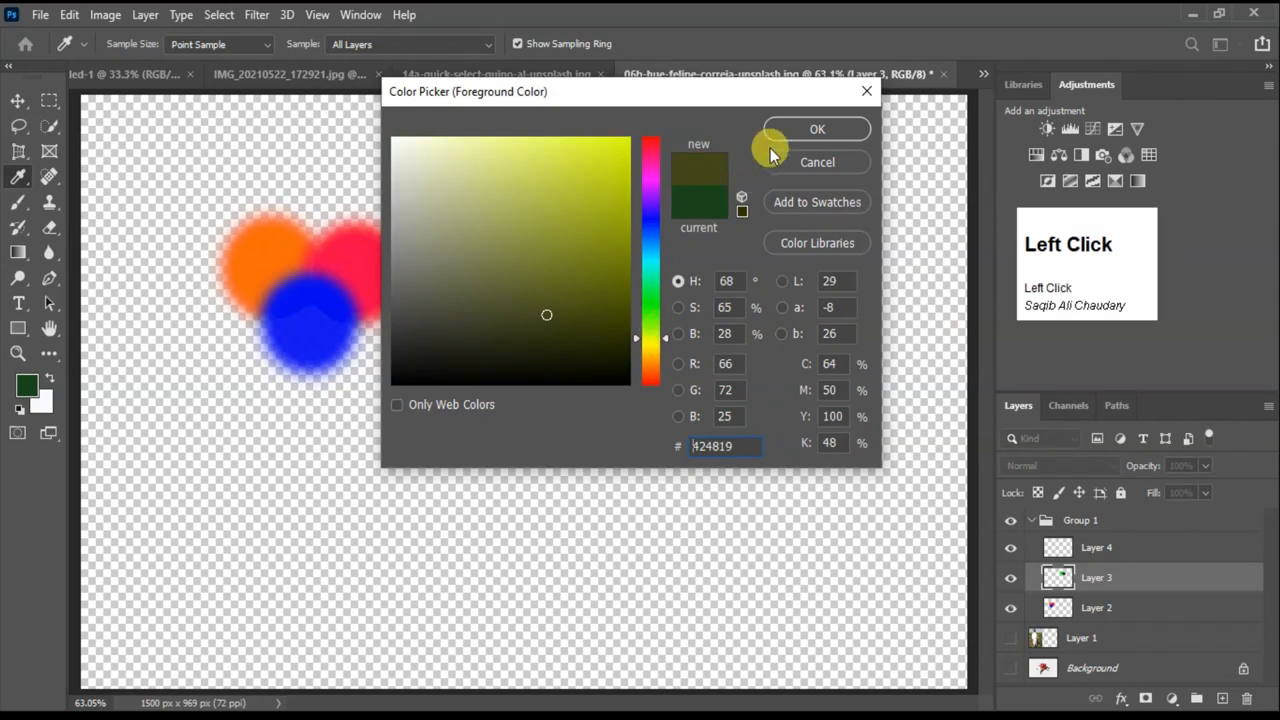
click(781, 140)
click(668, 300)
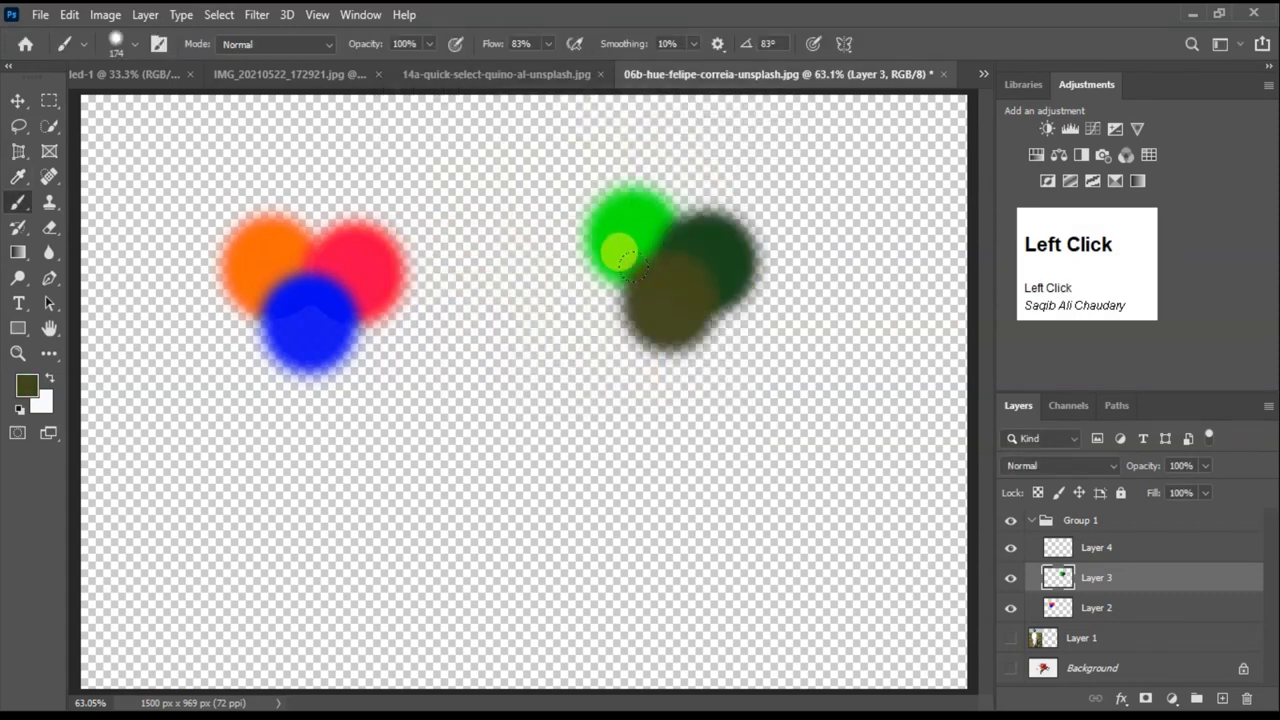
Paint a dark teal blob on Layer 4 in the lower middle of the canvas.
click(1160, 548)
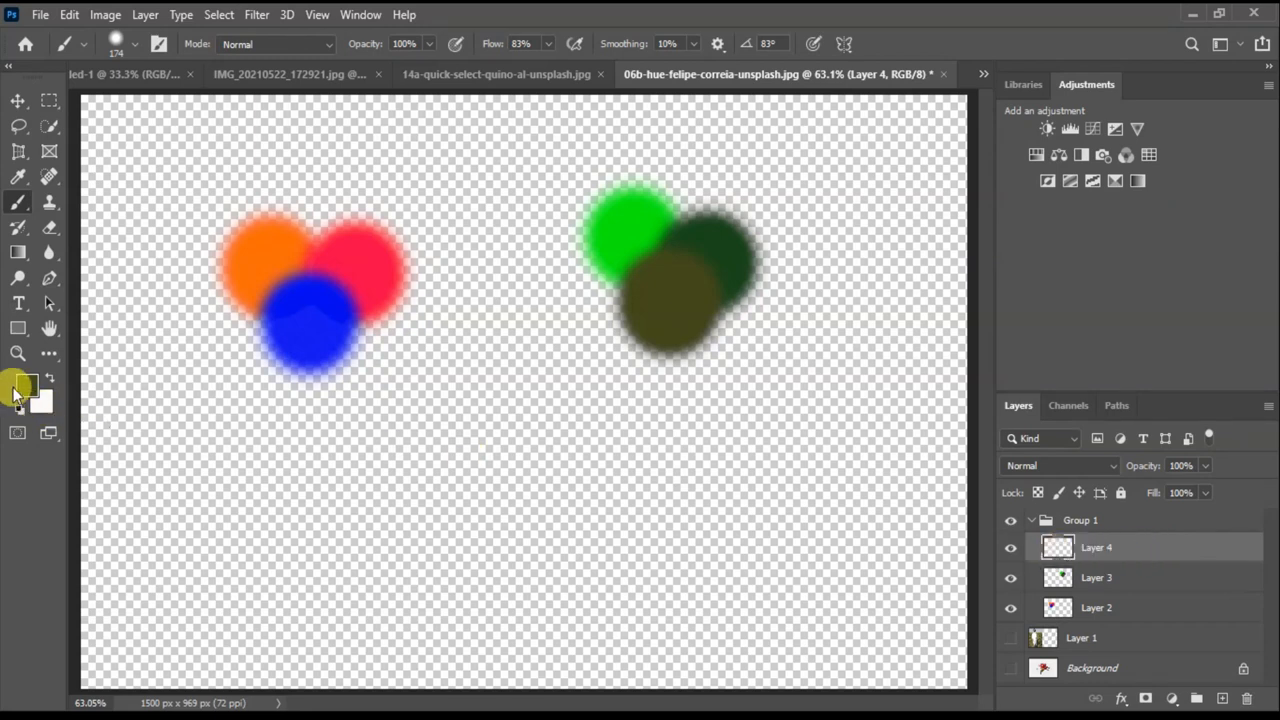
click(22, 386)
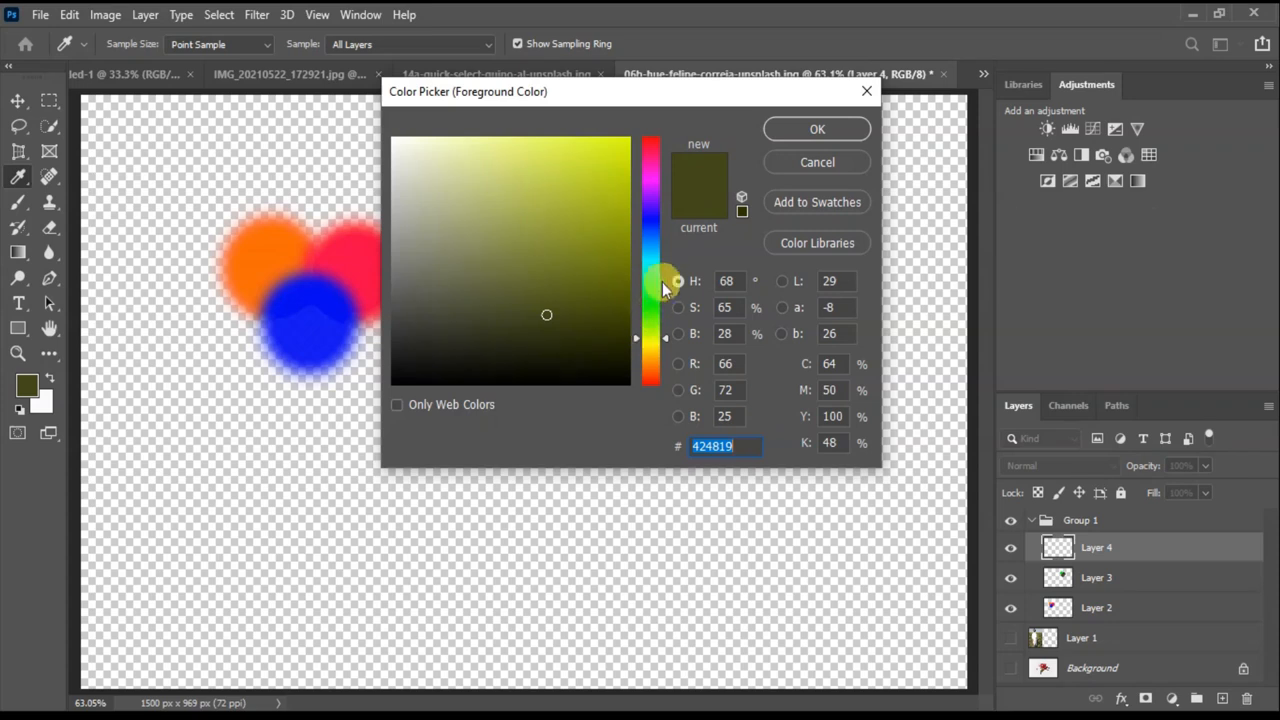
click(651, 258)
click(783, 132)
key(b)
mouse_move(392, 438)
mouse_down()
mouse_move(446, 463)
mouse_move(456, 428)
mouse_move(372, 436)
mouse_up()
Move the Layer 3 and Layer 2 dots slightly to the right, and duplicate Layer 2 just above its original position.
click(652, 298)
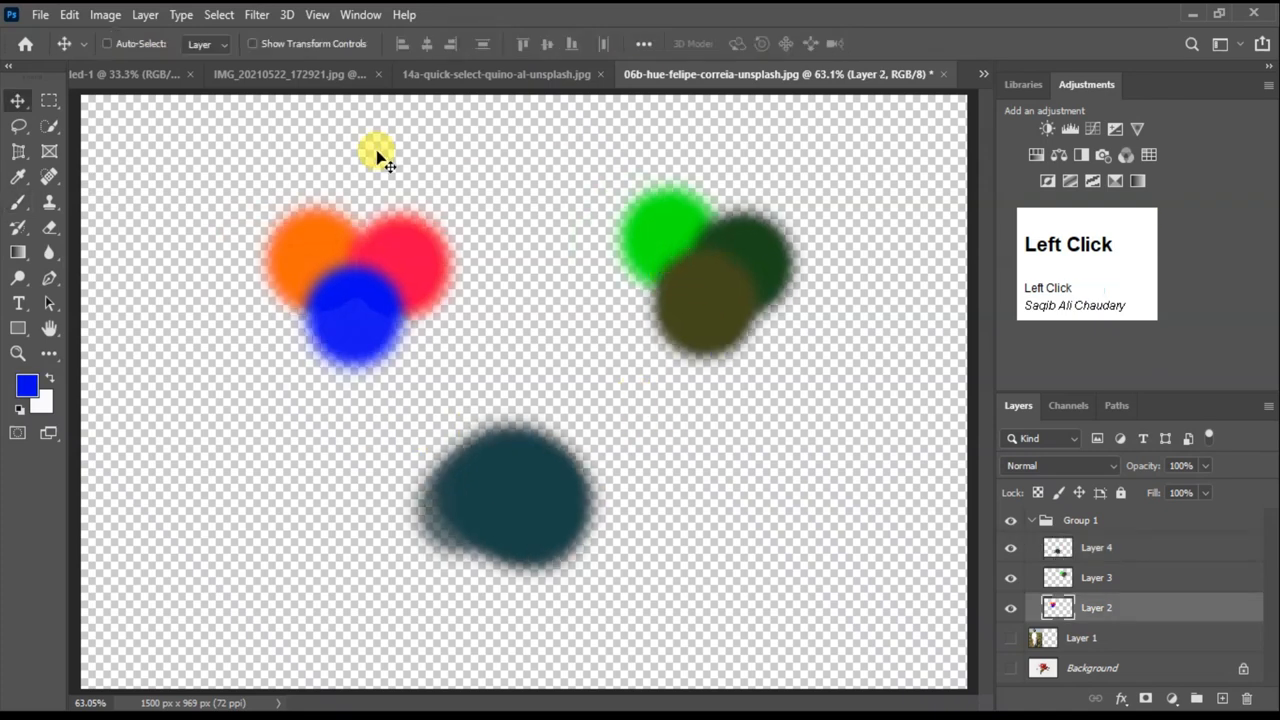
click(478, 276)
click(17, 102)
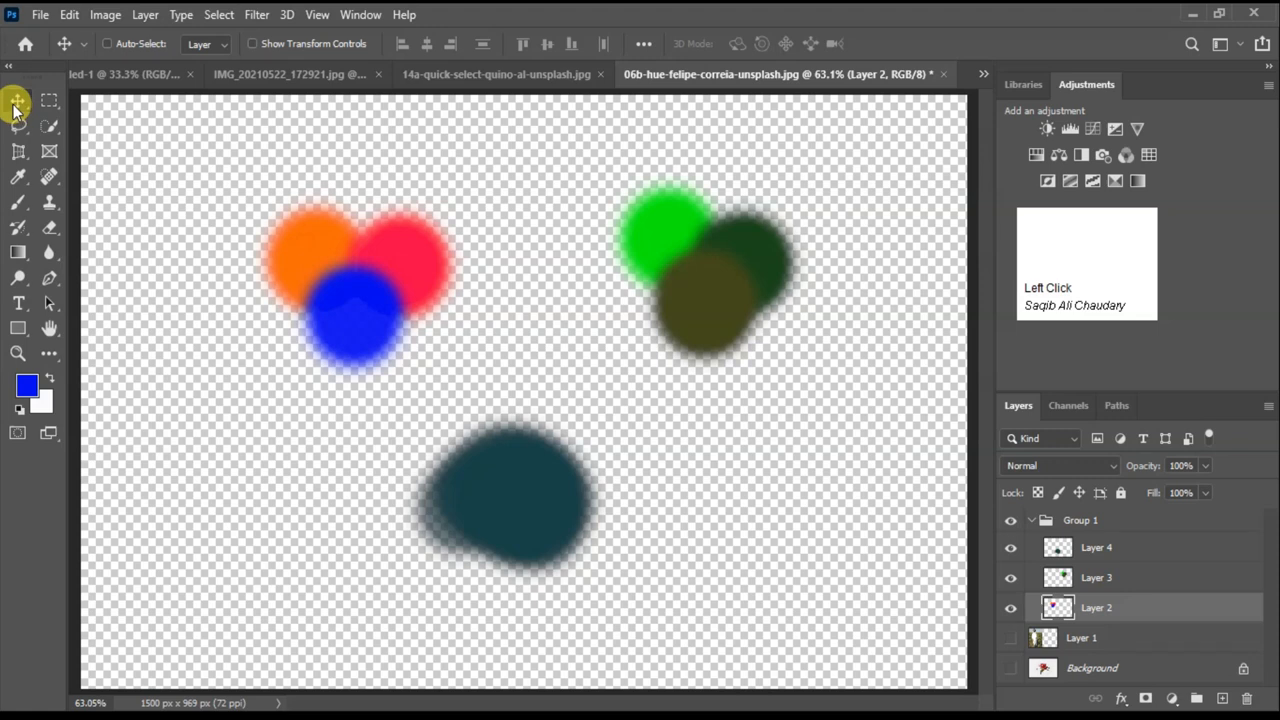
click(219, 268)
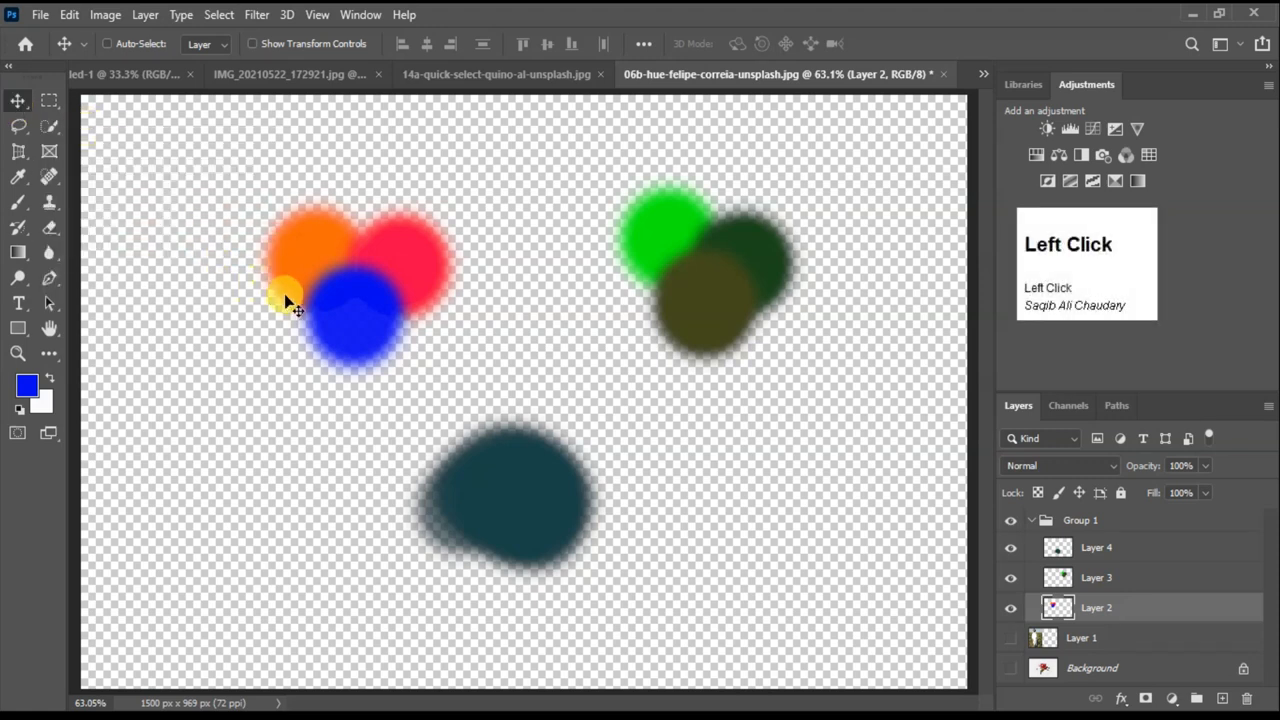
mouse_move(380, 266)
mouse_down()
mouse_move(333, 335)
mouse_move(366, 251)
mouse_move(410, 257)
mouse_move(382, 262)
mouse_up()
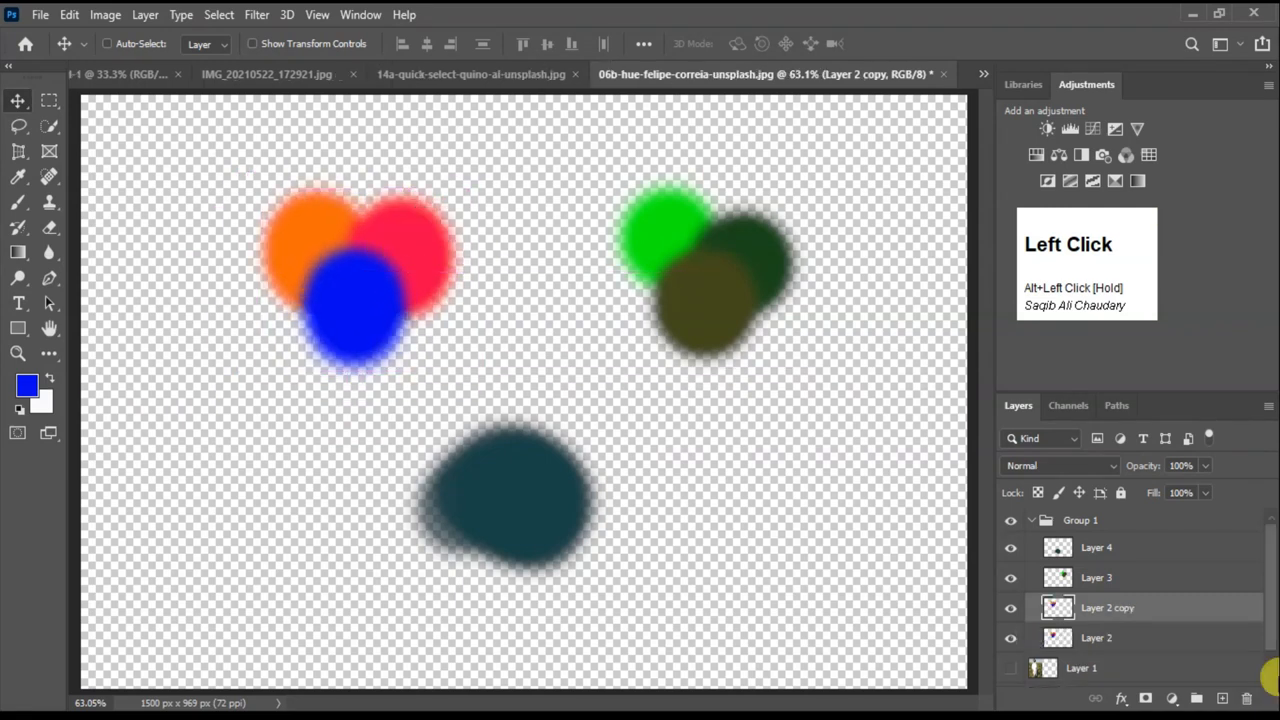
Collapse Group 1 and duplicate the whole group, placing the copy up and to the right of the original.
click(1029, 521)
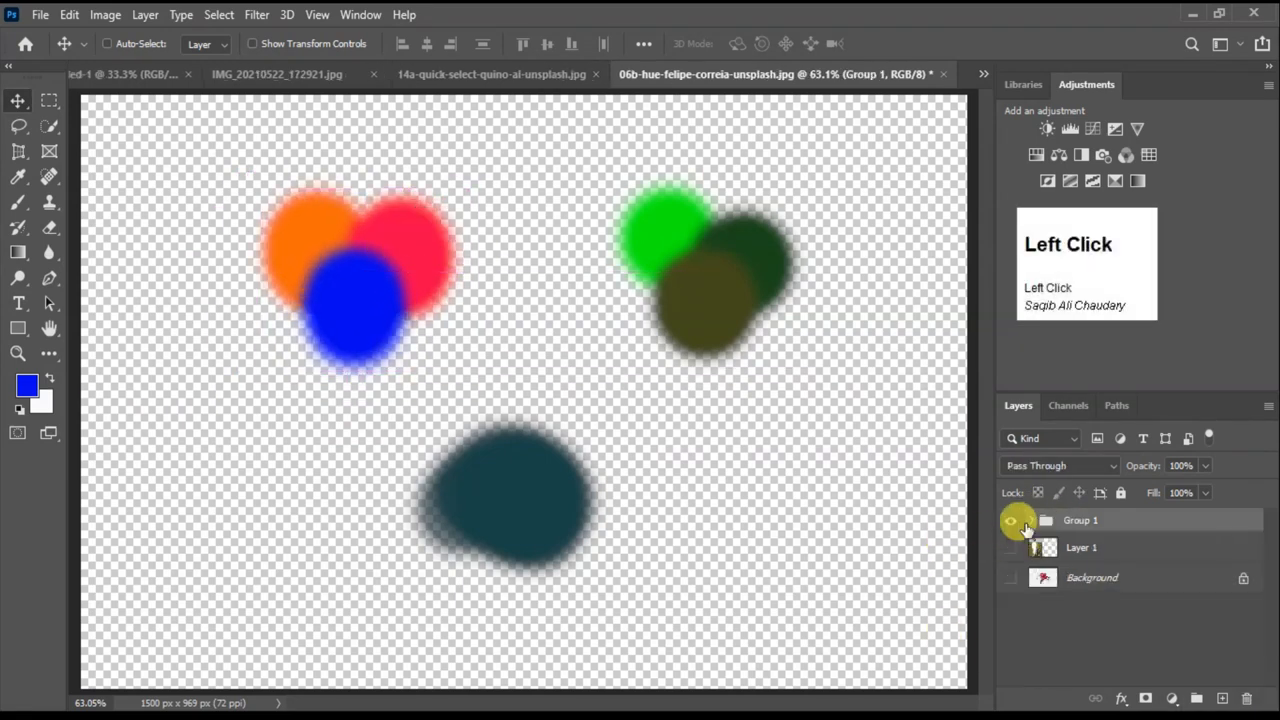
click(1114, 517)
drag(419, 262, 588, 157)
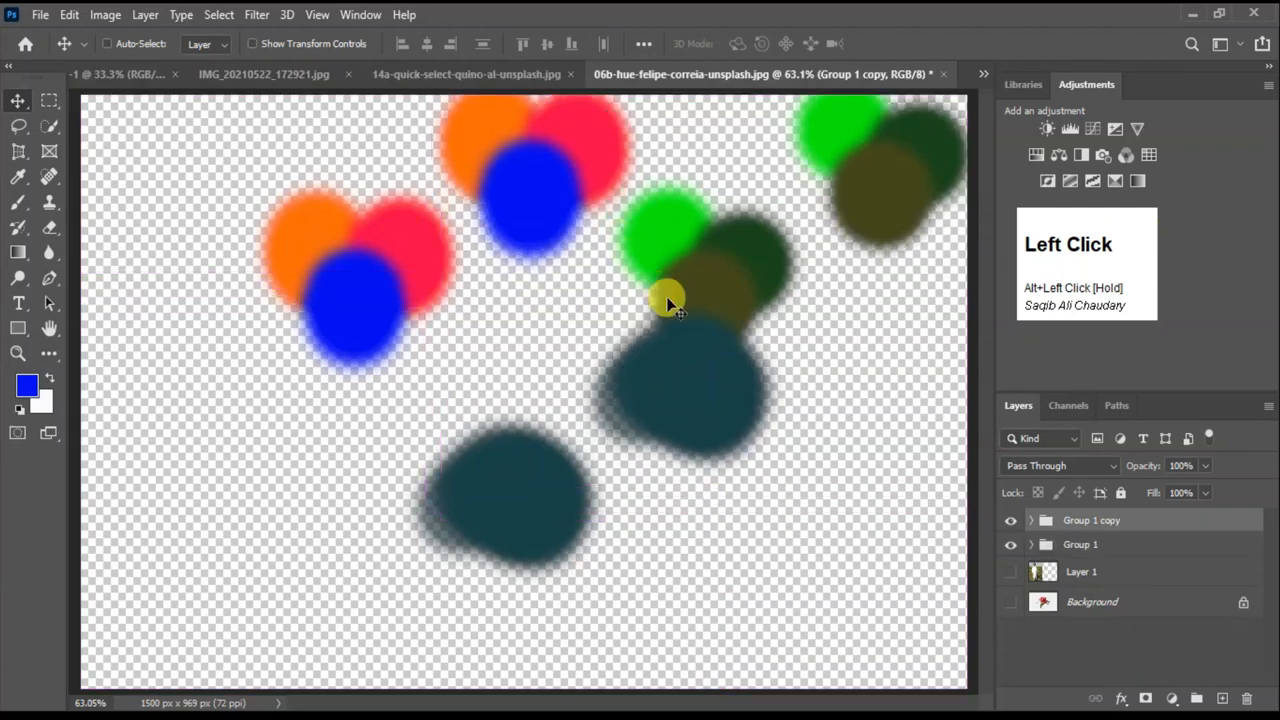
Expand Group 1 and duplicate its Layer 2 copy dots into the canvas's lower left and its Layer 3 dots into the lower right.
click(1031, 549)
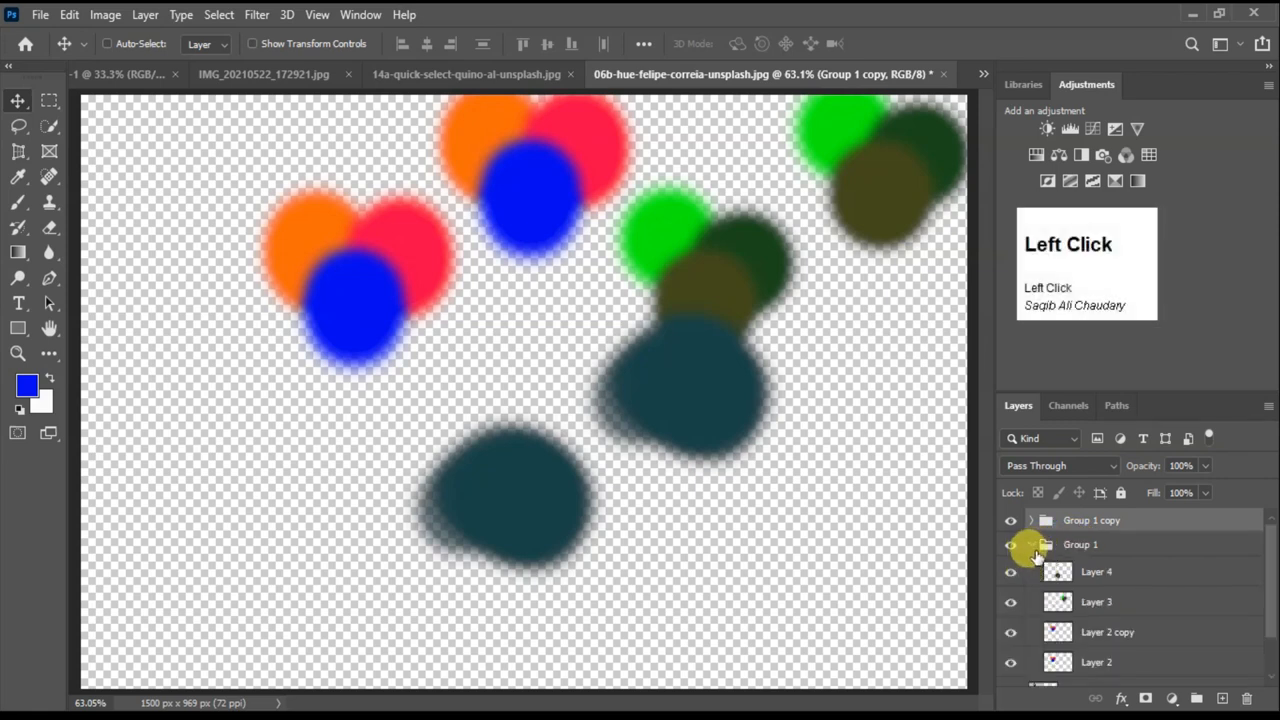
click(1096, 631)
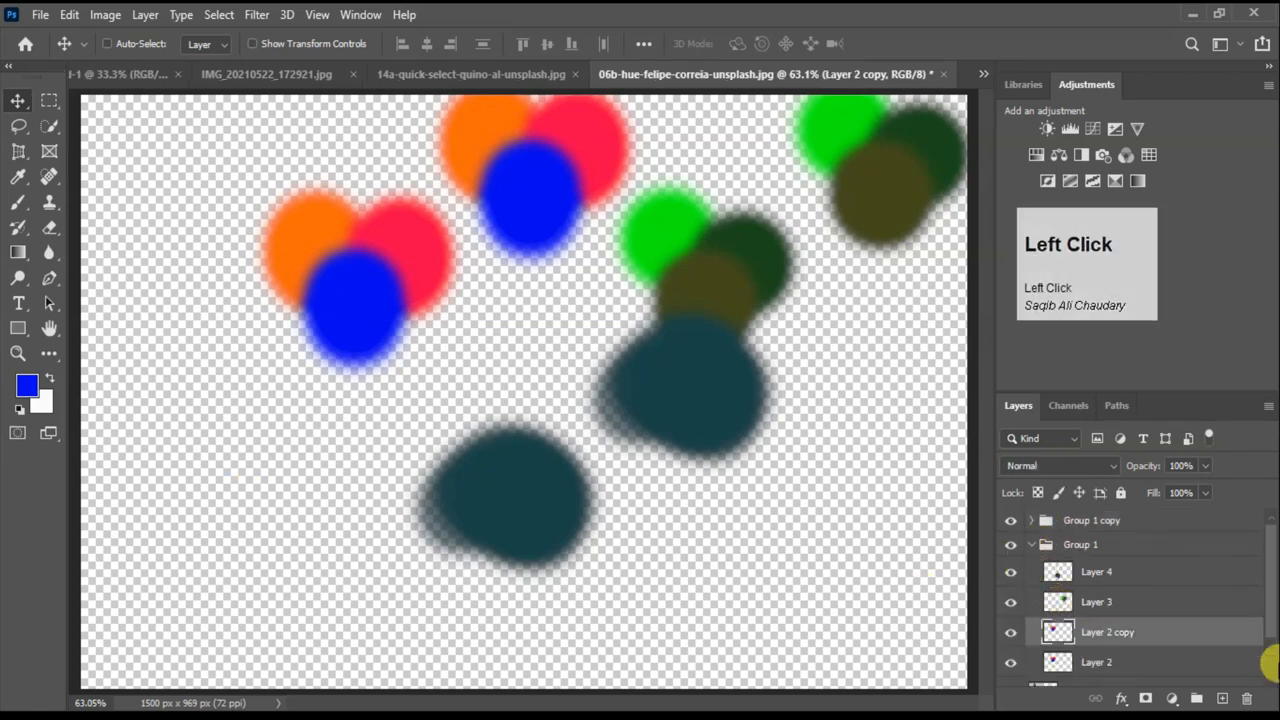
drag(370, 262, 519, 541)
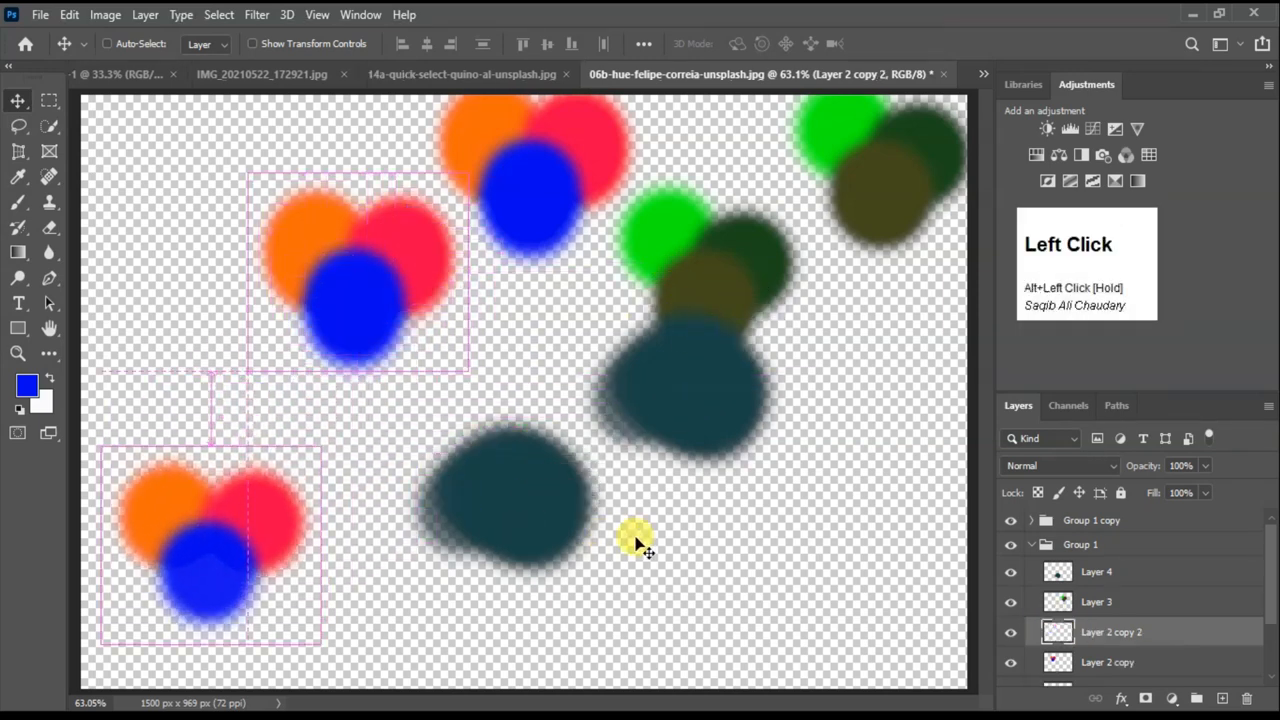
click(1095, 610)
drag(758, 346, 880, 622)
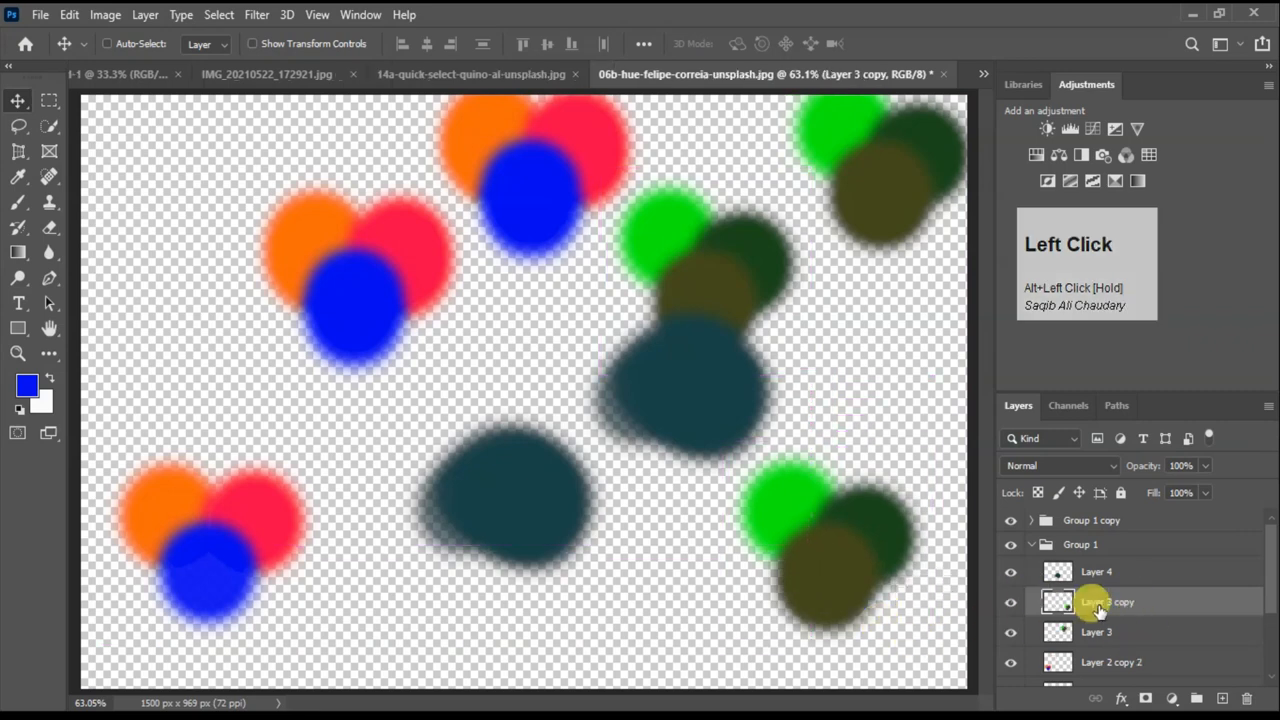
scroll(1094, 651, down, 2)
scroll(1097, 655, up, 2)
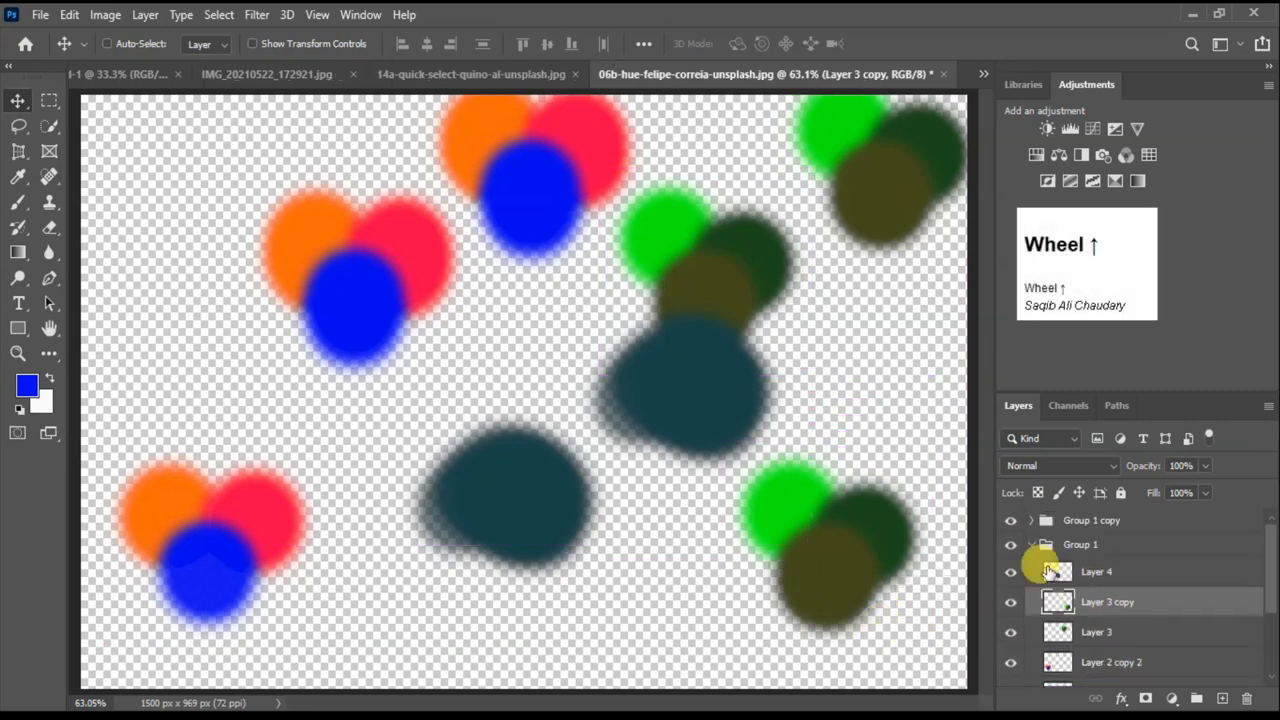
click(1031, 521)
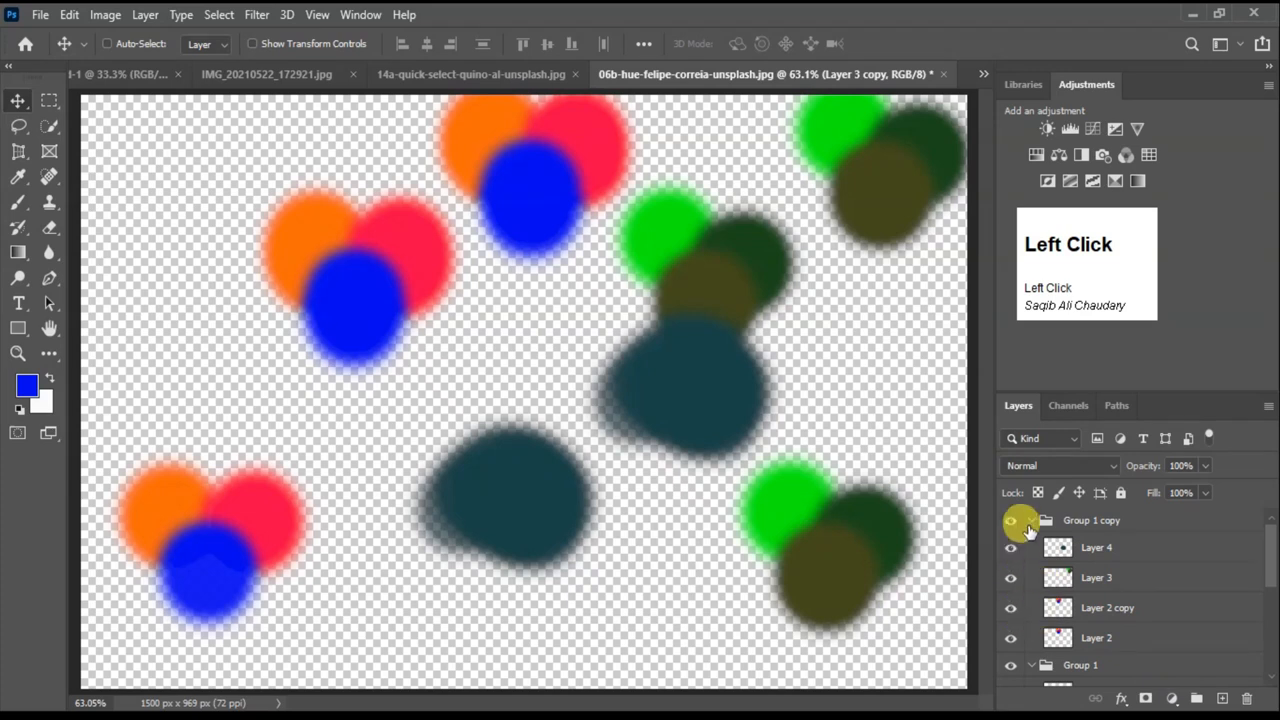
click(1031, 521)
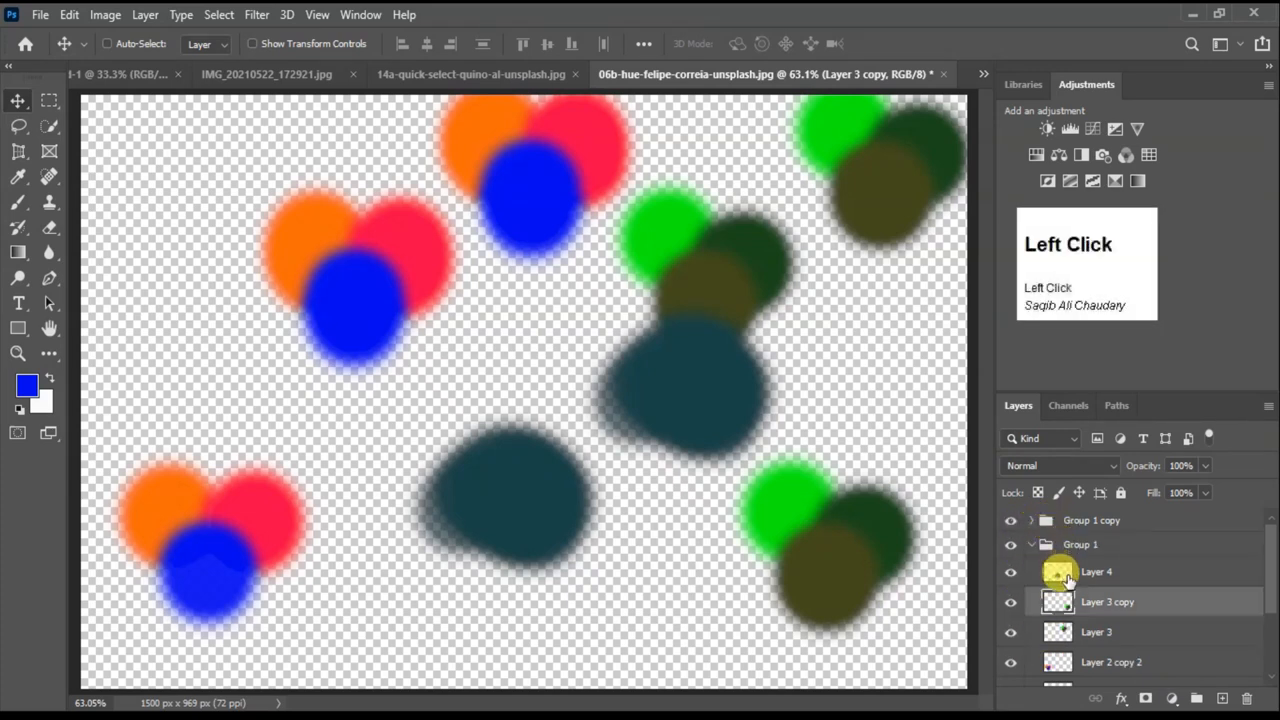
Make the Layer 1 photo visible and duplicate that layer in place.
scroll(1068, 580, down, 3)
click(1080, 645)
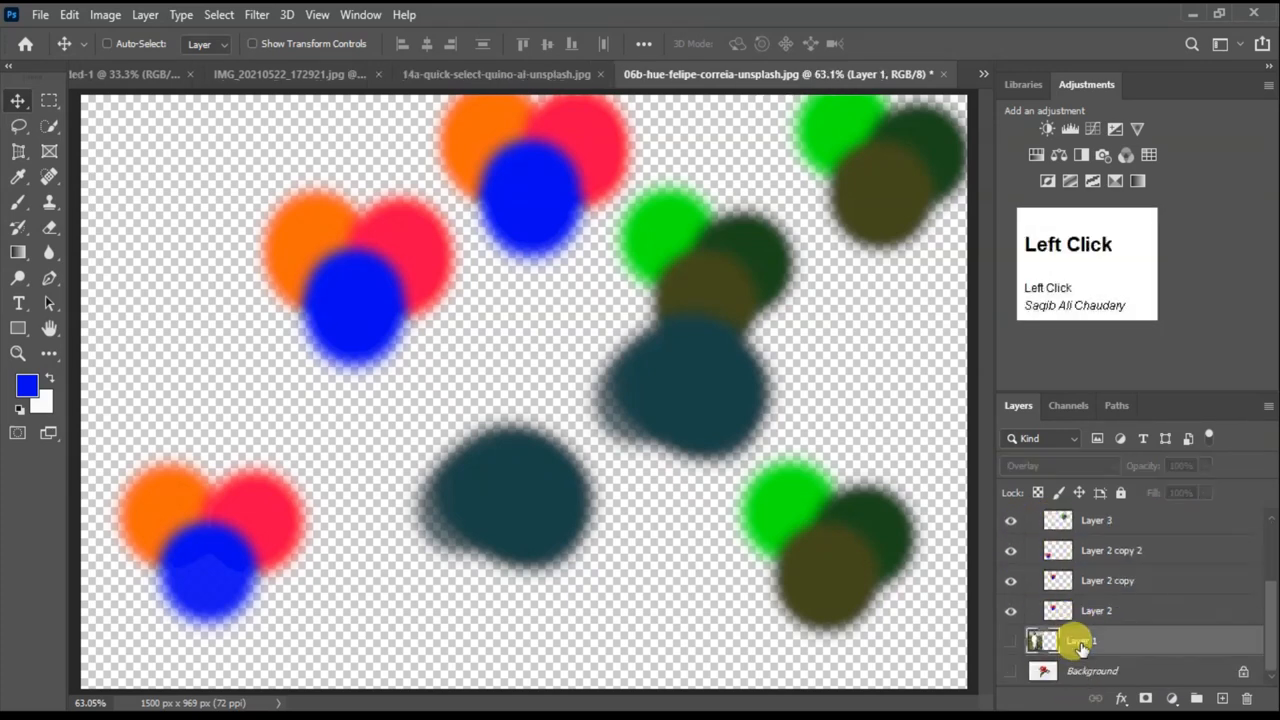
click(1010, 641)
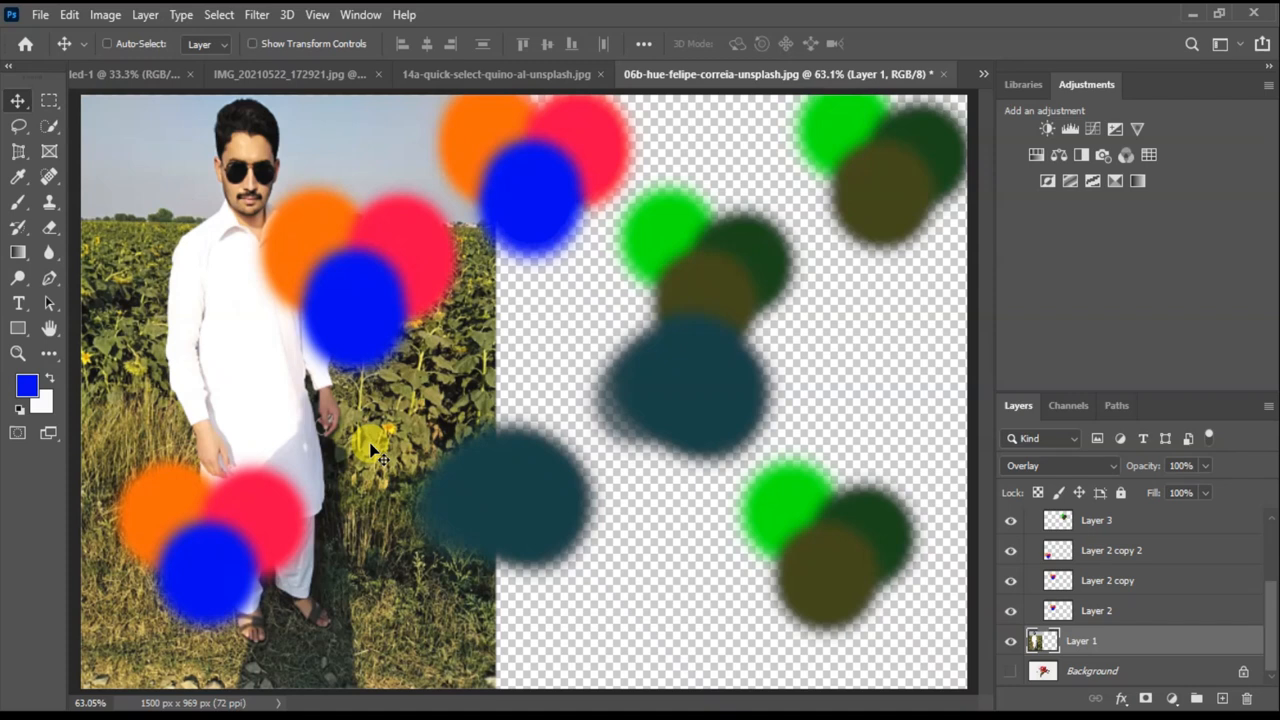
key(ctrl+j)
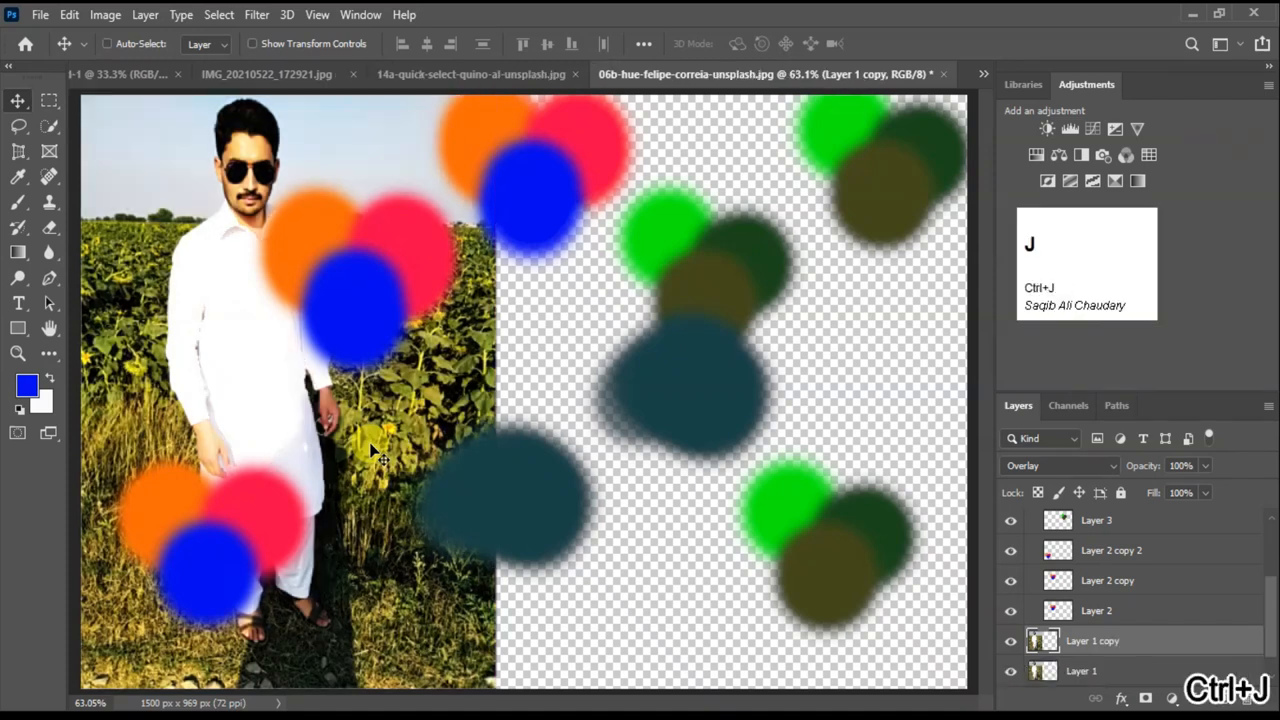
click(1057, 673)
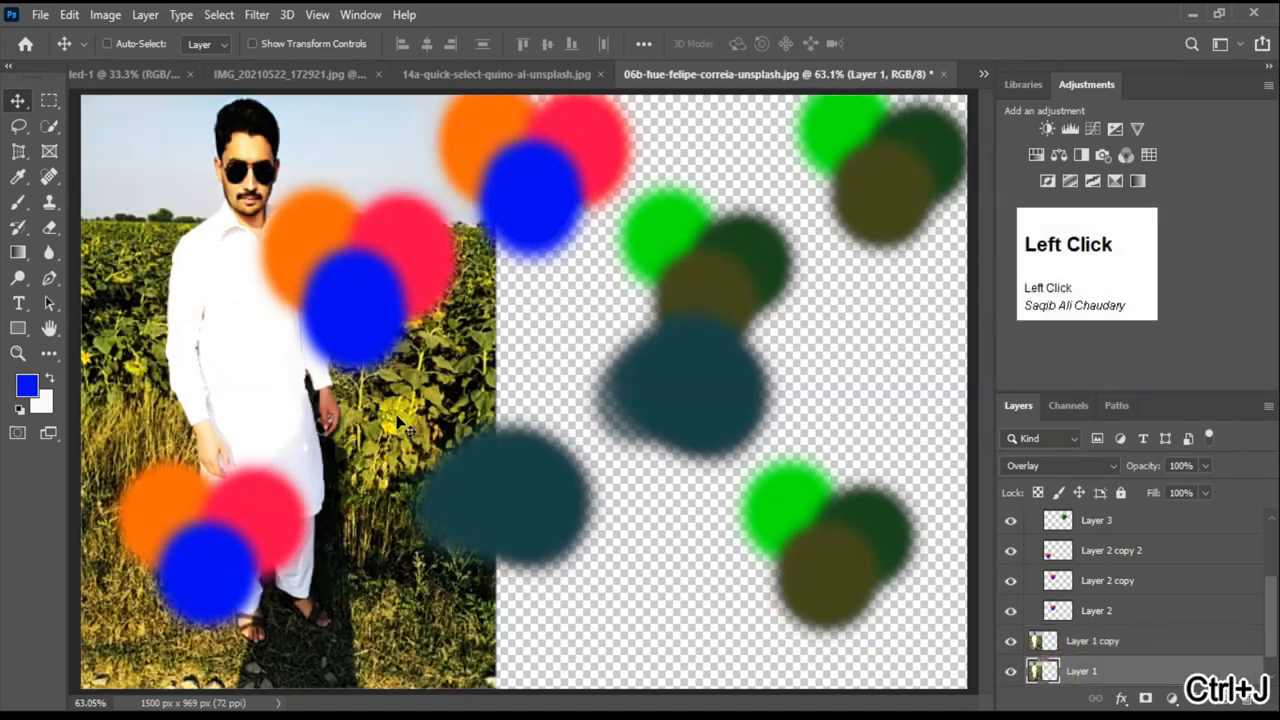
scroll(400, 425, down, 1)
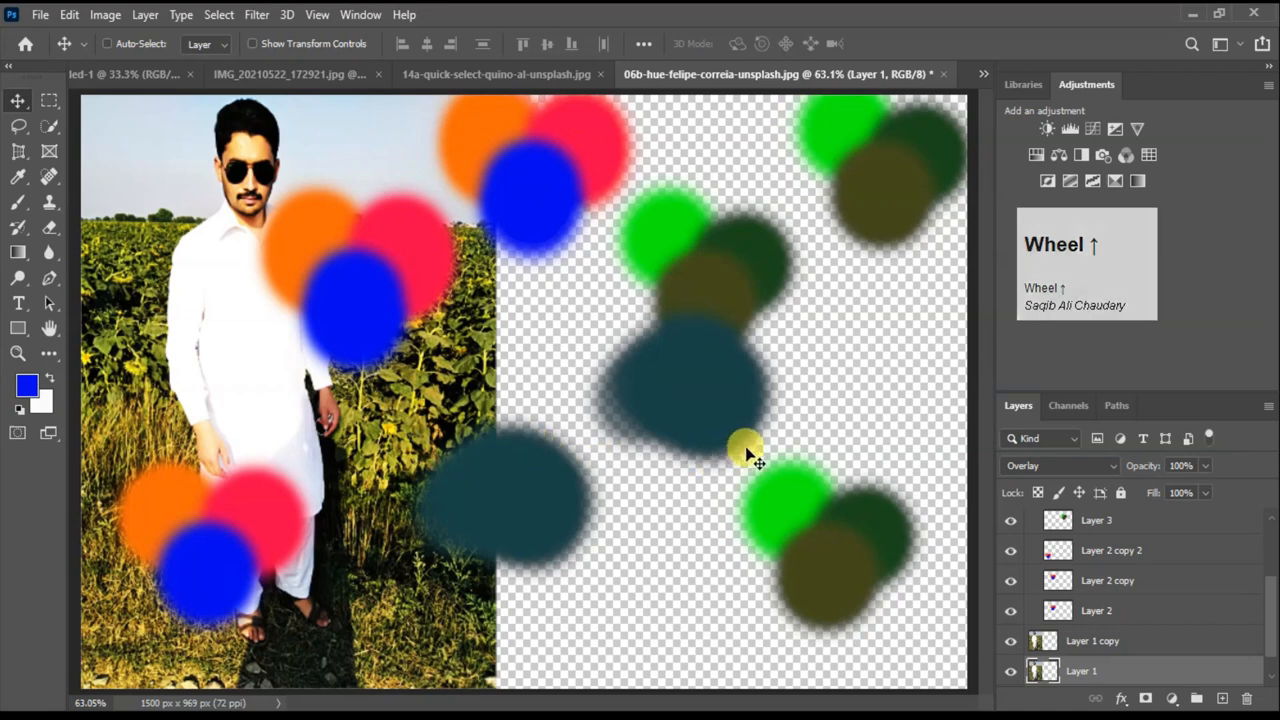
click(1089, 641)
scroll(1100, 600, down, 1)
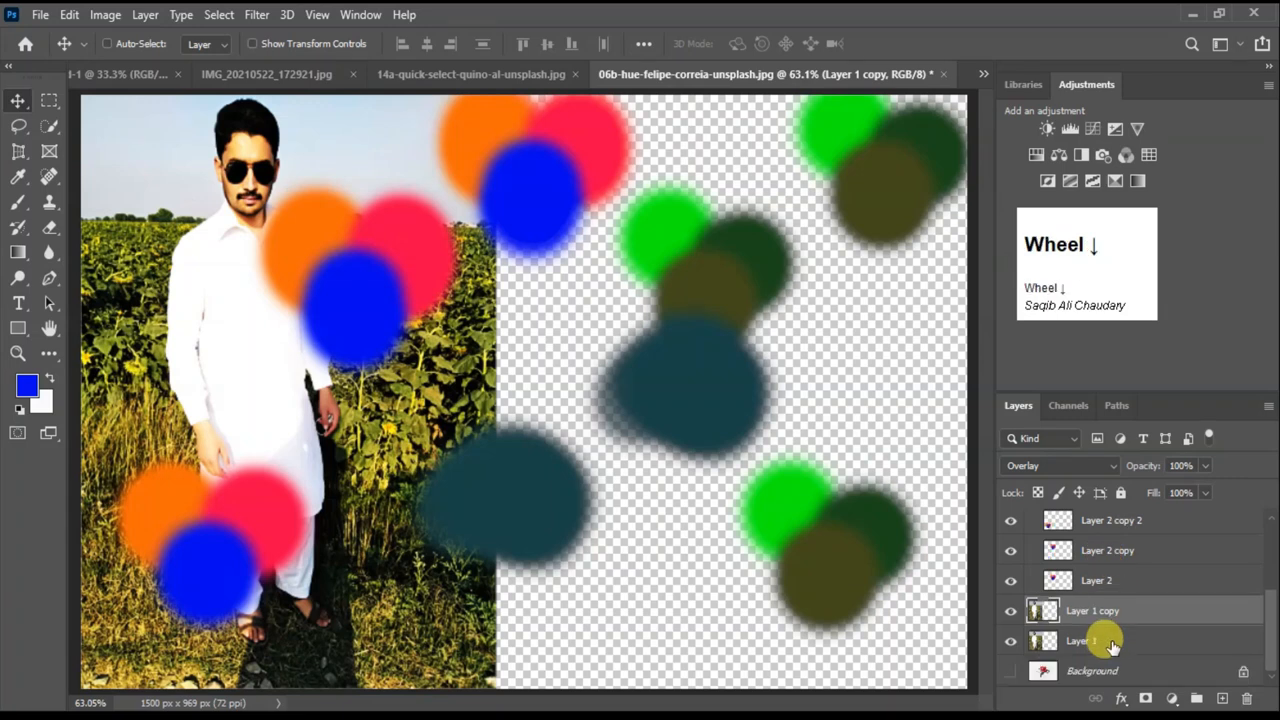
Duplicate the locked Background layer in place.
click(1090, 677)
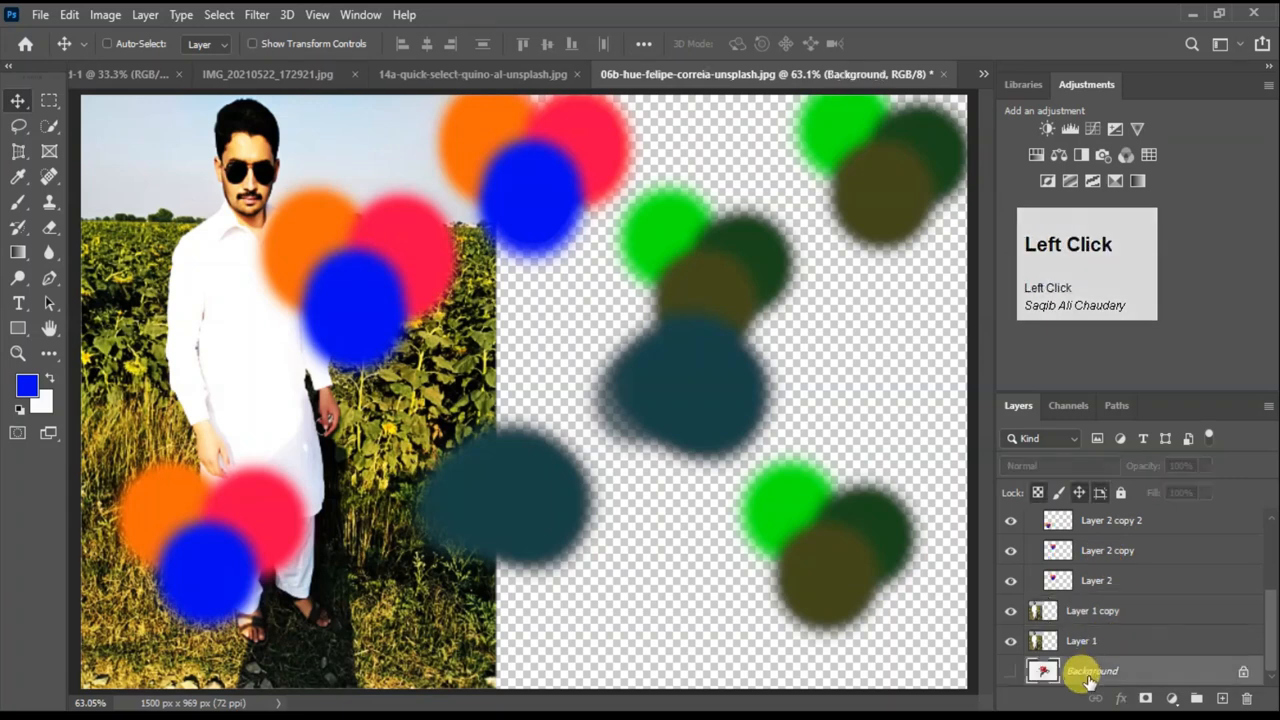
key(ctrl+j)
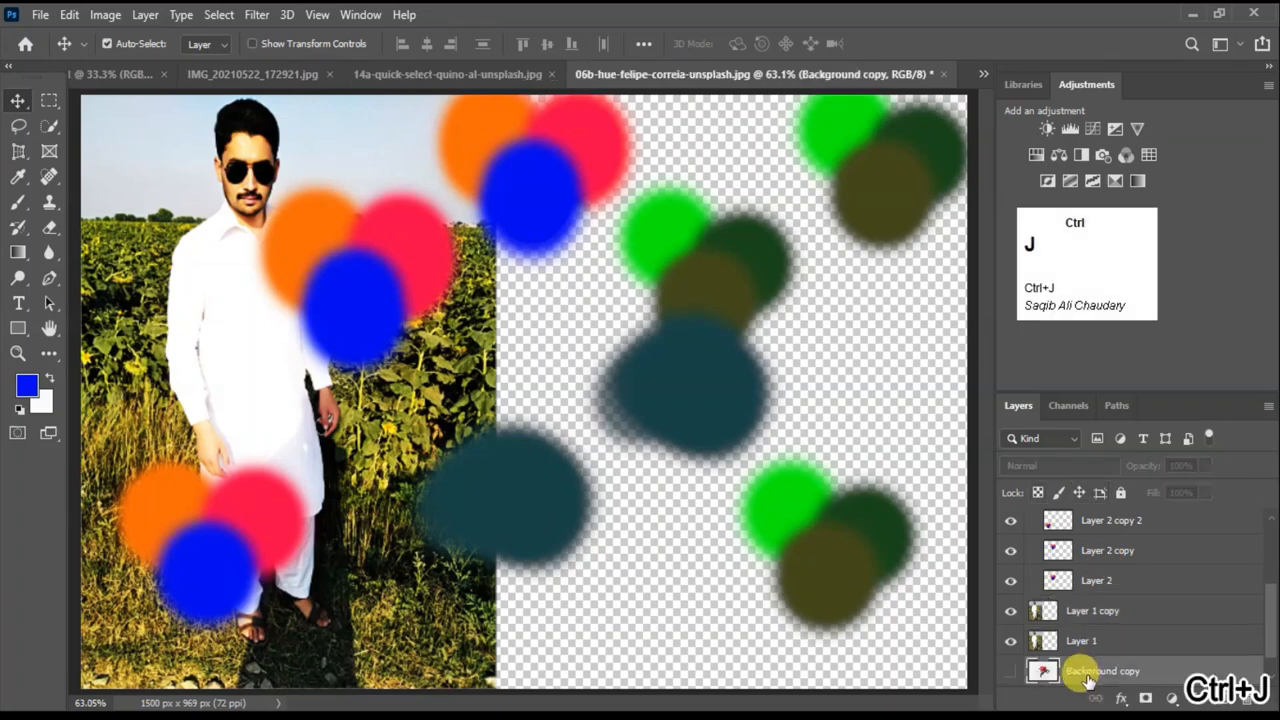
scroll(1095, 660, down, 1)
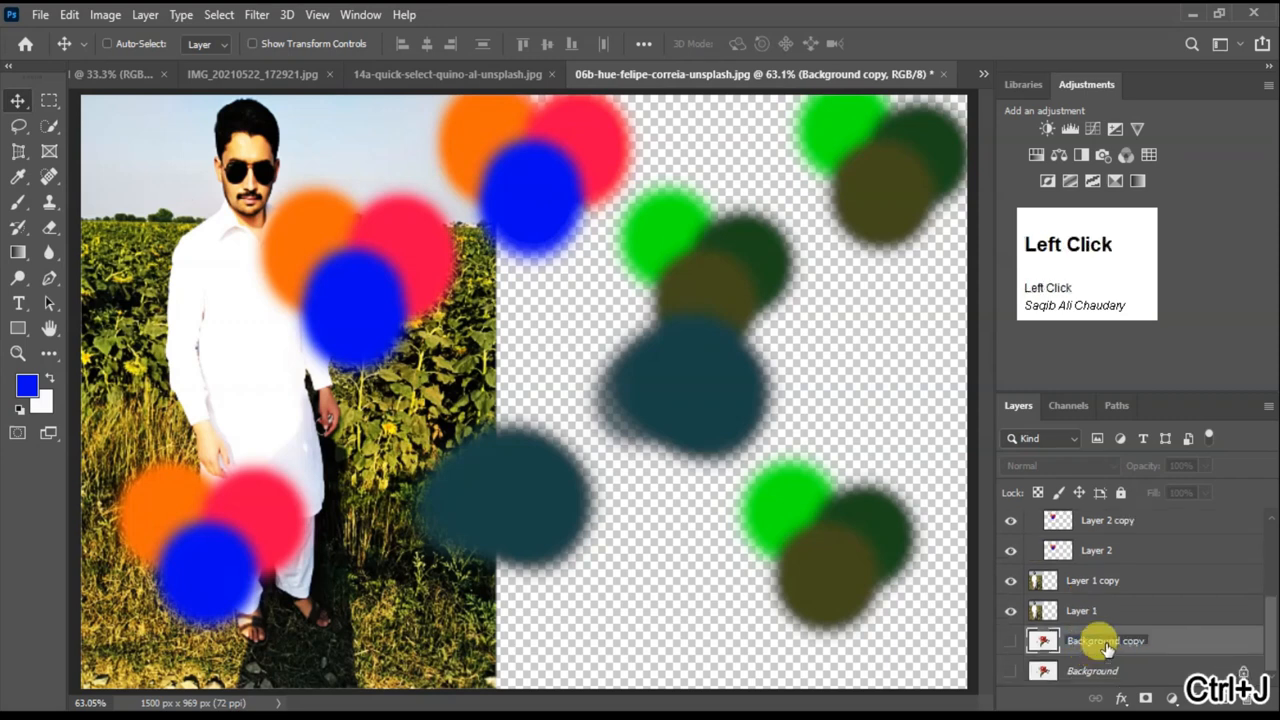
Select Group 1 and collapse it in the layer list.
click(1095, 612)
scroll(845, 508, up, 1)
click(1090, 605)
scroll(1090, 605, down, 1)
scroll(1072, 610, up, 1)
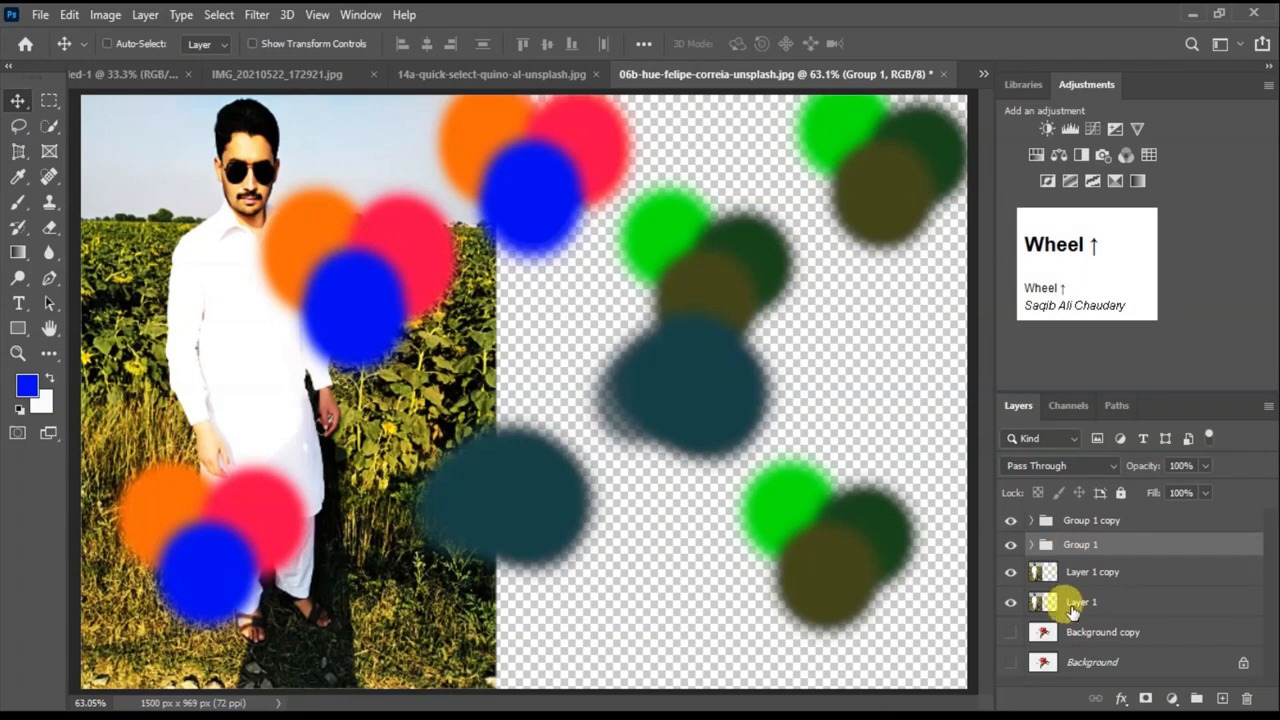
Delete Layer 1, Layer 1 copy and the whole of Group 1 from the document.
click(1083, 602)
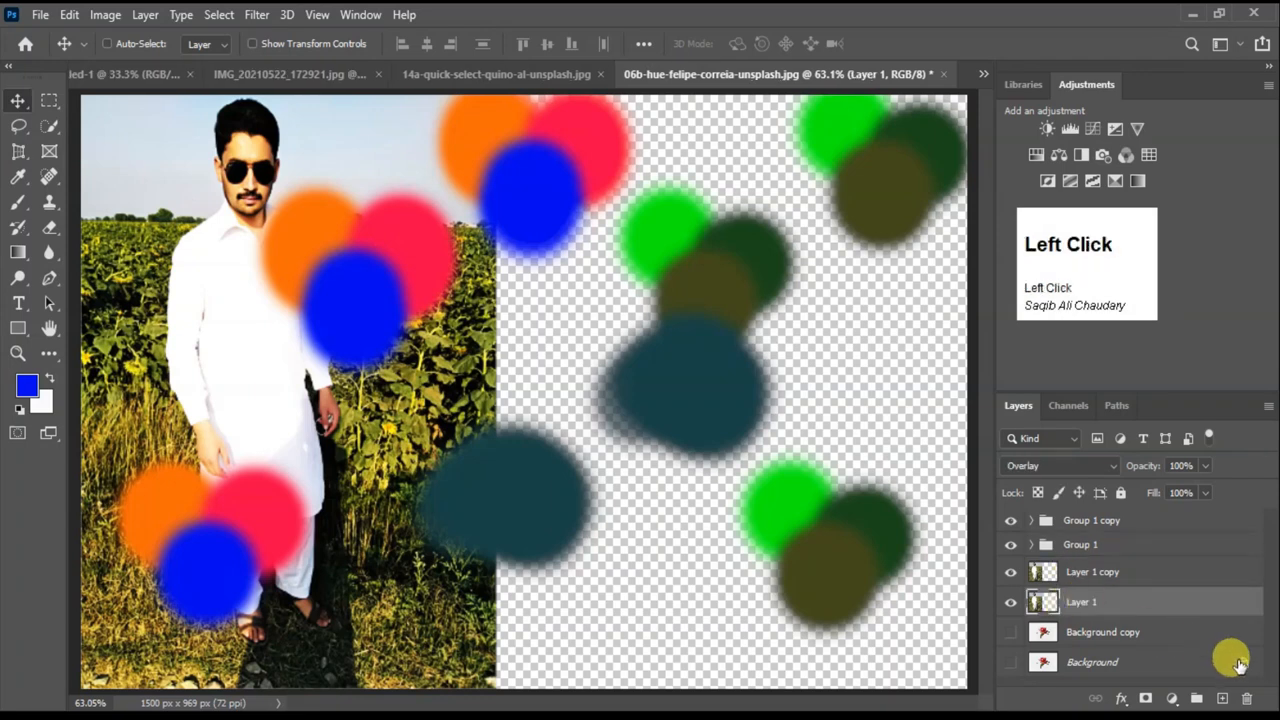
click(1246, 700)
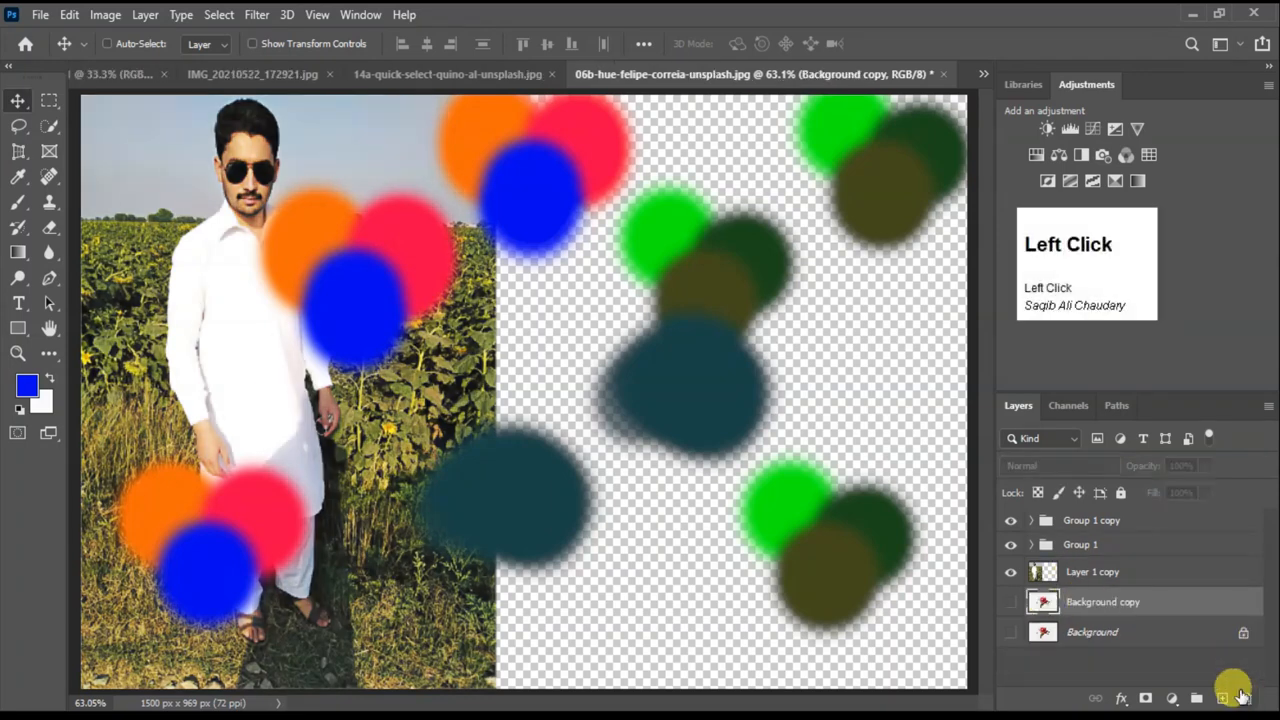
drag(1104, 570, 1247, 700)
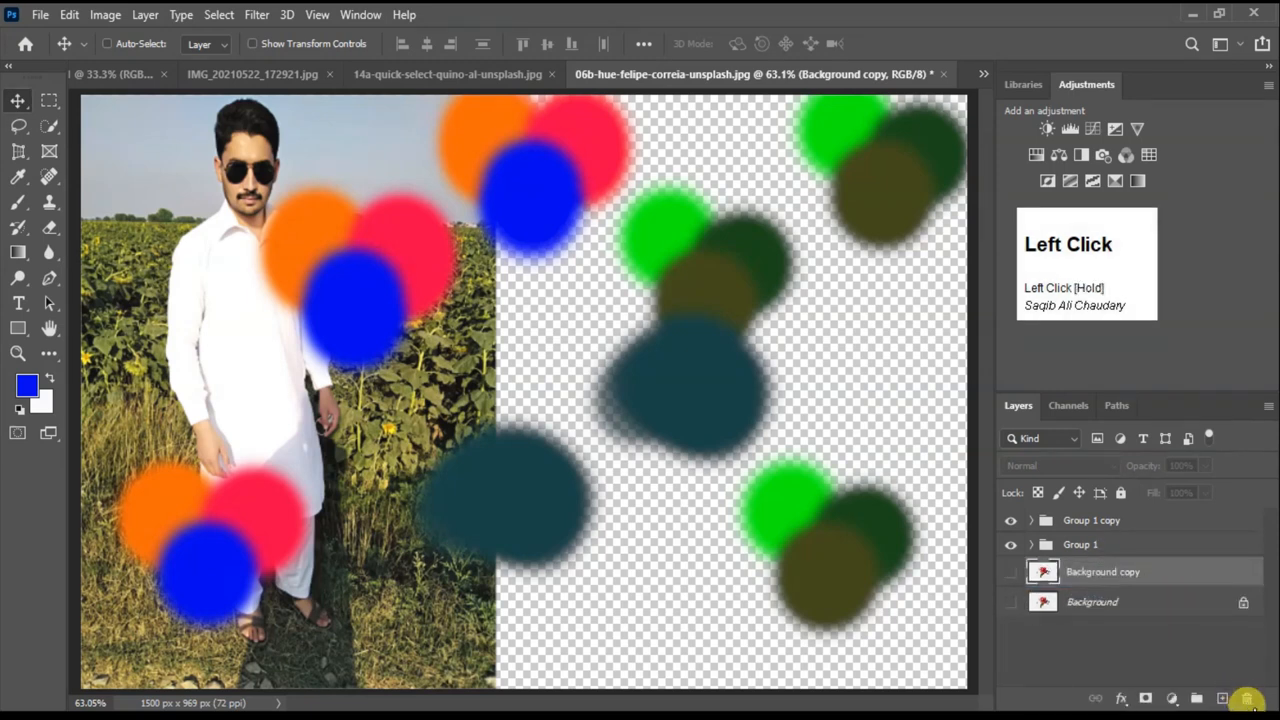
drag(1100, 543, 1248, 700)
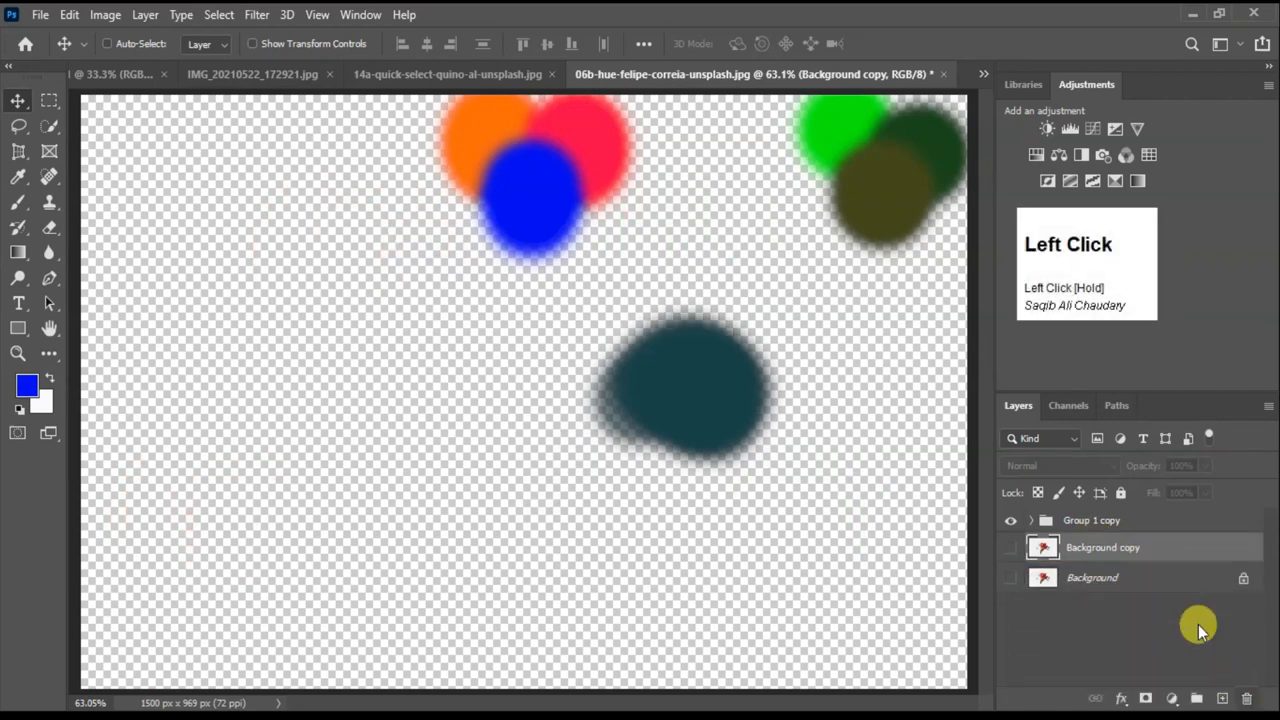
Select the Group 1 copy group and start deleting it.
click(1105, 520)
drag(1127, 533, 1244, 703)
click(1247, 699)
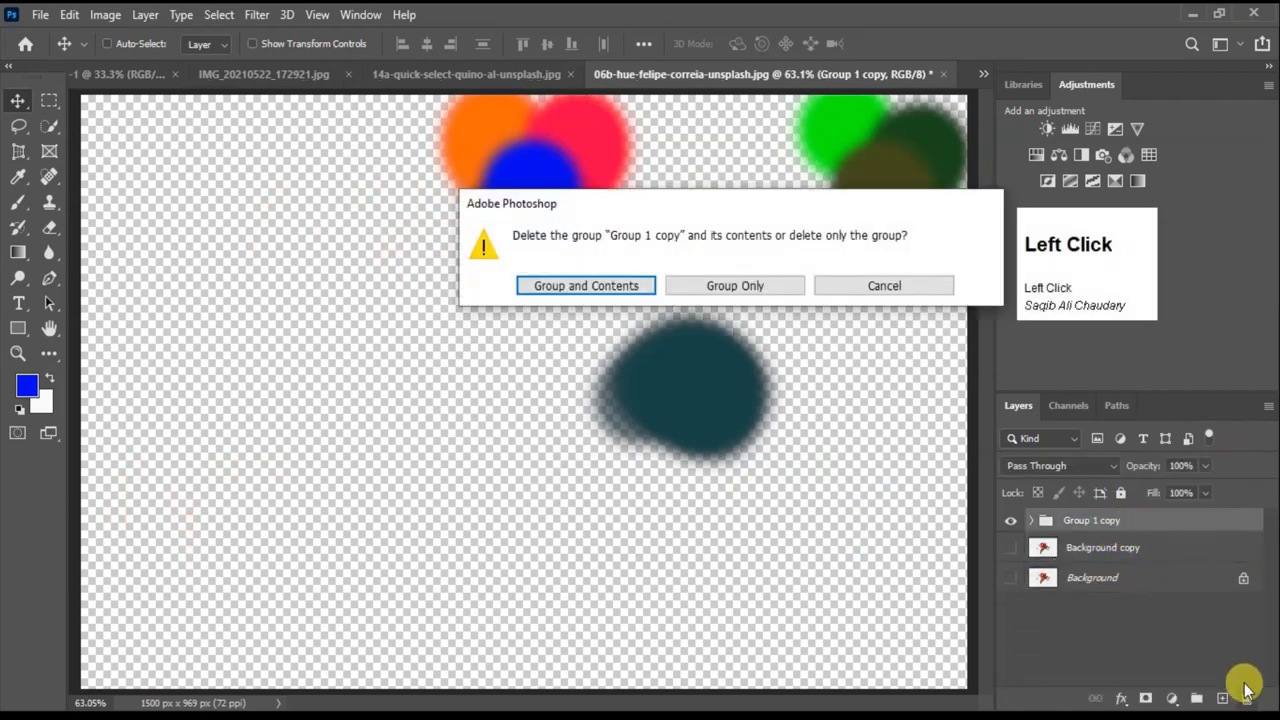